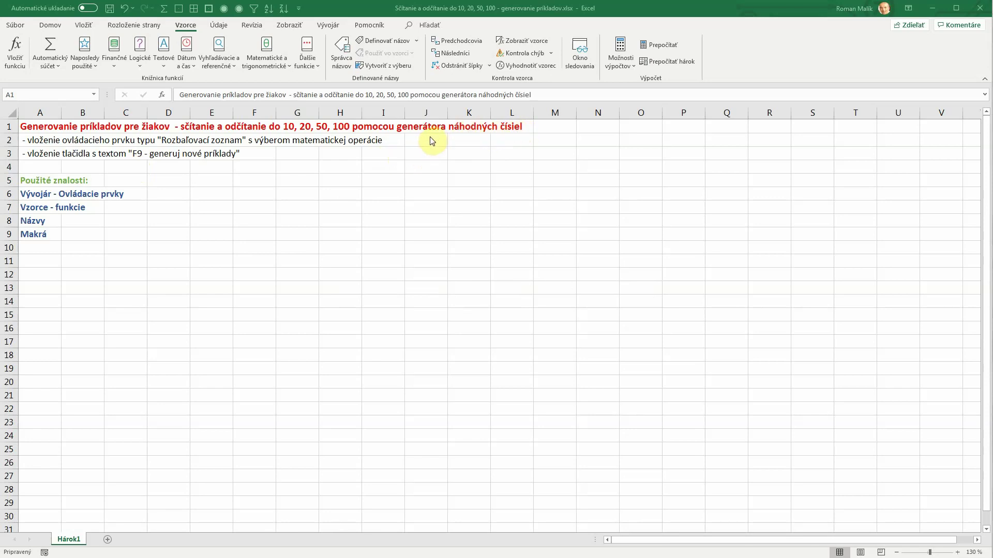
- Read the task description in cells A1–A9 on Hárok1, then switch to the Vývojár tab
click(45, 145)
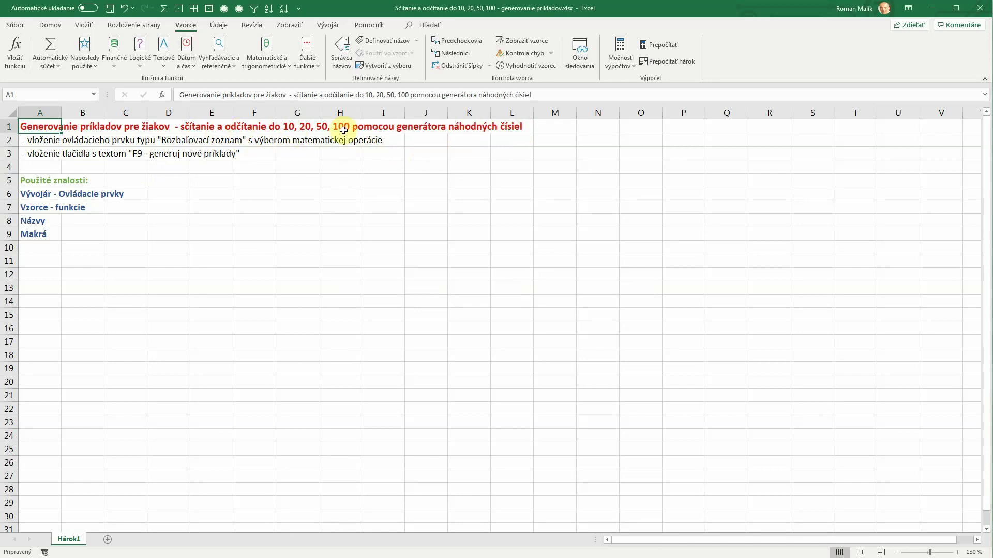
click(42, 155)
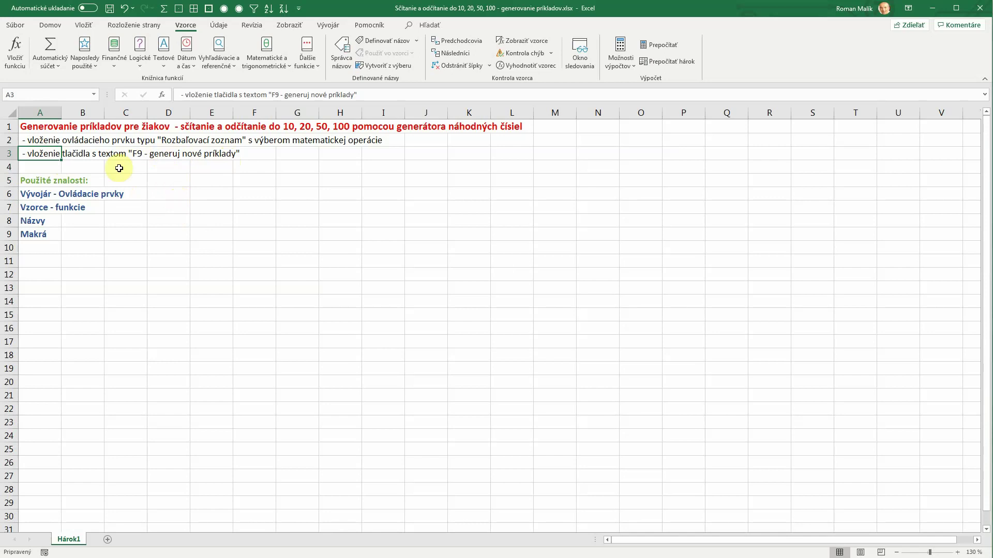
click(36, 179)
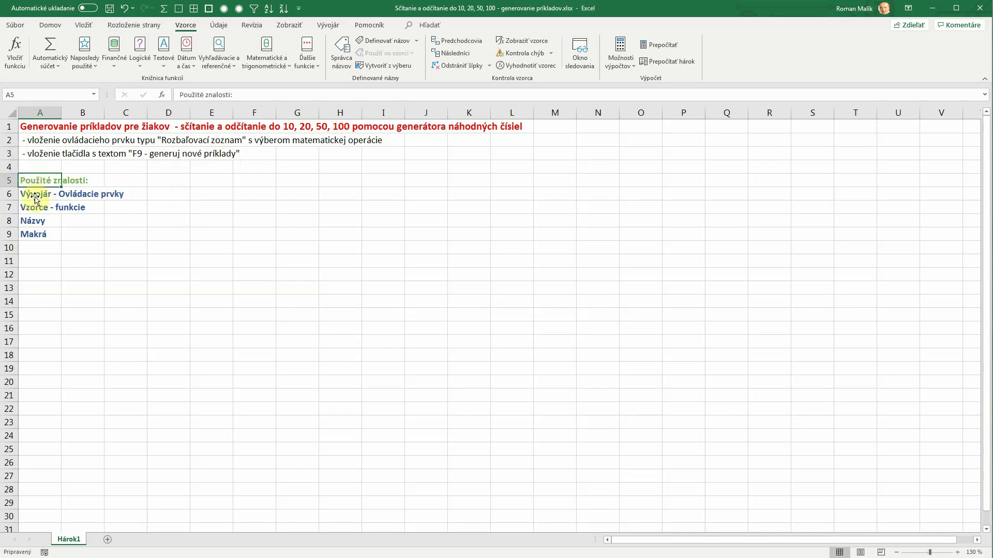
click(34, 196)
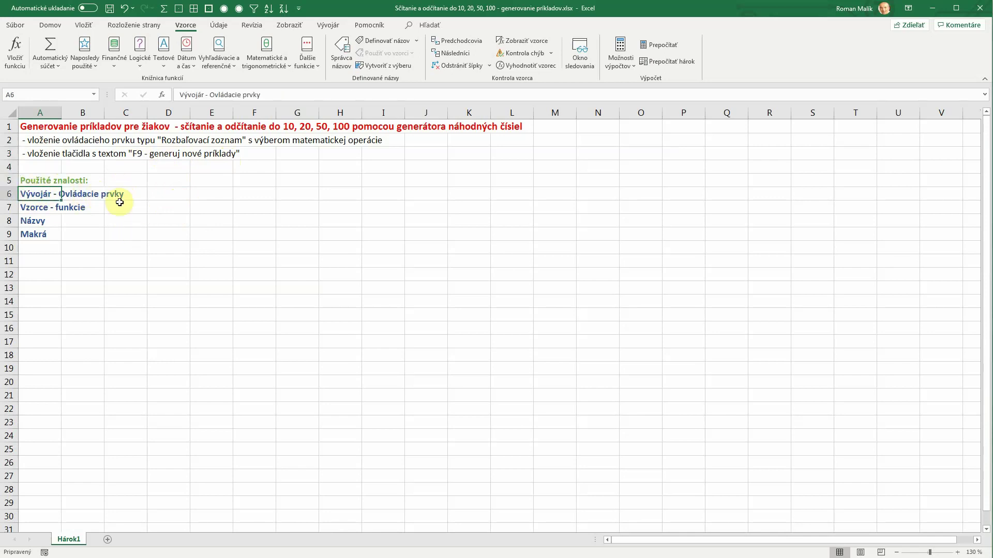
click(39, 207)
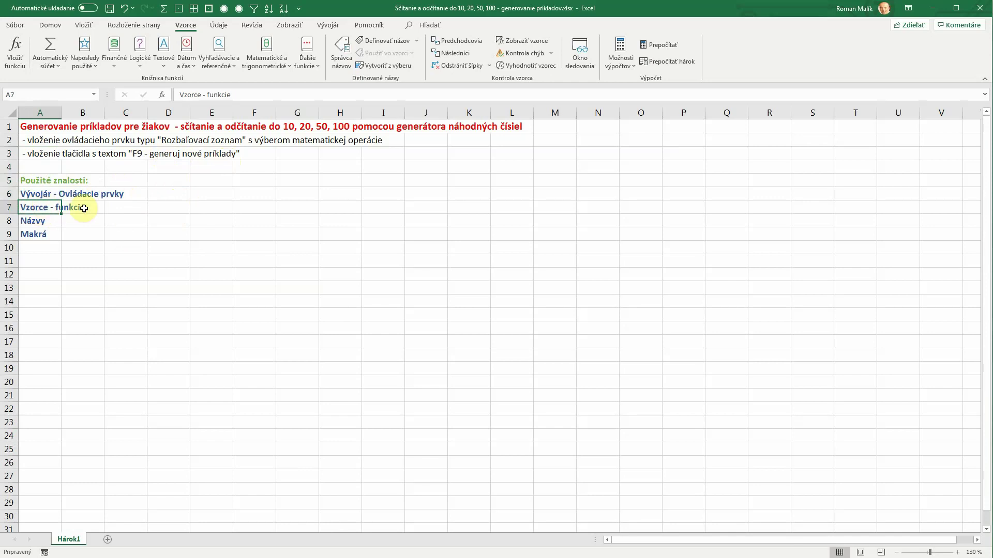
click(41, 221)
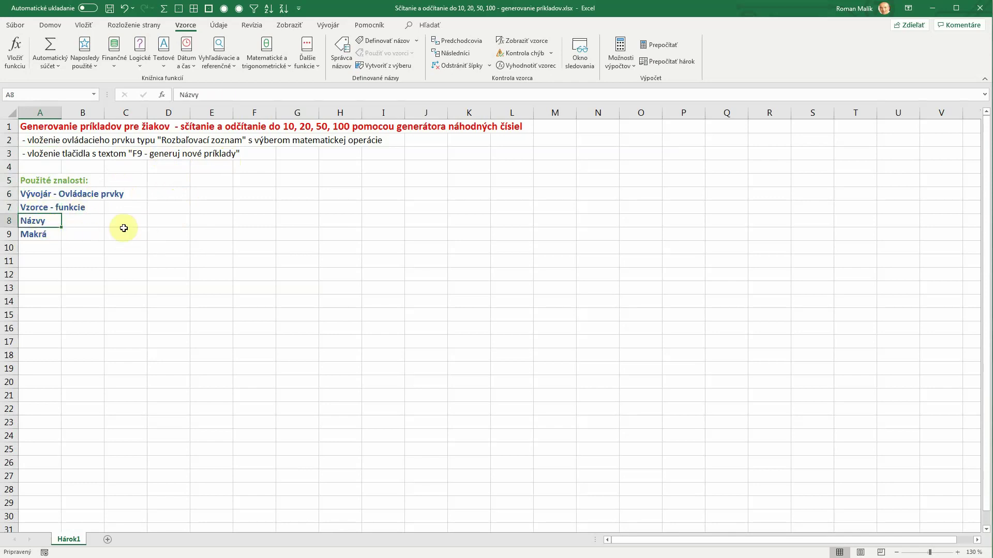
click(48, 234)
click(54, 195)
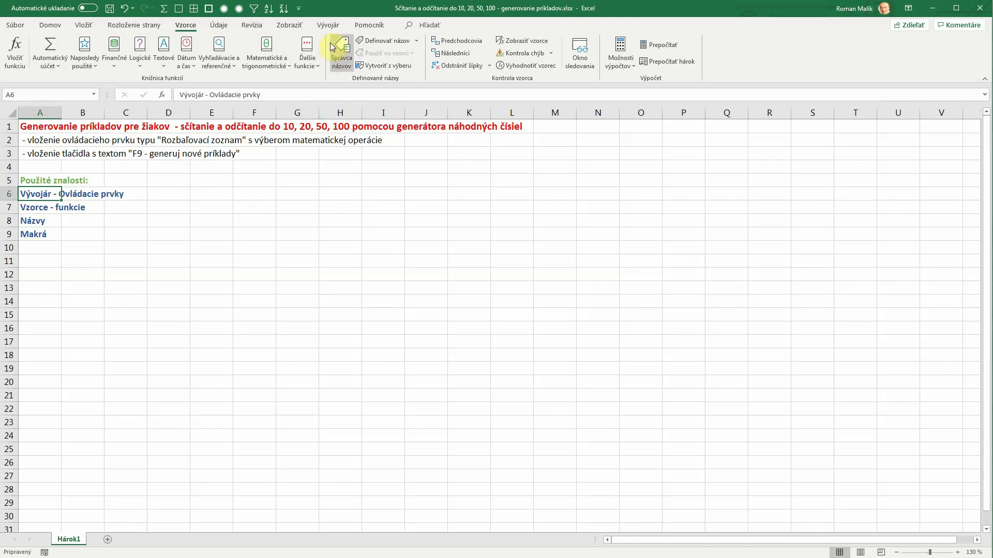
click(330, 26)
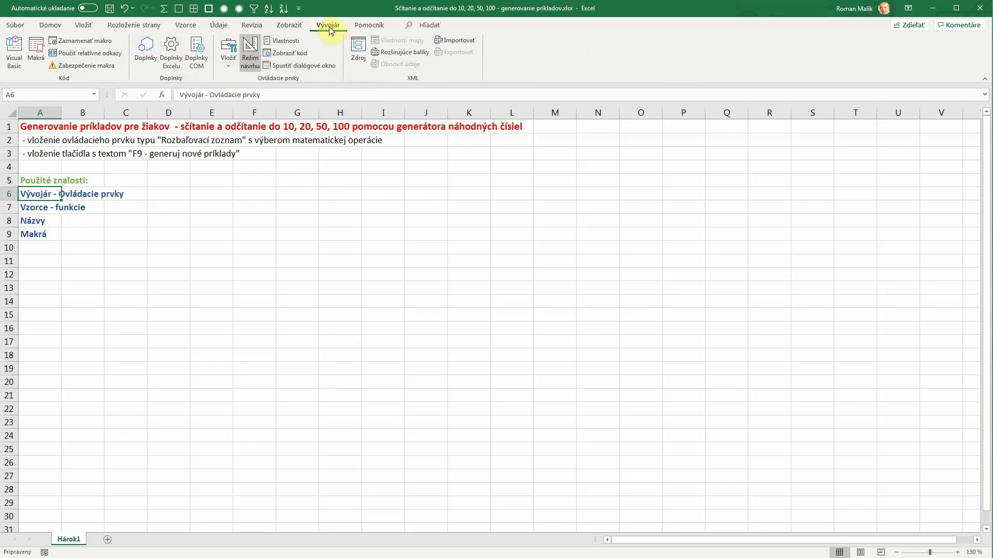
- Tick Vývojár under Hlavné karty in the ribbon customization options and confirm with OK
click(15, 26)
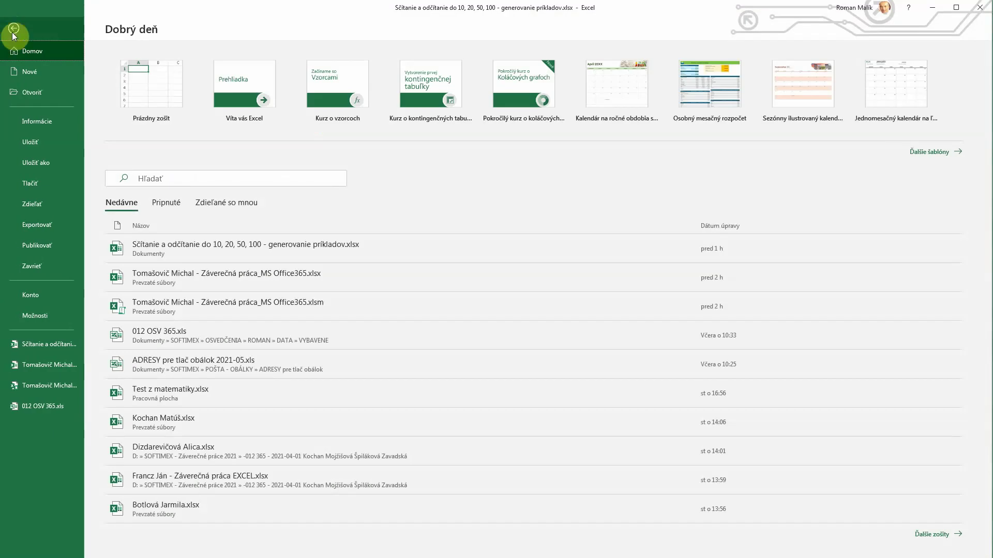
click(33, 318)
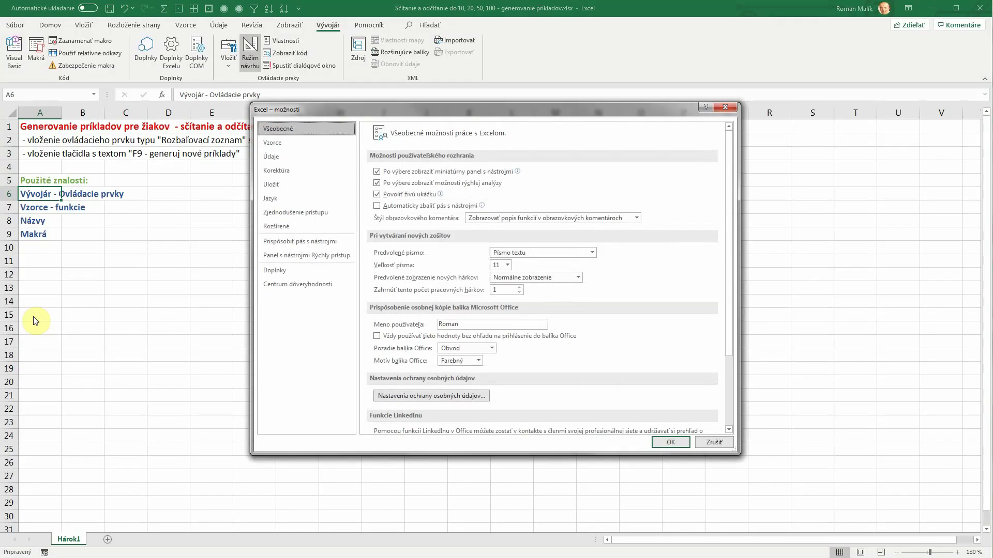
click(301, 246)
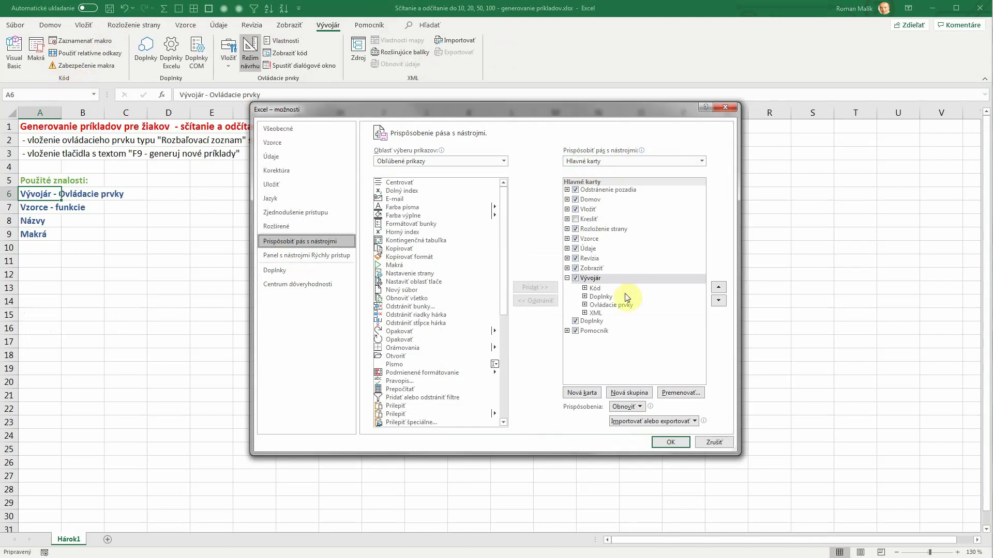
click(574, 280)
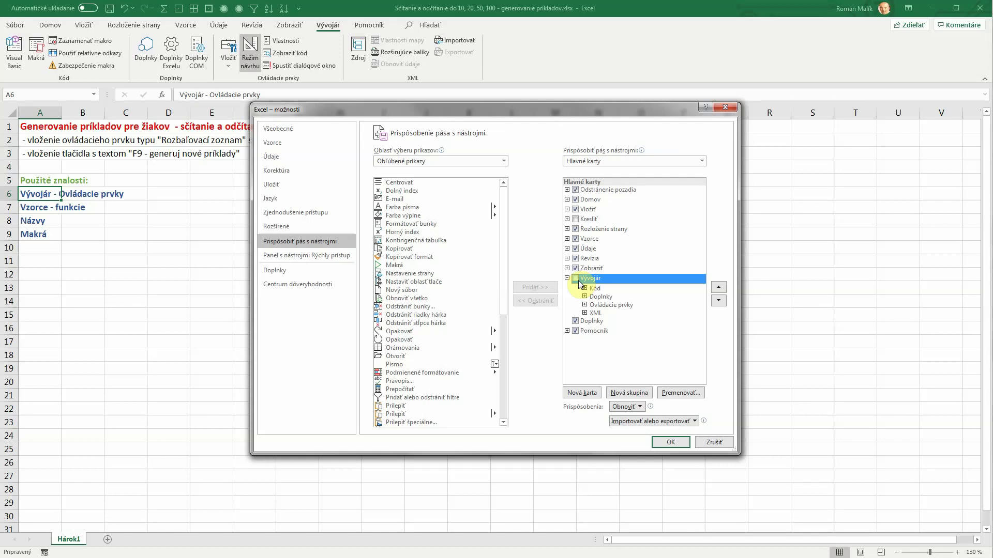
click(575, 278)
click(667, 443)
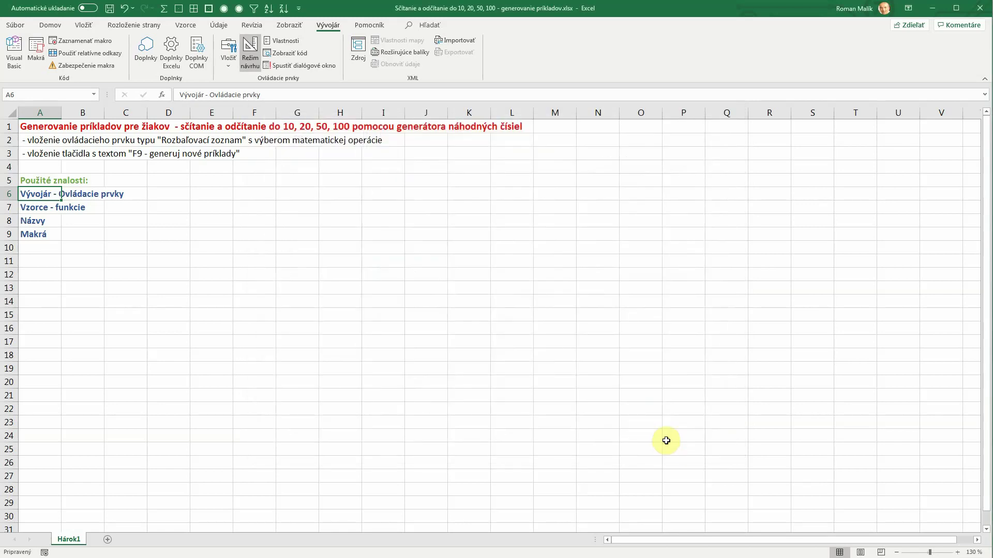
click(15, 25)
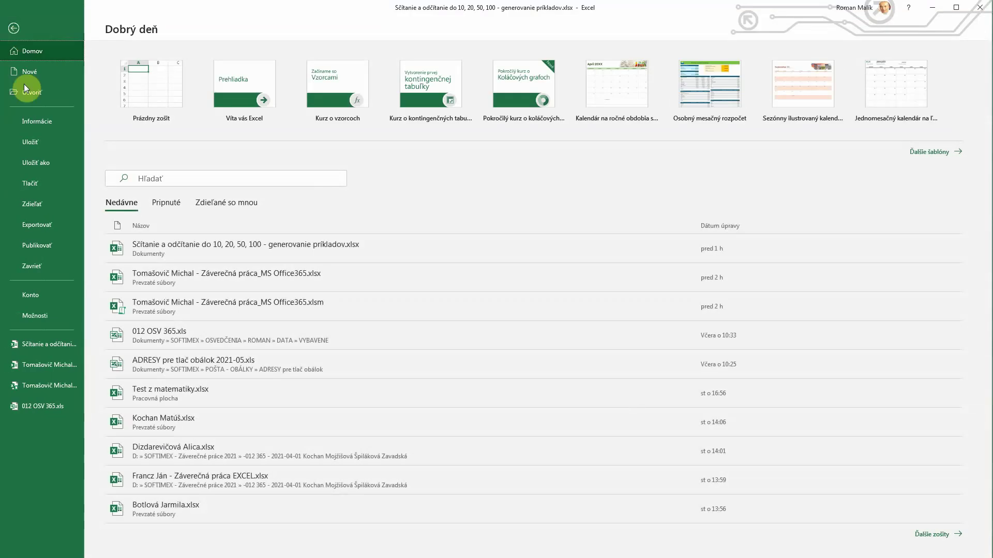
click(44, 324)
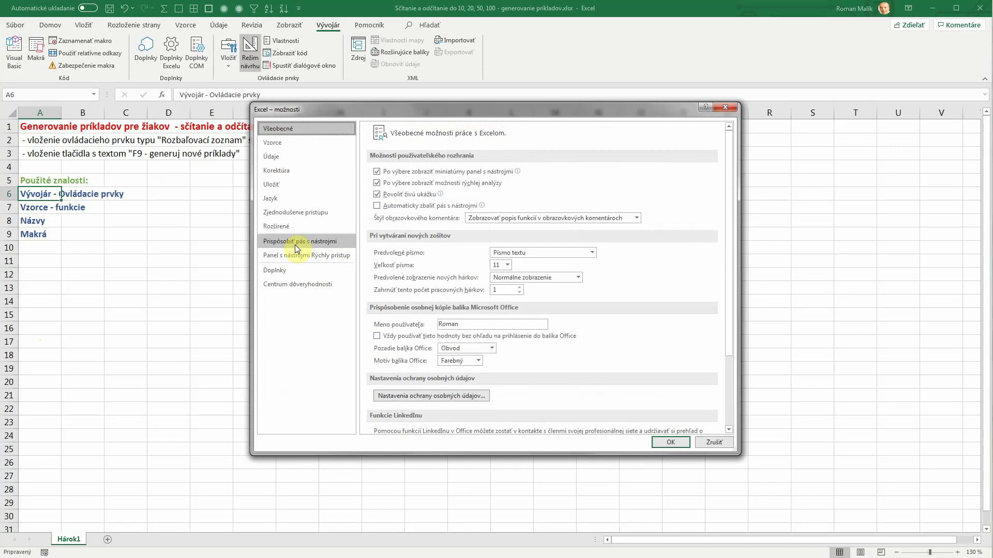
click(697, 441)
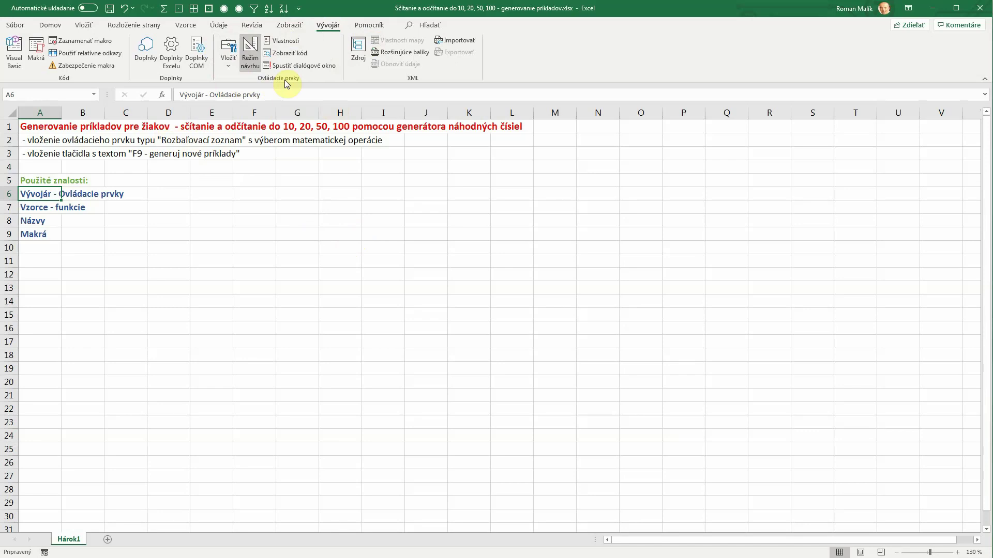
- Draw a Form Controls combo box from the Vložiť gallery over cells E6–G6
click(227, 61)
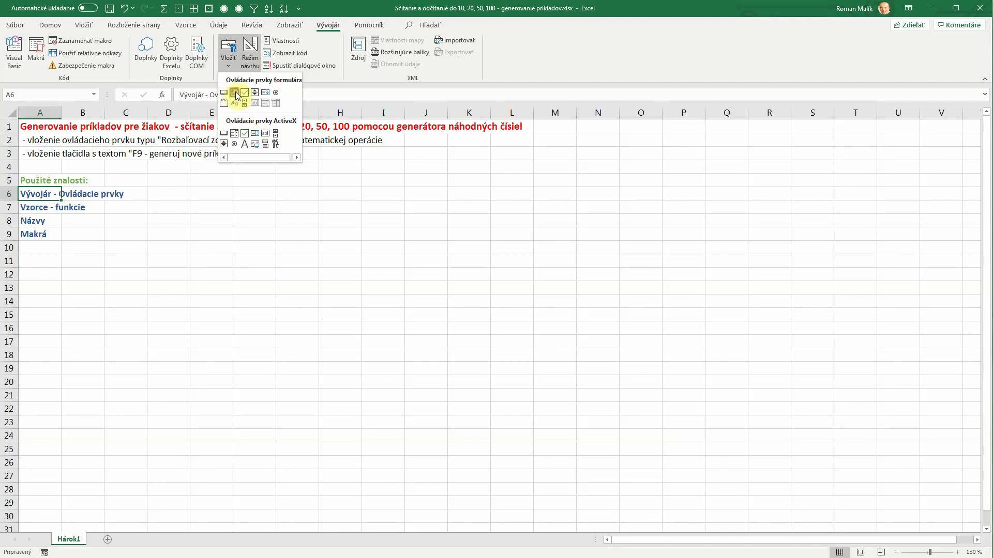
click(236, 93)
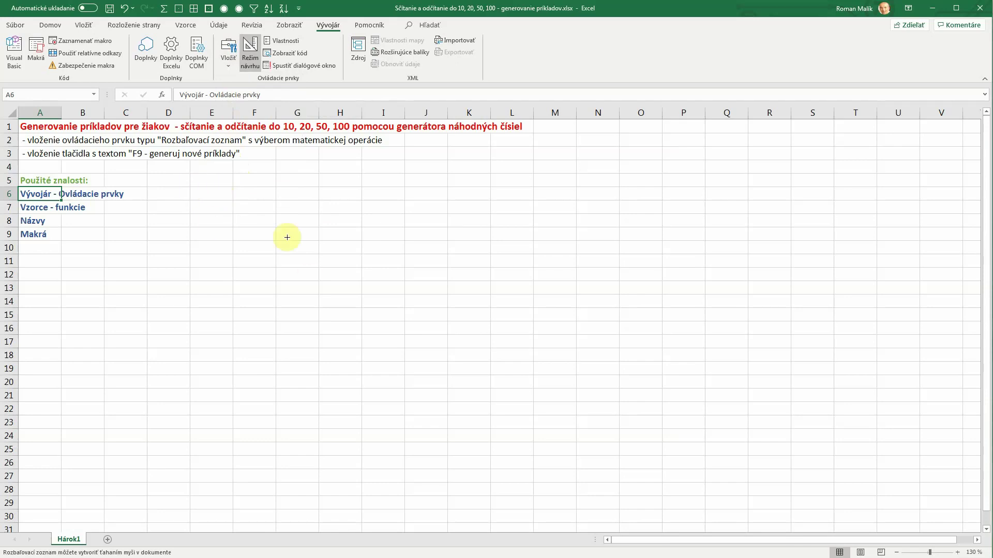
drag(190, 188, 319, 206)
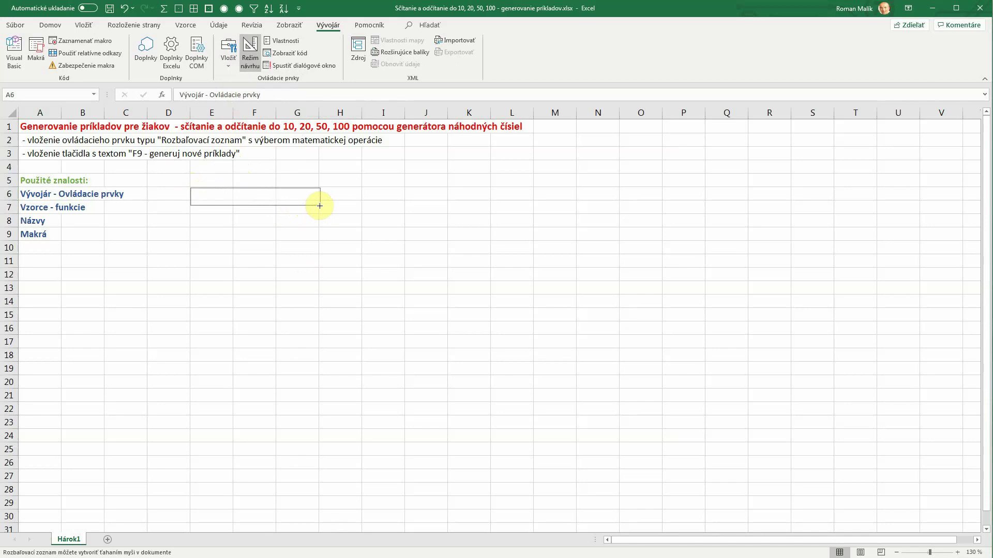
drag(319, 206, 320, 206)
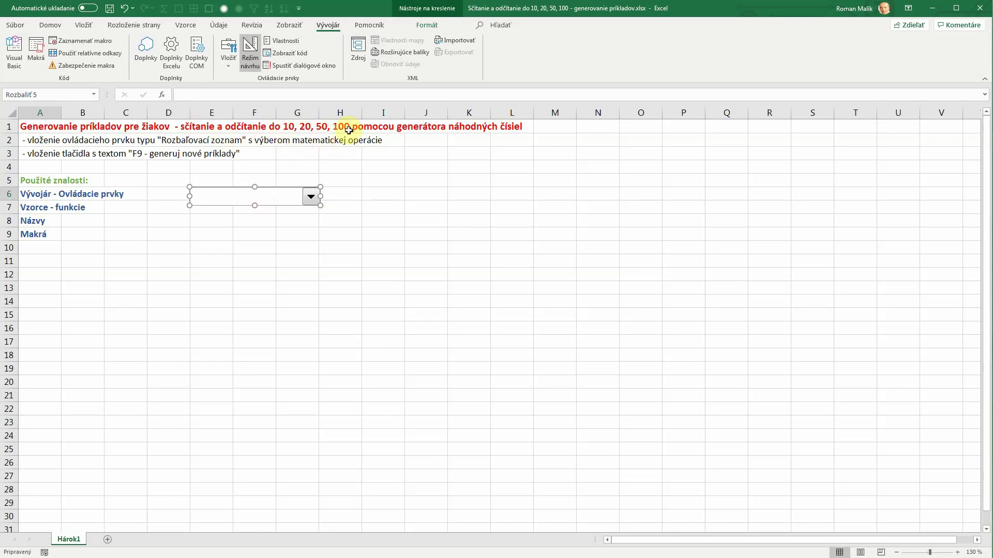
- Inspect the combo box's Format Control settings and close them without changes
right_click(259, 195)
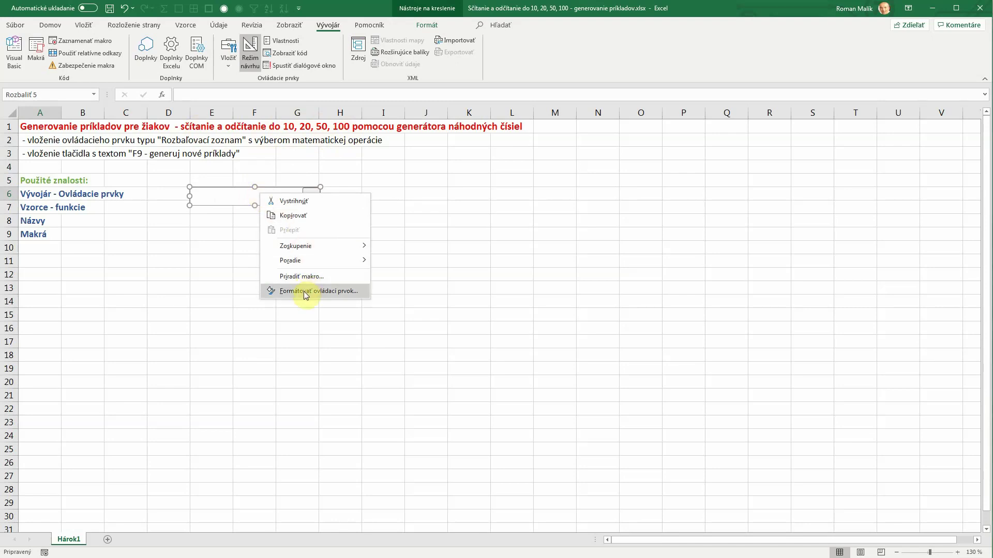
click(241, 197)
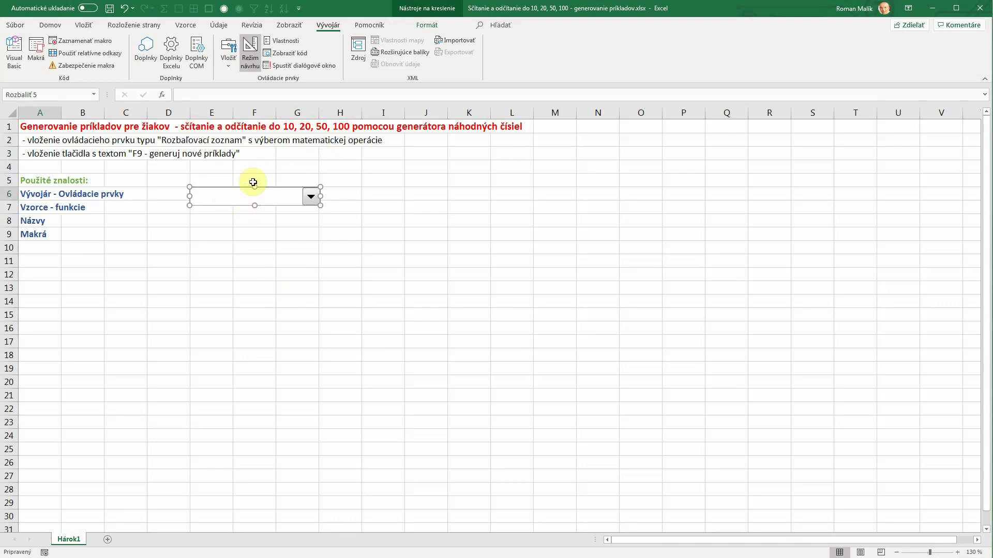
click(279, 41)
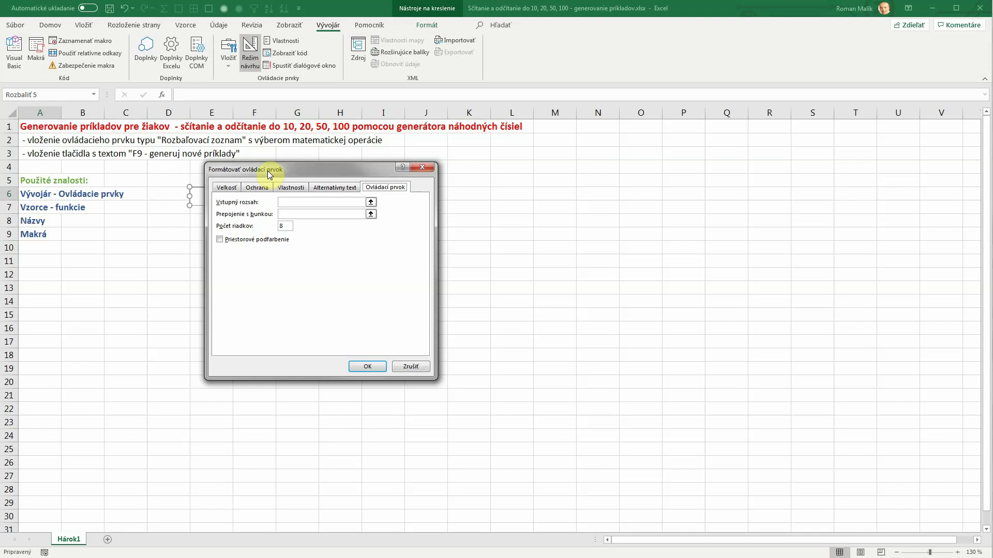
click(411, 366)
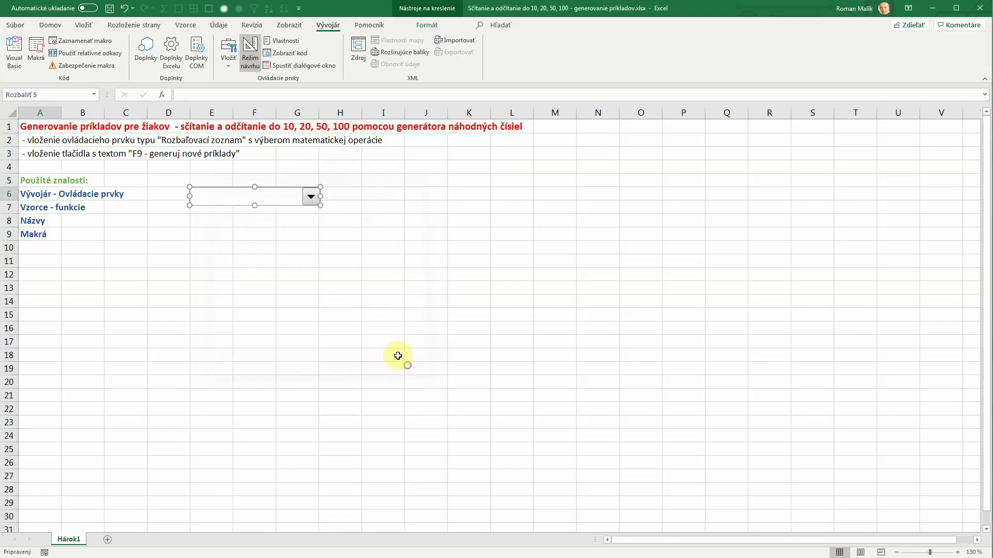
click(385, 211)
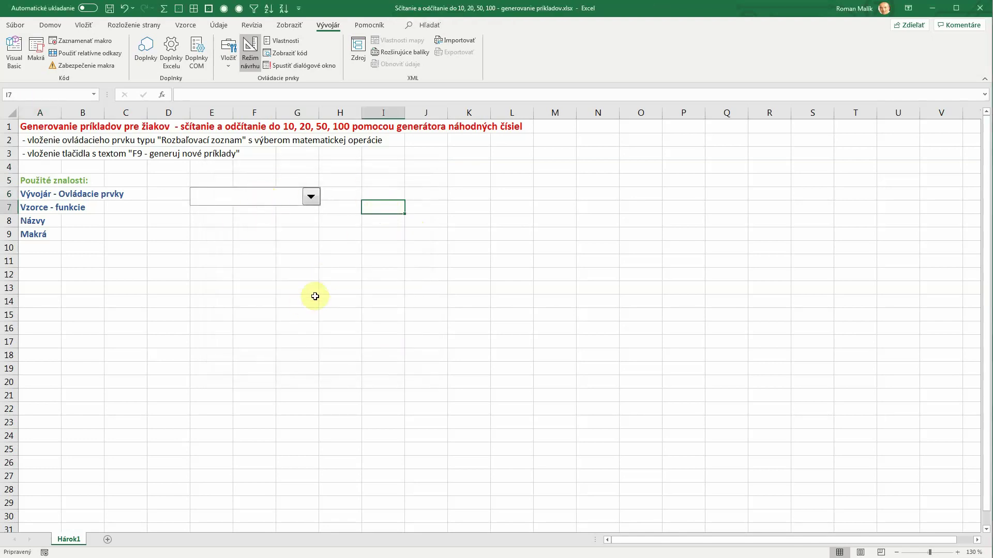
- Check that the combo box list is still empty and dismiss its shortcut menu
click(240, 198)
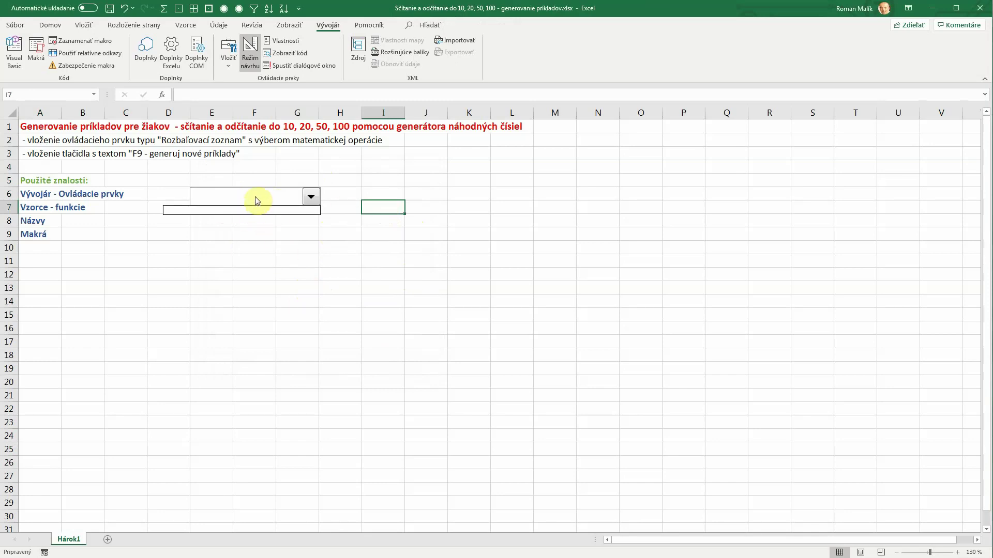
click(257, 201)
right_click(257, 201)
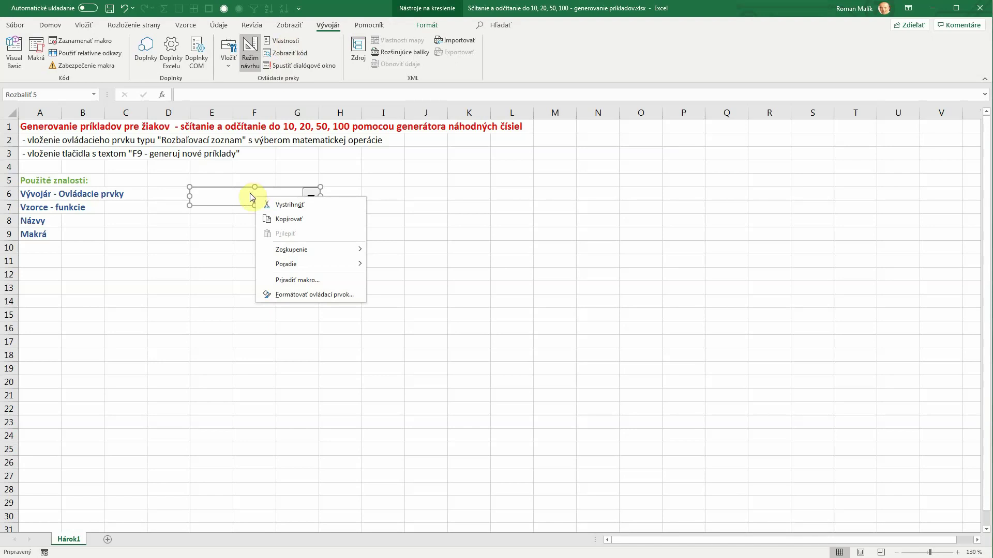
click(280, 169)
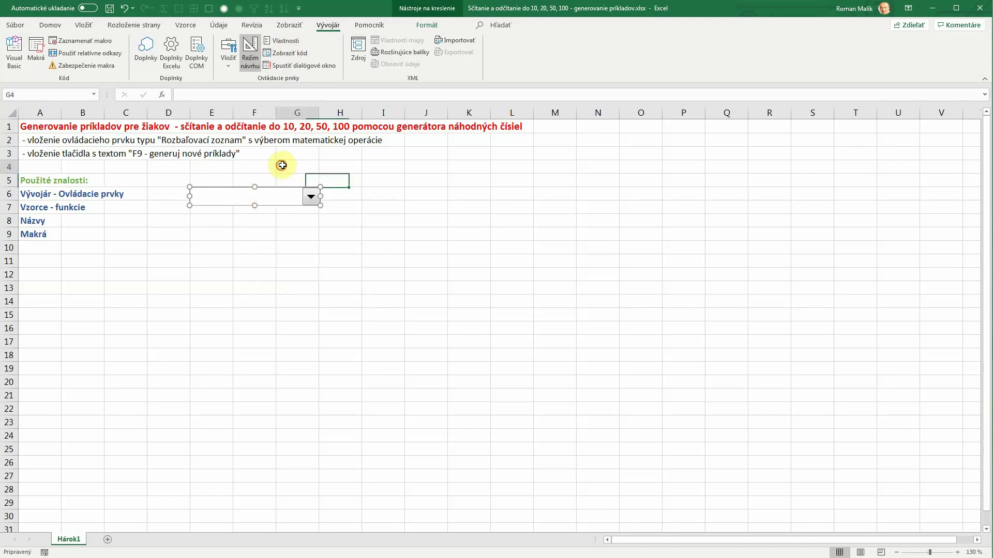
right_click(266, 197)
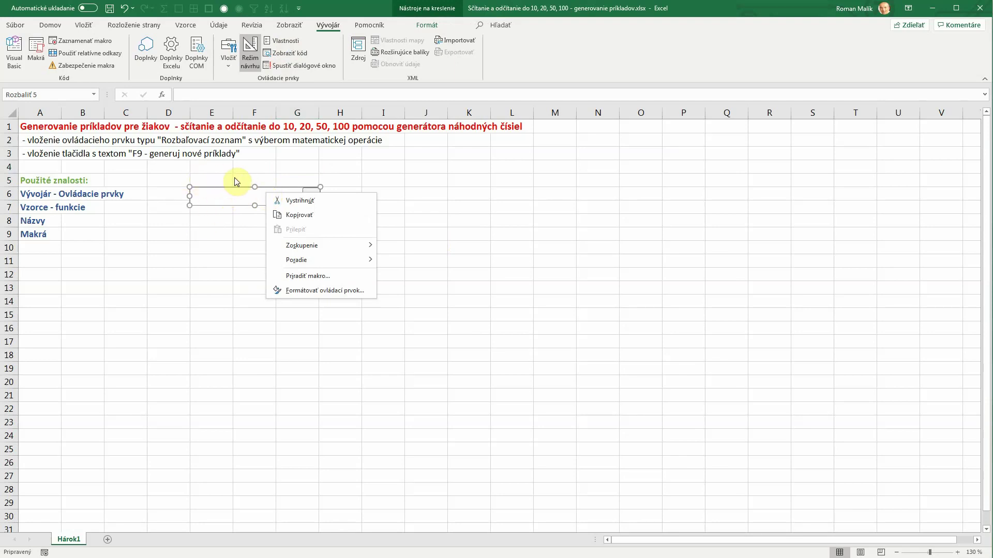
click(223, 208)
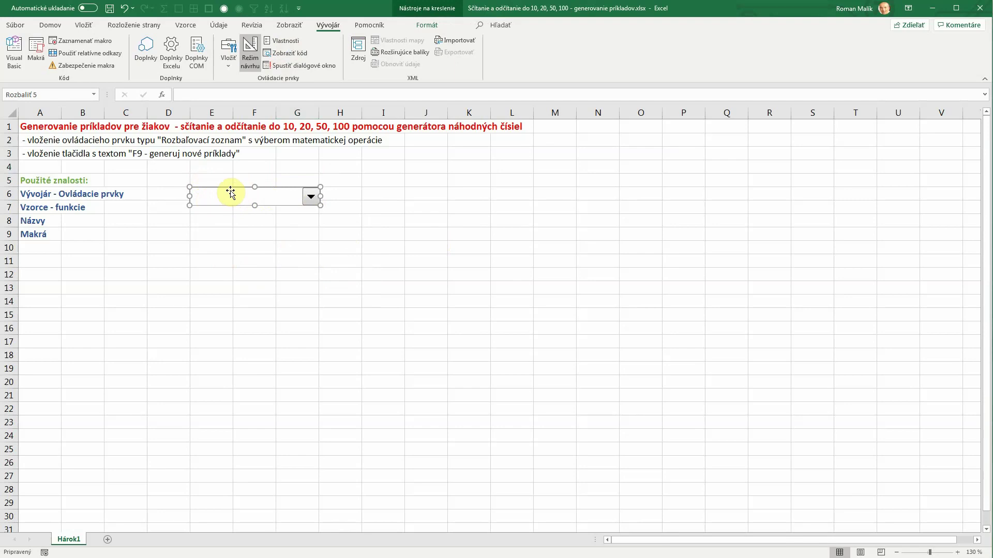
drag(230, 190, 229, 188)
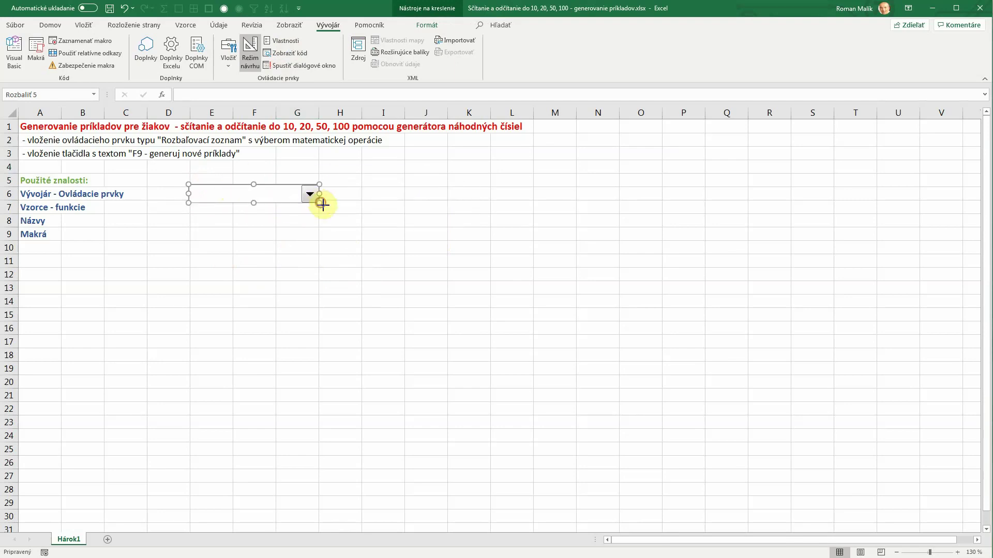
mouse_move(319, 204)
mouse_down()
mouse_move(412, 228)
mouse_move(317, 203)
mouse_up()
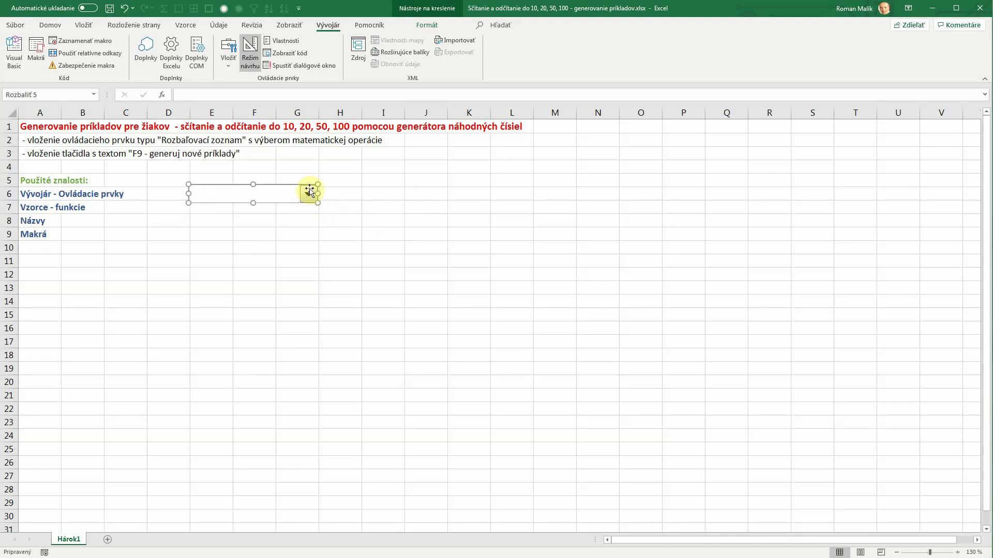
right_click(278, 197)
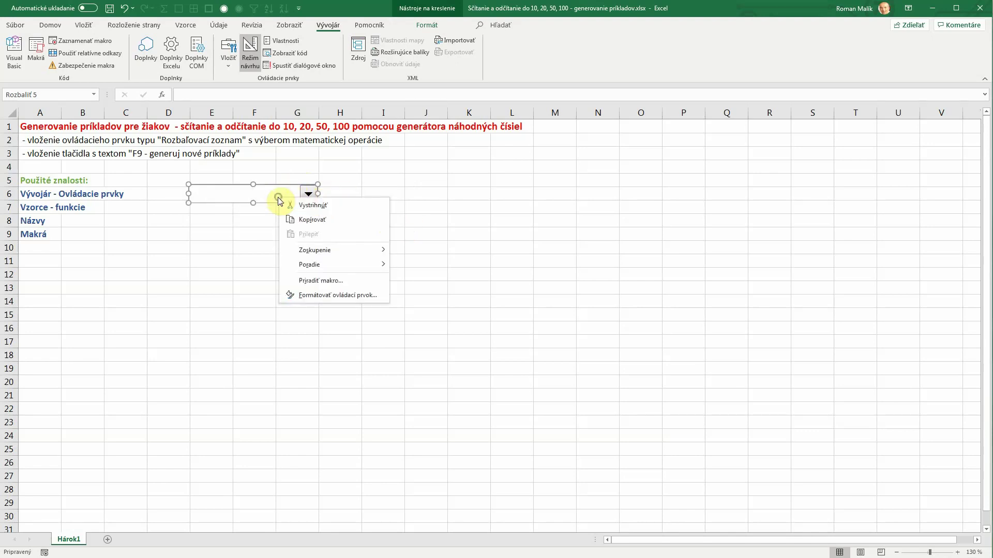
click(321, 296)
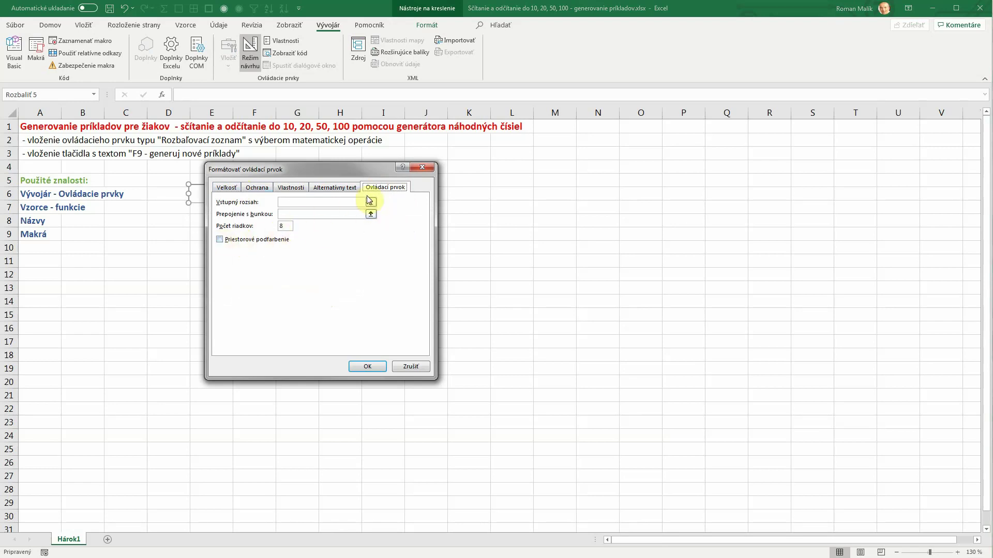
click(412, 366)
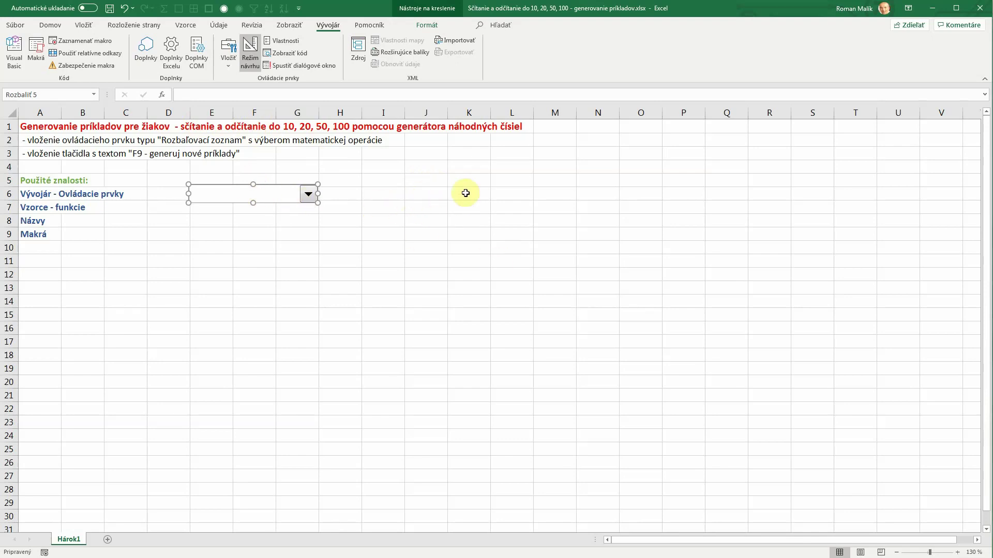
click(423, 194)
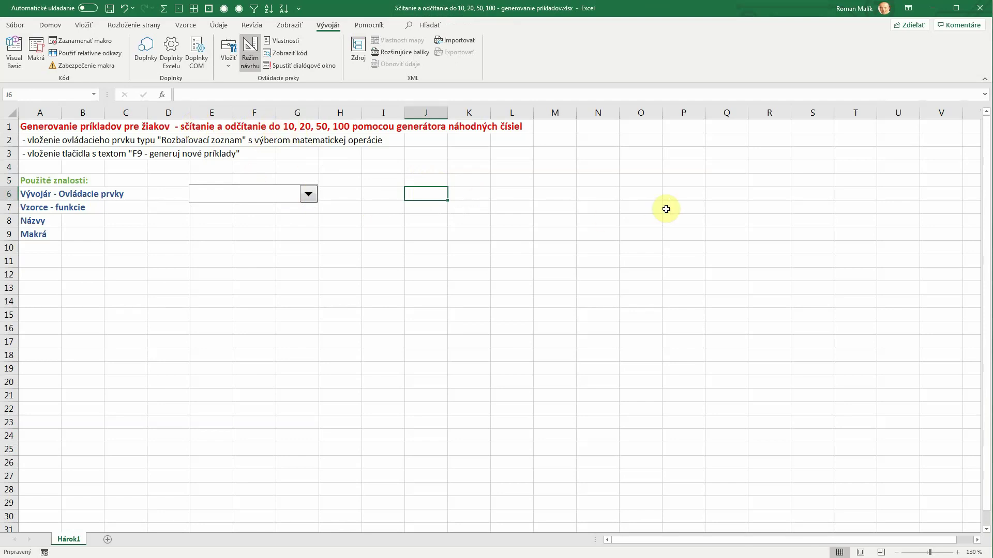
- Enter Sčítanie do 10/20/50/100 and Odčítanie do 10/20/50/100 into J6:J13
text(Sčítanie)
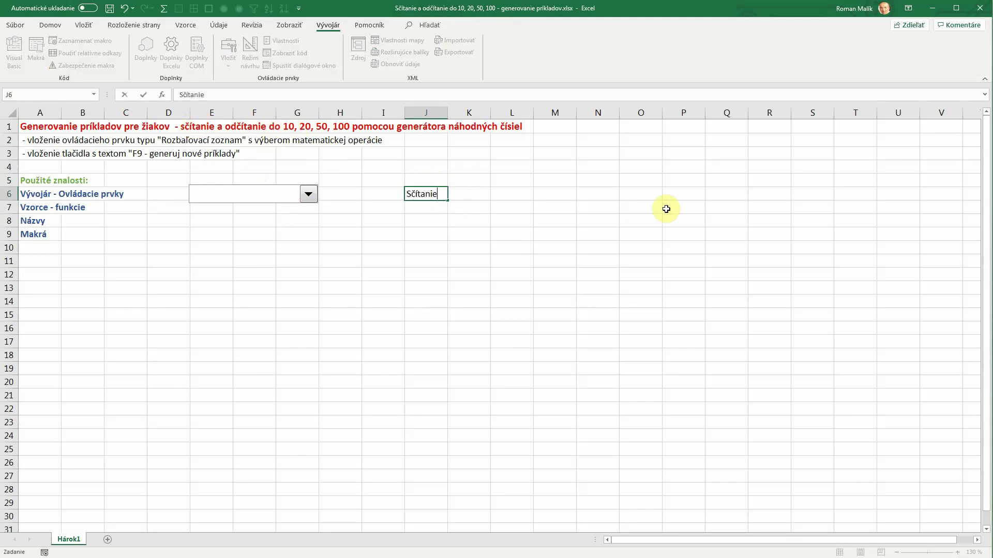
text( do 10)
key(Return)
text(Sčítanie do 20 Sčítanie do 50 Sčítanie do 100 Odčítanie do 10 Odčítanie do 20 Odčítanie do 50 Odčítanie do 1)
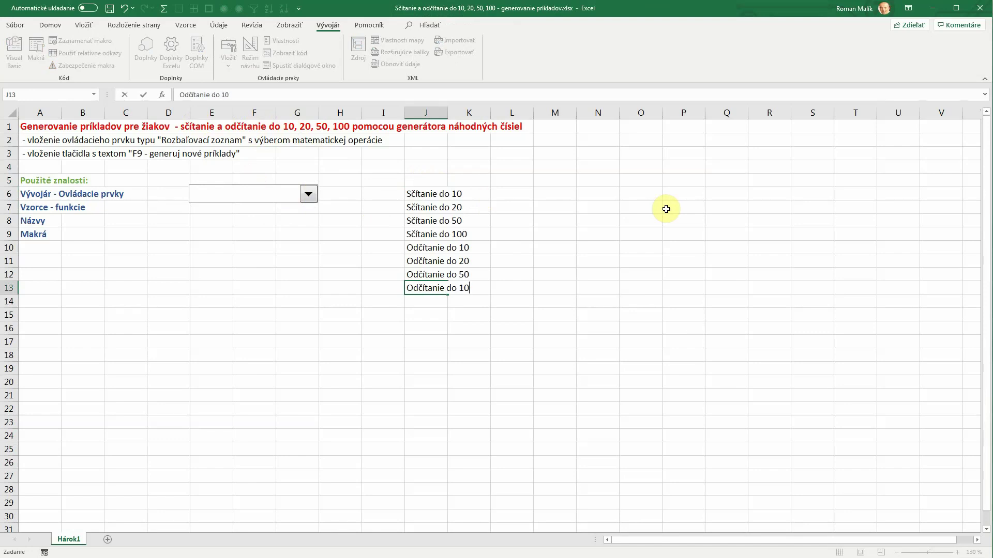
text(0)
key(Return)
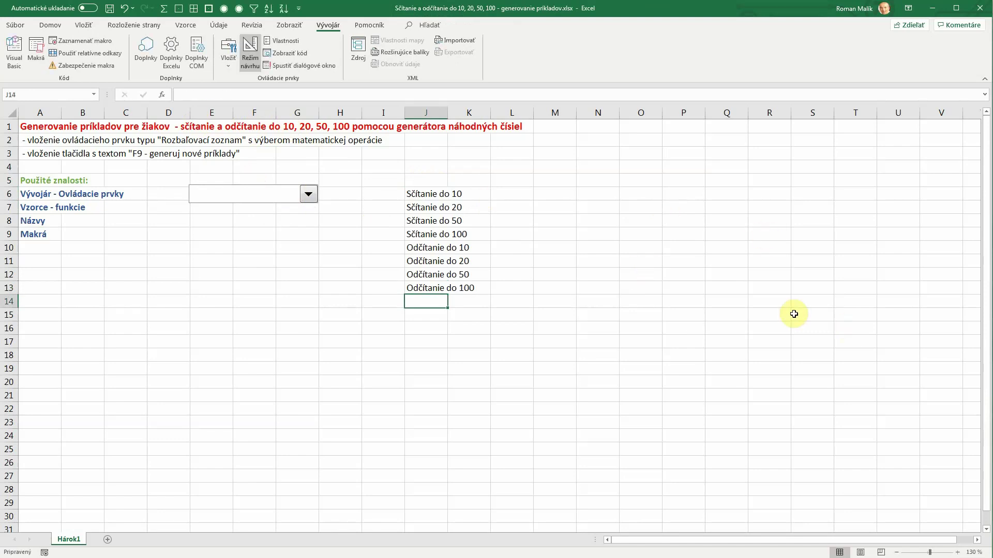
- Autofit column J to the longest option and select the list J6:J13
double_click(447, 110)
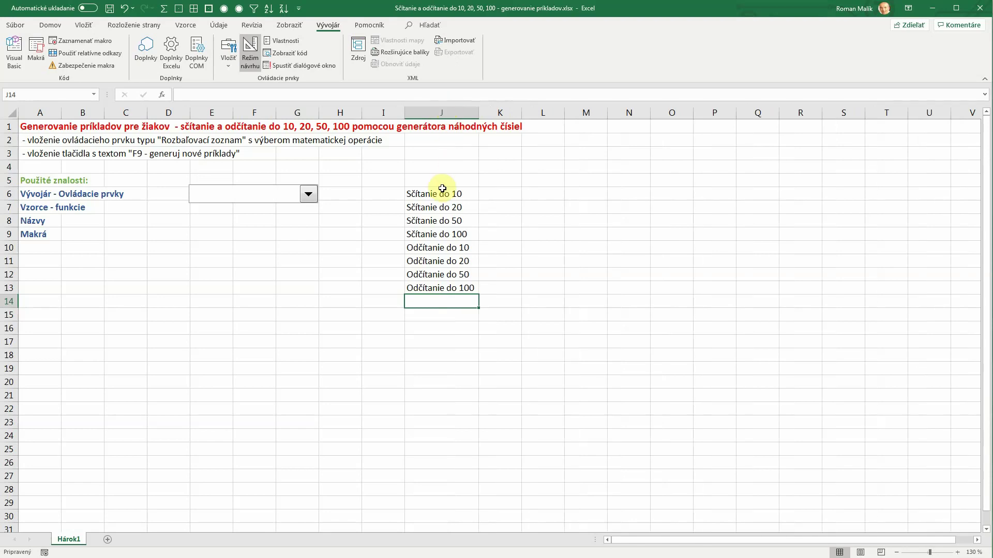
drag(434, 192, 435, 287)
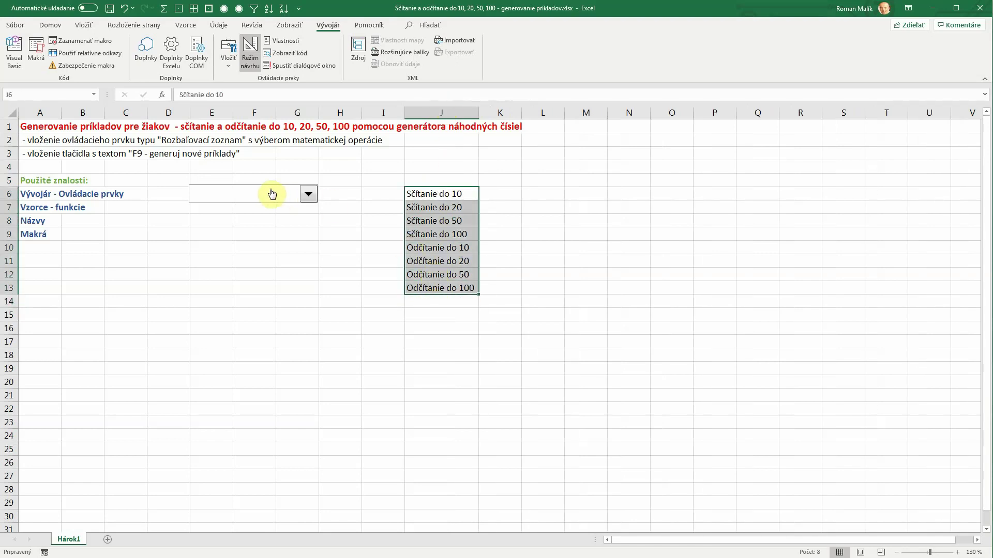
drag(448, 195, 458, 280)
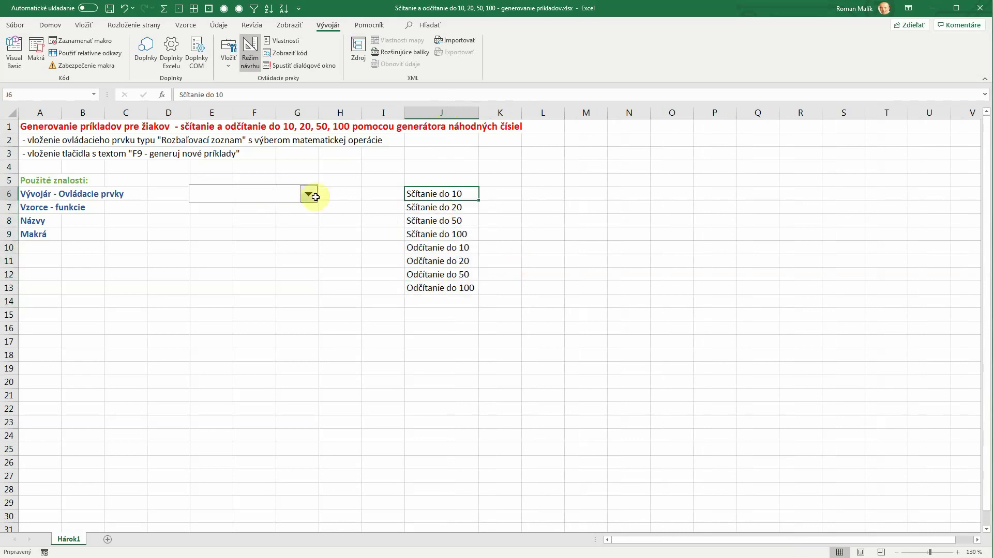
- Set the combo box's input range to $J$6:$J$13 in Format Control
right_click(283, 197)
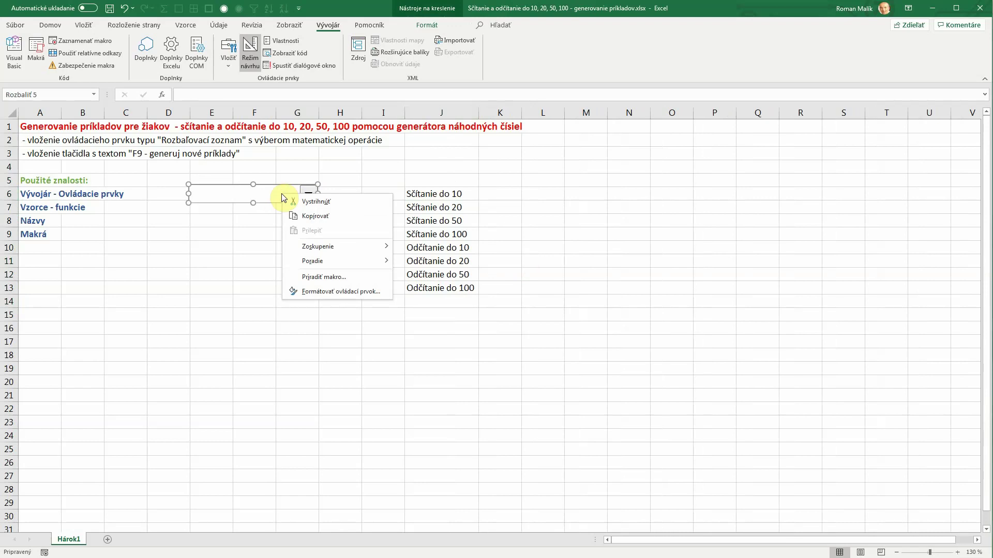
click(332, 291)
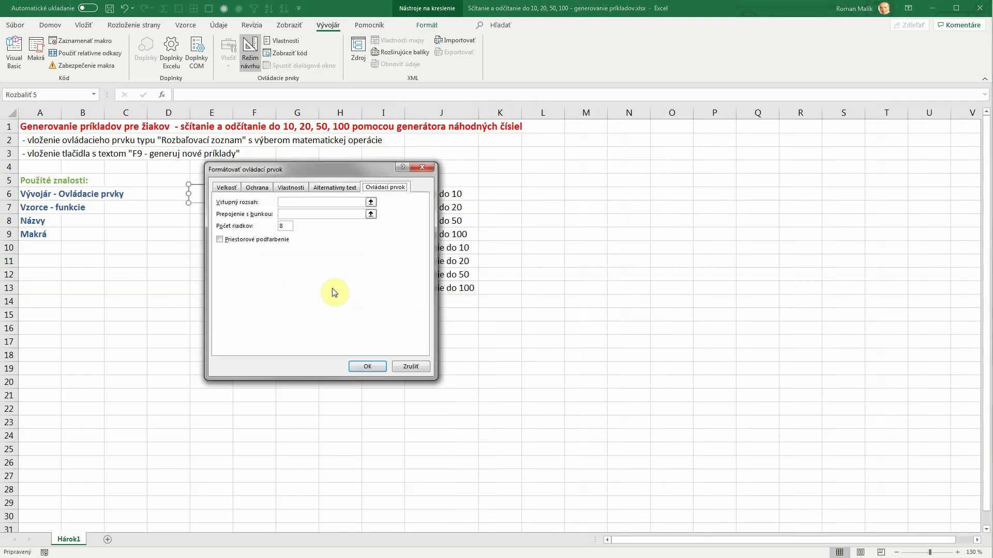
click(309, 201)
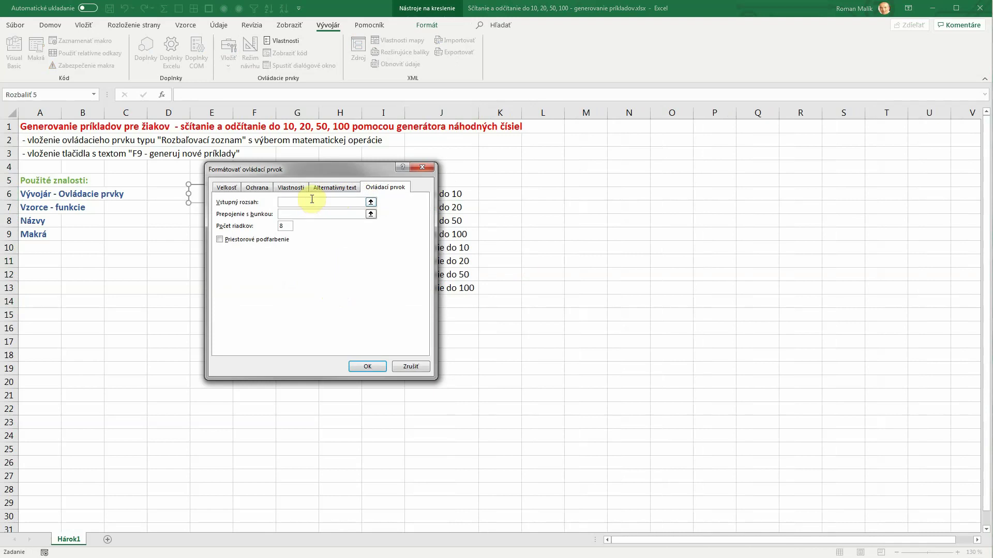
drag(328, 174, 247, 174)
drag(409, 193, 434, 288)
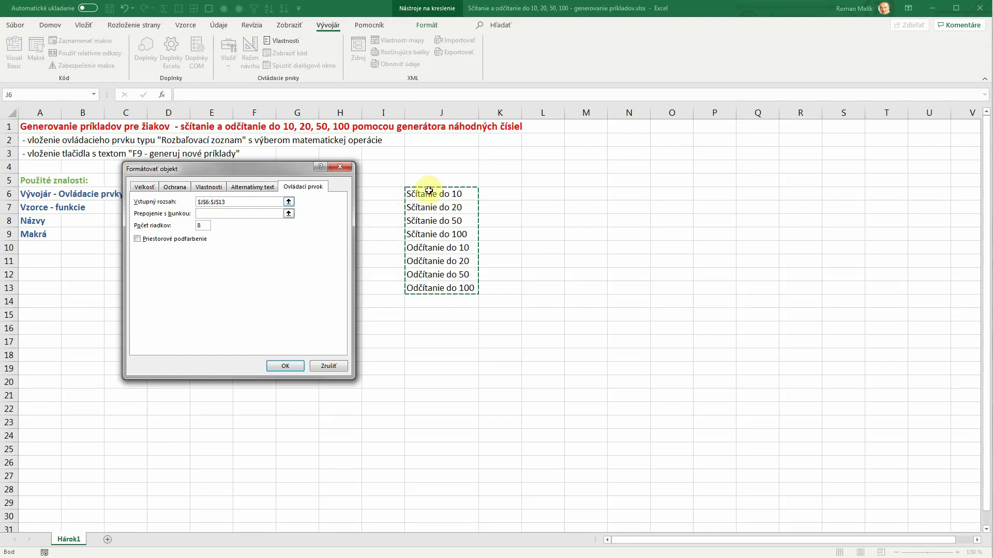
drag(301, 169, 343, 271)
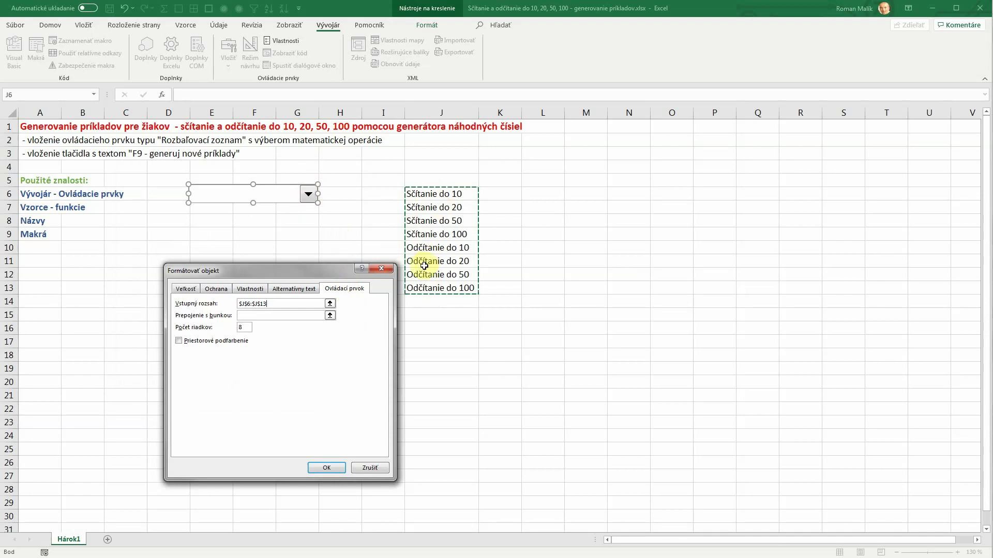
drag(318, 277, 304, 245)
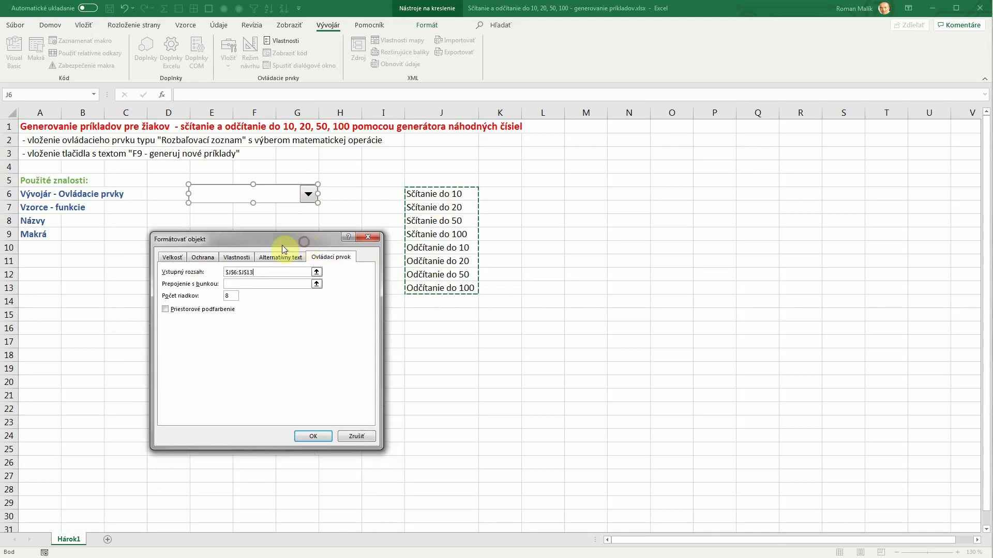
- Link the combo box to cell $J$15, enable 3-D shading, and apply
click(242, 285)
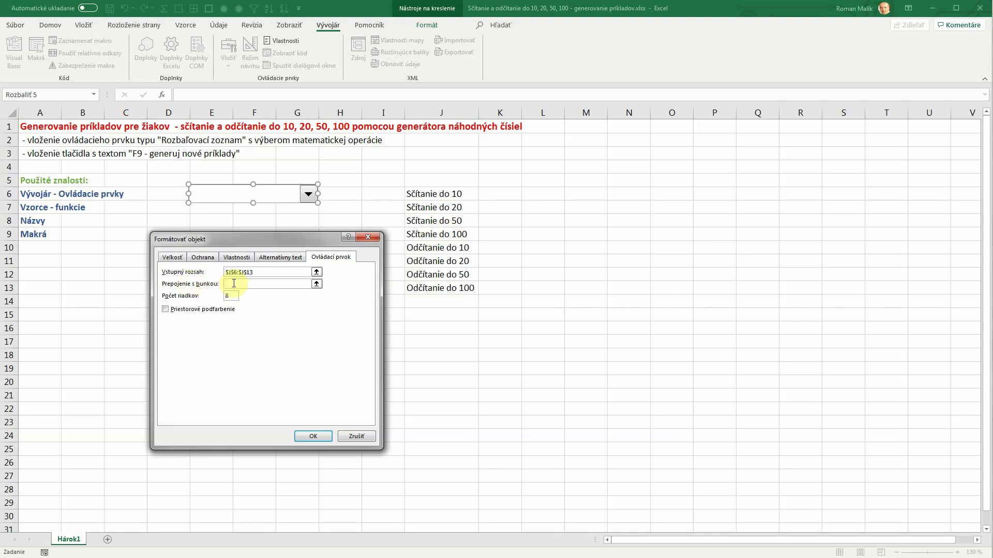
click(441, 315)
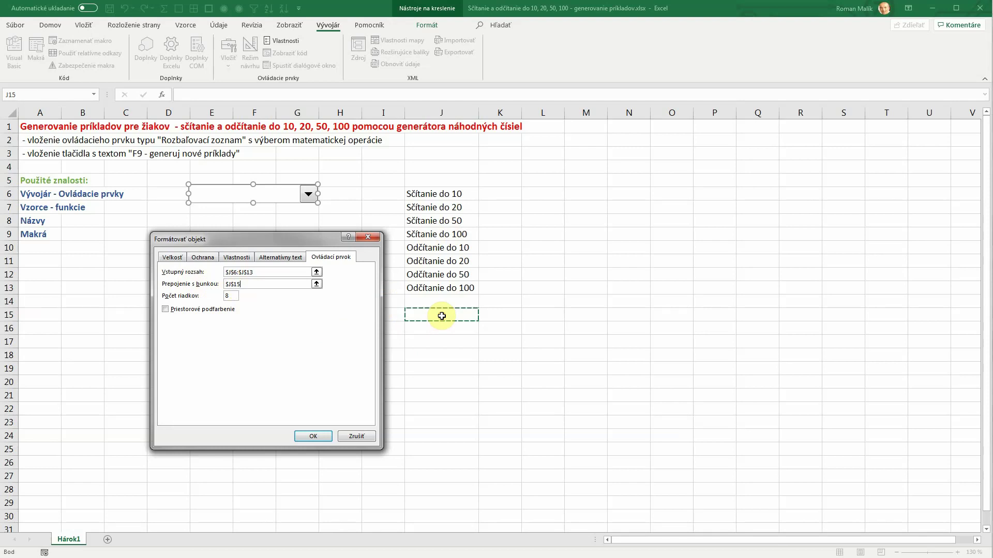
click(230, 298)
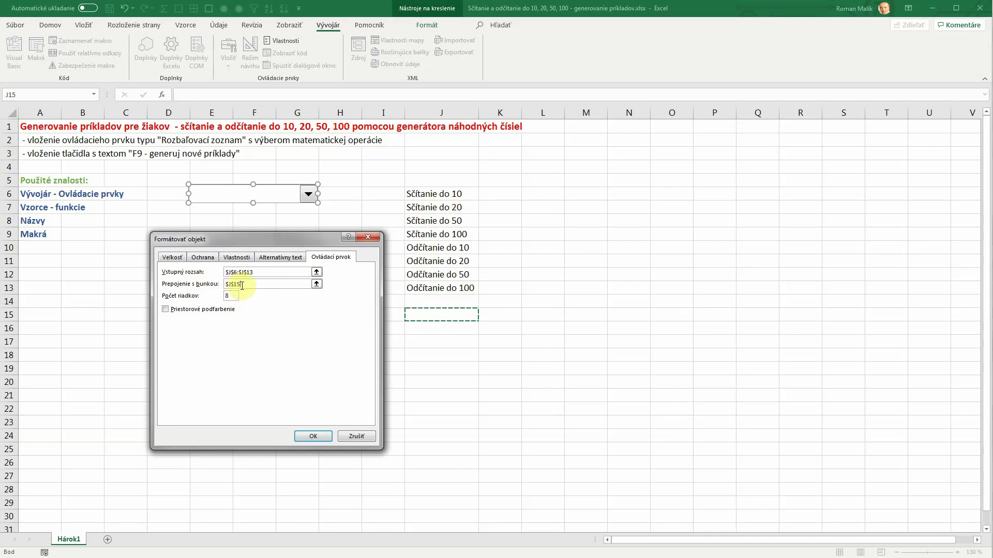
click(166, 309)
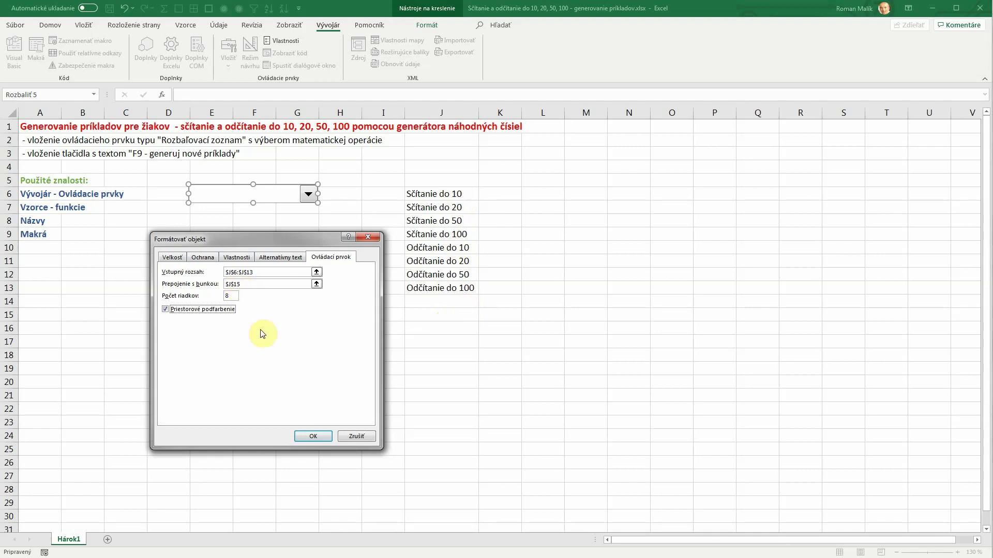
click(313, 436)
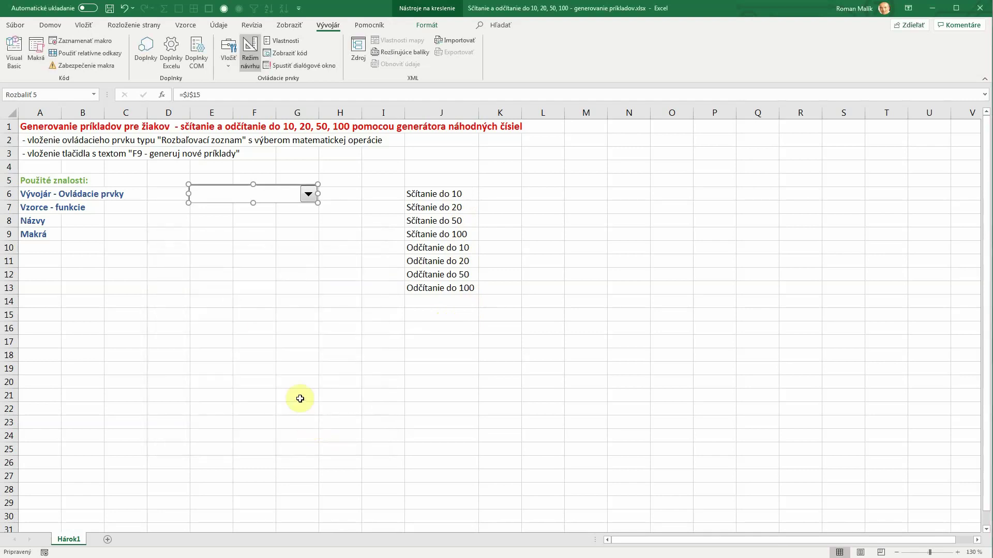
- Pick Sčítanie do 10, then Odčítanie do 100 from the combo box so J15 shows 8
click(254, 247)
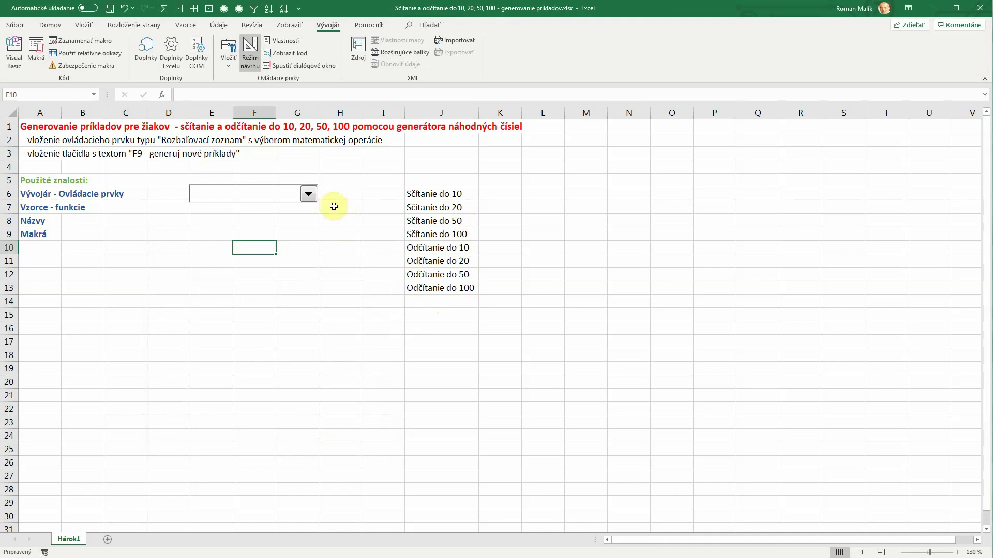
click(311, 196)
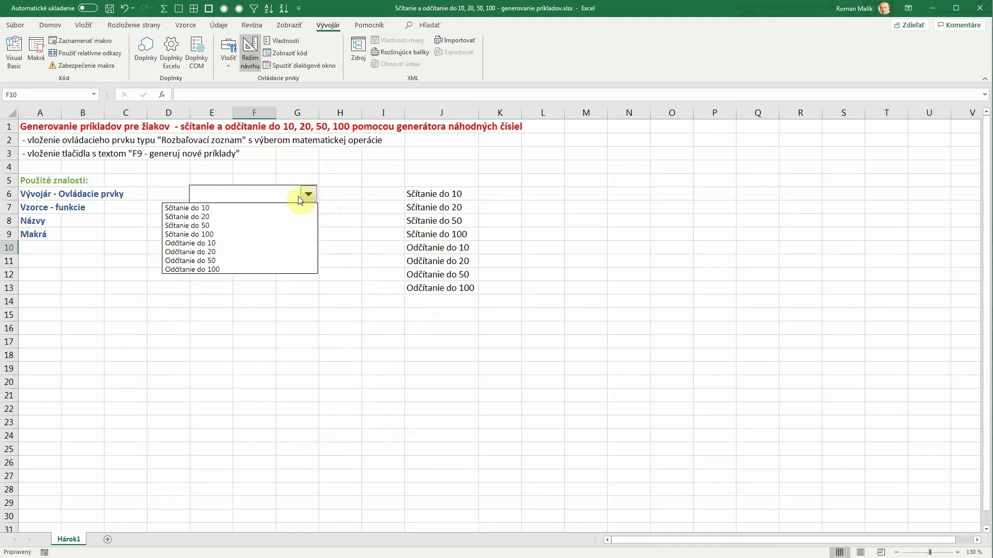
click(209, 209)
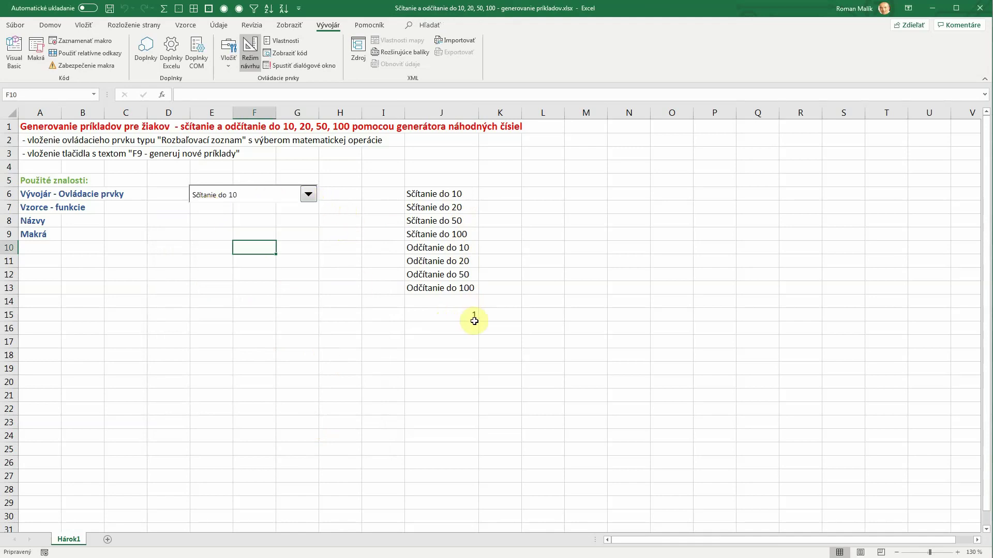
click(308, 197)
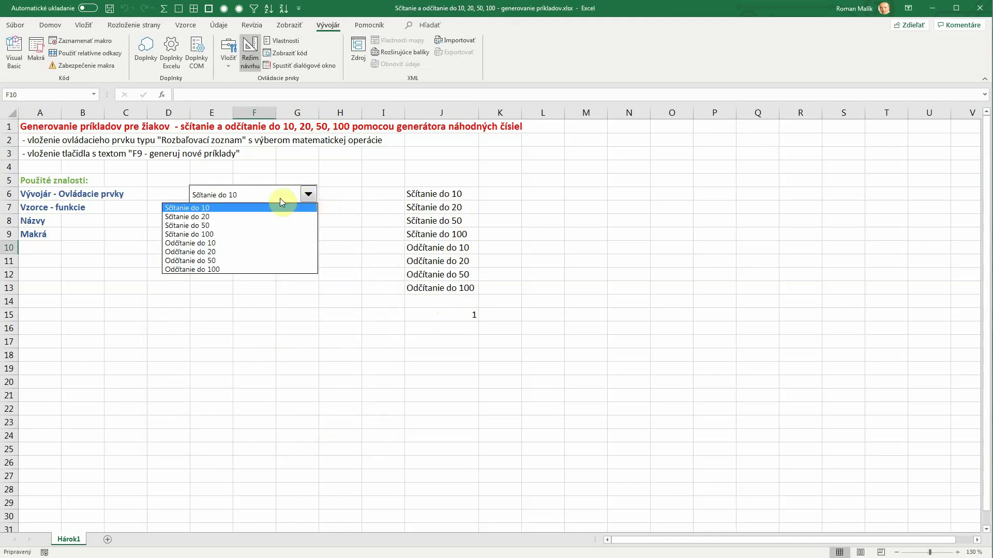
click(231, 269)
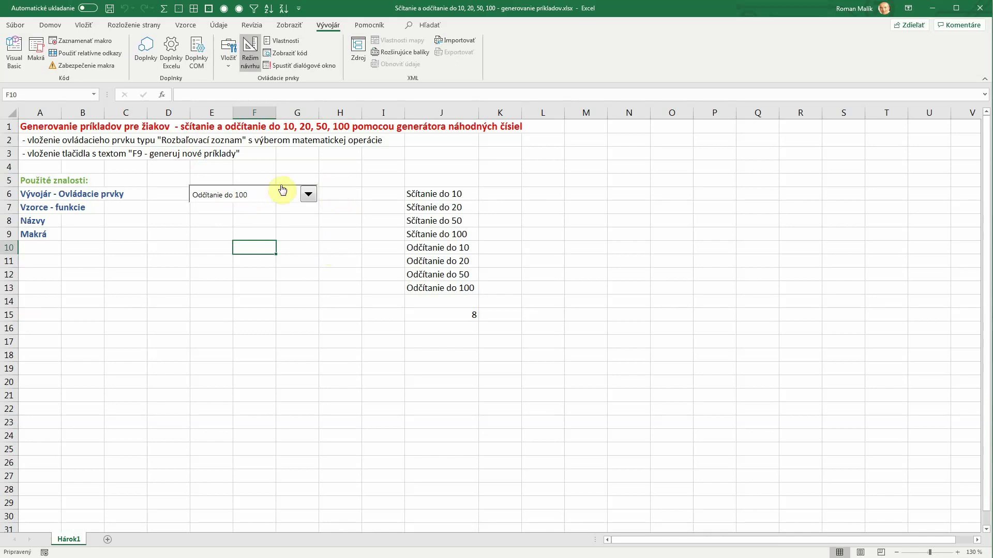
- Open the combo box's Format Control dialog and cancel it unchanged
right_click(257, 190)
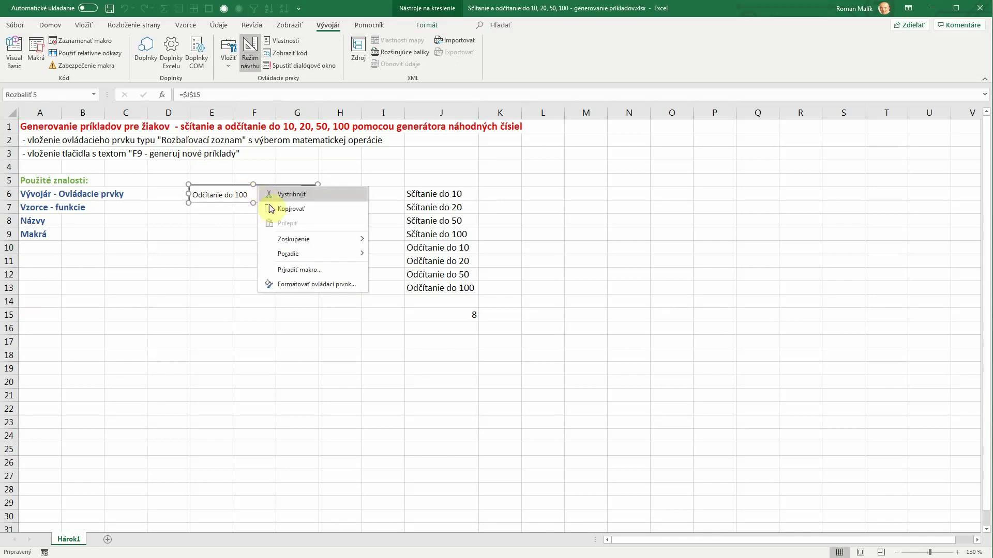
click(316, 285)
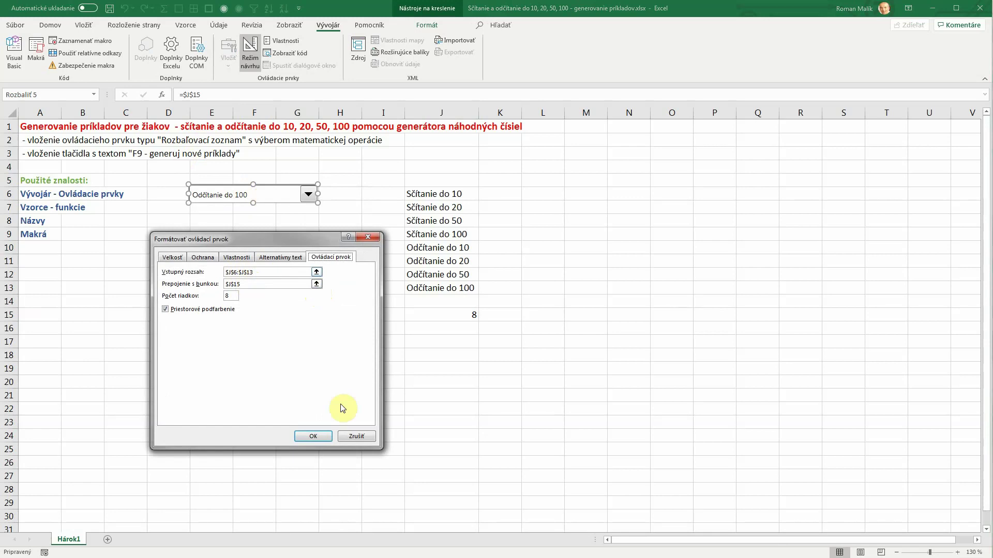
click(354, 436)
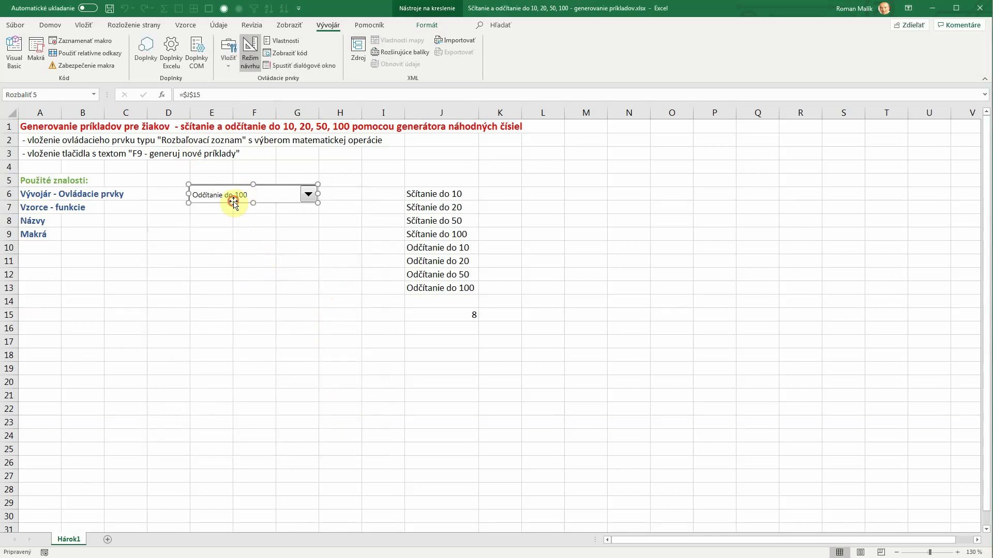
- Move the combo box down into row 7 and resize it to span about D6–F7
drag(234, 202, 190, 214)
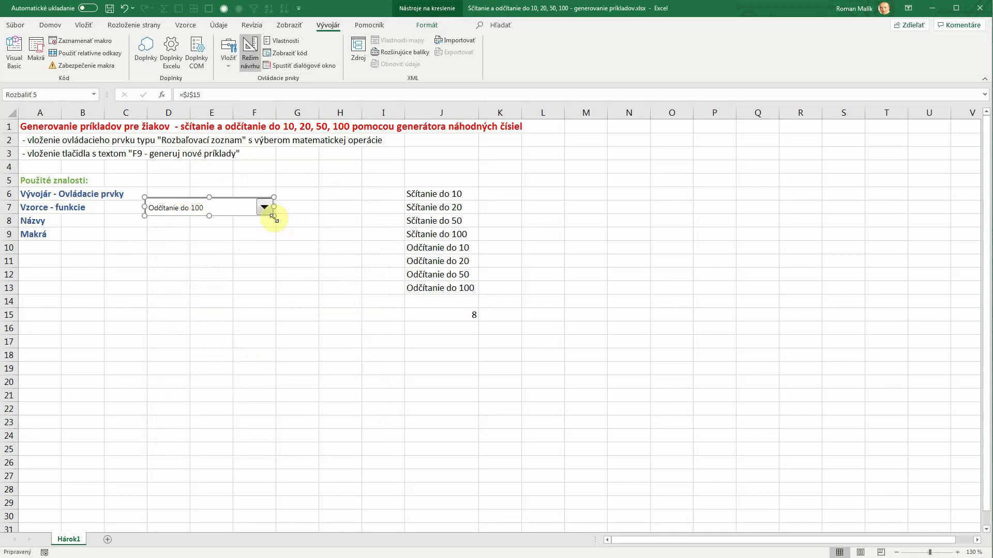
drag(274, 216, 324, 240)
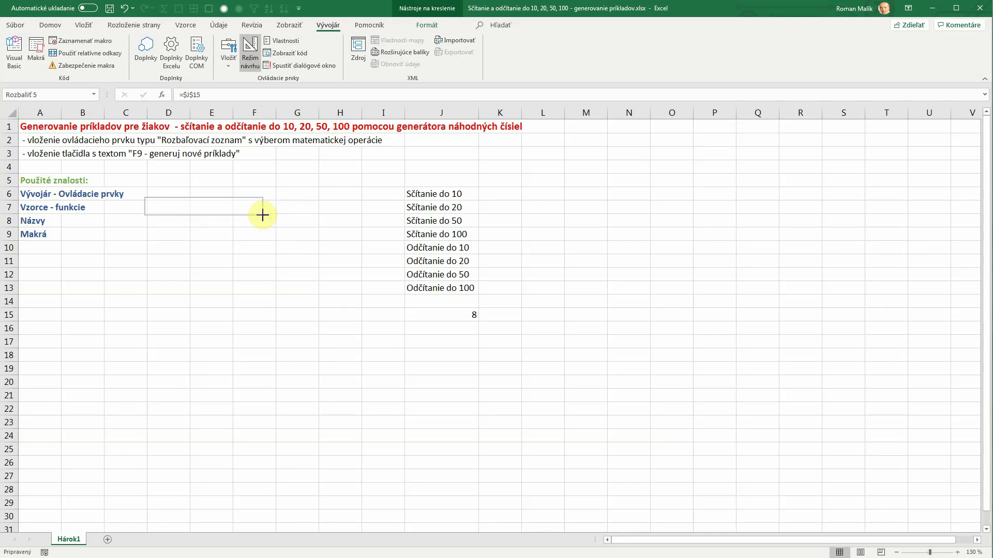
drag(323, 239, 264, 219)
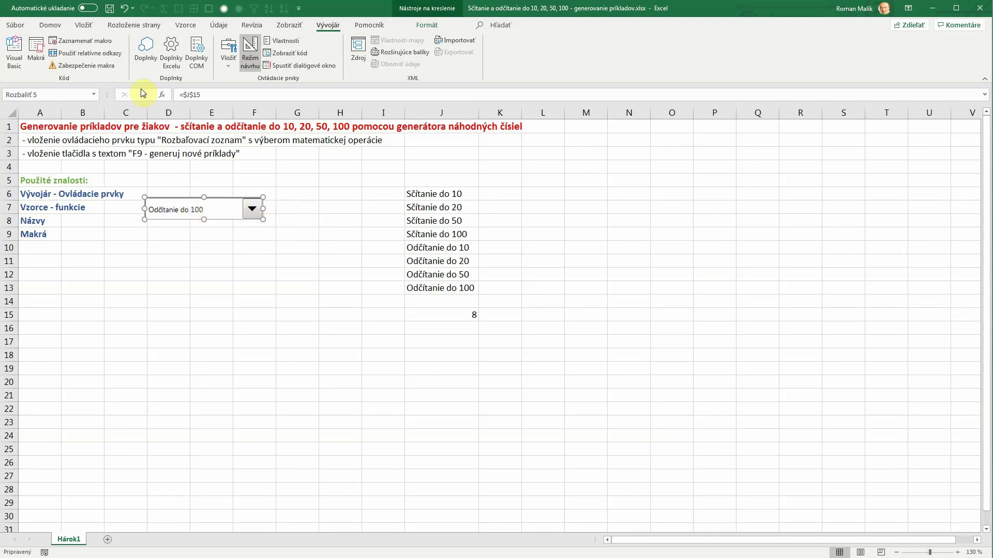
click(50, 26)
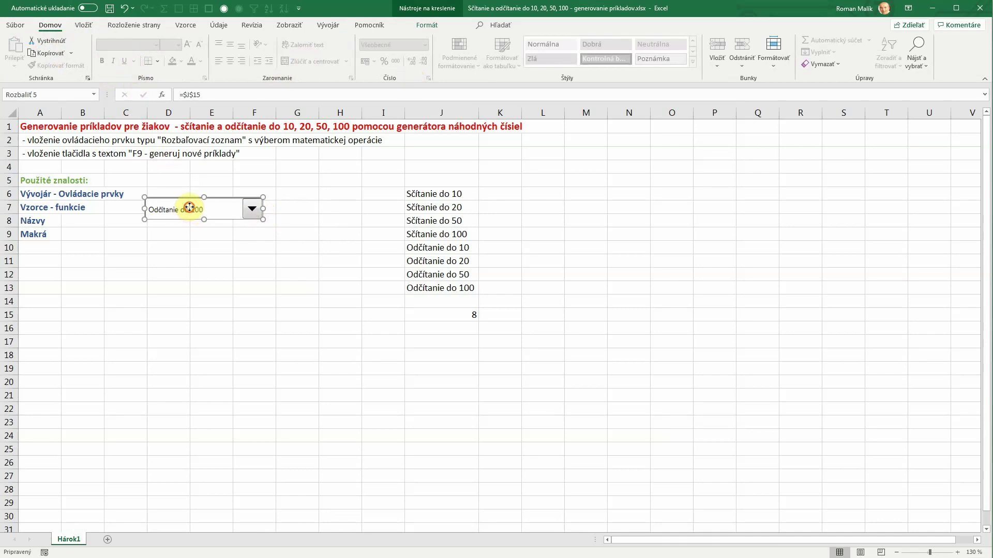
- Move the combo box back up to sit across E6:G6
drag(189, 207, 230, 191)
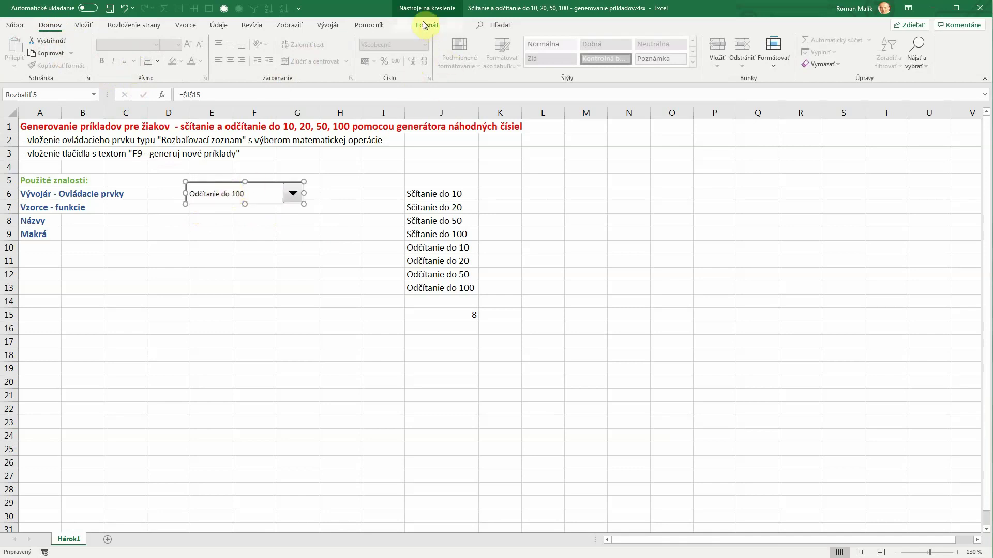
click(326, 25)
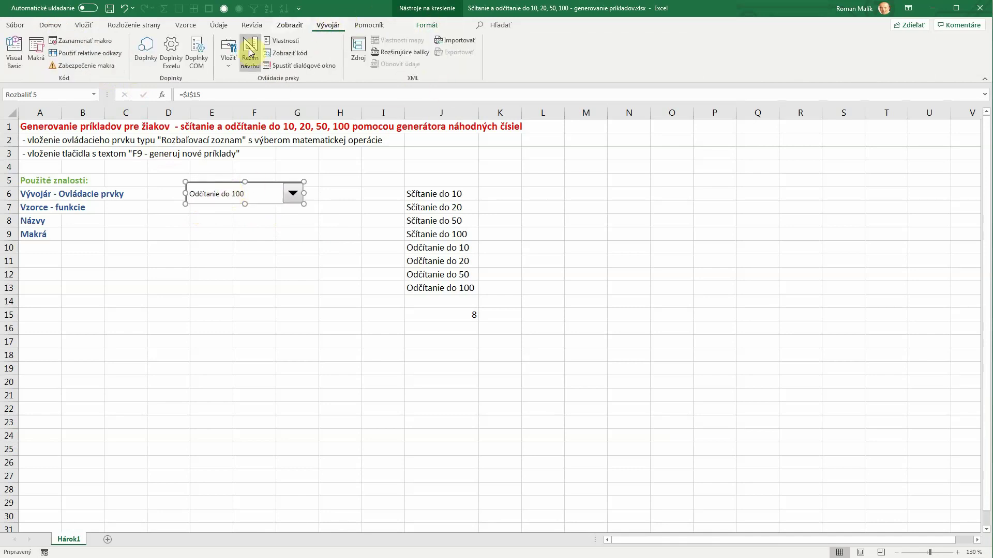
click(226, 63)
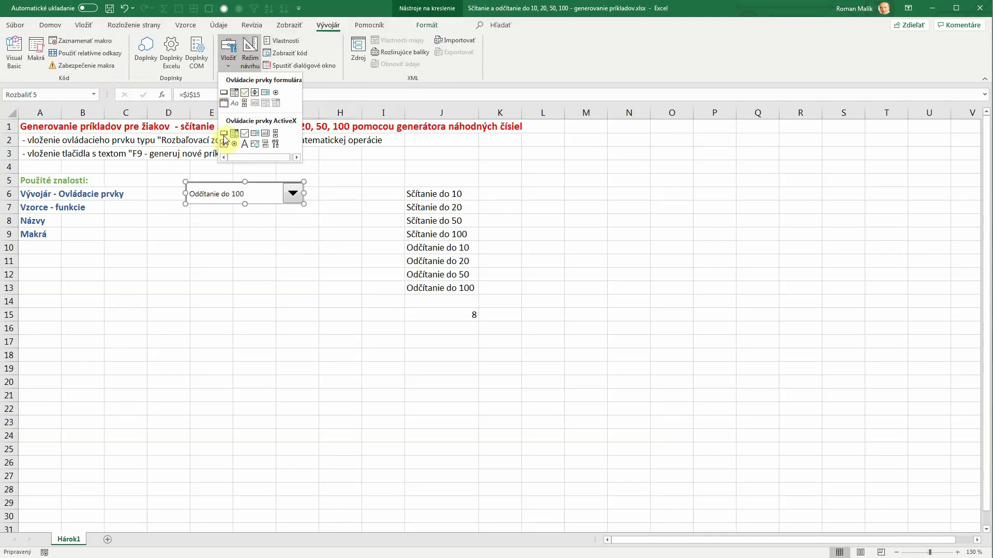
- Review the combo box's Size, Protection, Properties, Alt Text and Control tabs, then cancel
right_click(235, 194)
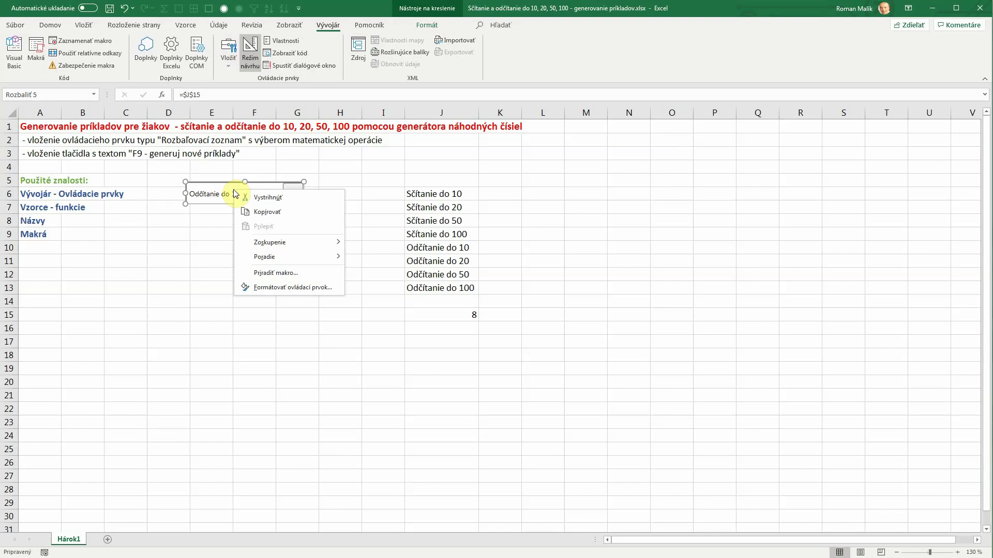
click(284, 287)
click(177, 258)
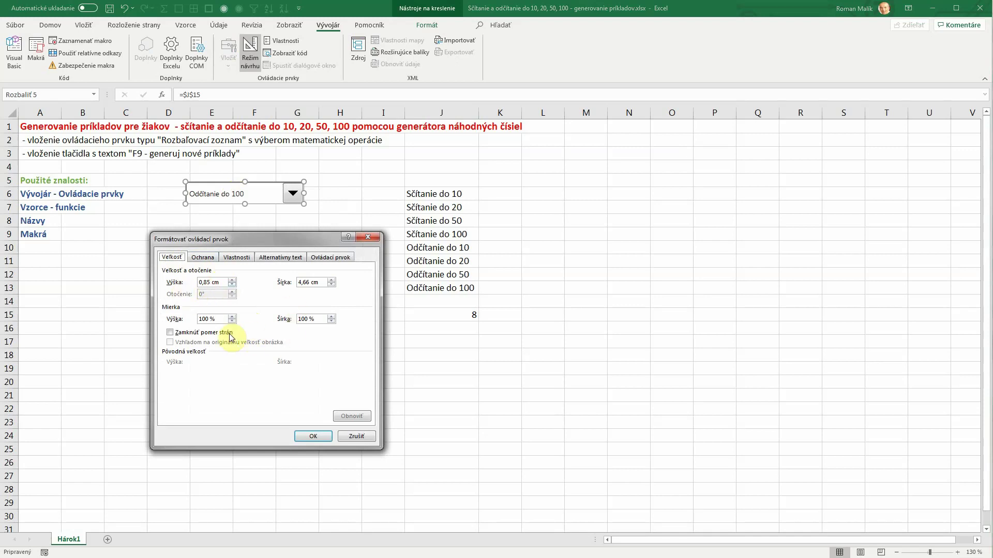
click(203, 258)
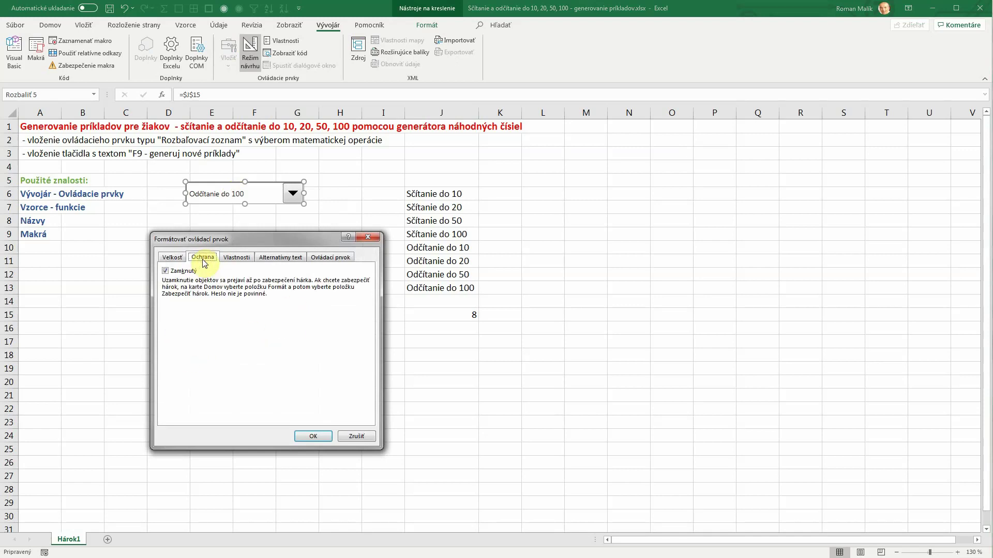
click(237, 257)
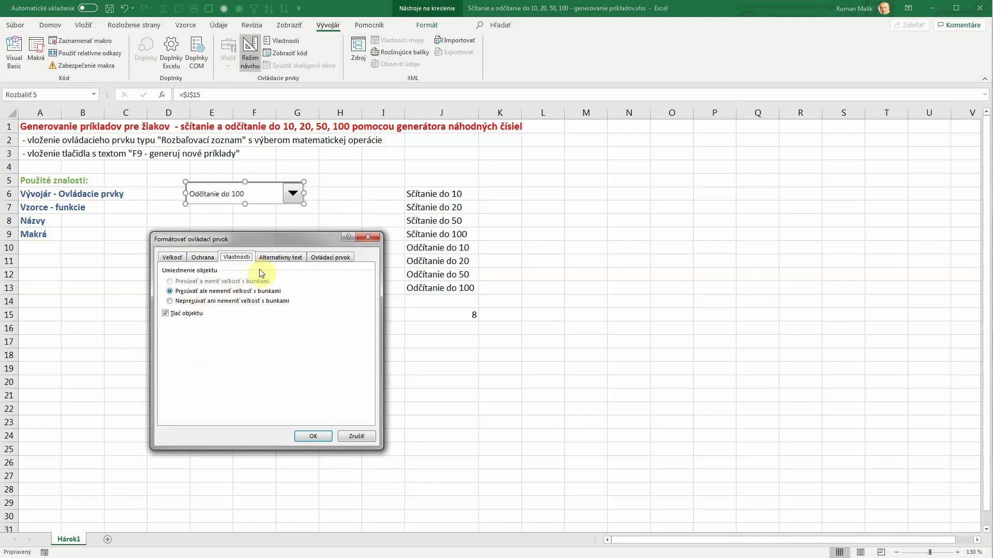
click(272, 258)
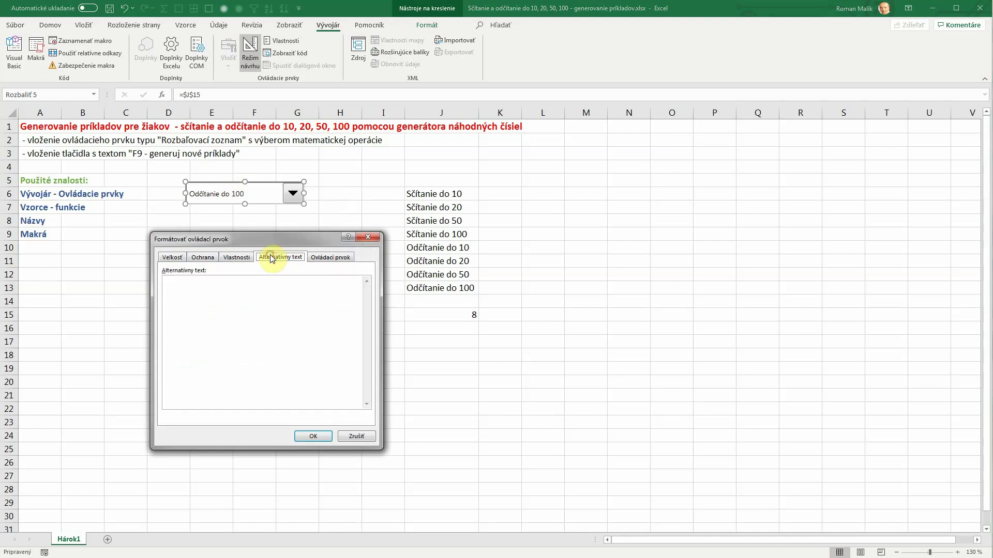
click(318, 259)
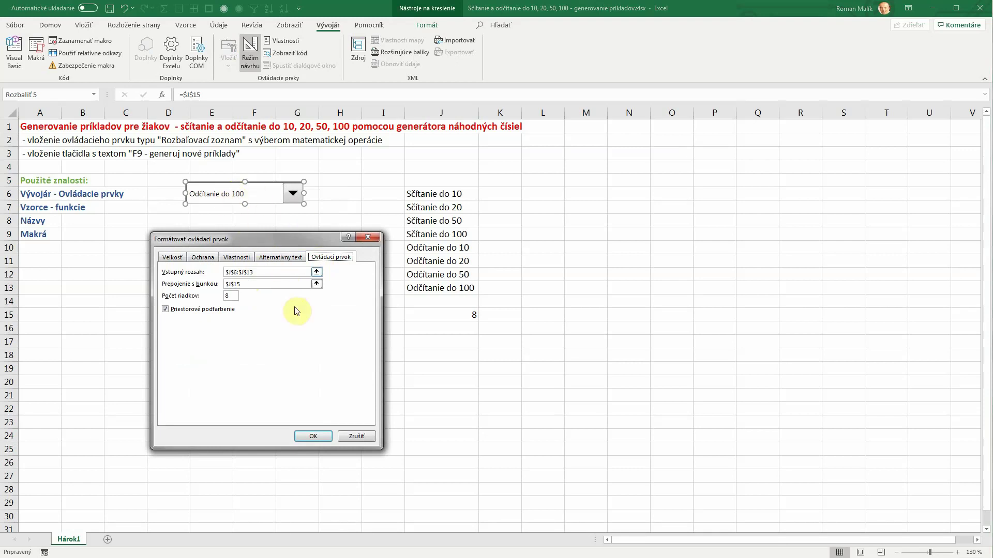
click(359, 437)
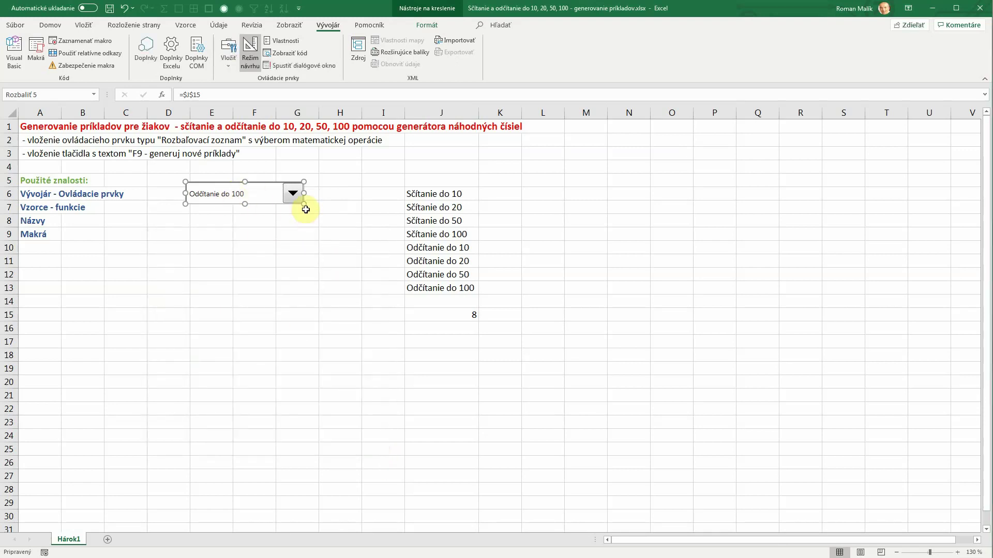
- Hide column J and confirm the combo box still lists all eight operations
drag(305, 205, 291, 191)
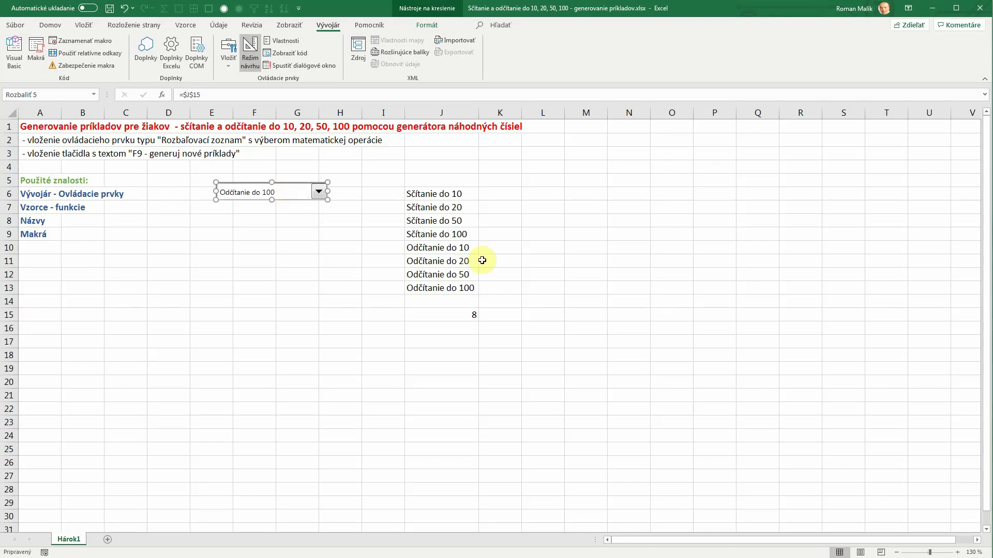
right_click(451, 111)
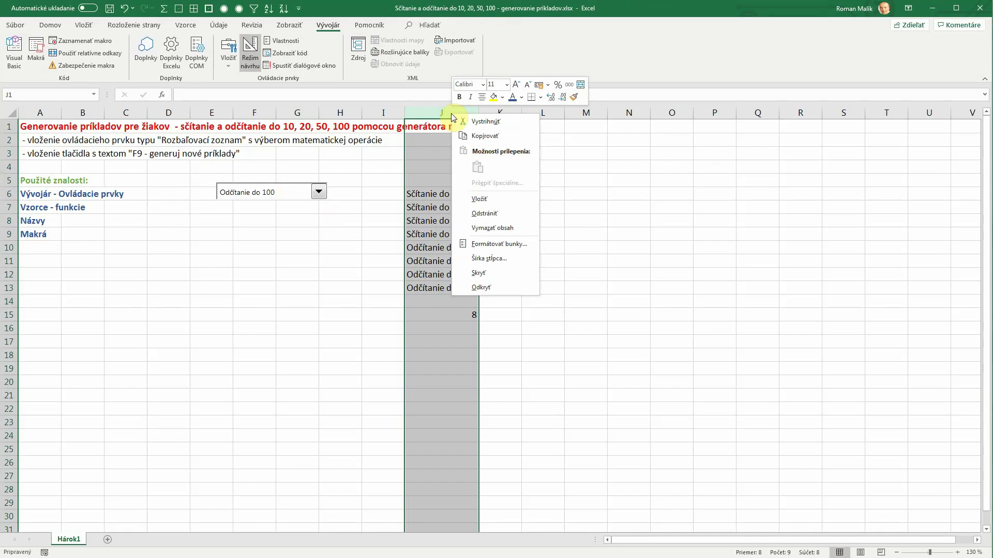
click(485, 273)
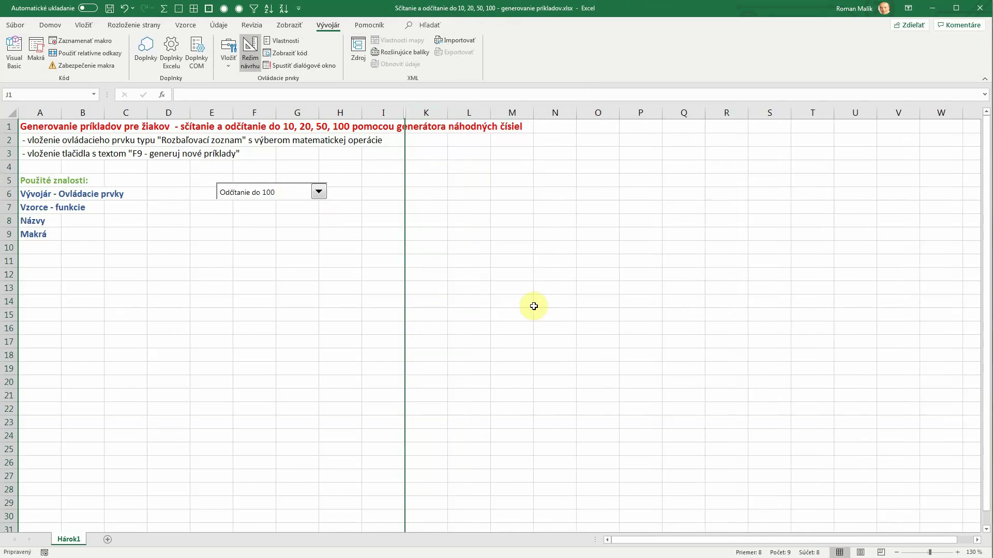
click(319, 192)
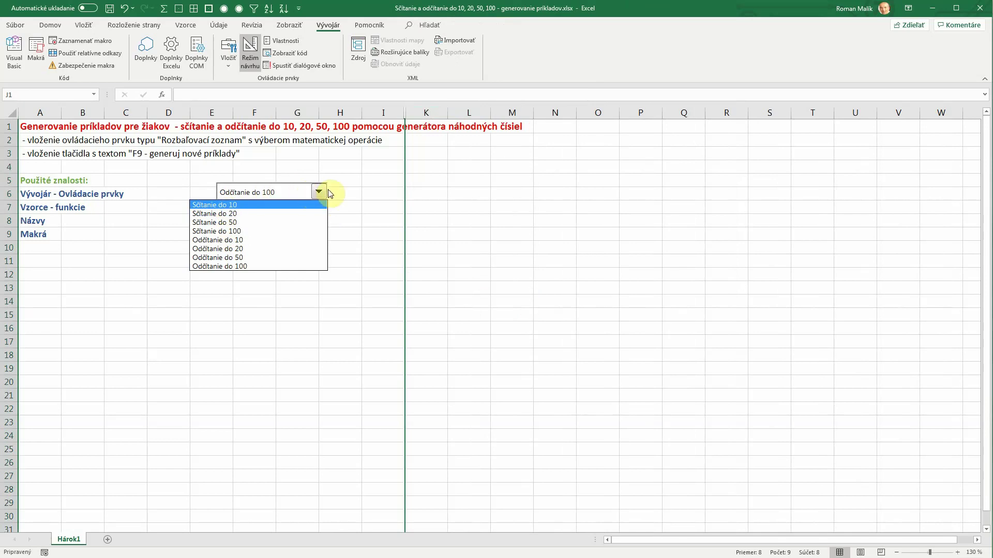
click(297, 192)
- Open the operation dropdown's Format Control settings and close them without changes
right_click(297, 192)
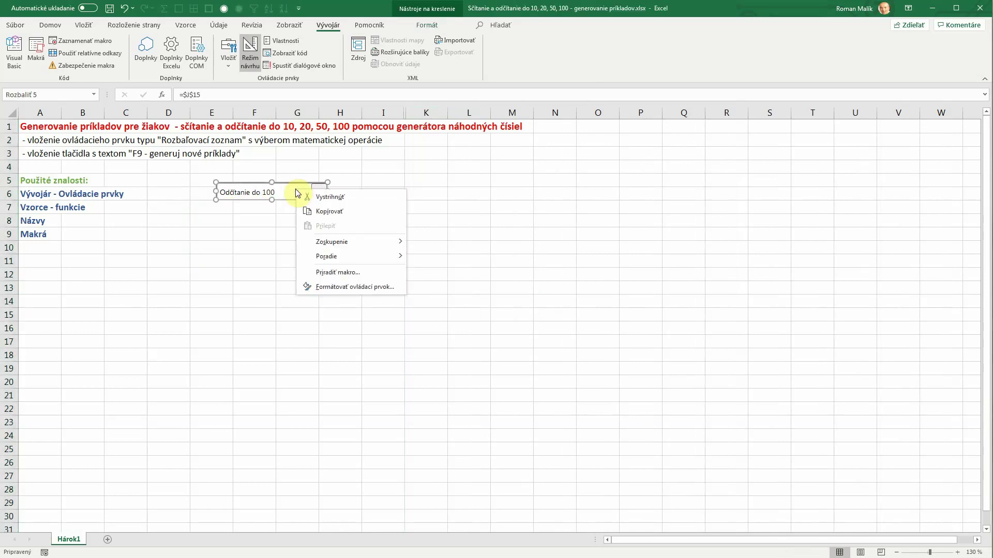
click(352, 289)
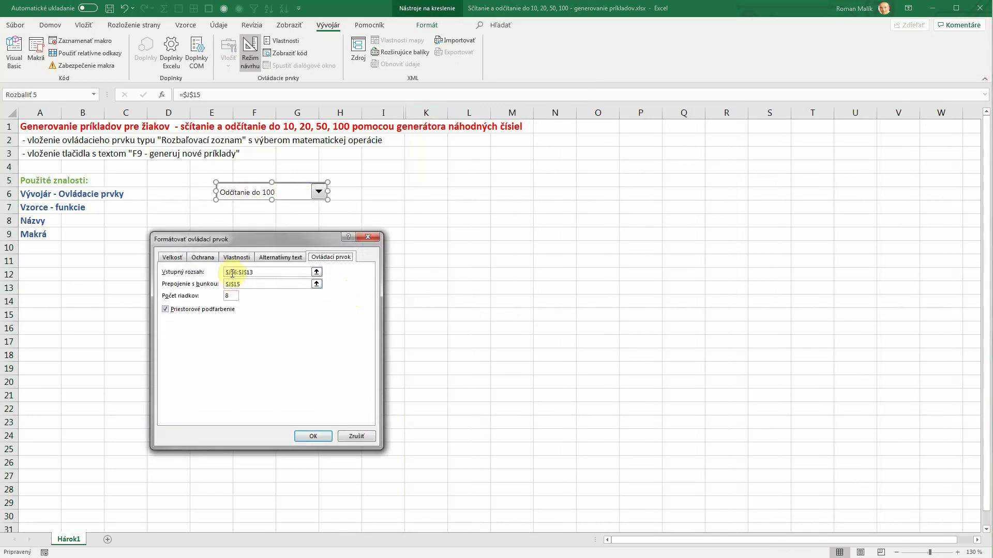
click(350, 438)
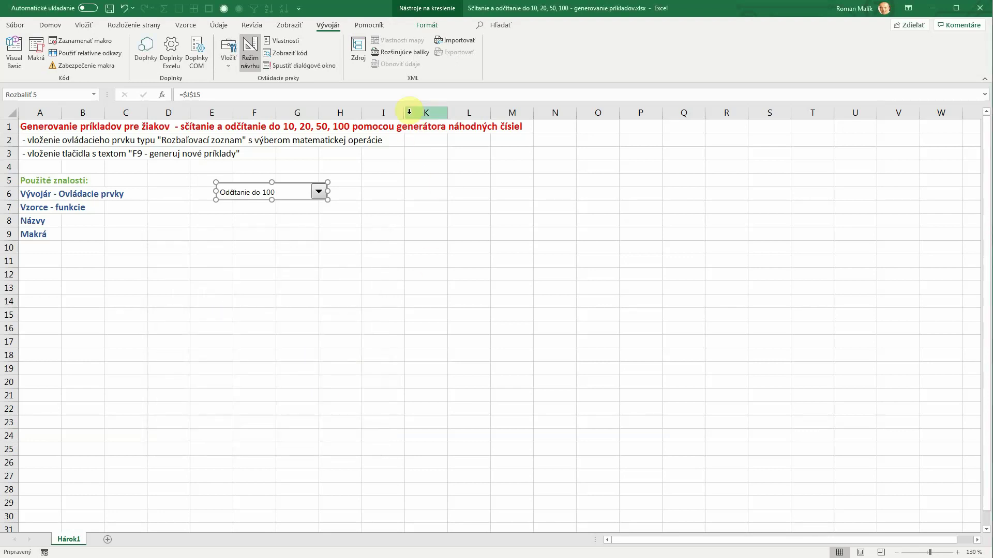
- Unhide column J and autofit it so 'Odčítanie do 100' fits, then select J5
drag(408, 112, 452, 114)
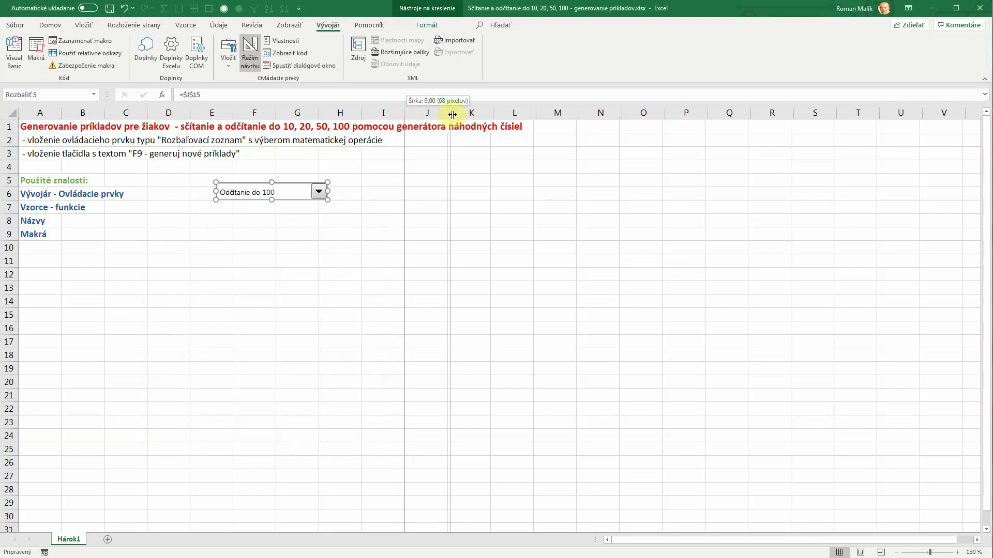
drag(452, 114, 450, 114)
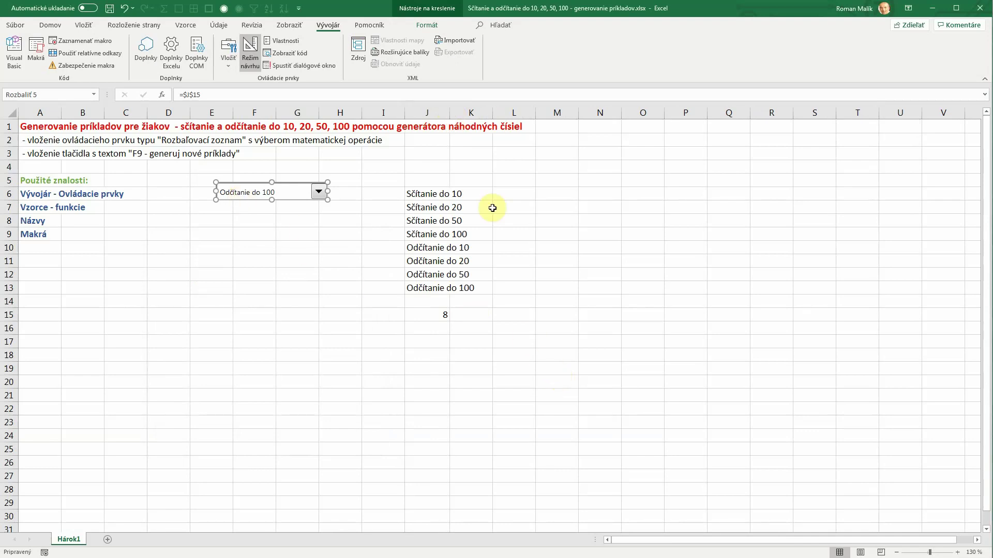
double_click(450, 114)
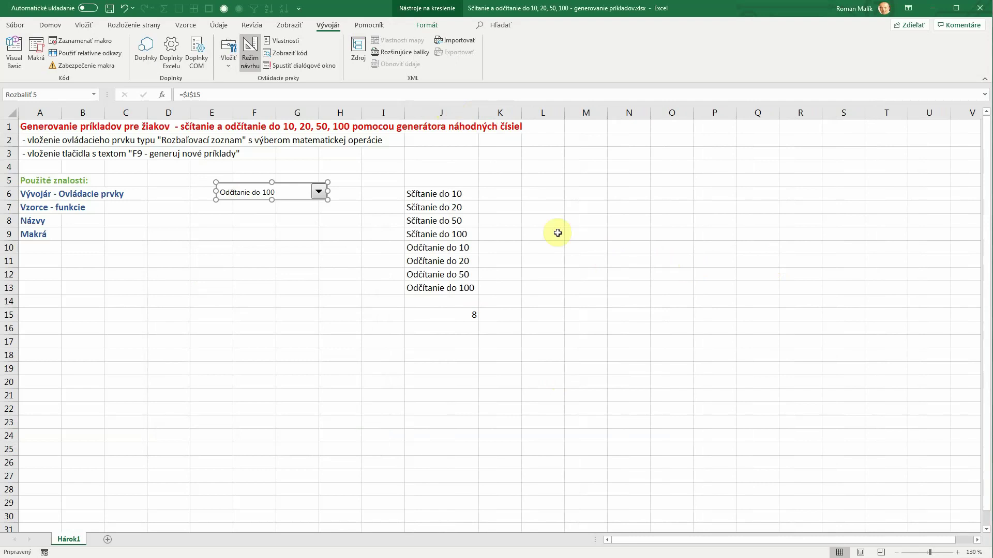
click(447, 181)
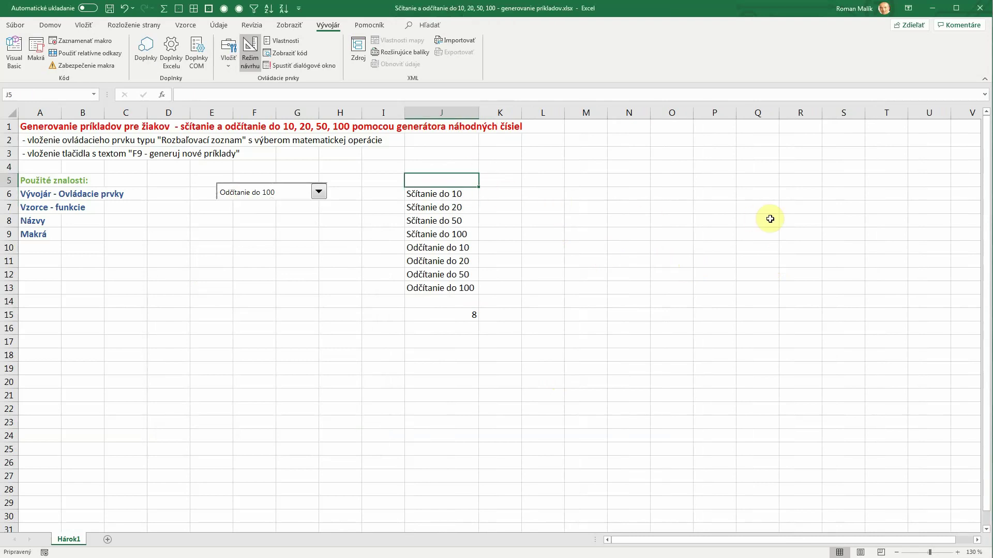
- Enter the heading 'Dáta do zoznamu:' in J5
text(D)
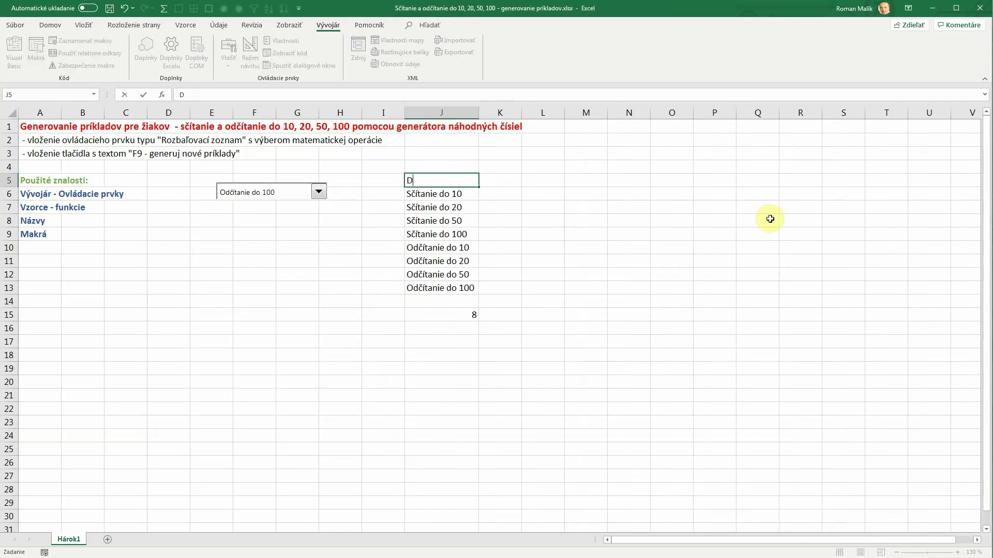
text(áta do zoznamu:)
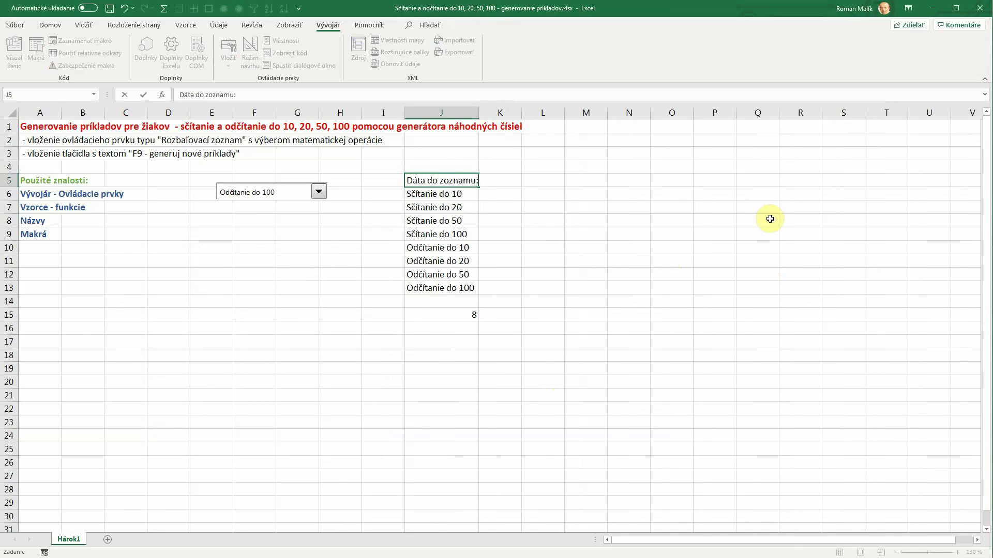
key(Return)
key(Down)
key(Down)
key(Down)
key(Down)
key(Down)
key(Down)
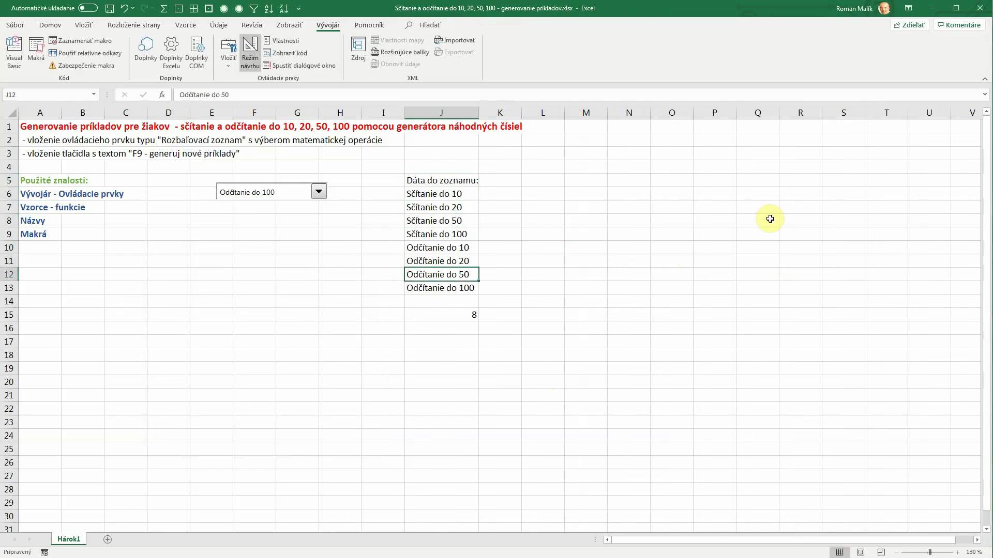
key(Down)
key(Down)
key(Down)
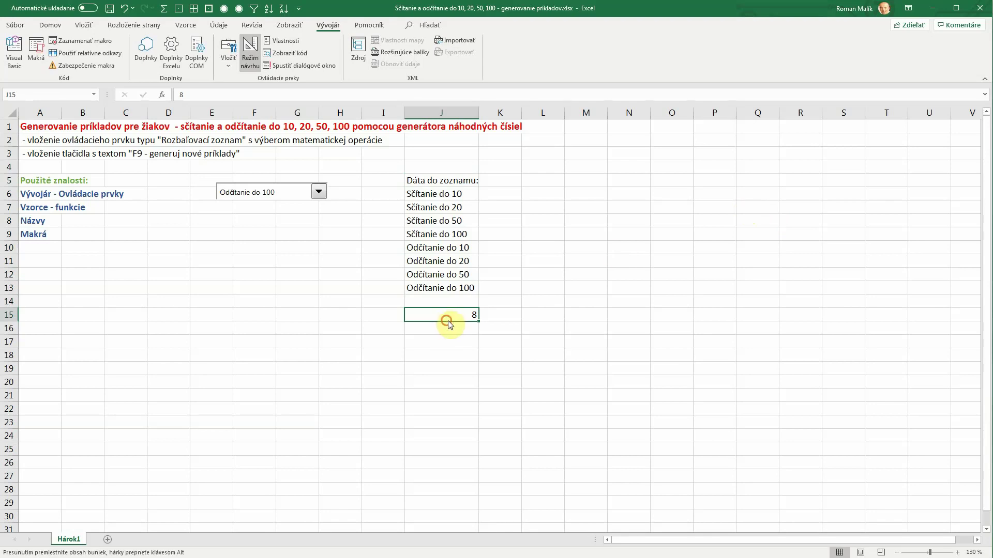
- Move the value 8 from J15 to K15 and label J15 'Vybratá voľba:'
drag(447, 322, 494, 325)
click(461, 314)
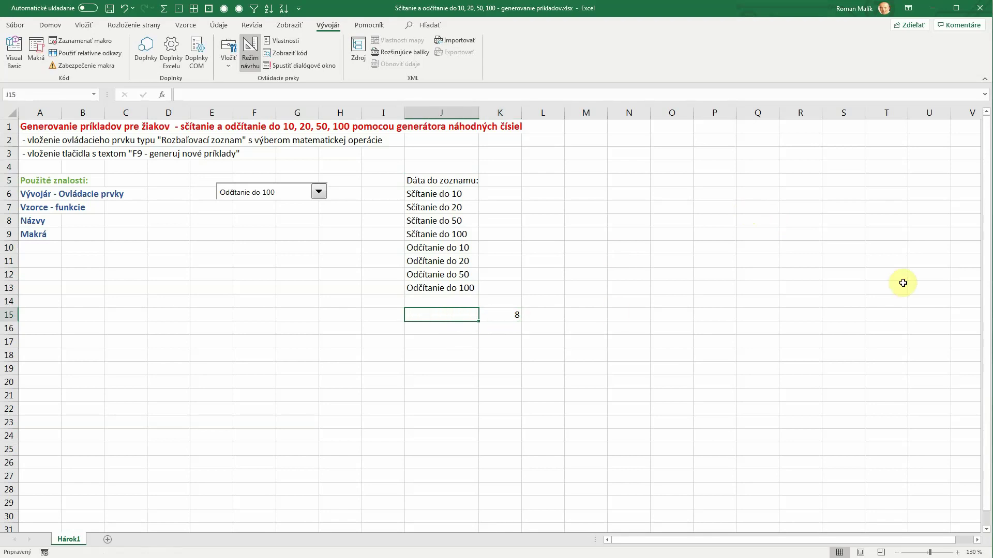
text(Vo)
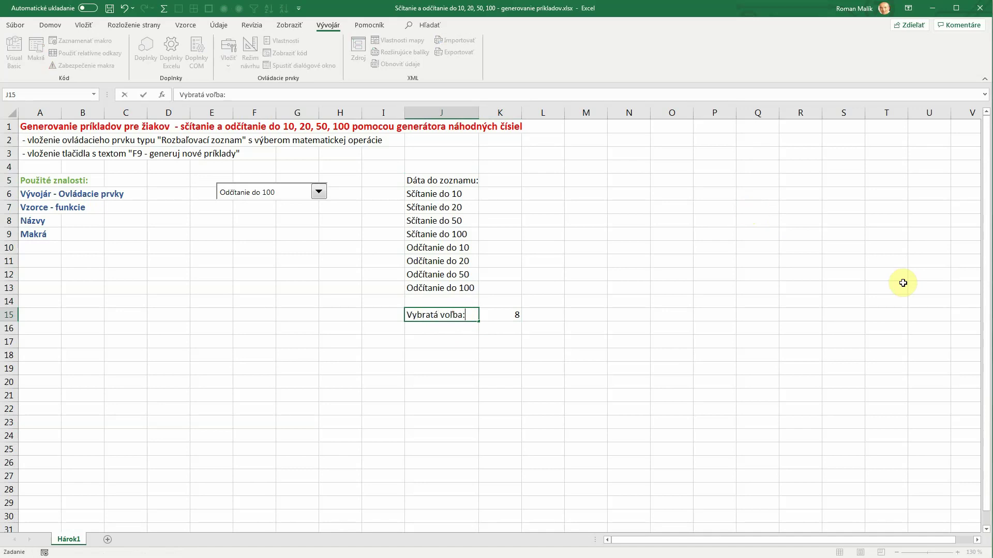
key(Return)
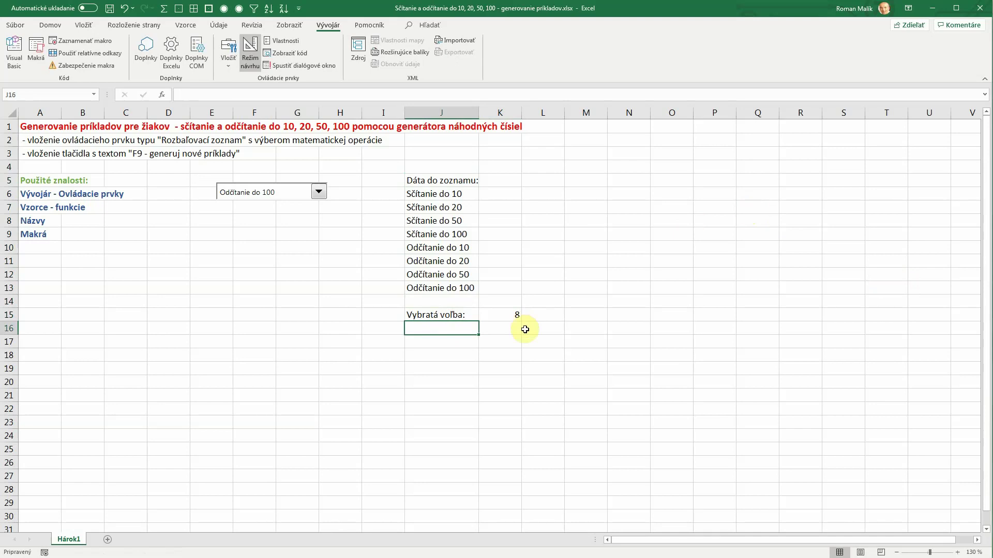
click(516, 315)
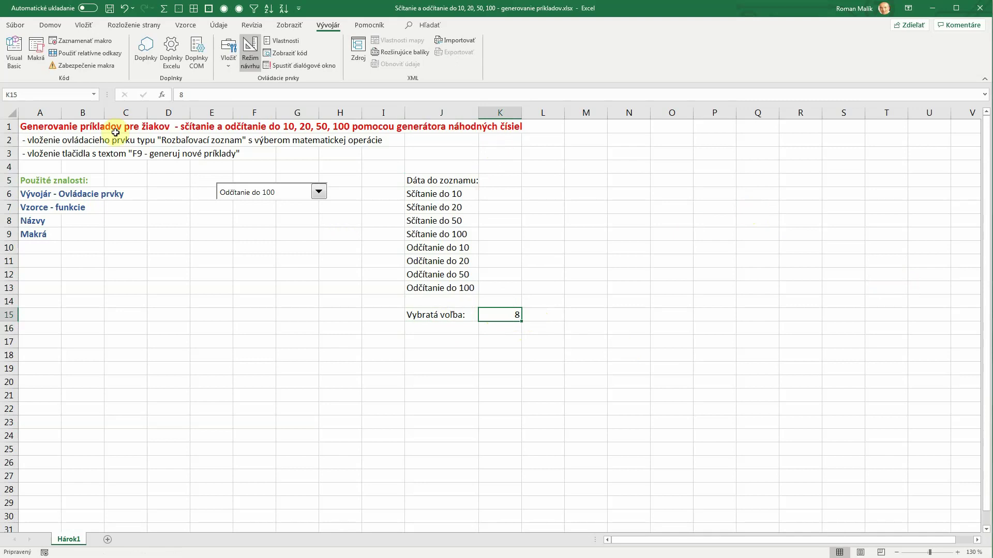
- Confirm the operation combo box's cell link is $K$15
right_click(261, 193)
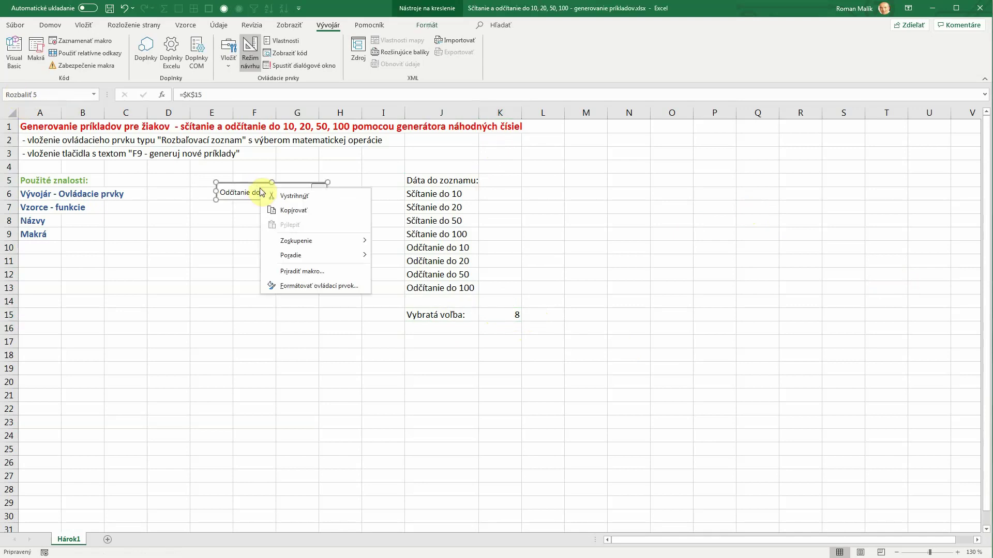
click(313, 286)
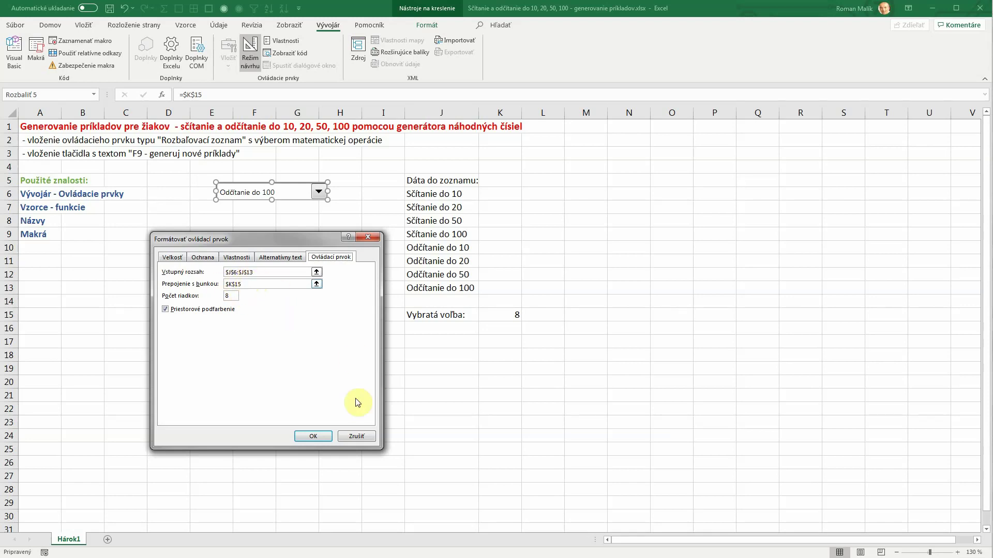
click(327, 437)
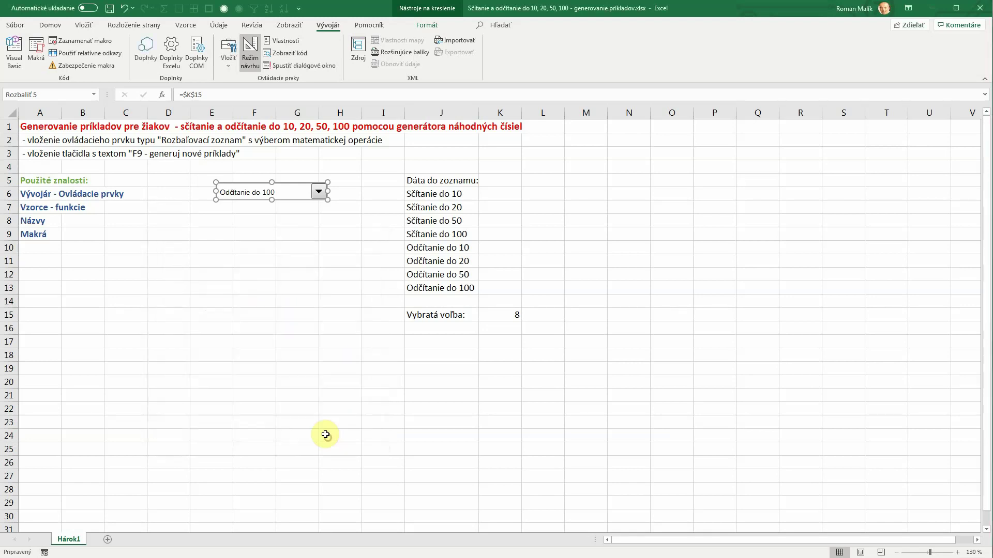
click(491, 315)
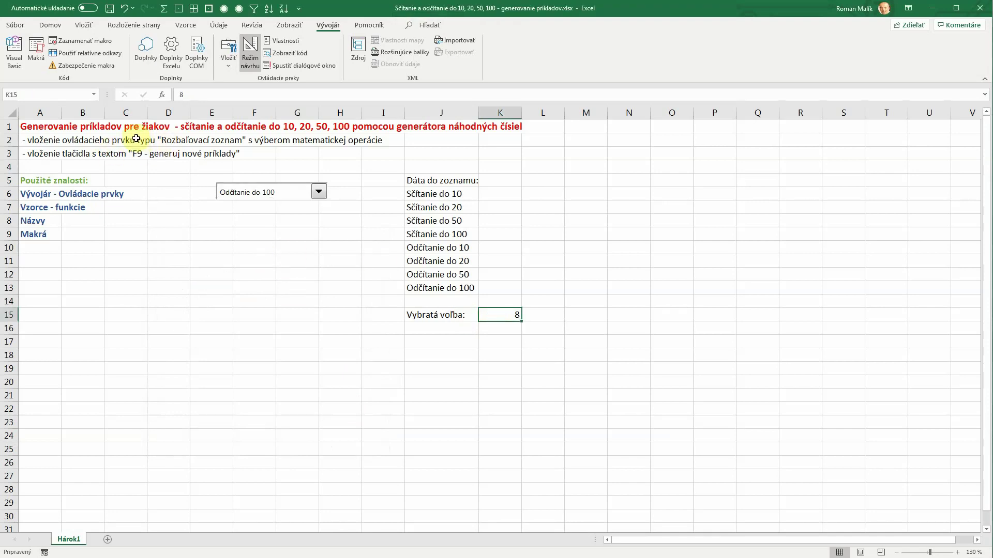
- Enter the labels 'Sčítanec 1:', 'Sčítanec 2:' and 'Výsledok:' in A12:A14
click(40, 274)
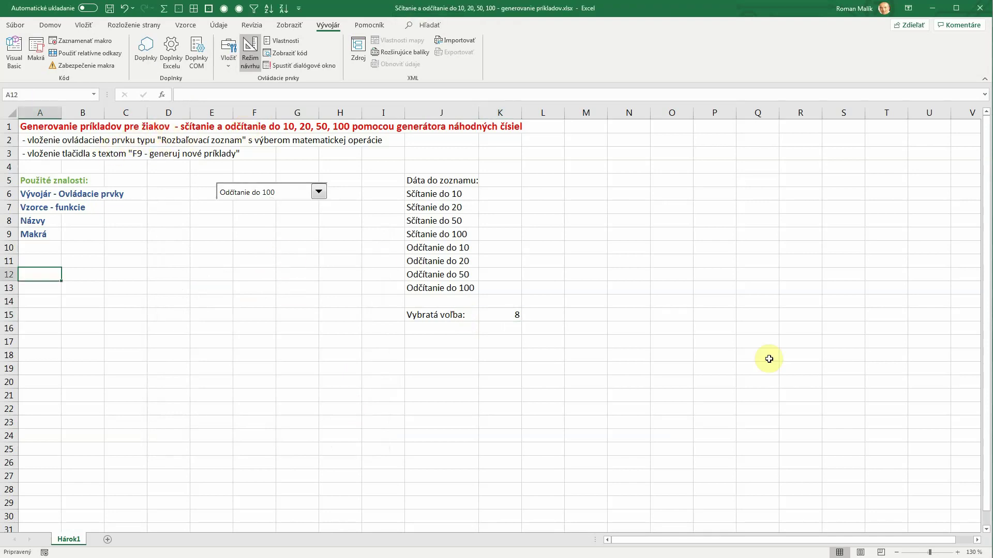
text(Sčítanie)
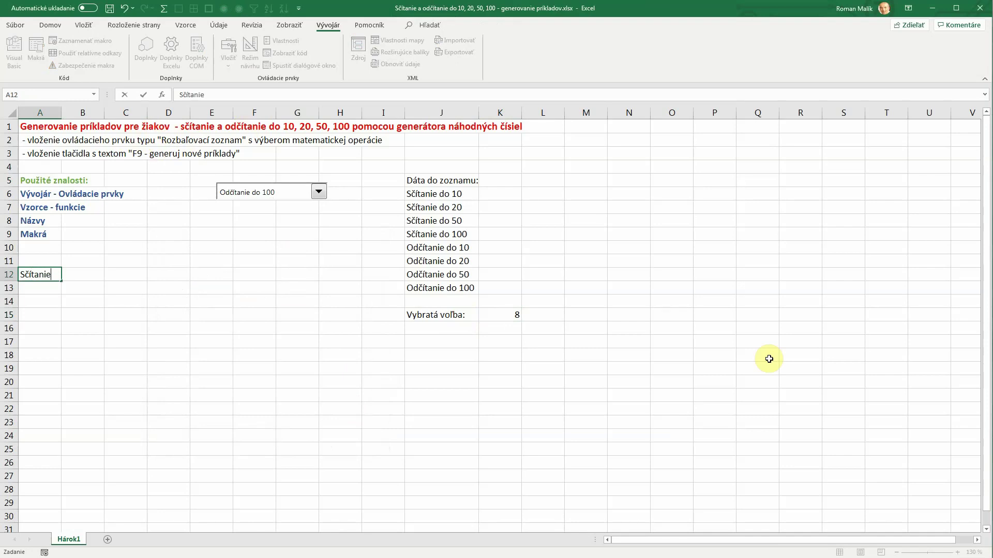
key(BackSpace)
key(BackSpace)
text(ex)
key(BackSpace)
text(c 1:)
key(Return)
text(S)
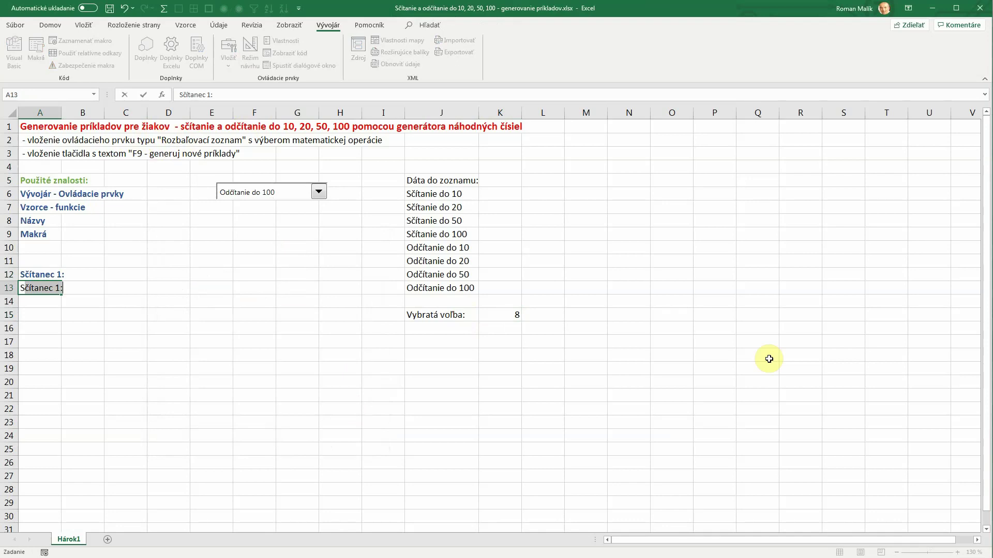
text(čítanec )
text(2:)
key(Return)
text(Výs)
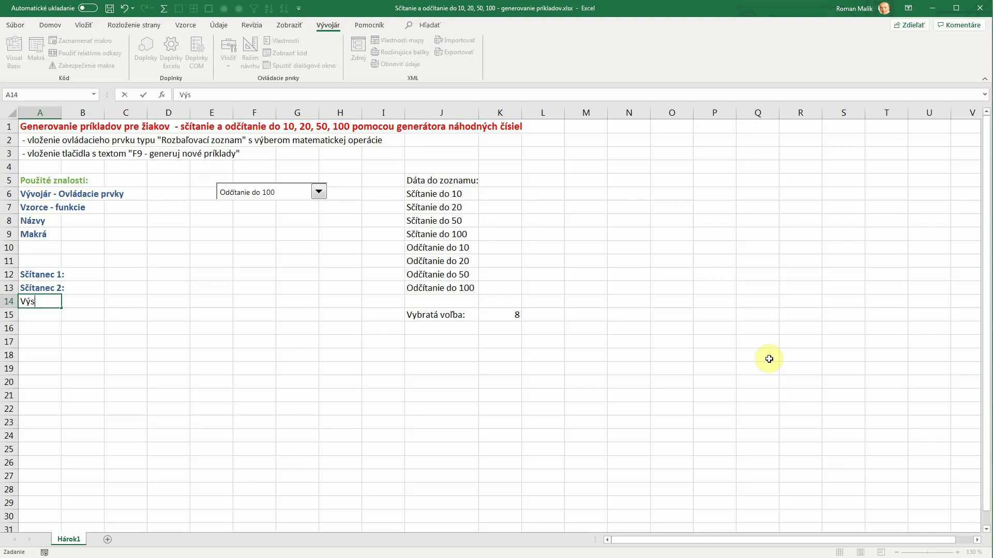
text(ledok:)
key(Return)
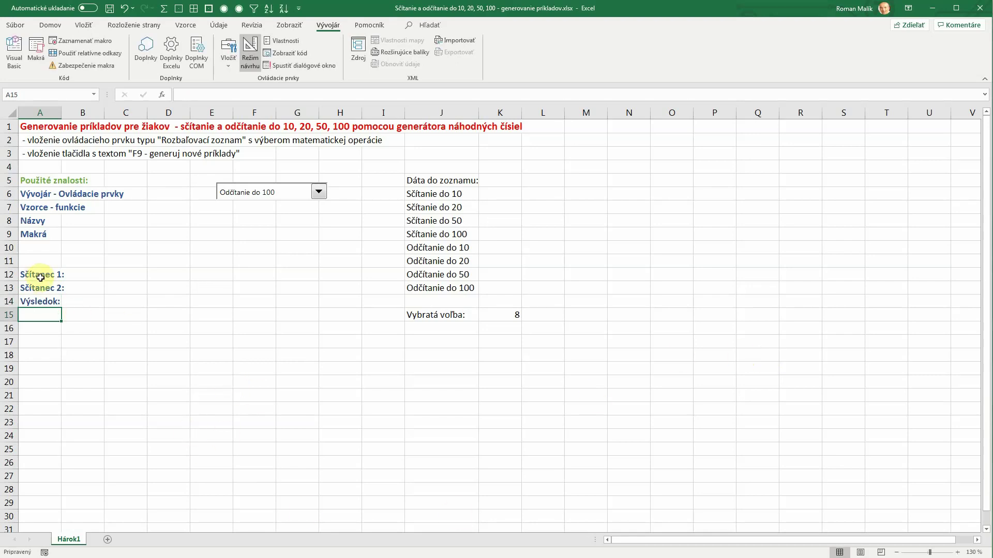
- Clear the formatting from A12:A14 and widen column A slightly
drag(39, 274, 39, 293)
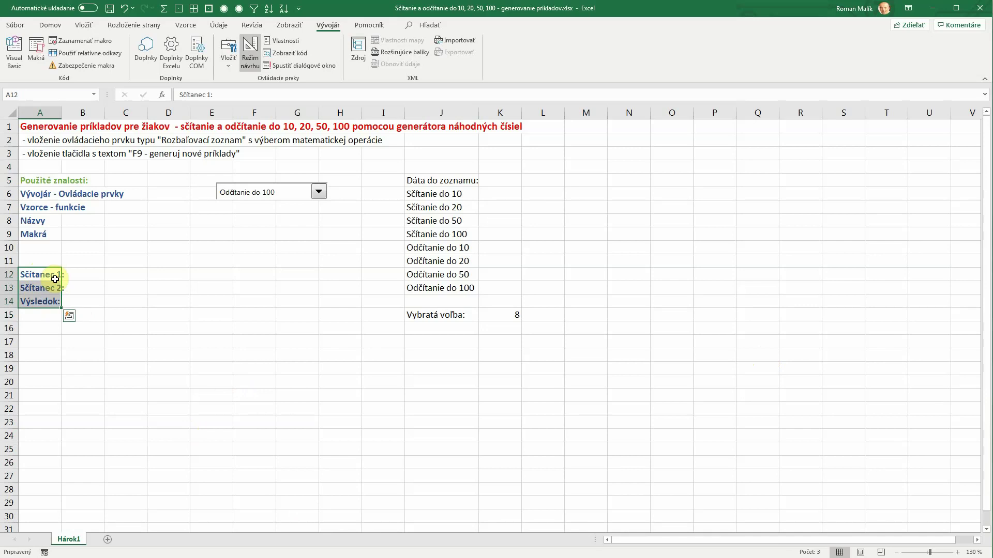
click(50, 25)
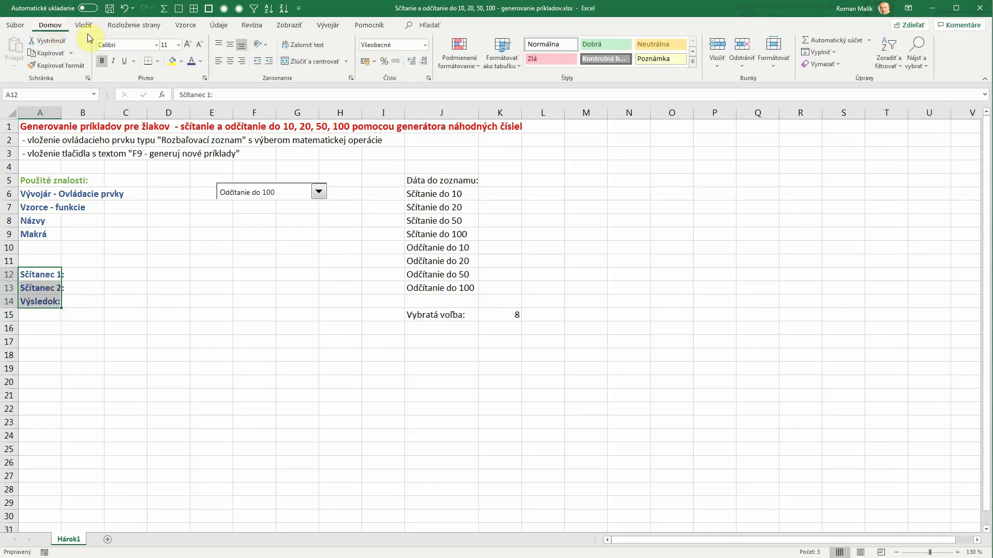
click(820, 63)
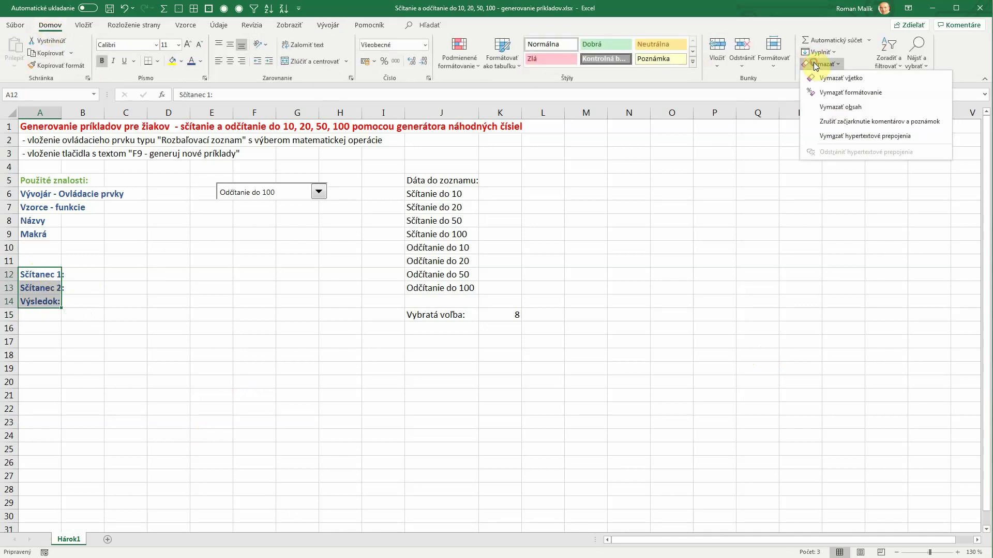
click(837, 93)
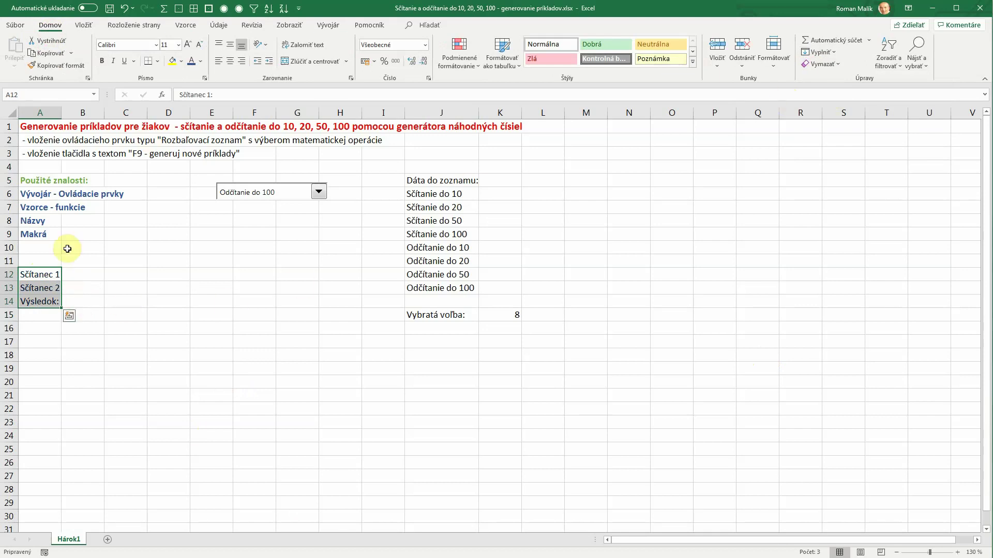
drag(61, 112, 69, 112)
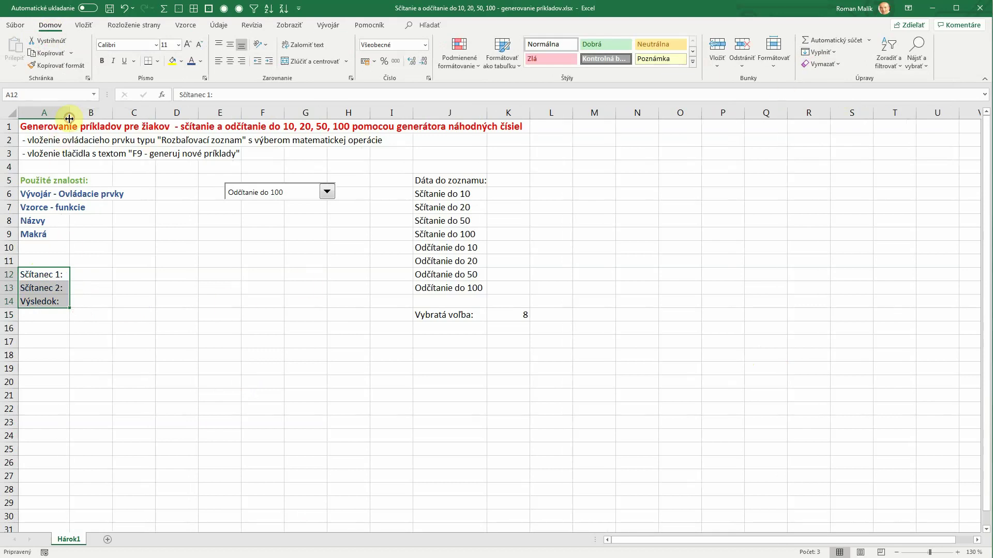
click(118, 412)
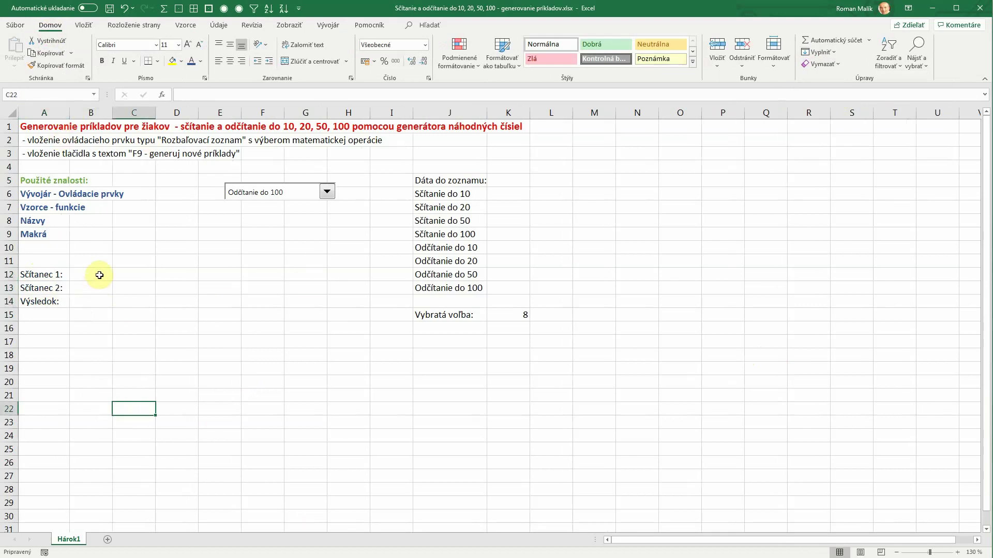
click(100, 275)
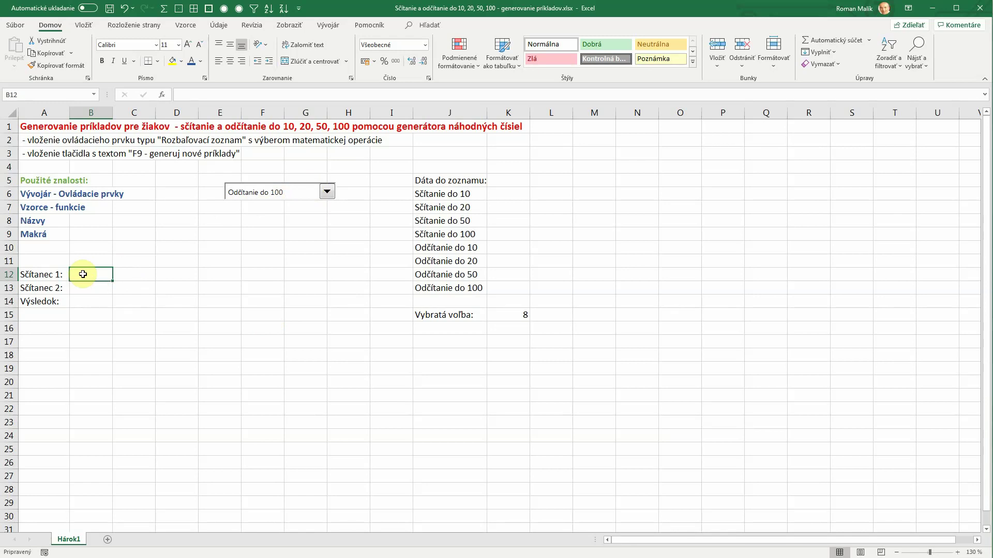
click(91, 292)
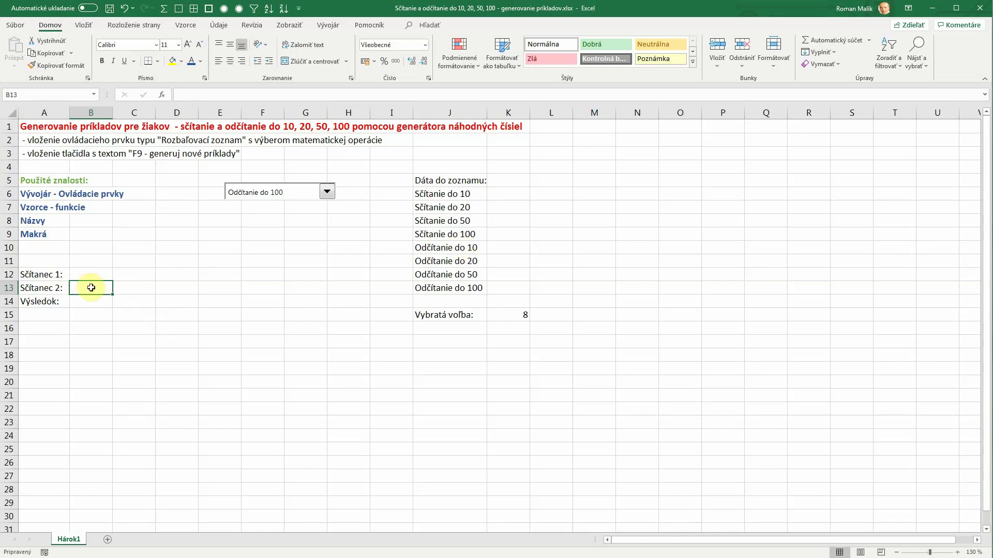
click(91, 304)
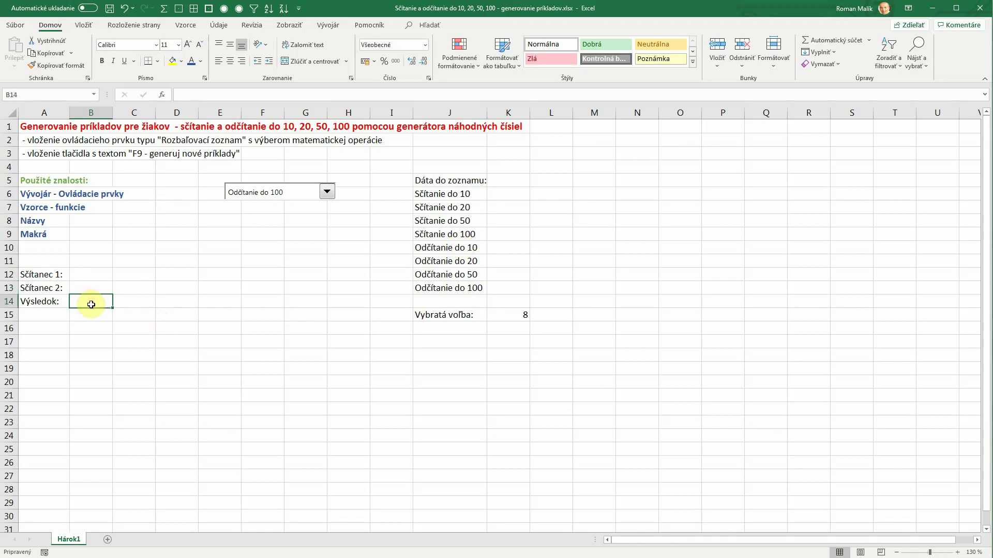
click(92, 275)
click(96, 287)
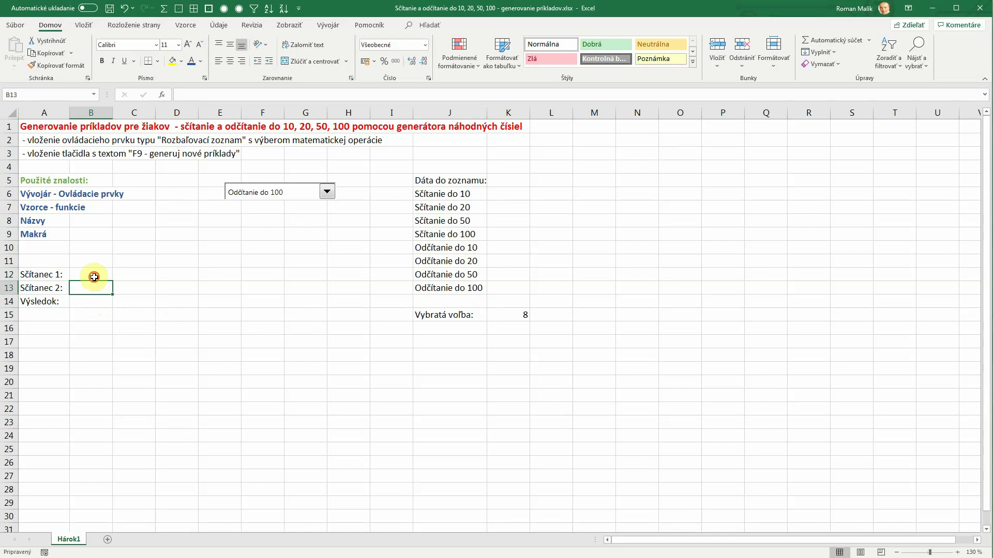
click(94, 277)
click(95, 286)
click(93, 276)
click(96, 290)
click(93, 275)
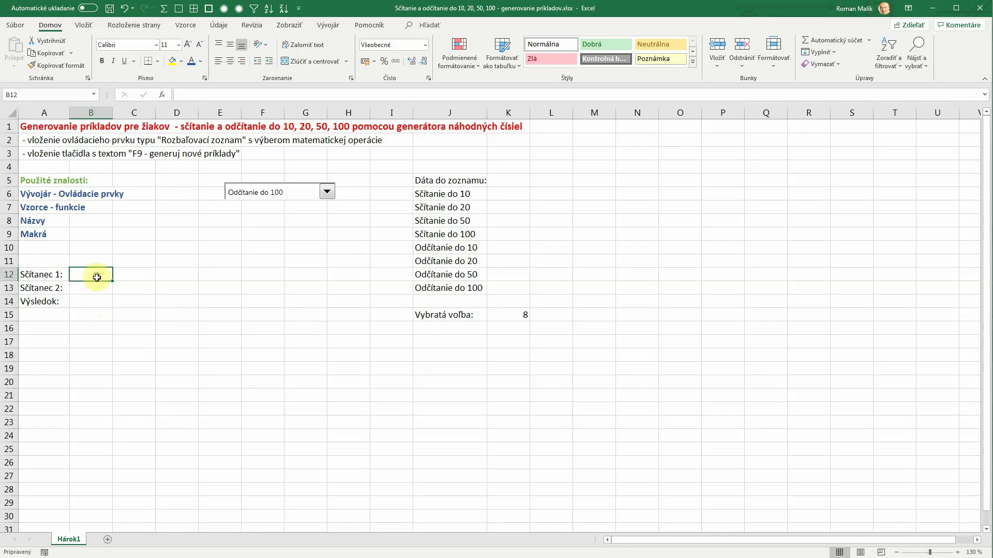
click(97, 287)
click(100, 279)
click(100, 287)
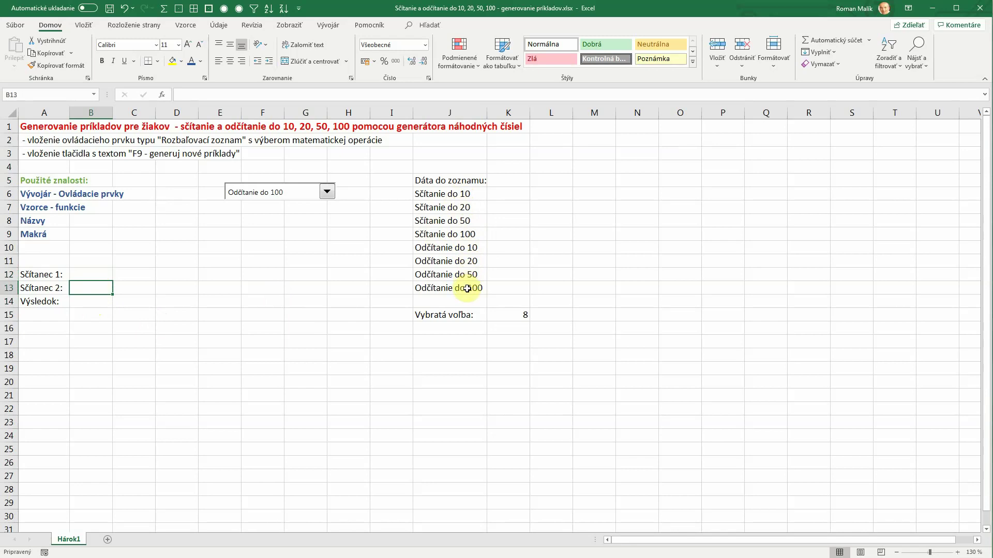
click(91, 272)
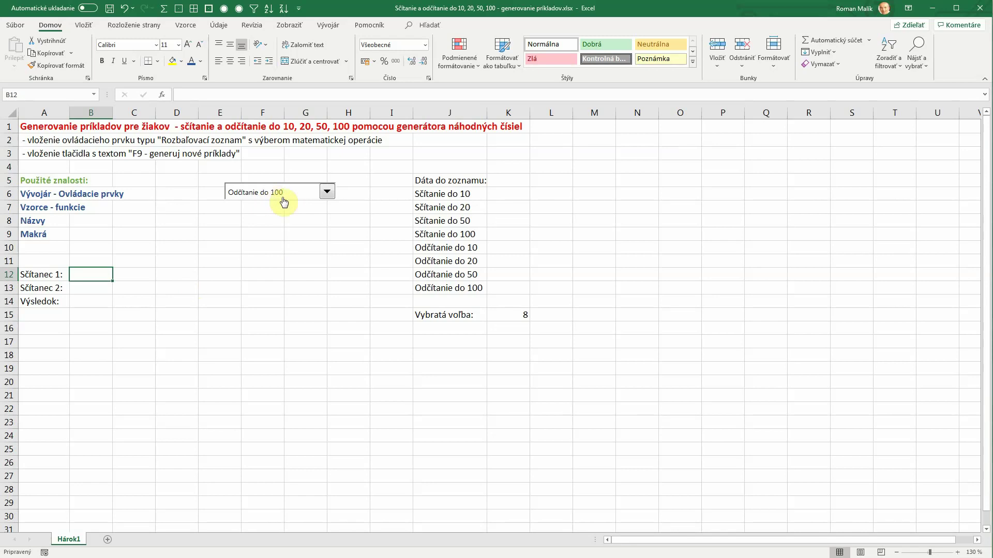
- Enter the label 'Maximum:' in cell J16
click(441, 329)
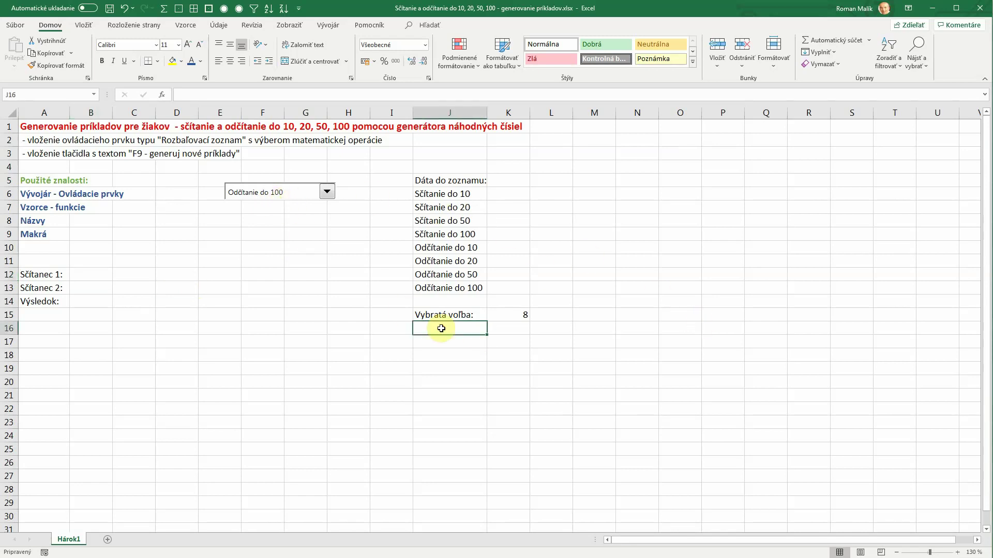
text(Max)
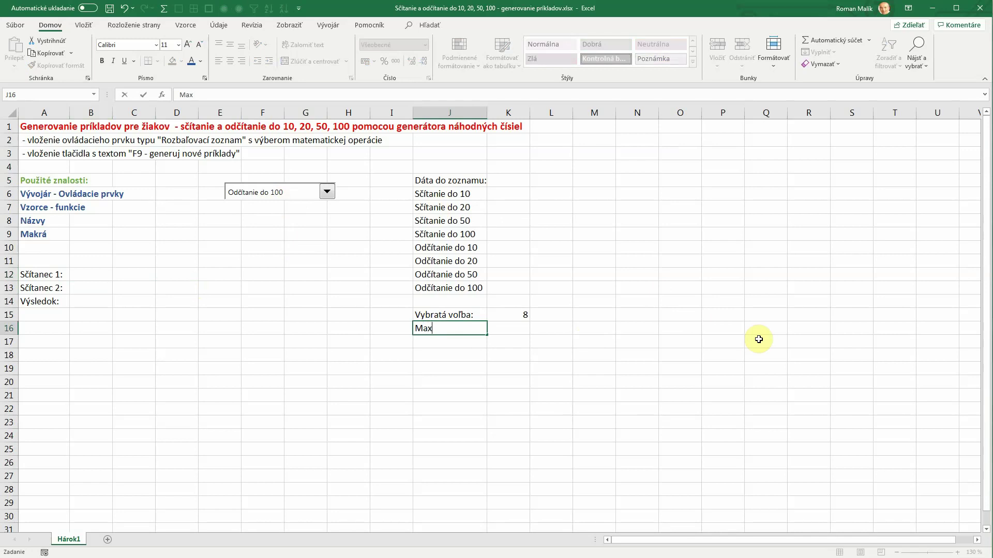
text(imu)
text(m:)
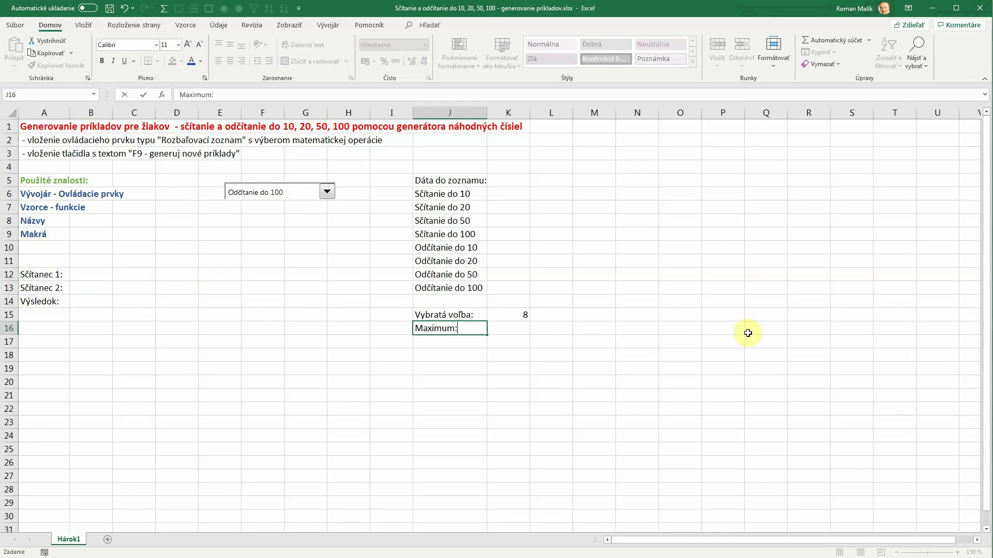
key(Tab)
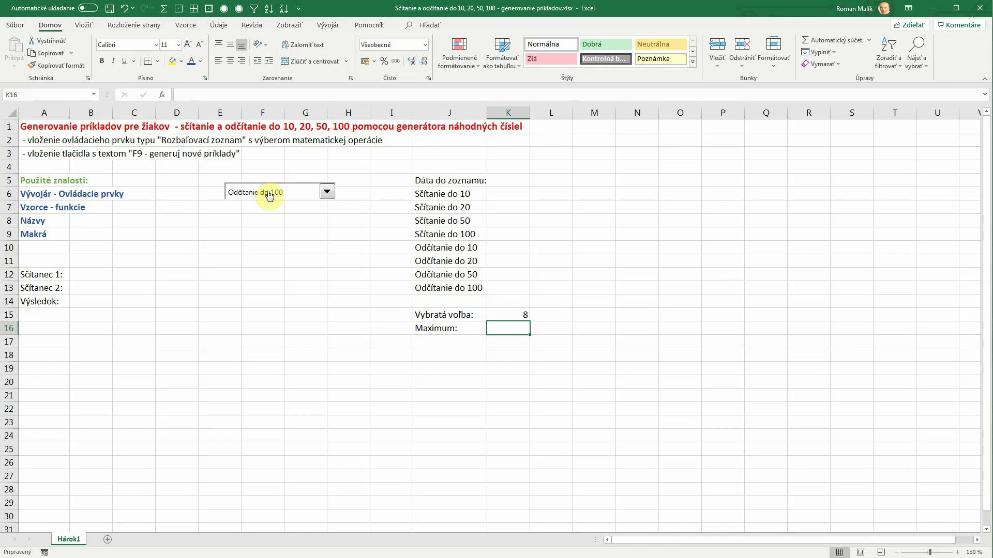
- Check that K15 holds 8, then begin a formula with = in K16
click(518, 312)
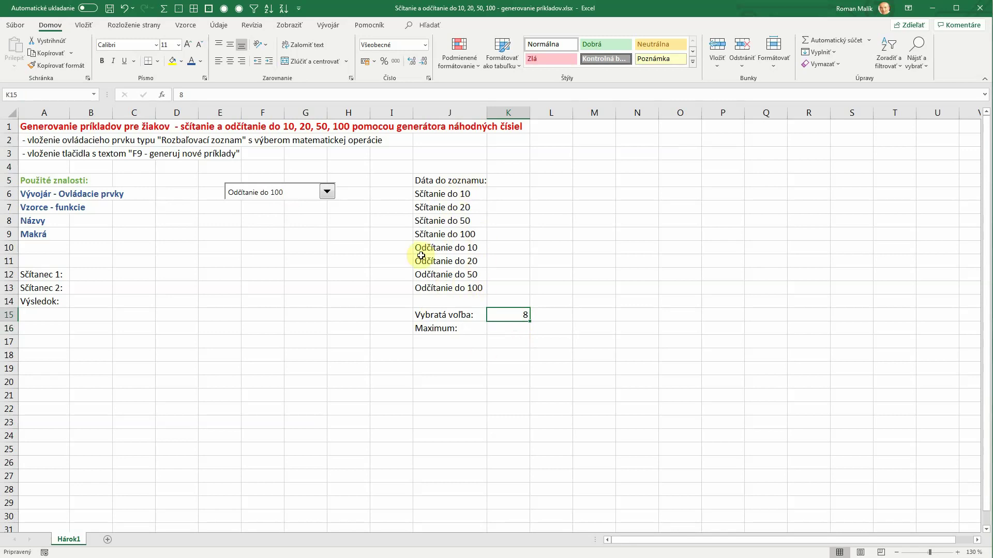
click(518, 331)
text(=)
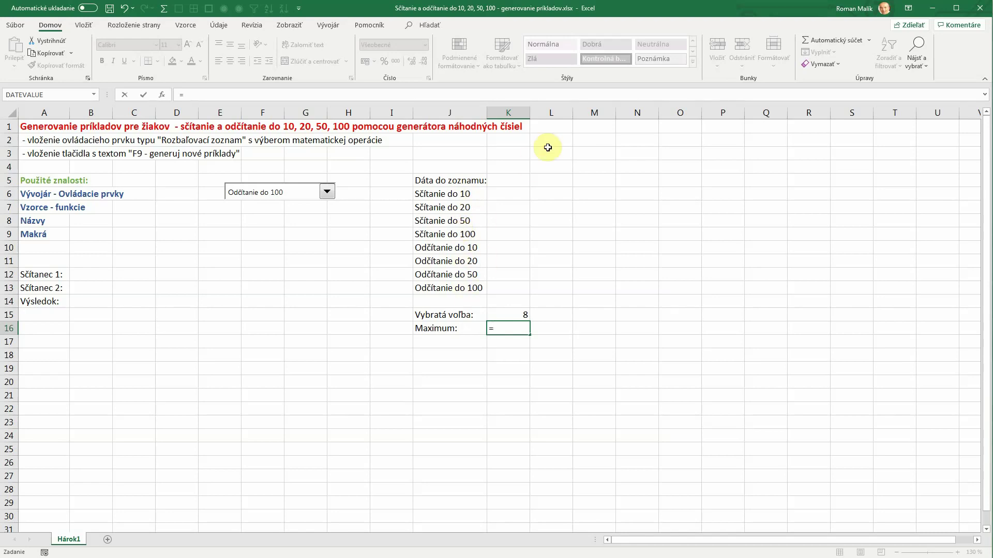
- Enter =INDEX(J6:J13;K15;1) in K16 so it returns 'Odčítanie do 100'
text(index)
key(Tab)
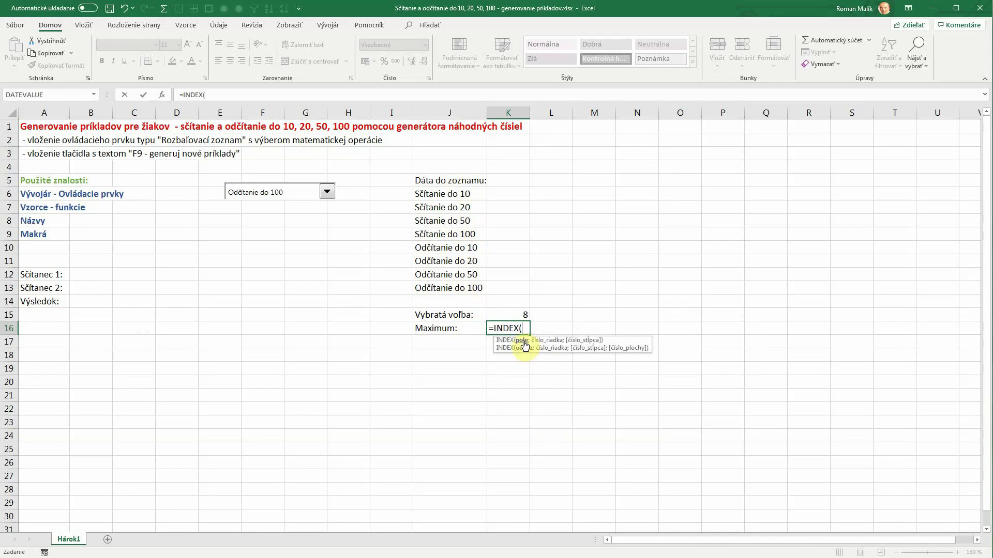
drag(456, 194, 462, 281)
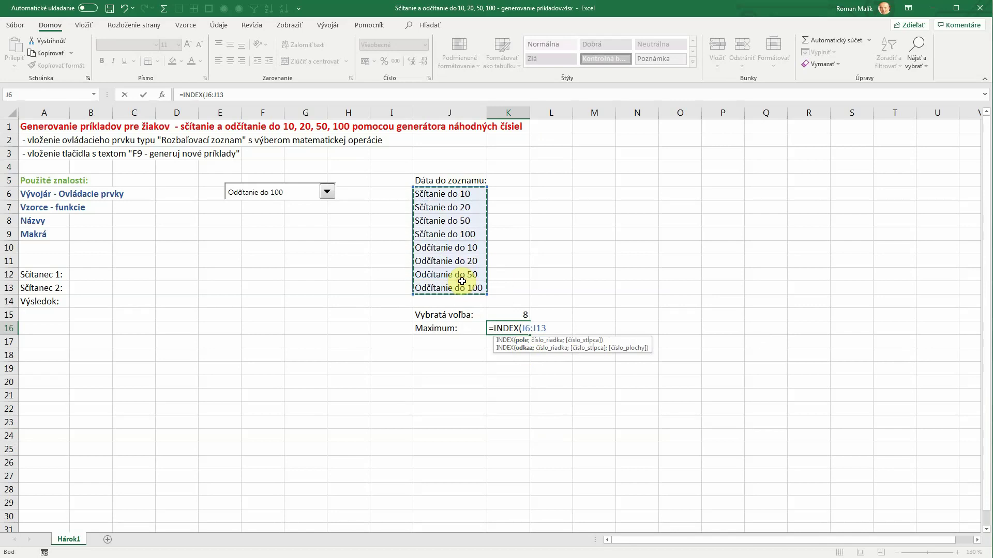
text(;)
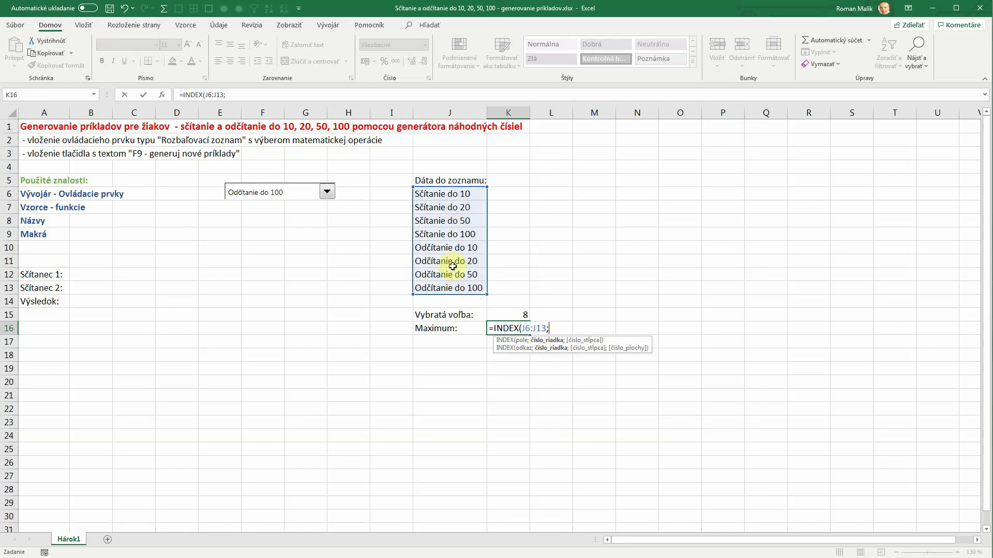
click(521, 315)
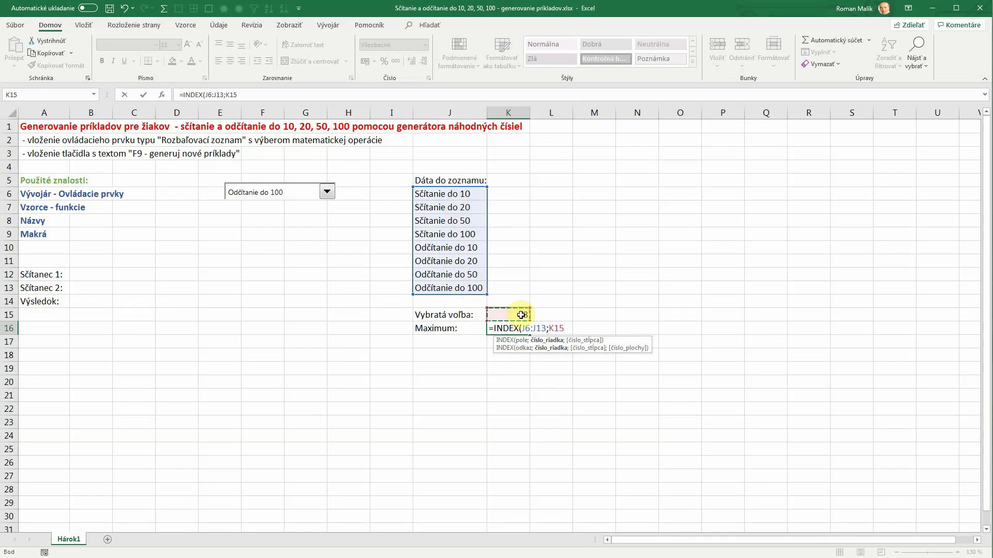
text(;)
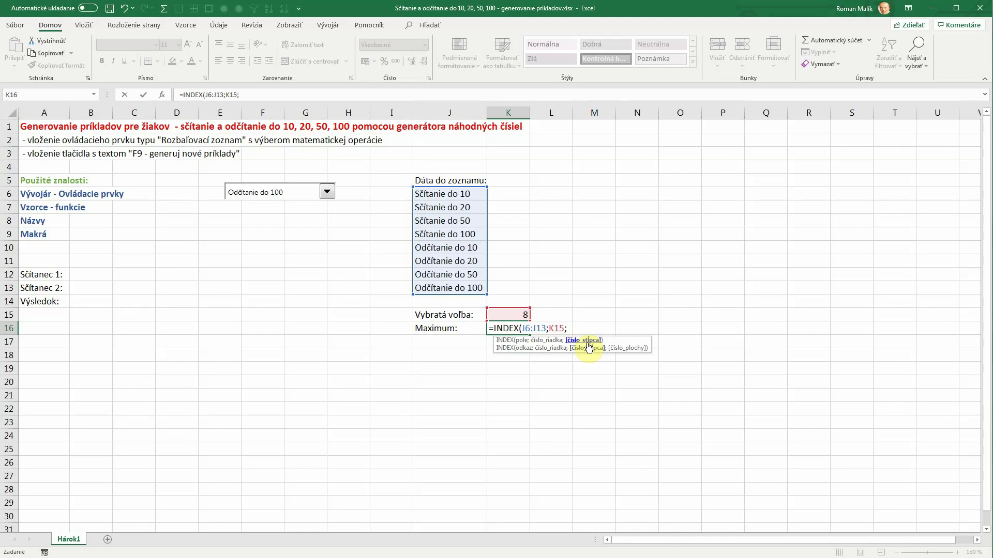
text(+)
key(BackSpace)
text(1)
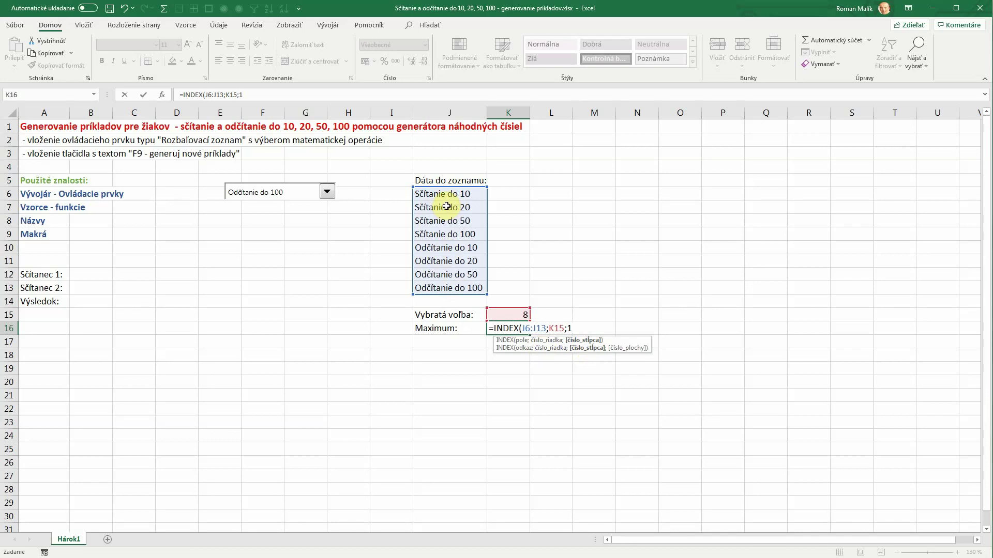
key(Return)
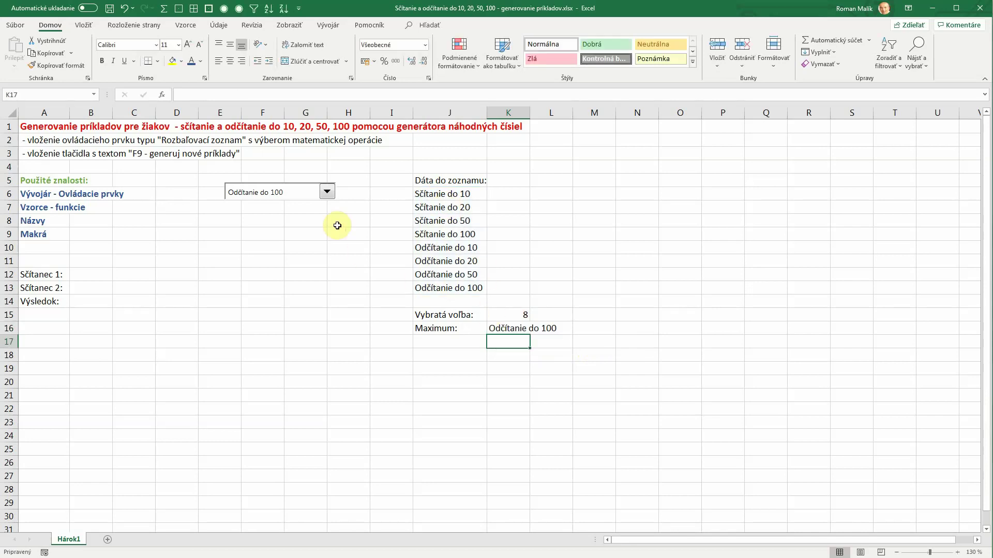
- Reopen K16's INDEX formula to review it and keep it unchanged
click(514, 332)
double_click(514, 332)
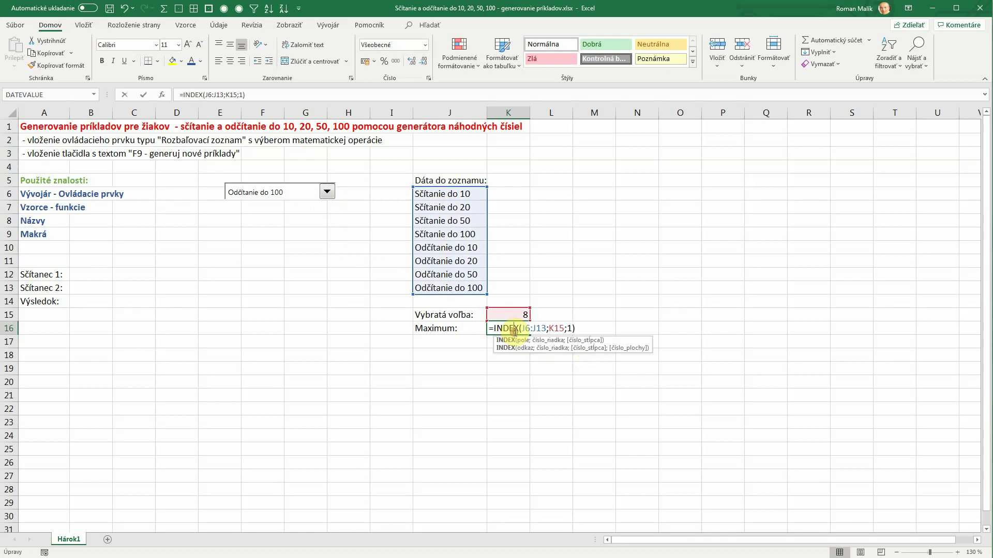
click(518, 329)
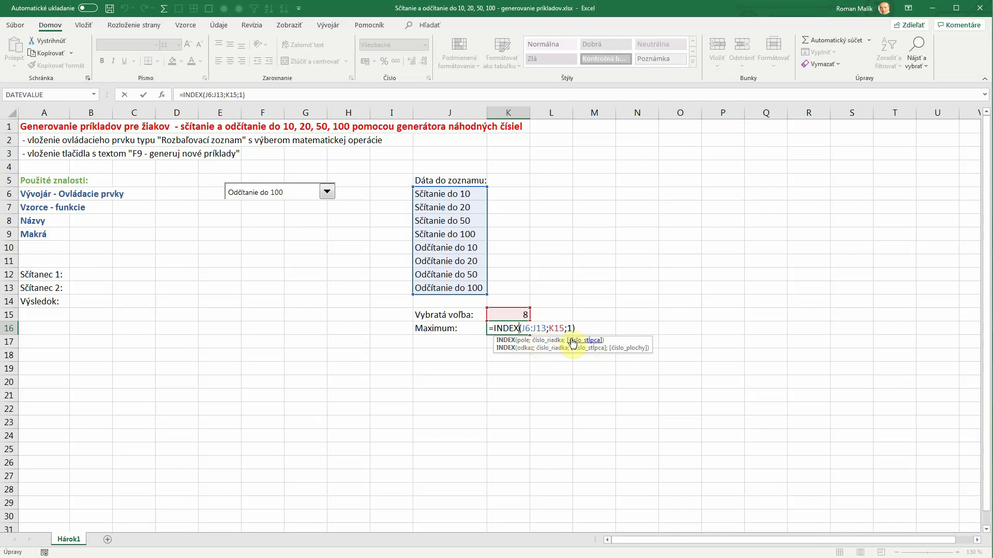
key(Return)
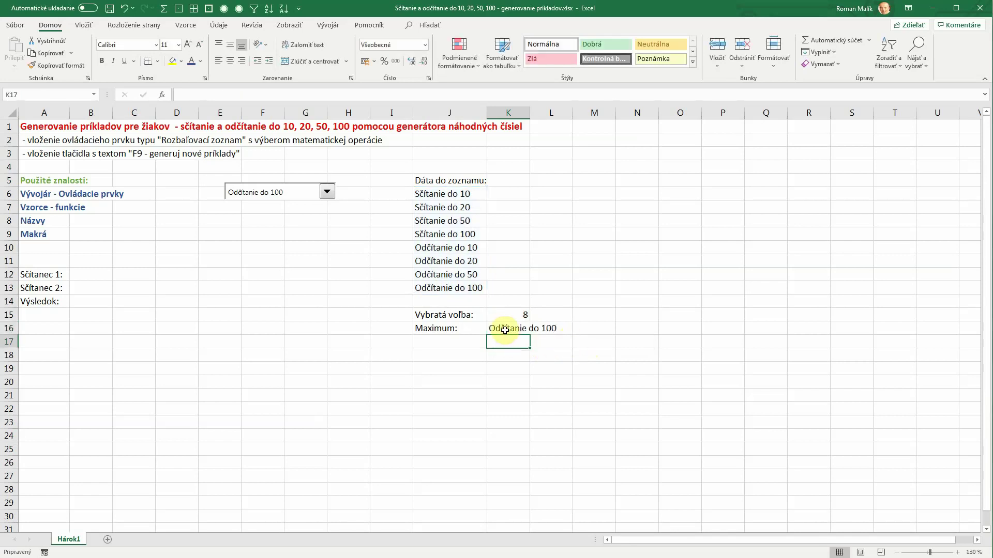
- Switch the combo box to Sčítanie do 10, then Sčítanie do 100, and reopen K16's formula
click(327, 191)
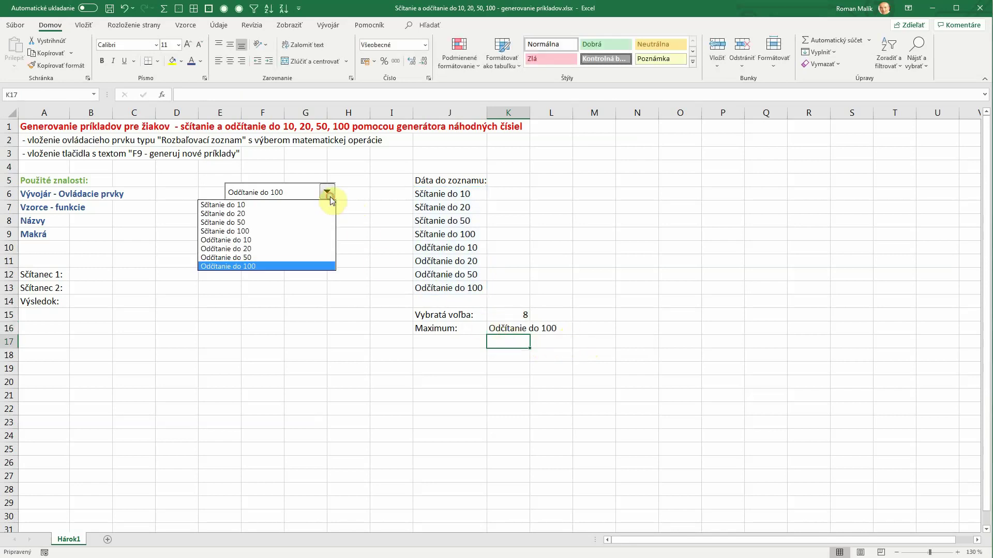
click(247, 205)
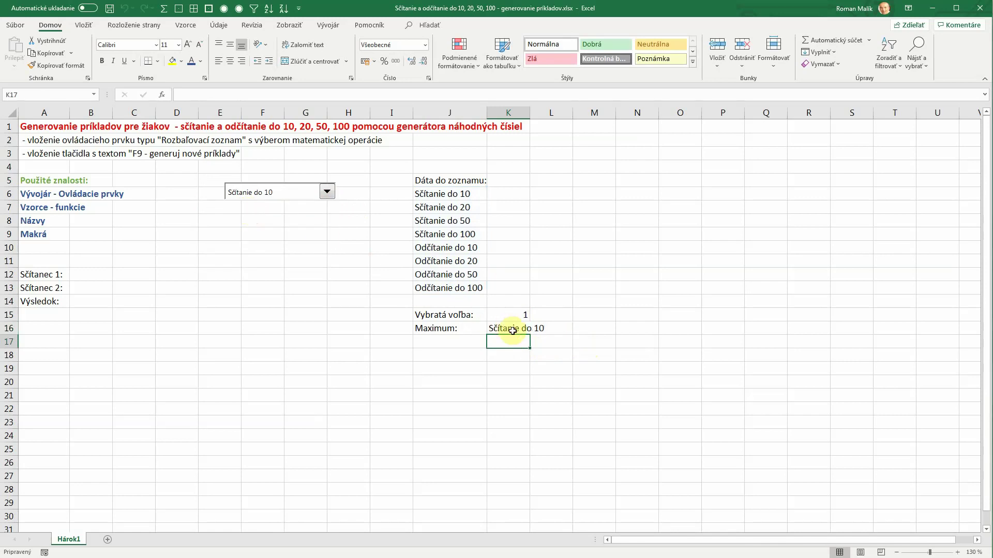
click(327, 193)
click(228, 231)
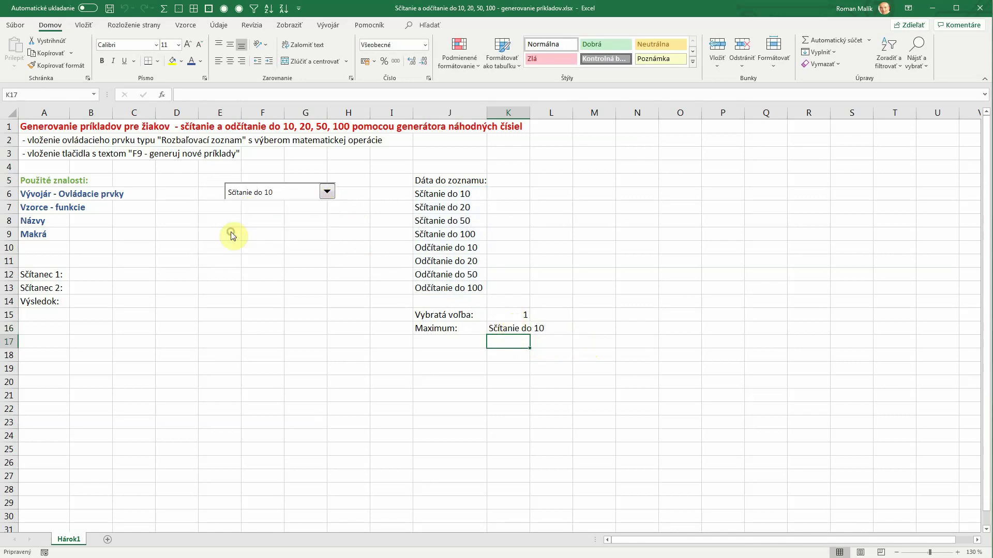
double_click(520, 329)
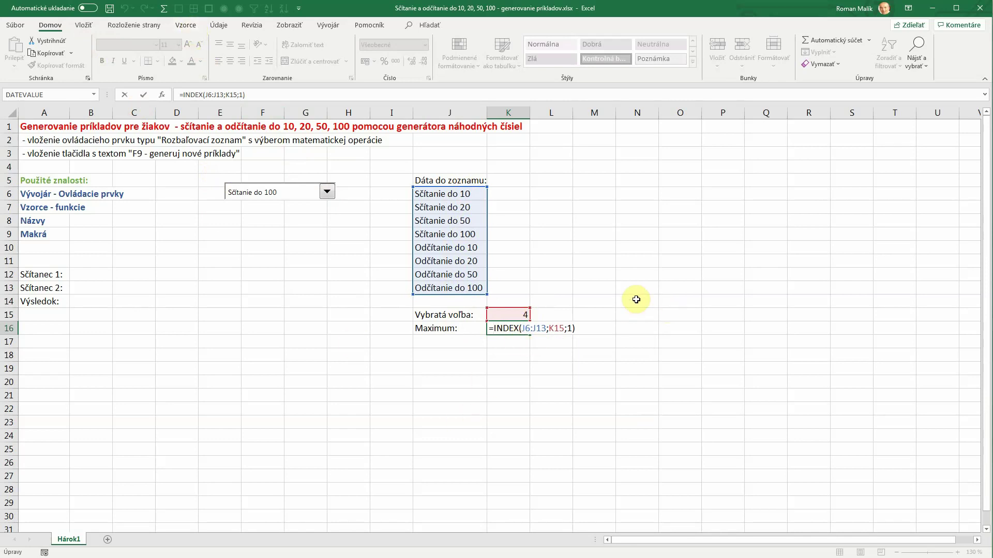
- Change K16 to =RIGHT(INDEX(J6:J13;K15;1);3) so it returns 100
text(RIGHT()
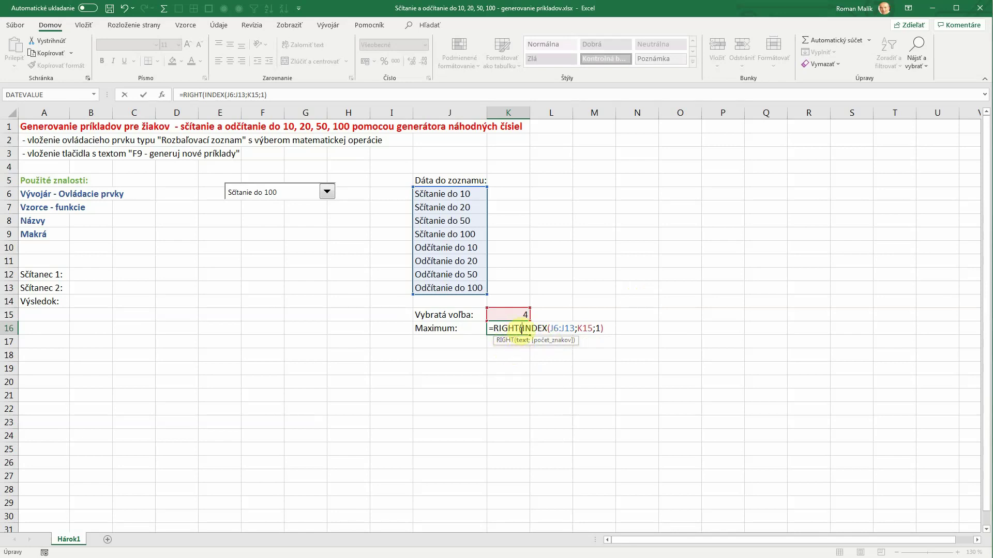
click(605, 328)
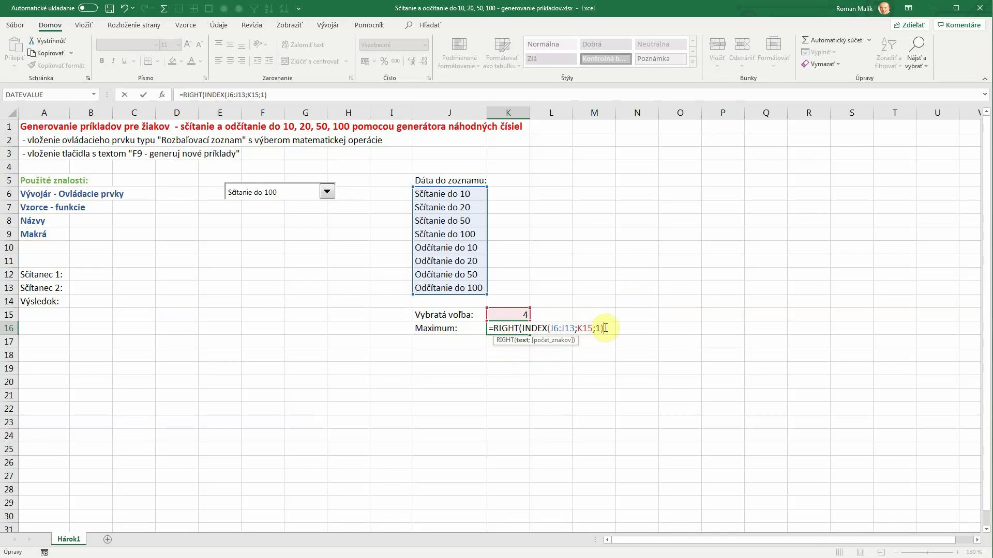
text(;)
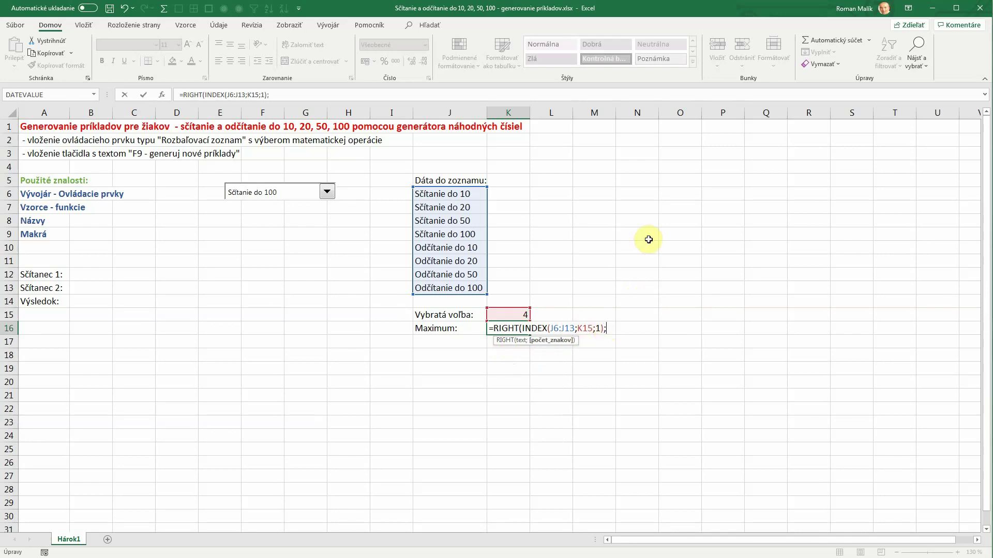
text(3)
text())
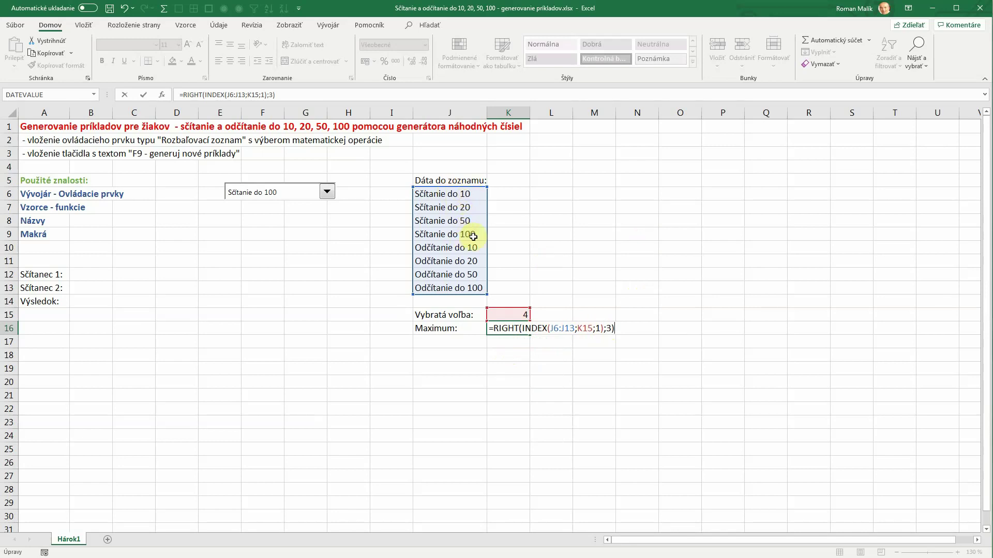
key(Return)
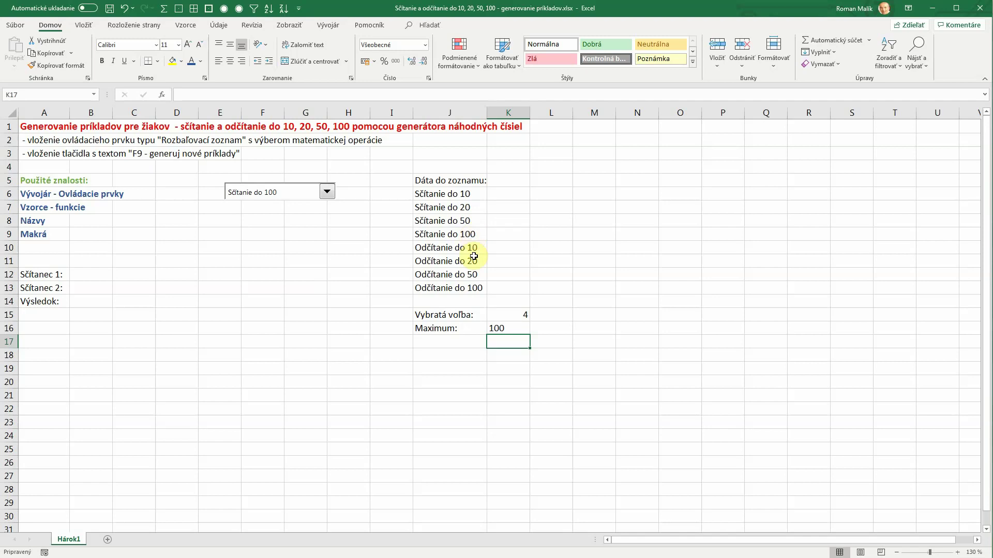
click(501, 329)
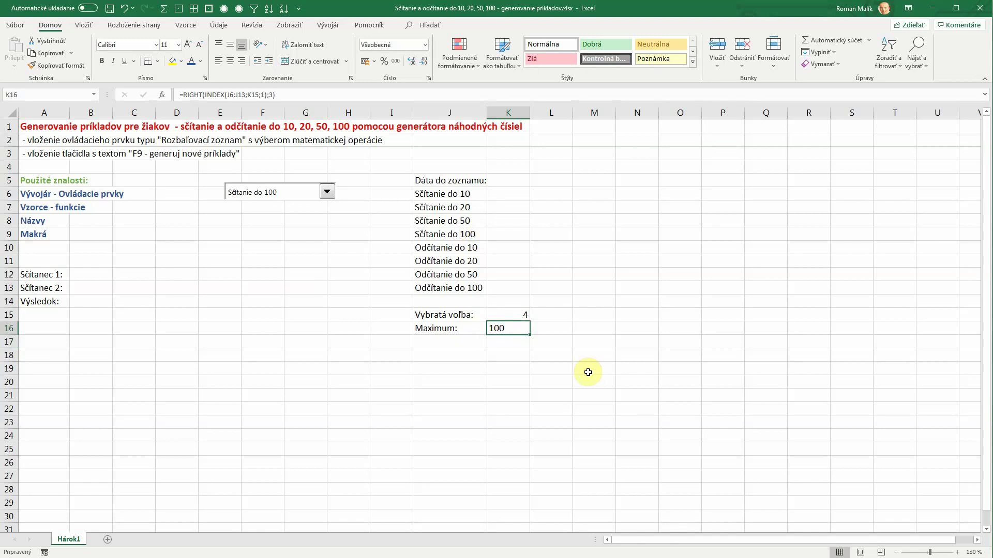
- Wrap K16's formula in VALUE: =VALUE(RIGHT(INDEX(J6:J13;K15;1);3)), giving the number 100
click(87, 276)
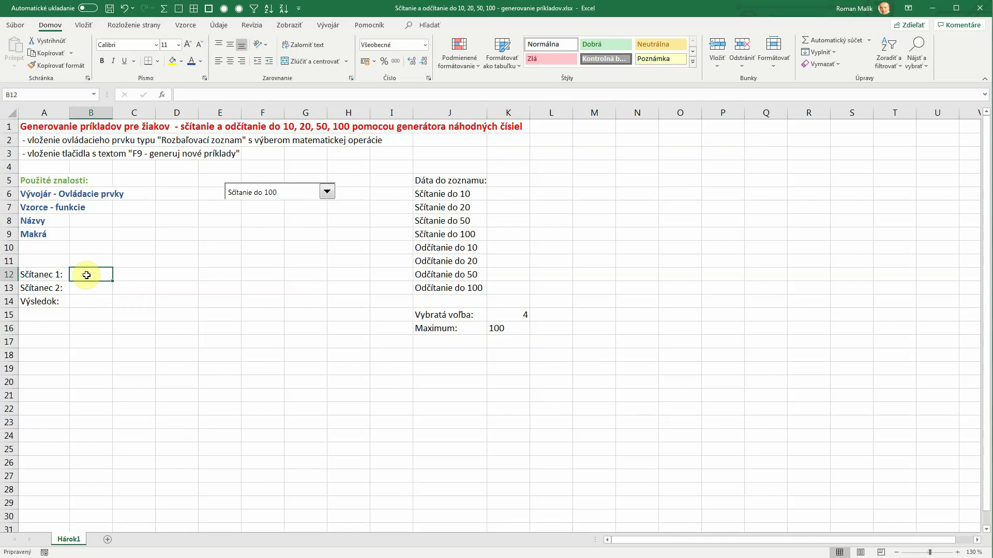
click(497, 326)
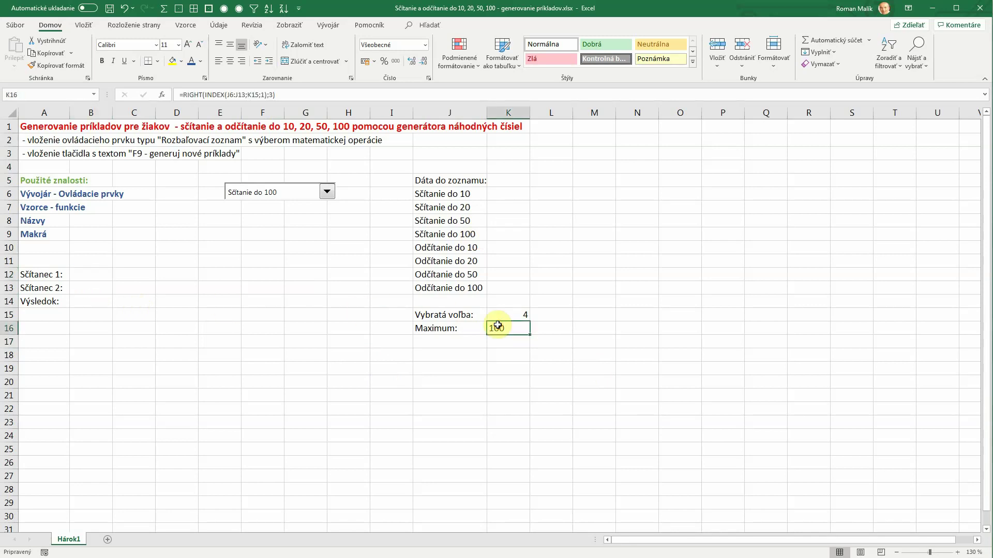
double_click(498, 326)
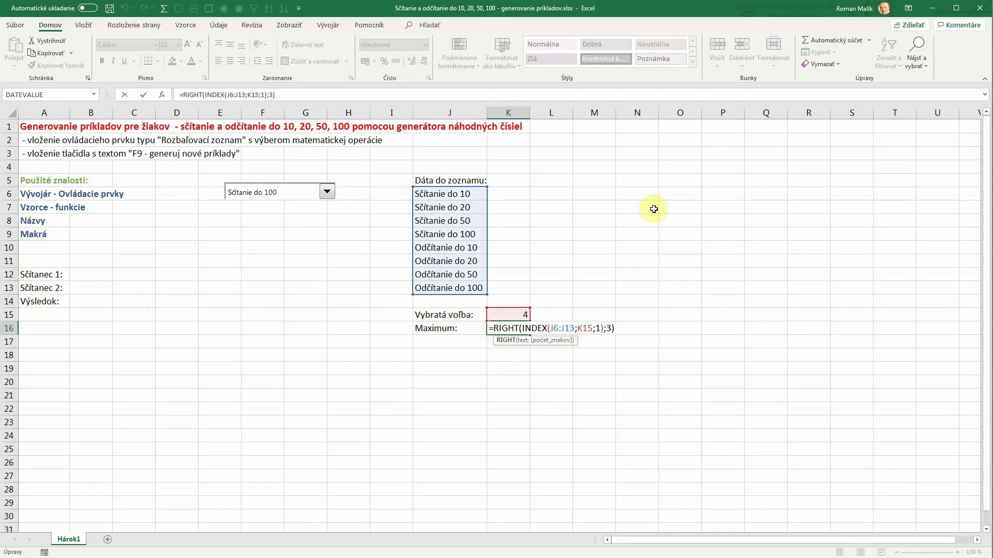
key(Left)
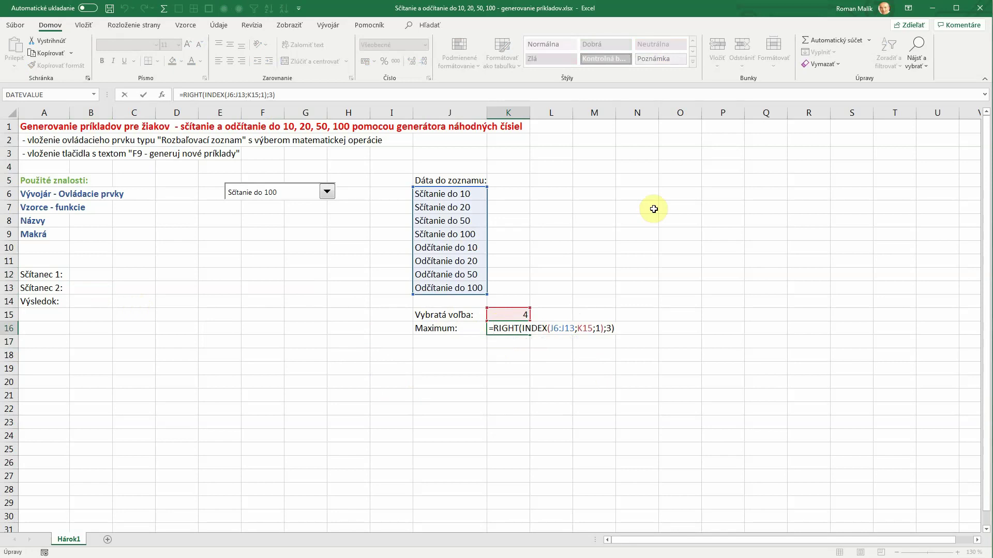
text(VALUE)
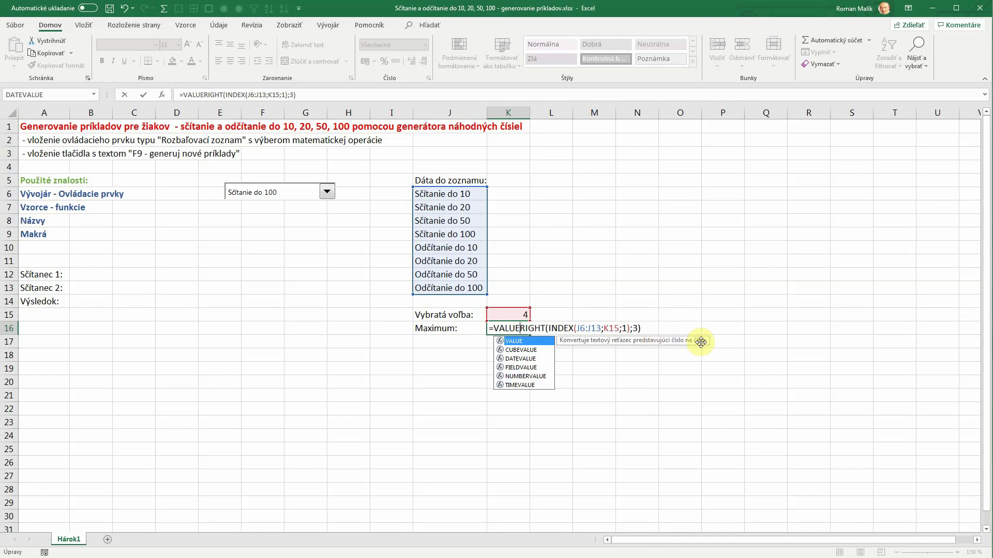
text(()
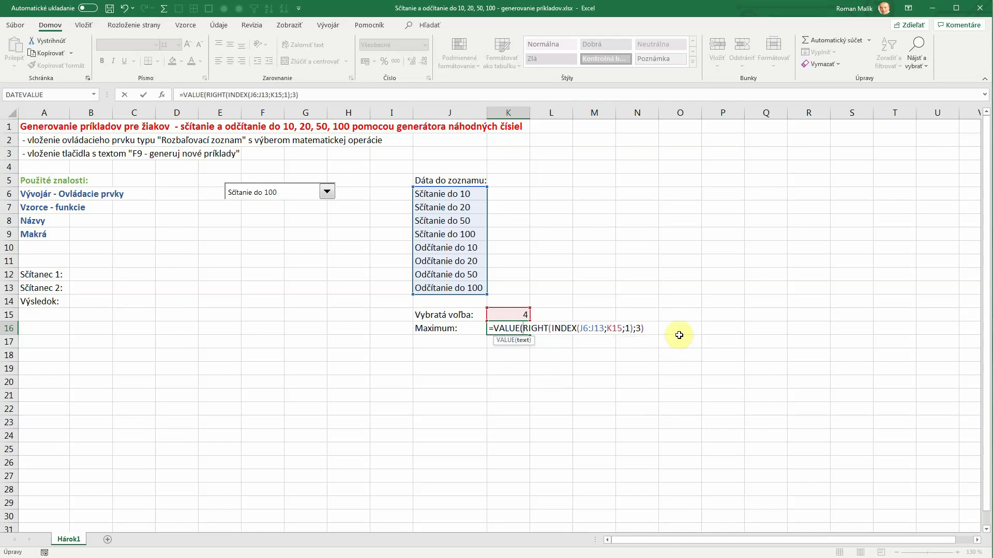
click(651, 330)
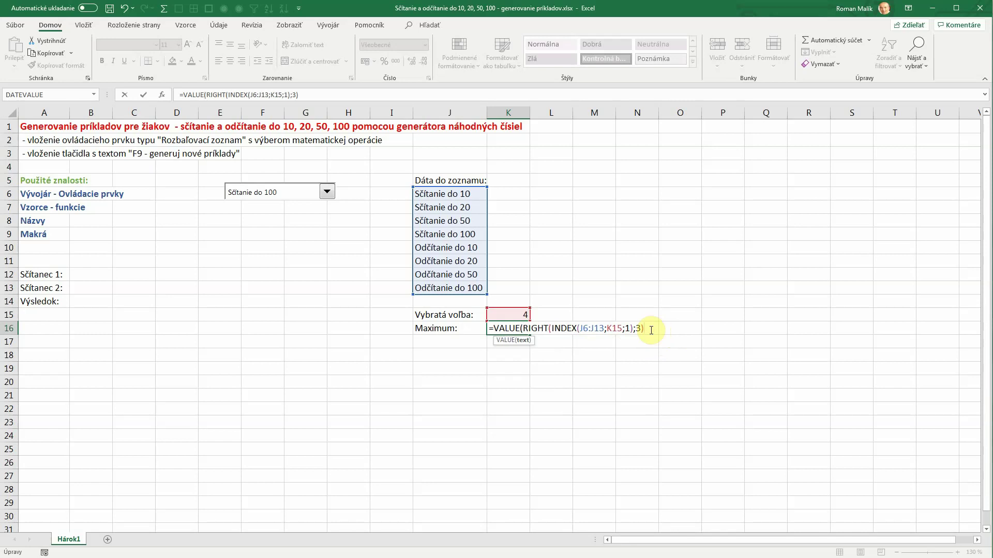
text())
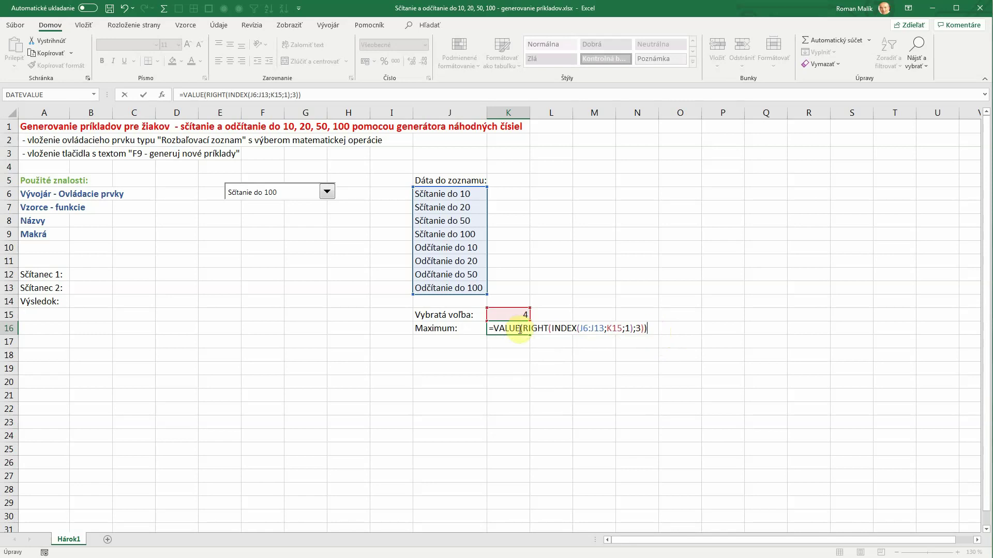
key(Return)
key(Up)
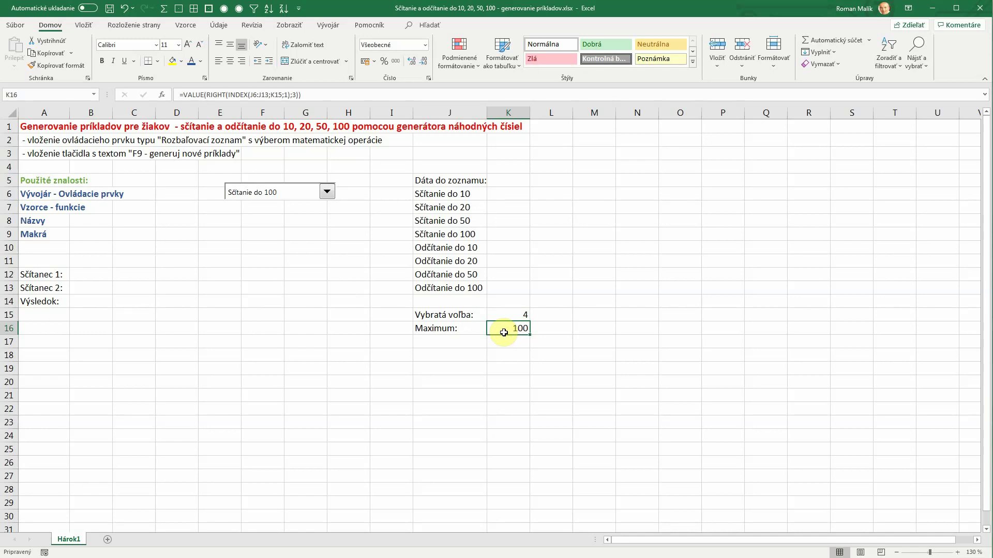
- Enter =RANDBETWEEN(0;$K$16) in B12 for the first addend
click(91, 277)
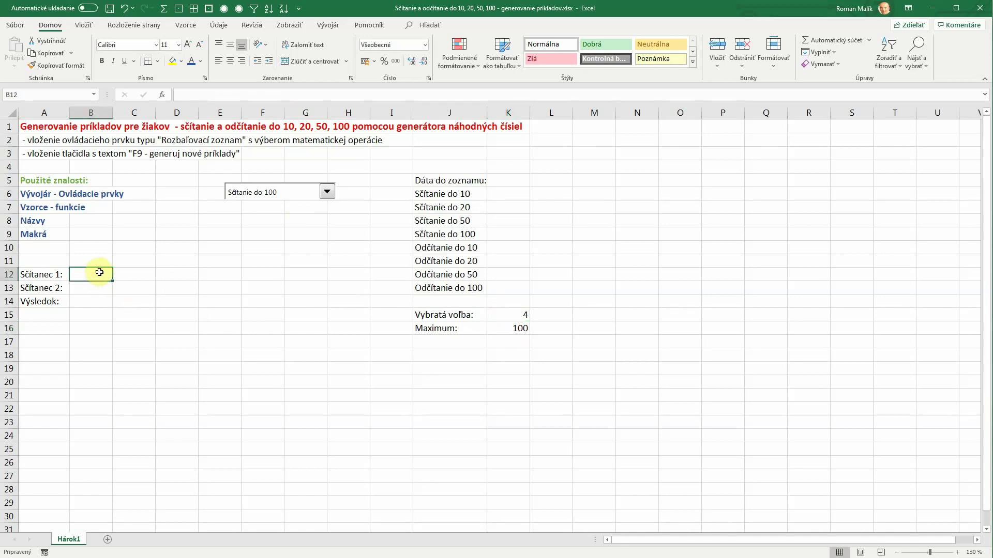
text(=)
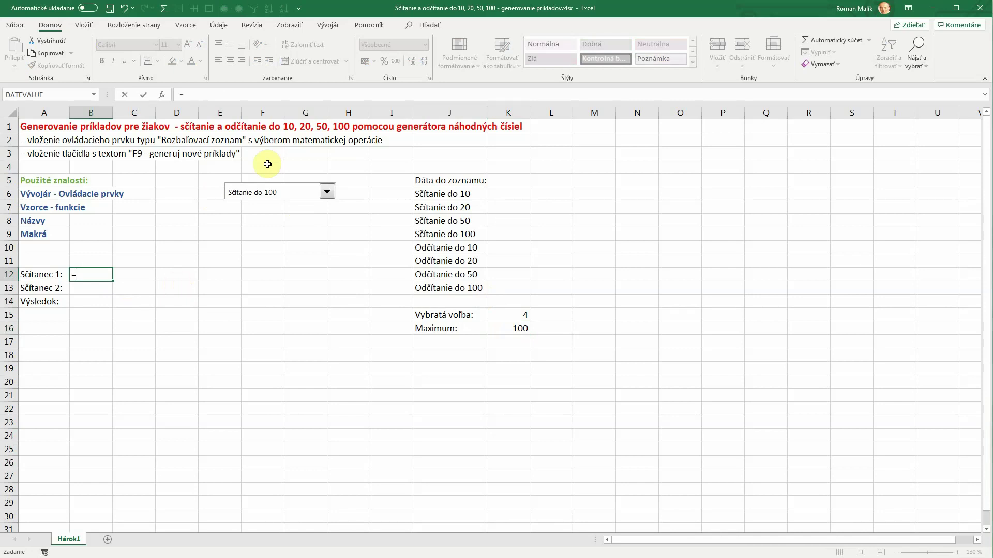
text(R)
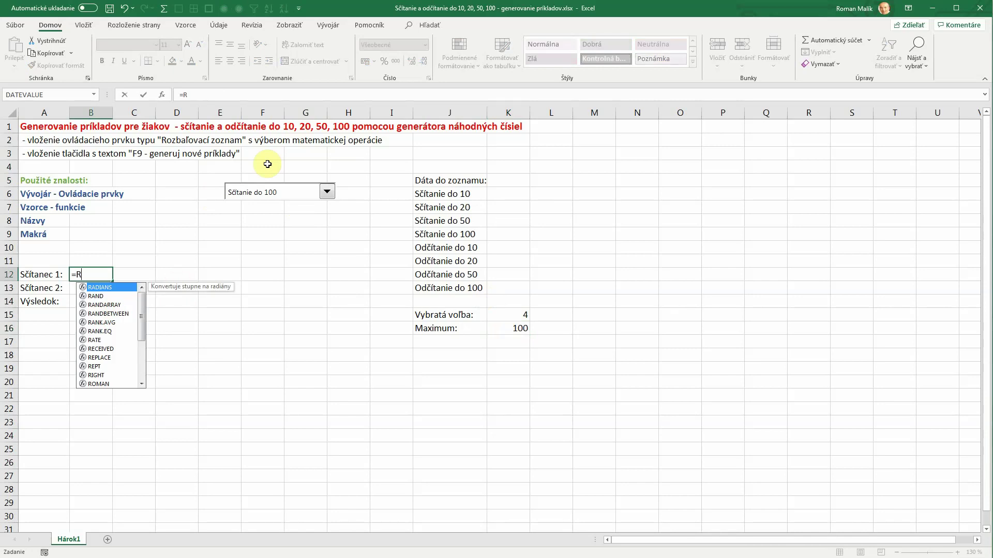
text(AN)
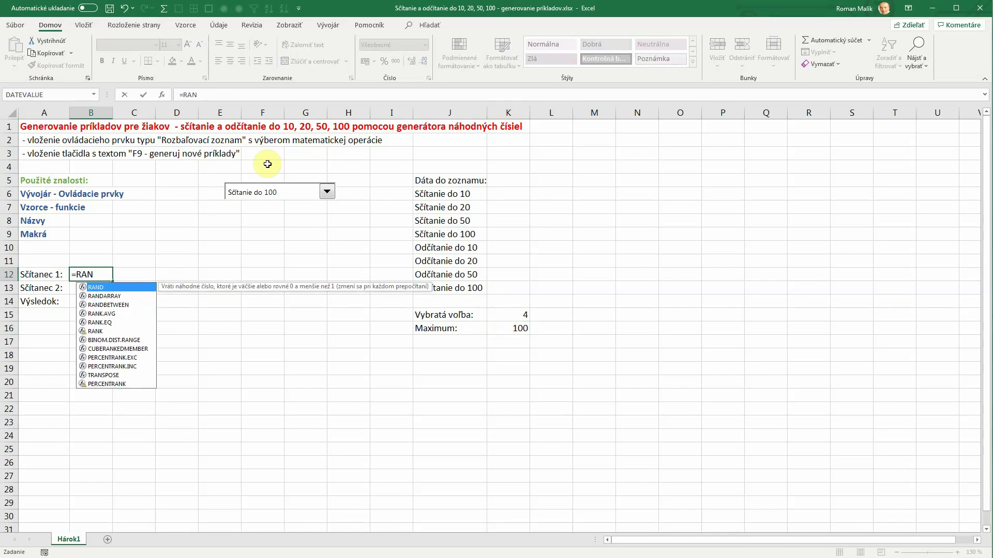
text(D)
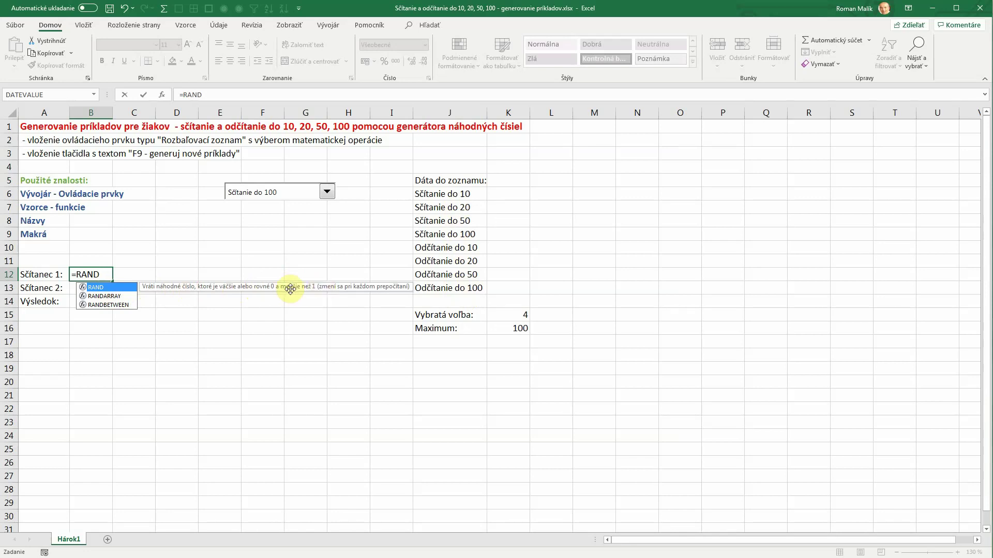
click(101, 296)
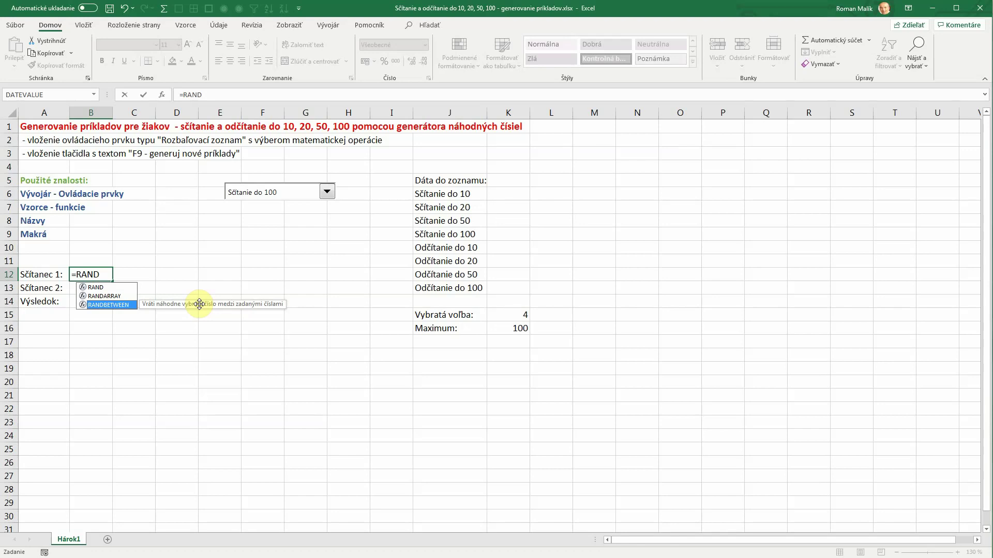
double_click(126, 306)
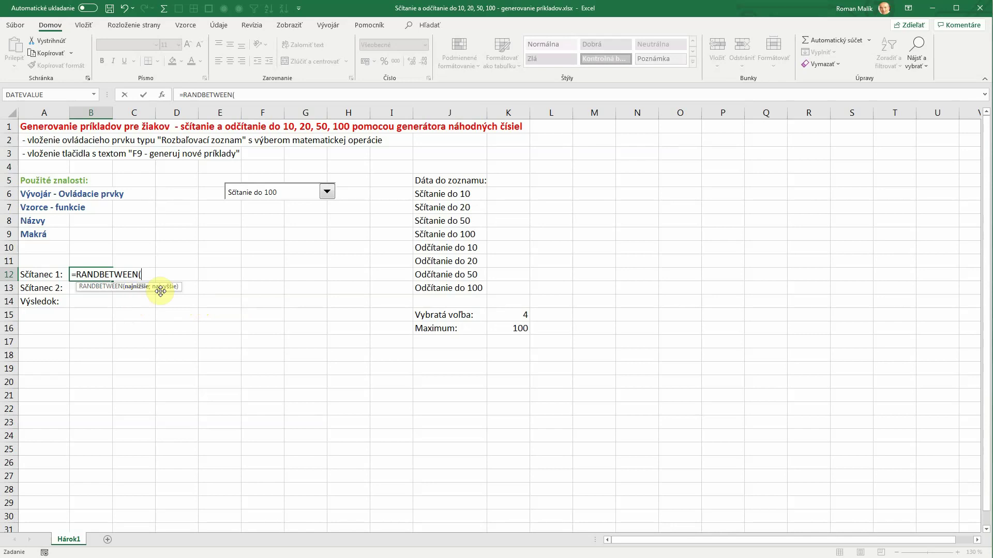
text(0)
text(;)
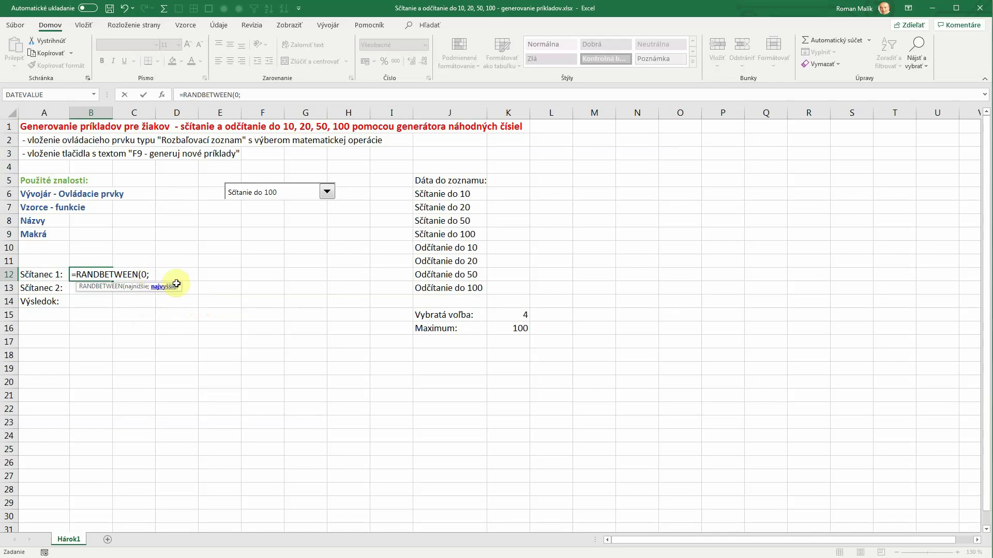
click(514, 330)
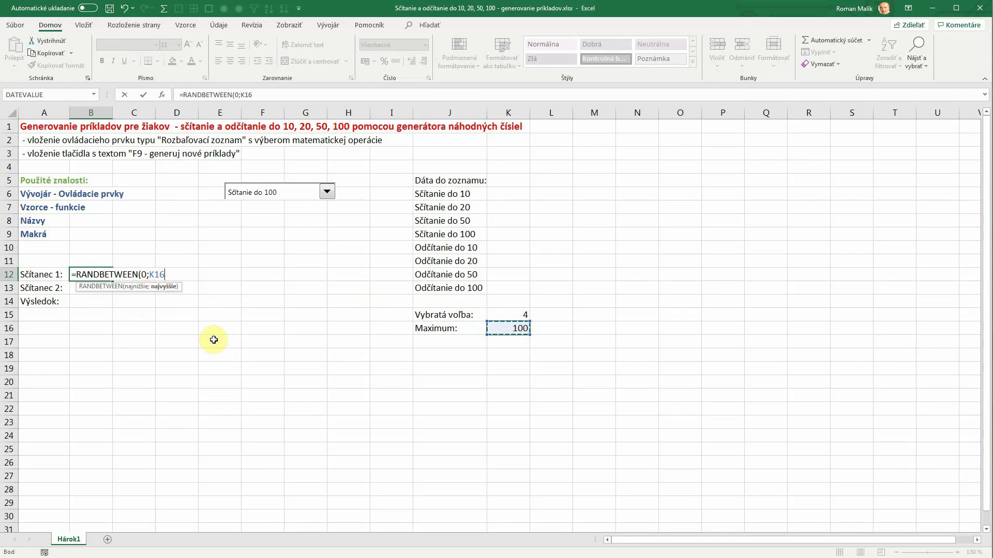
key(F4)
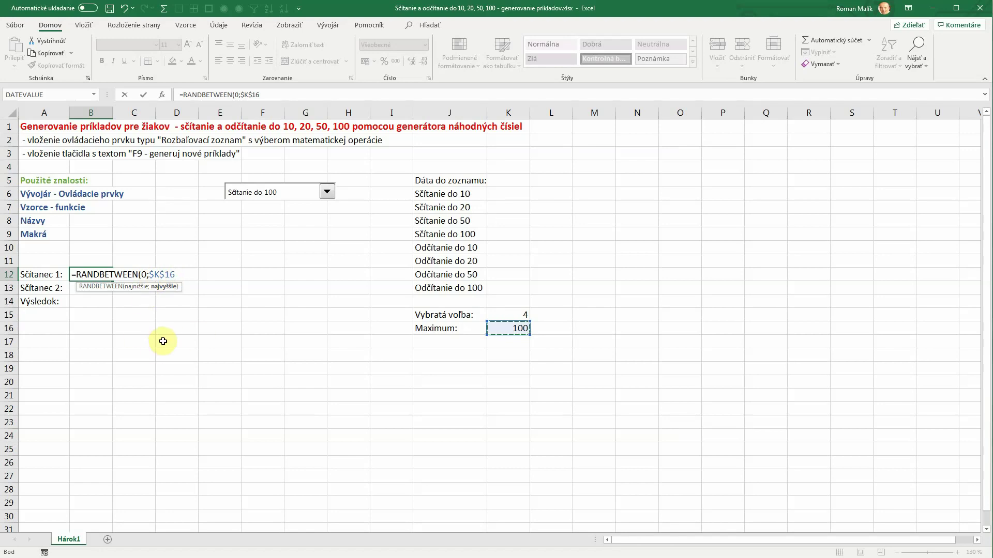
key(Return)
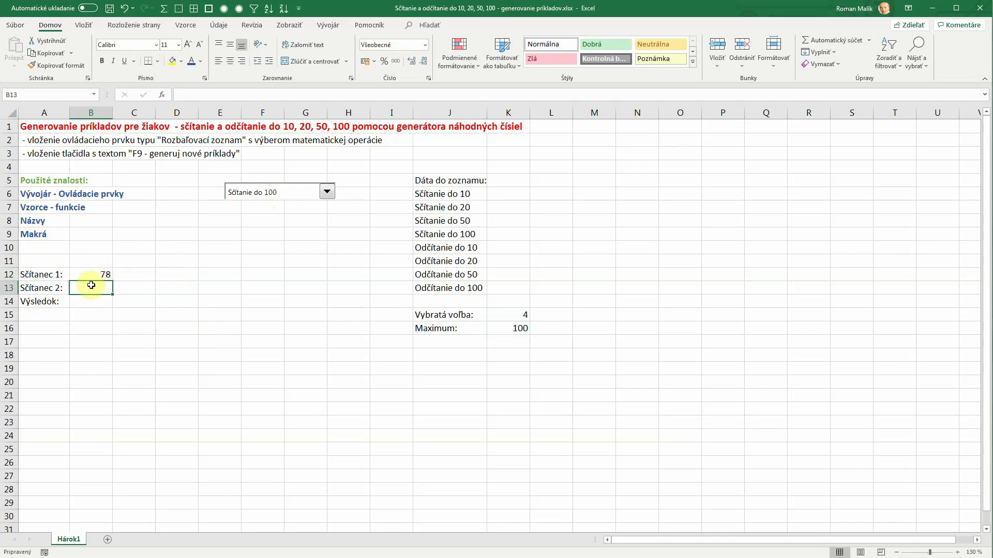
- Fill the random formula down to B13 and switch the operation to Odčítanie do 20
double_click(95, 275)
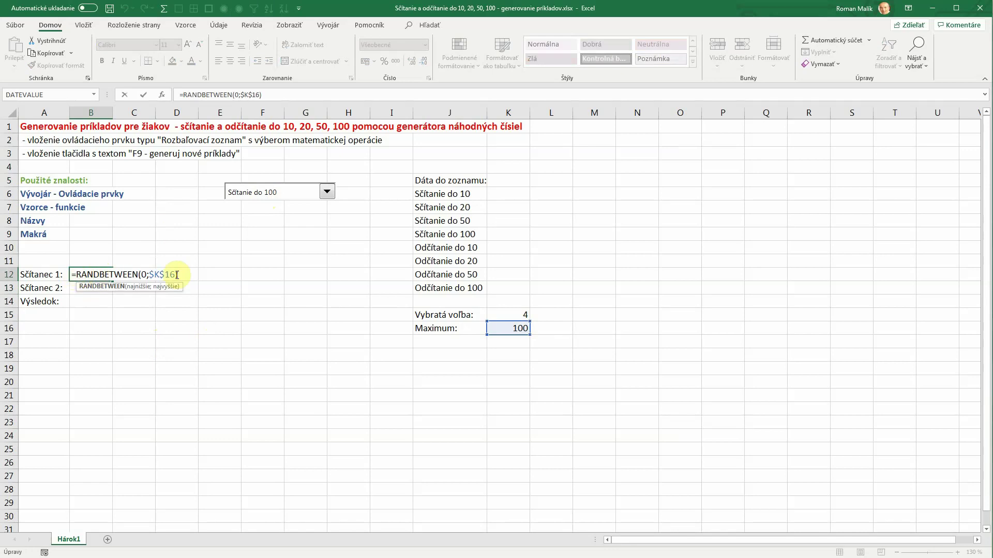
key(Escape)
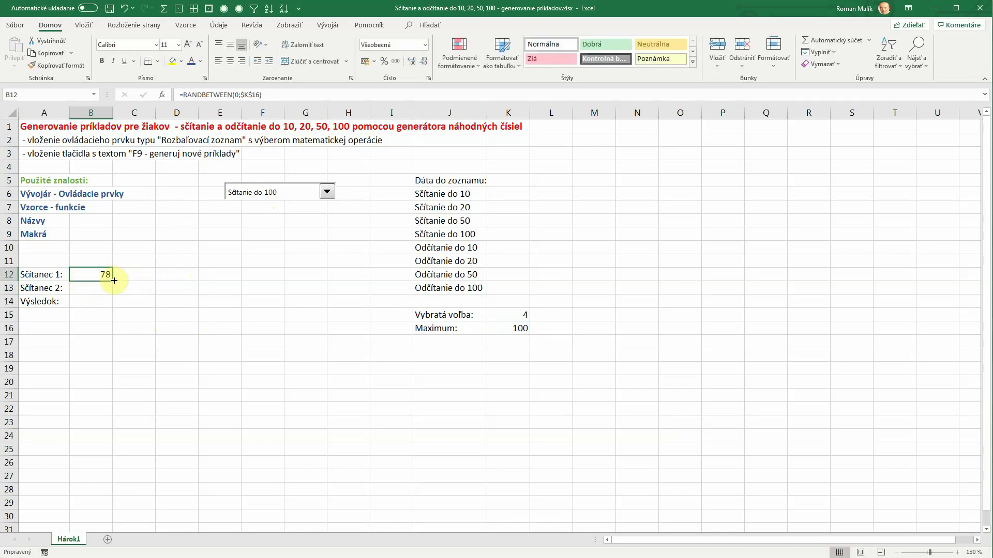
drag(114, 280, 110, 291)
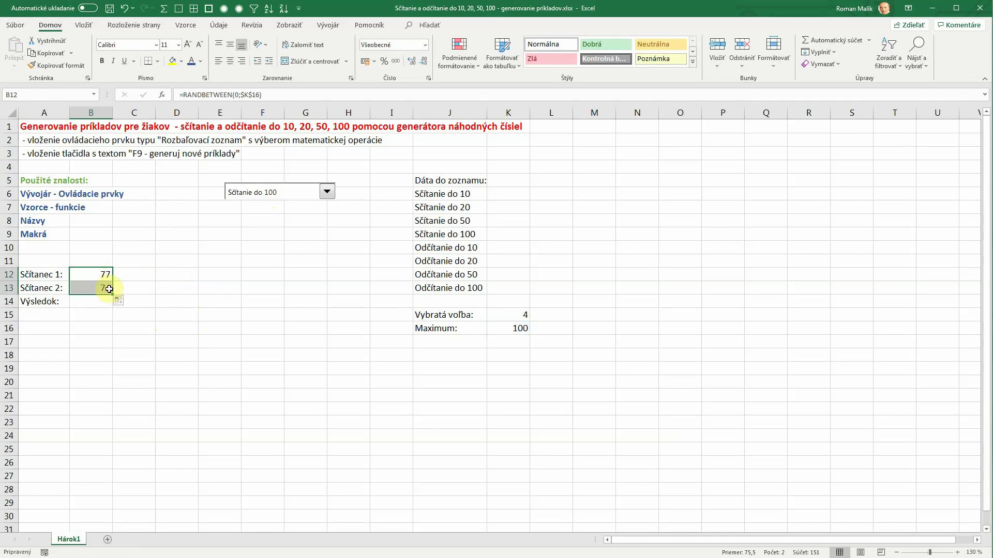
click(106, 288)
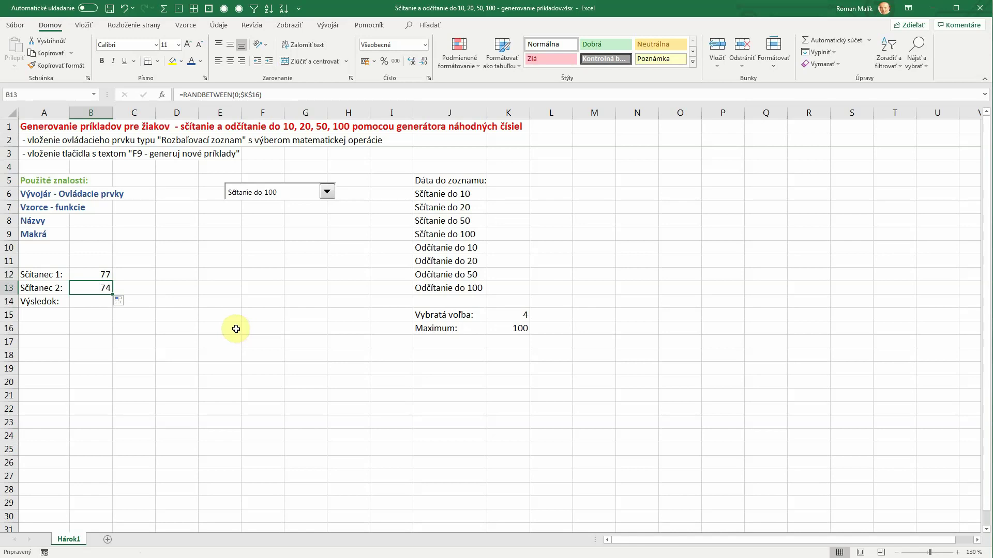
click(328, 192)
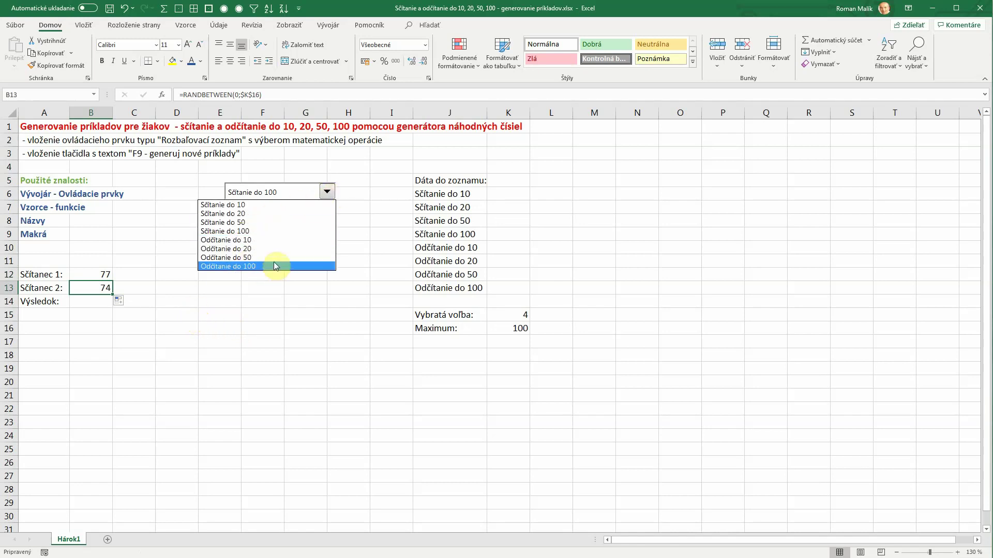
click(246, 254)
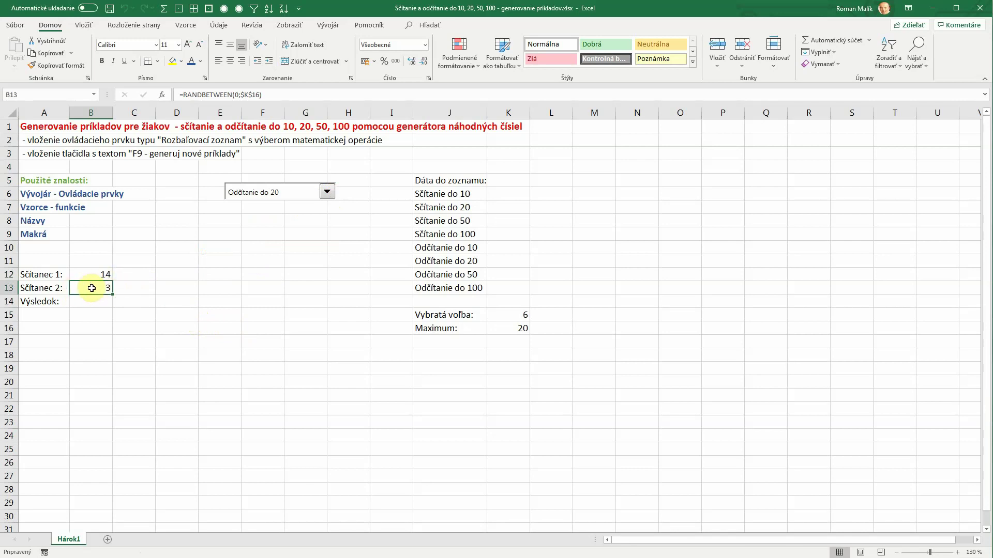
- Label J17 'Odčítanie:' and enter =K15>4 in K17 as the subtraction flag
click(449, 342)
text(Odč)
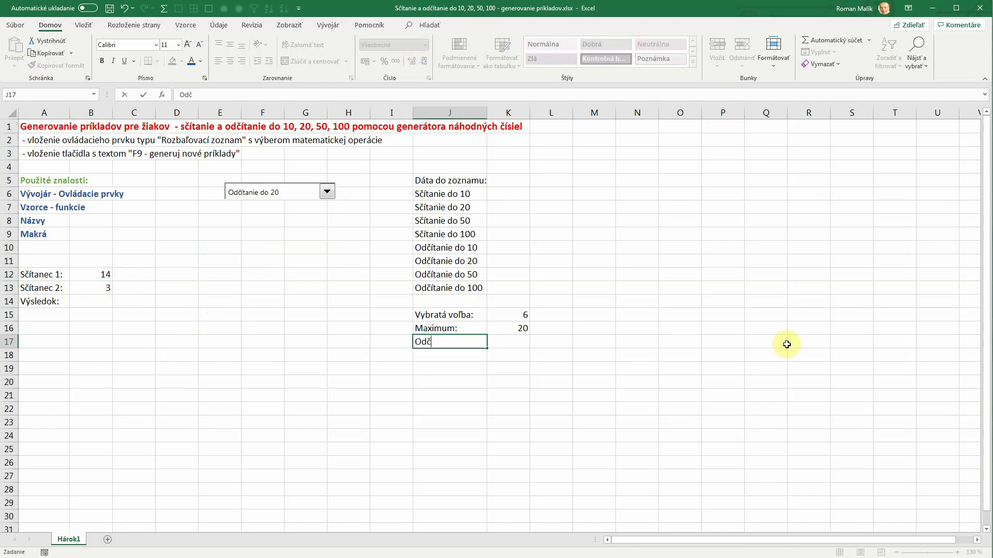
text(ítanie:)
key(Tab)
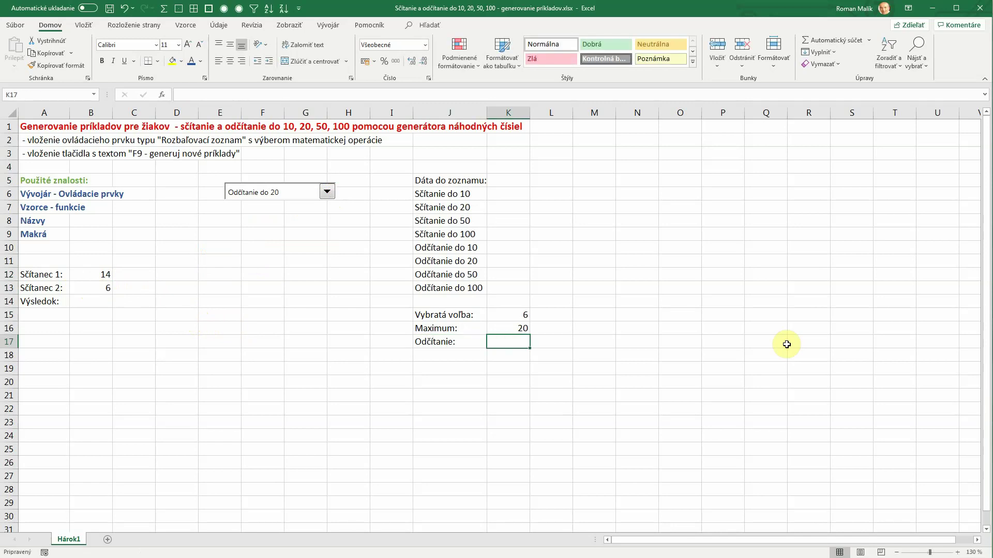
text(=)
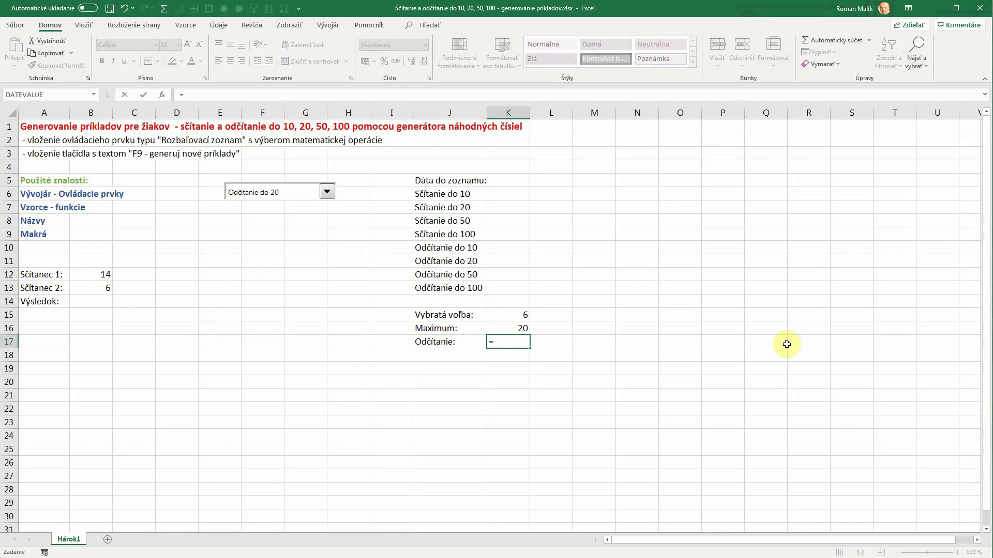
click(512, 314)
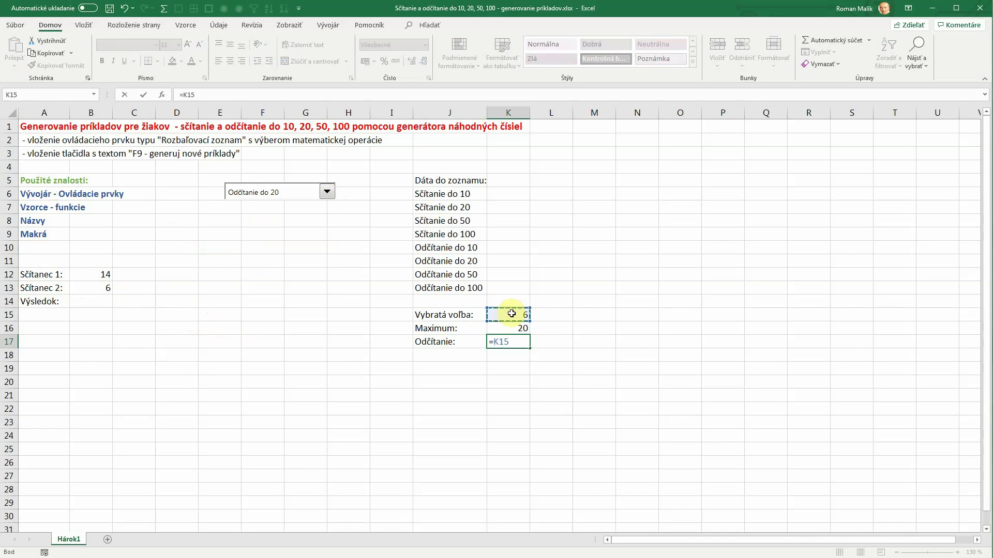
text(>4)
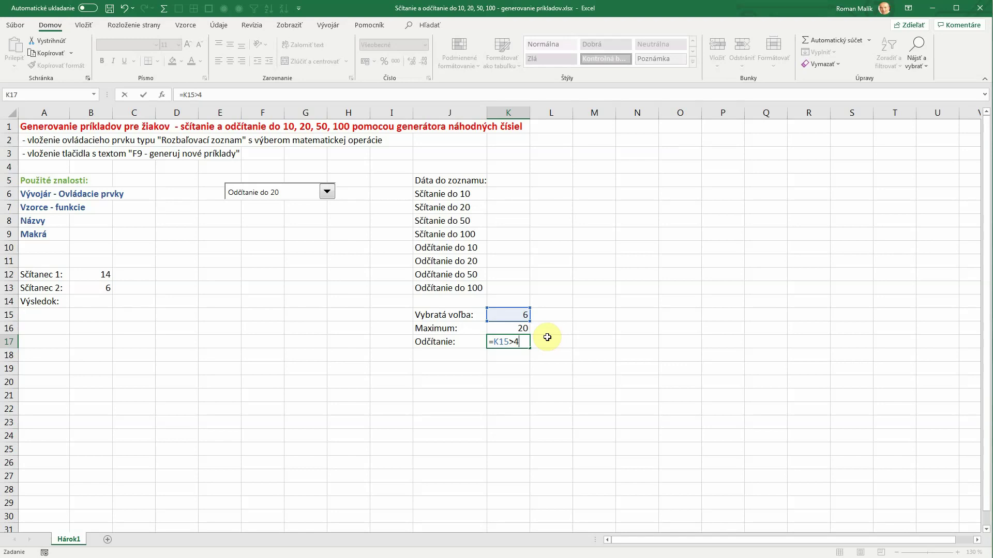
key(Return)
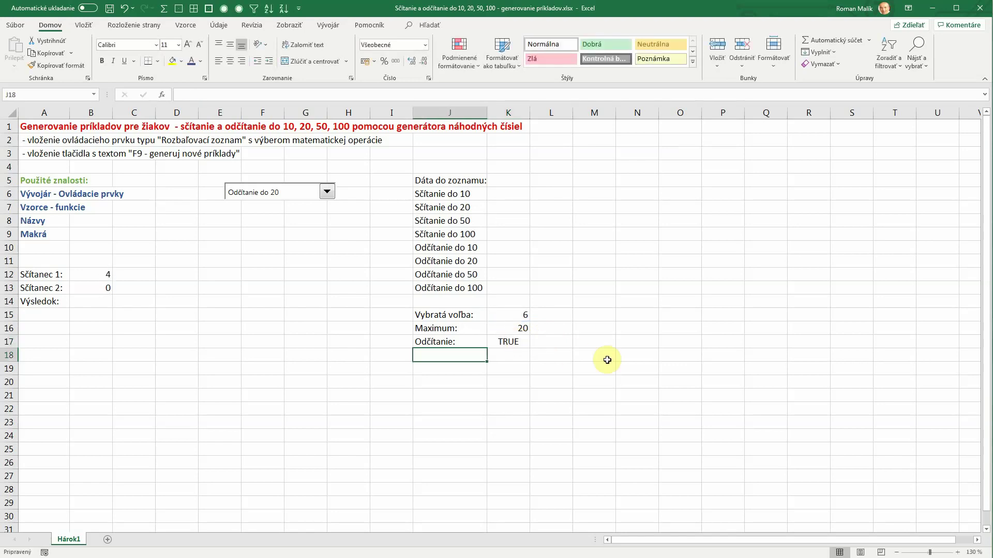
- Select K17 and set the combo box operation back to Sčítanie do 100
click(519, 345)
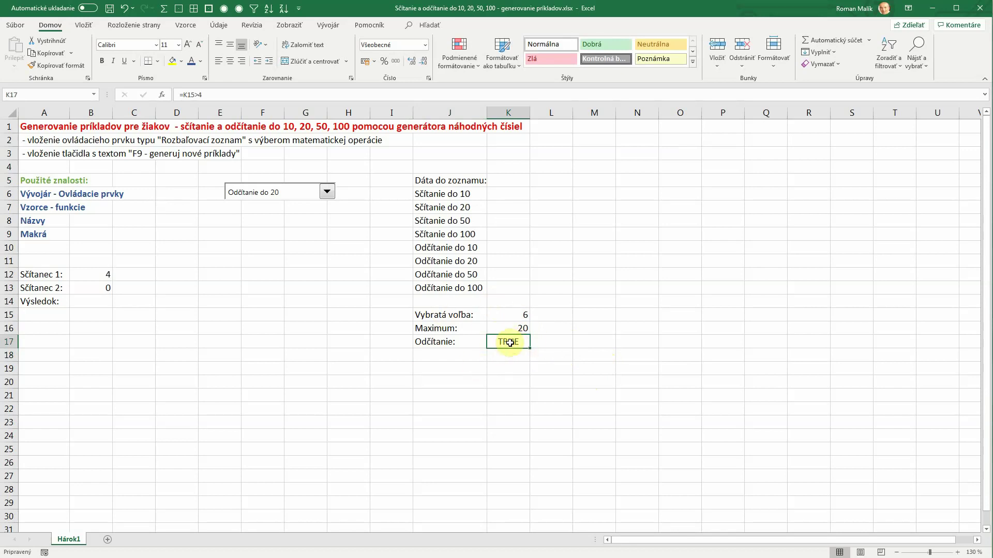
click(327, 194)
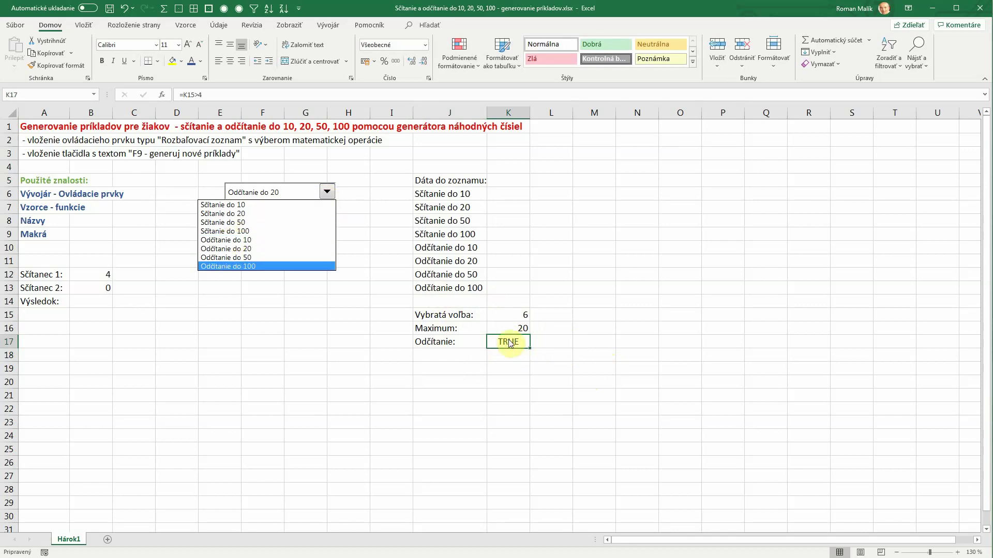
click(243, 231)
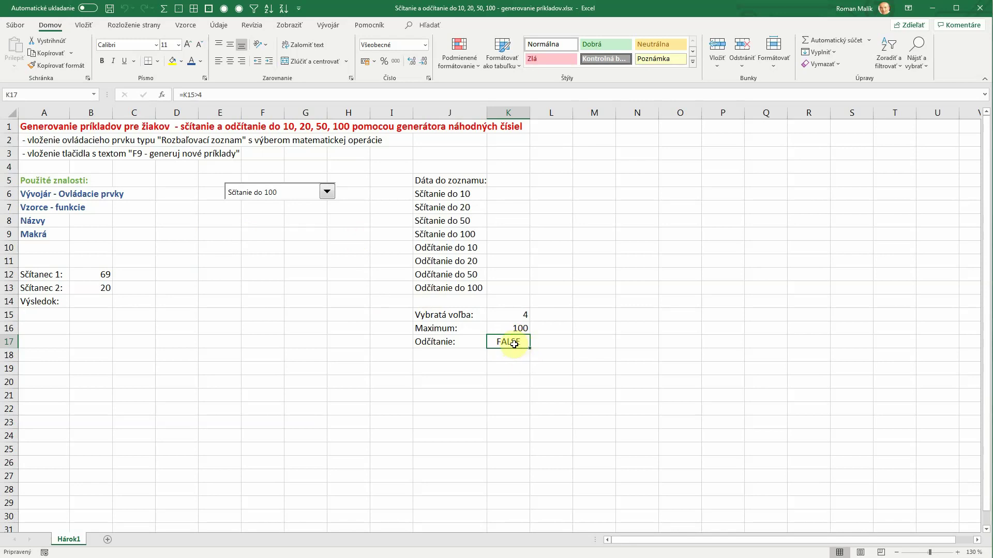
- Extend B13 to =RANDBETWEEN(0;$K$16)*IF($K$17;-1;1) so the operand turns negative for subtraction
double_click(89, 288)
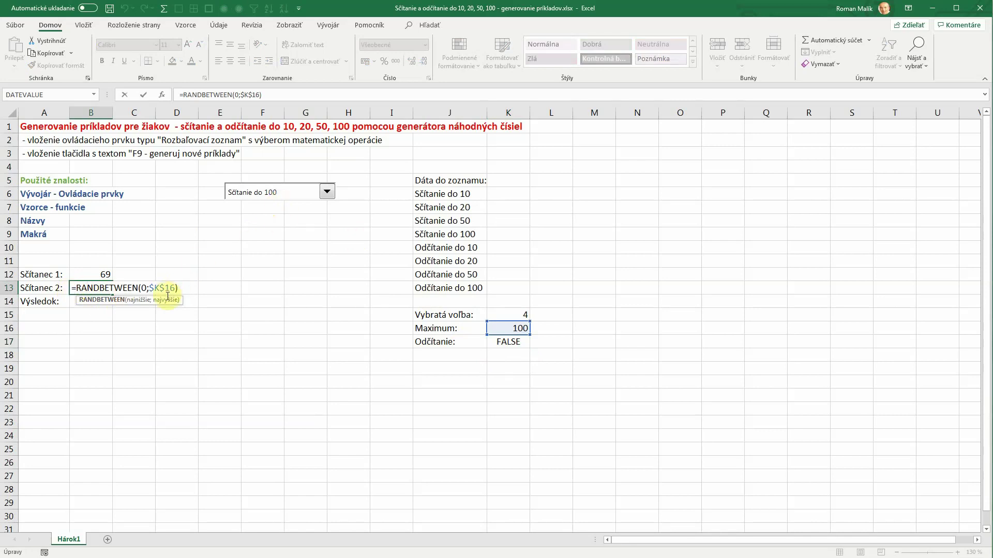
click(183, 289)
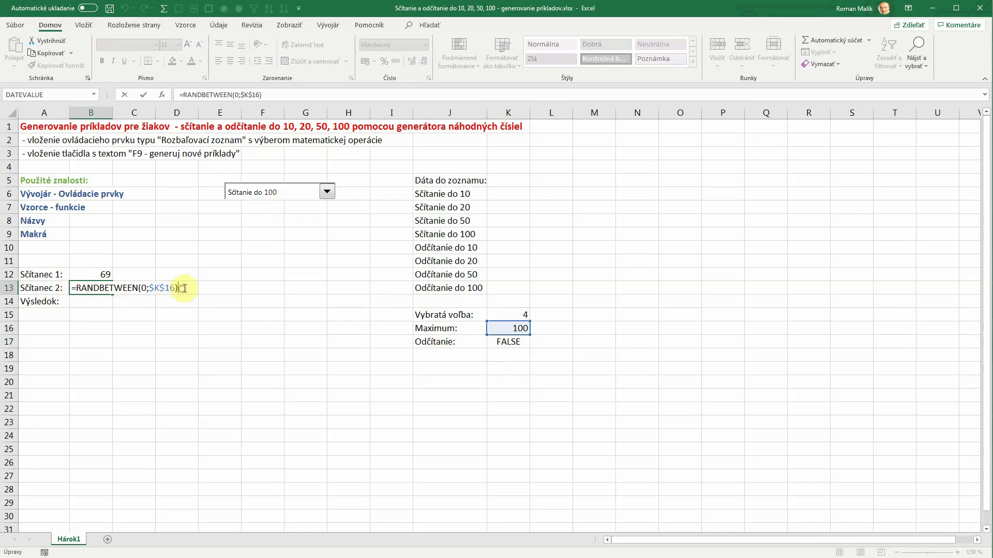
text(*)
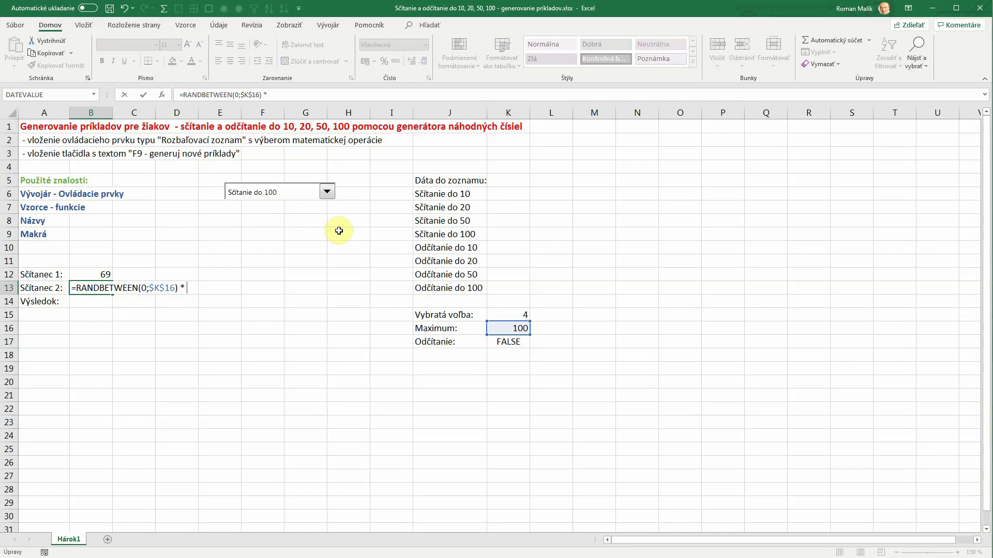
text( IF()
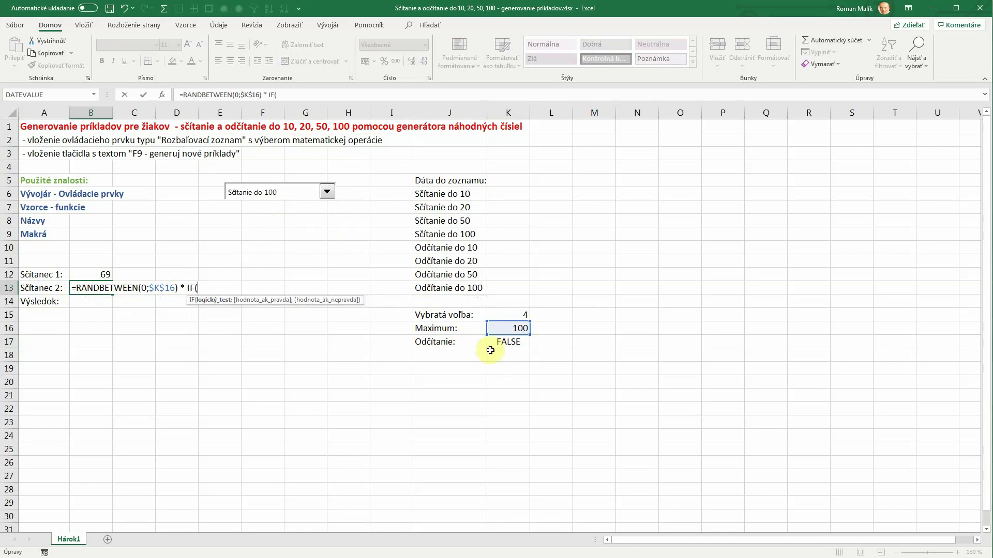
click(514, 344)
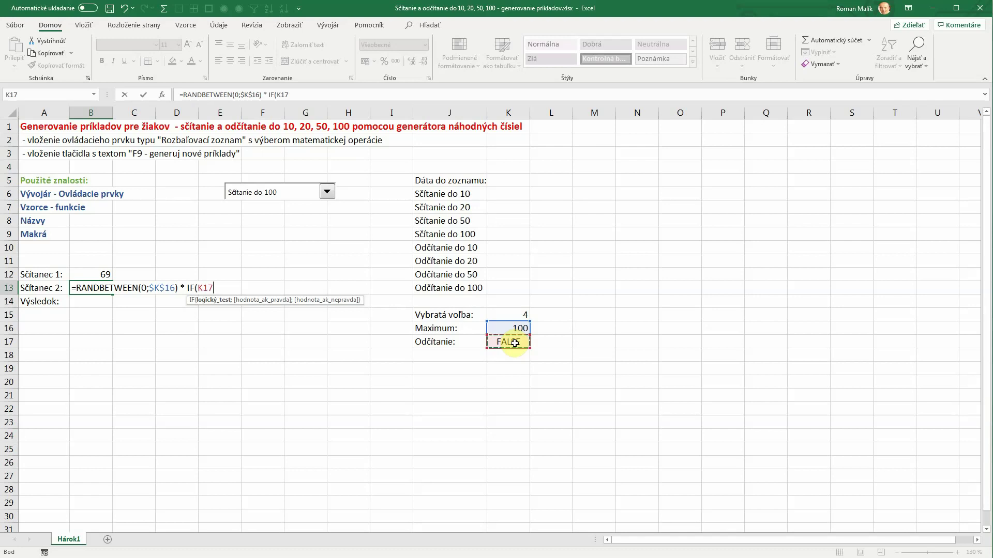
key(F4)
text($K$17;-1)
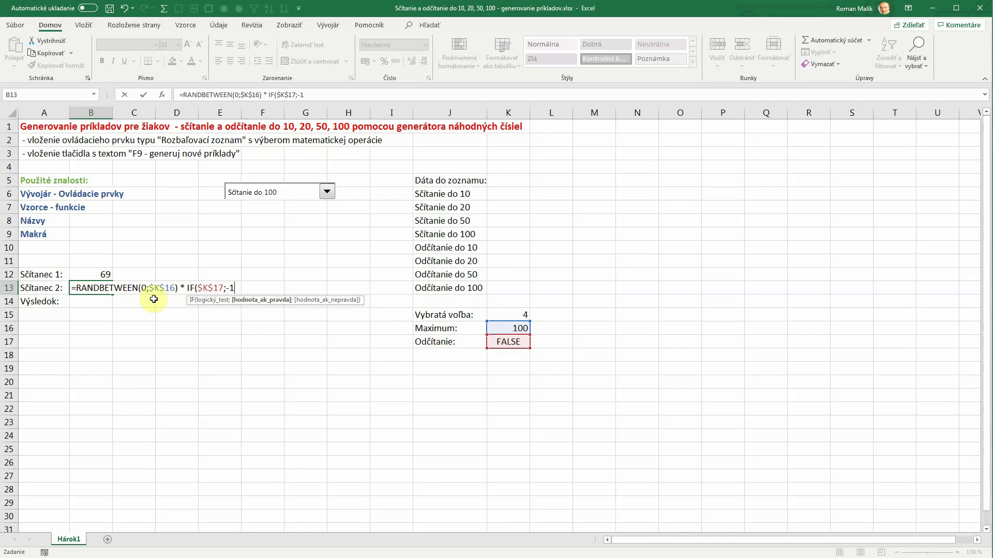
text(;1)
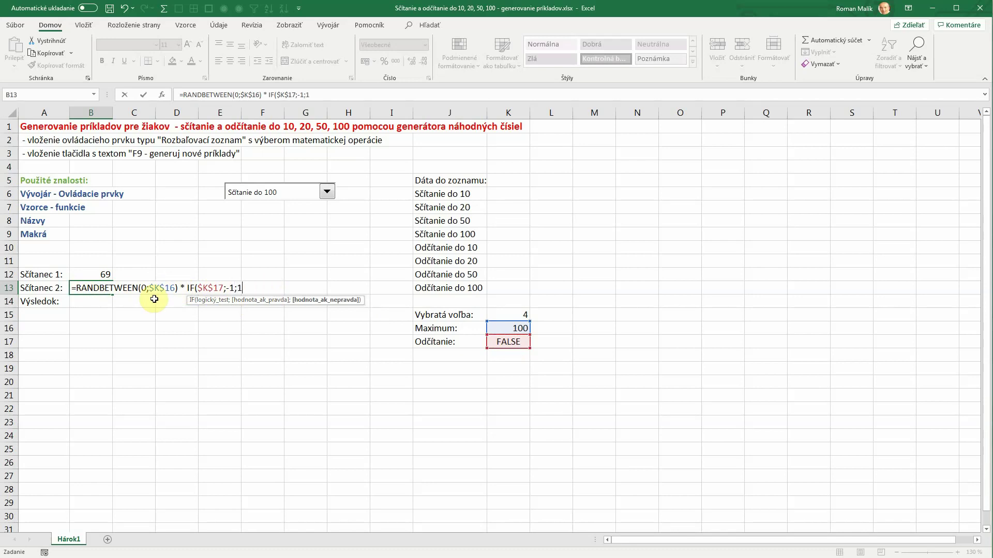
text())
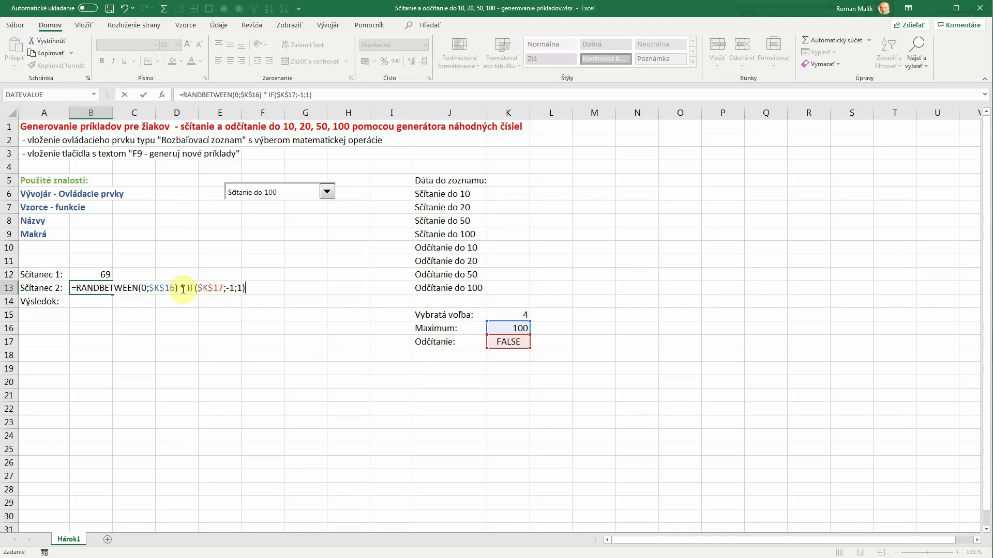
key(Return)
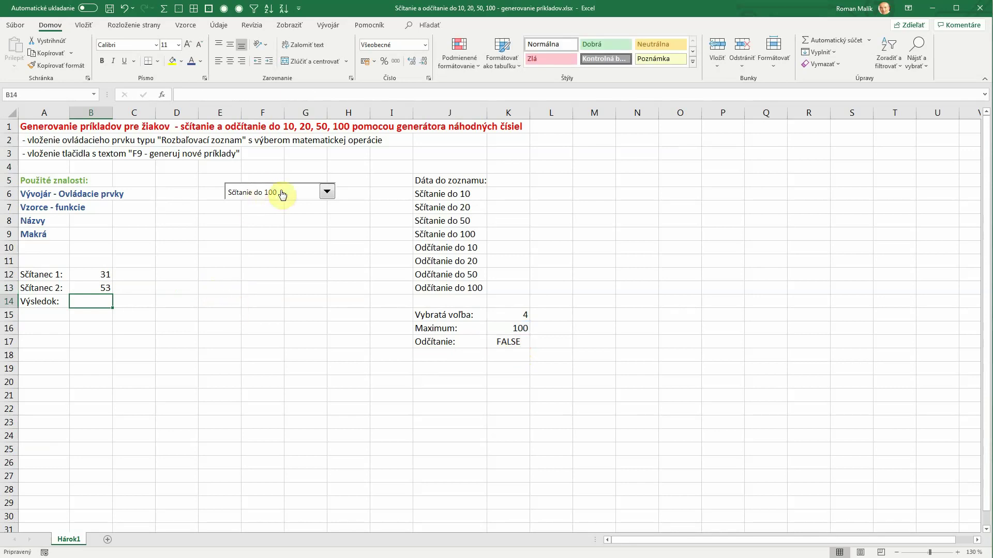
- Choose Odčítanie do 20 in the combo box and regenerate the random operands
click(327, 191)
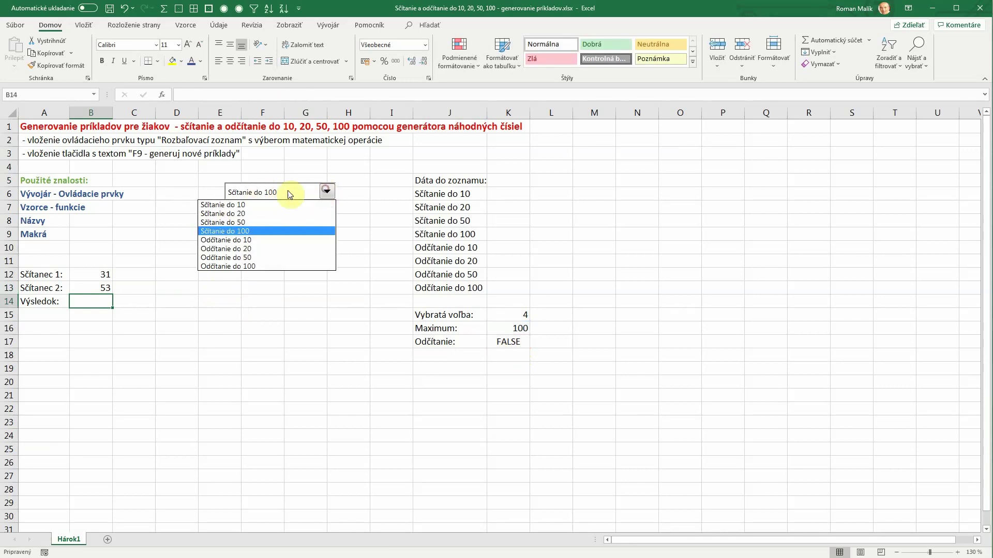
click(243, 249)
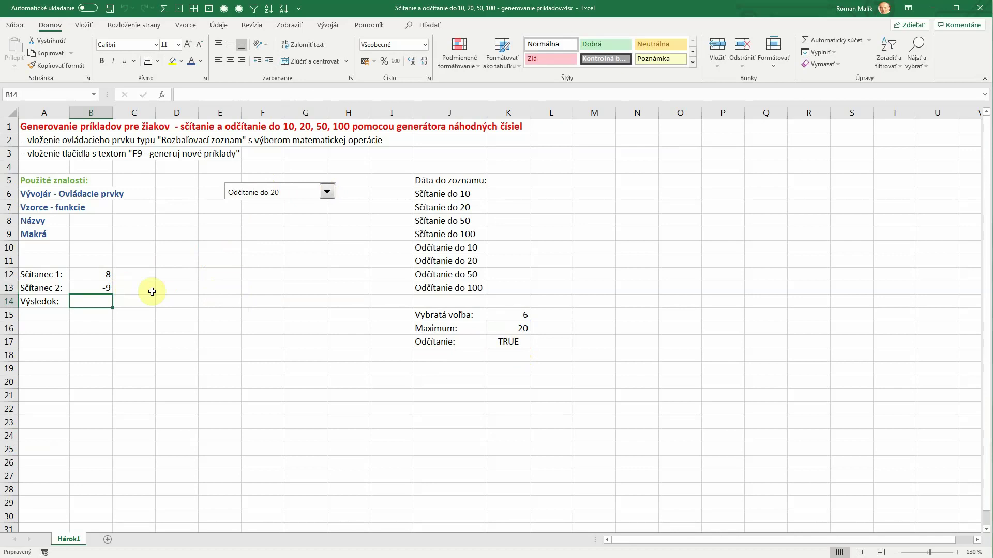
key(Delete)
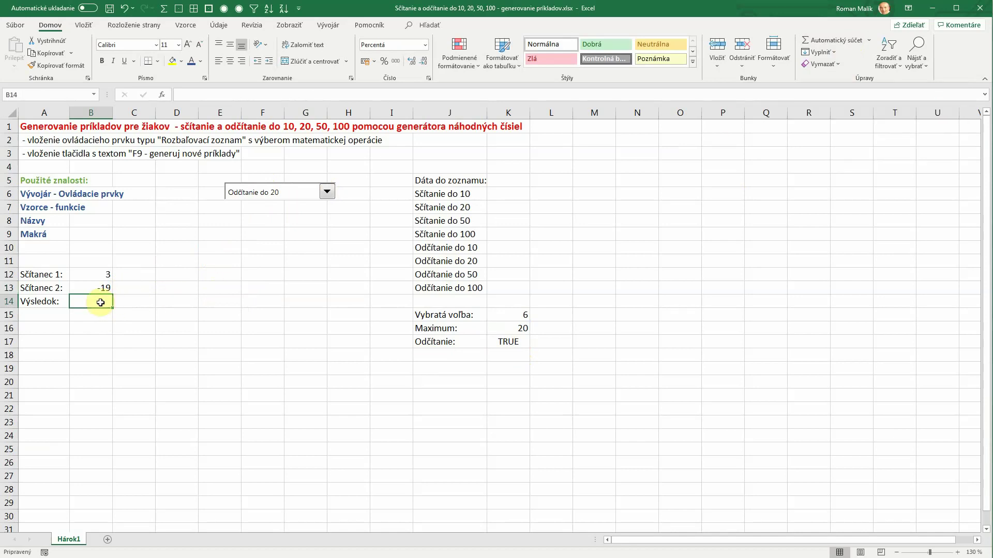
- Enter =B12+B13 in the result cell B14
key(alt+equal)
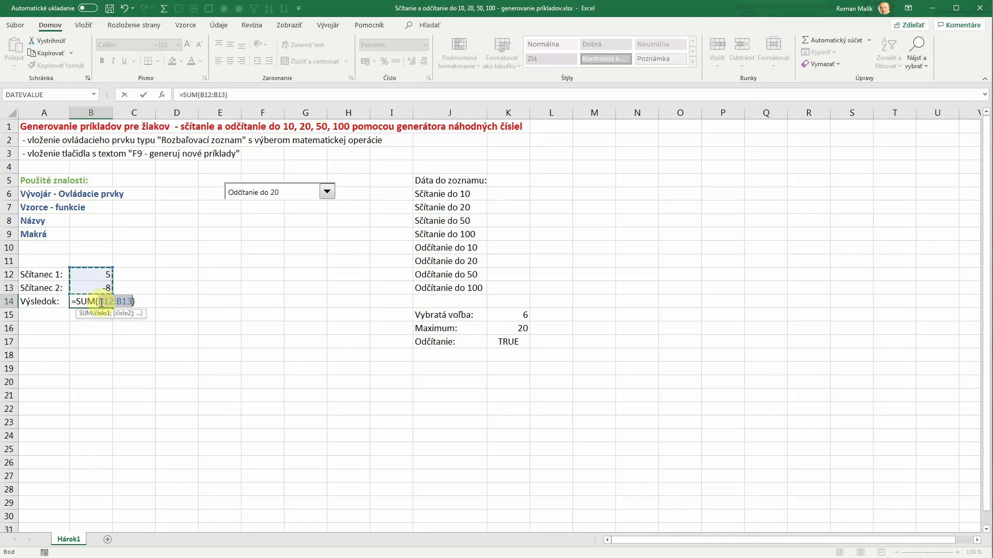
key(Escape)
text(=)
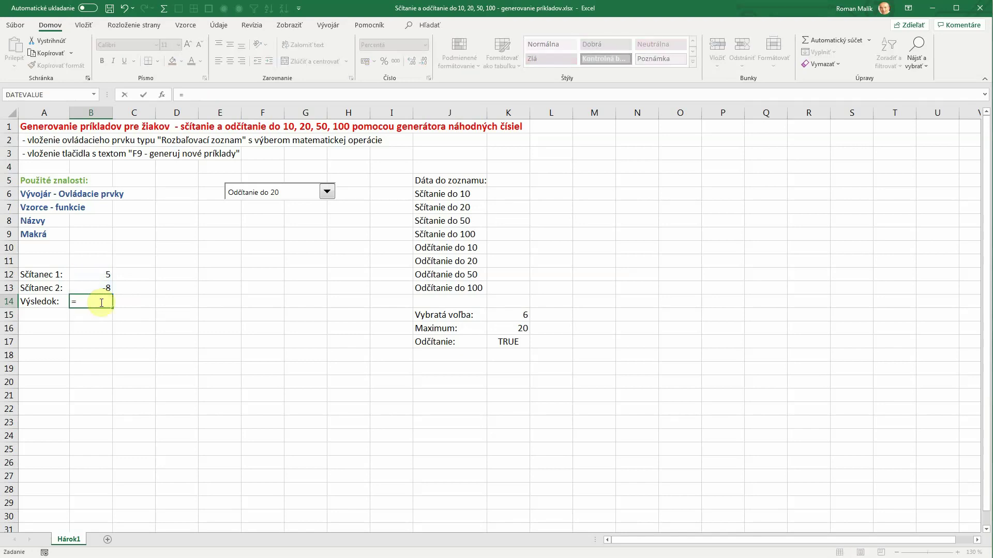
click(106, 276)
text(+)
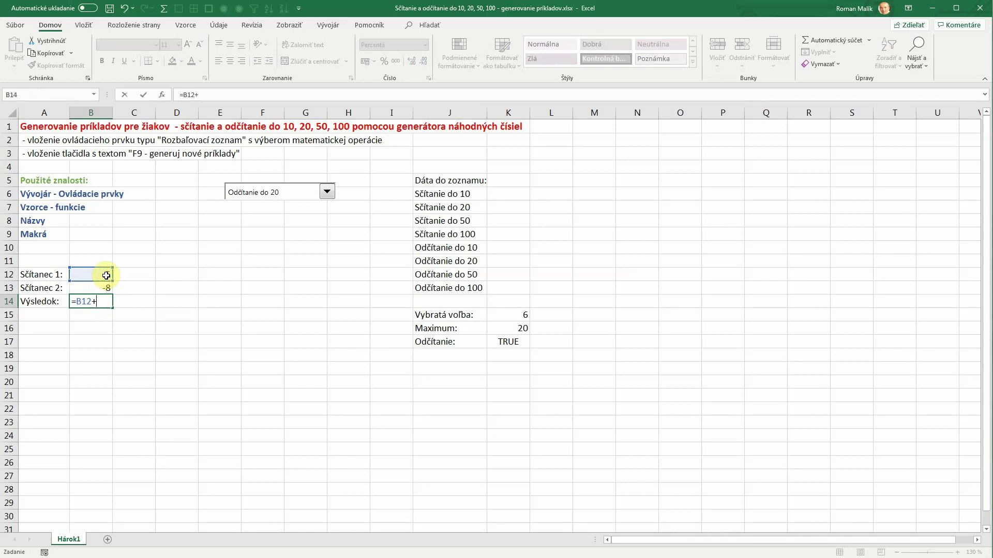
click(99, 288)
key(Return)
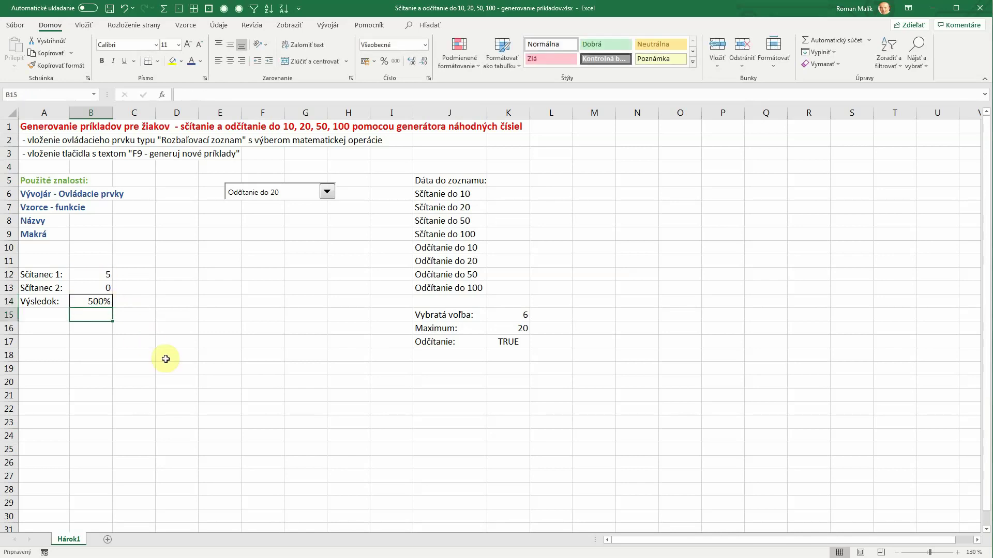
- Clear the percent formatting from B14 so it shows a plain number
click(102, 300)
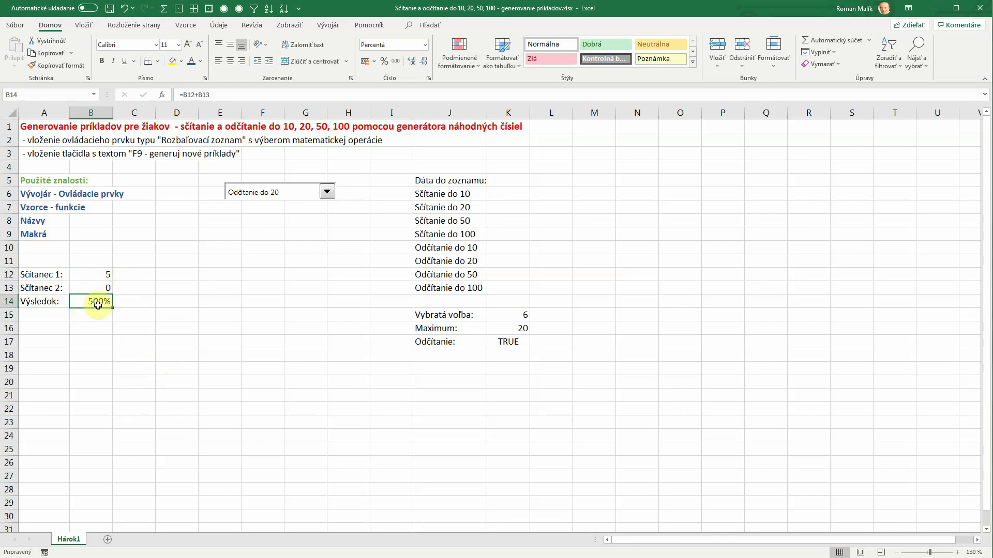
click(837, 67)
click(838, 94)
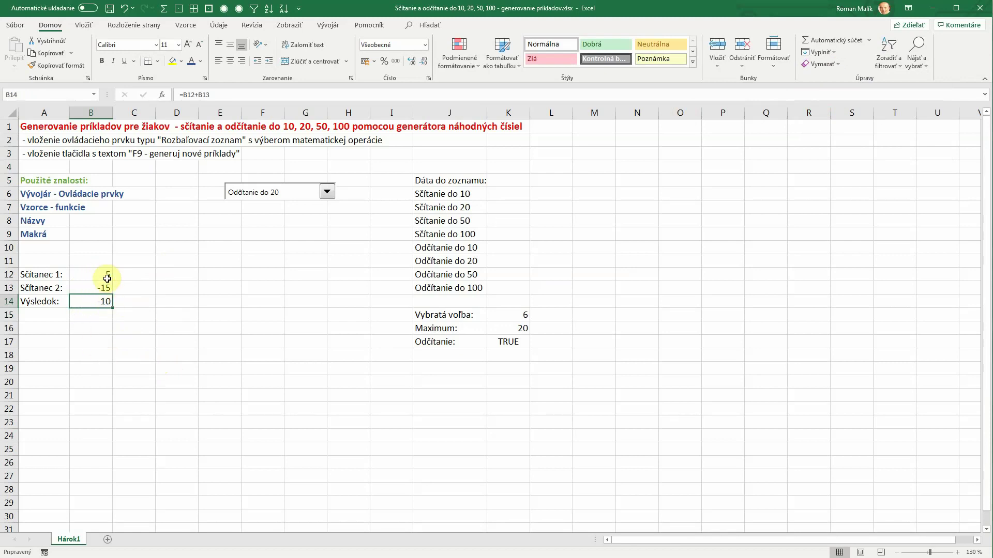
- Inspect the formulas in B12, B13 and B14 without changing them
click(107, 277)
double_click(108, 277)
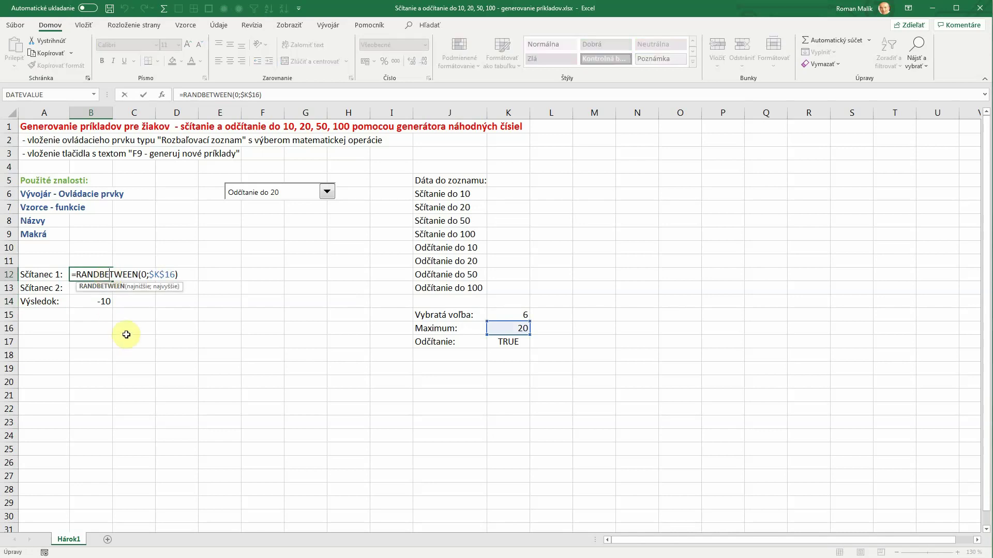
key(Escape)
click(93, 288)
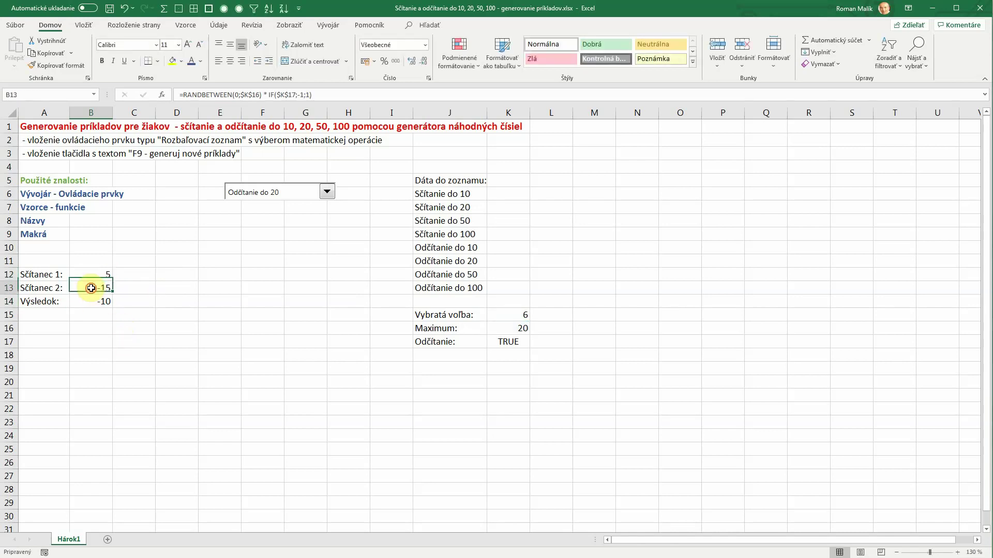
double_click(92, 288)
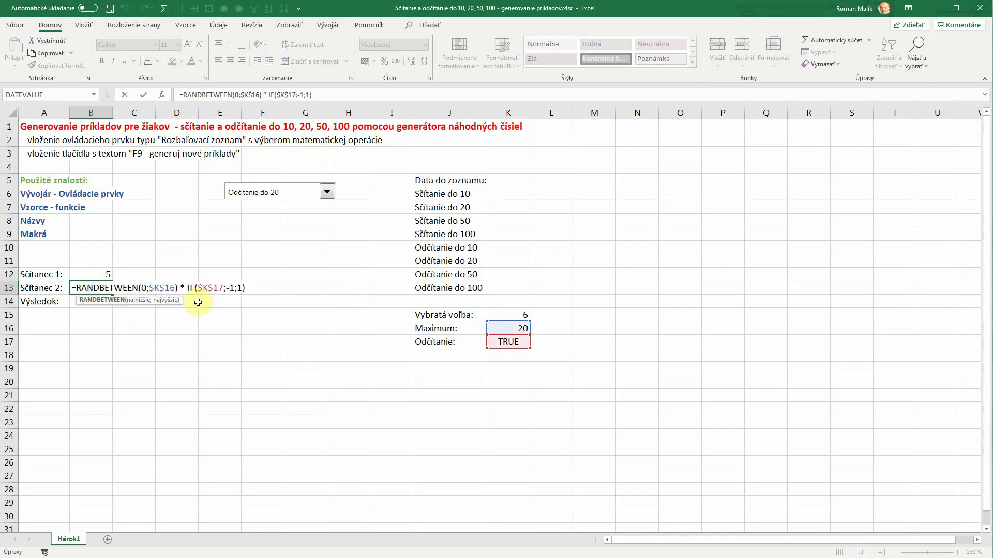
key(Escape)
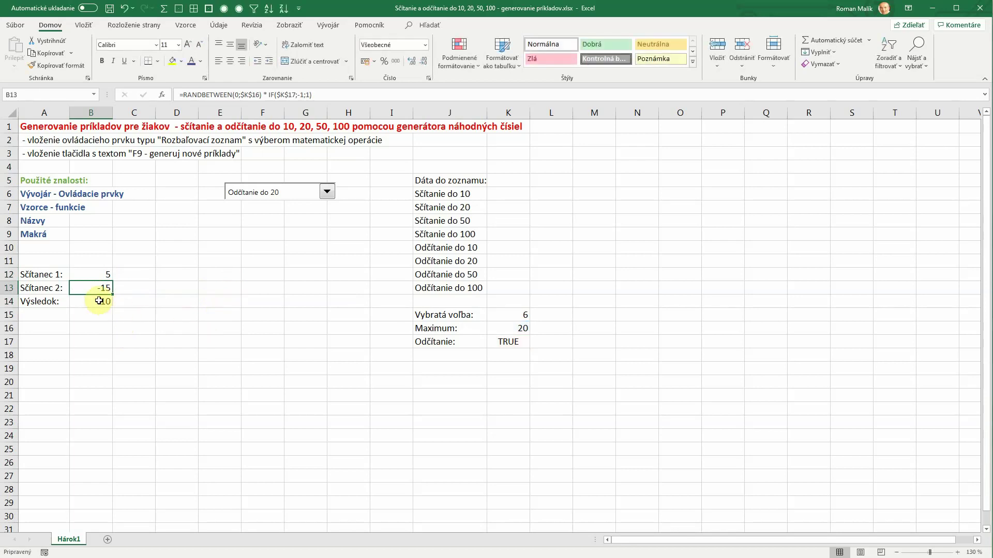
double_click(99, 302)
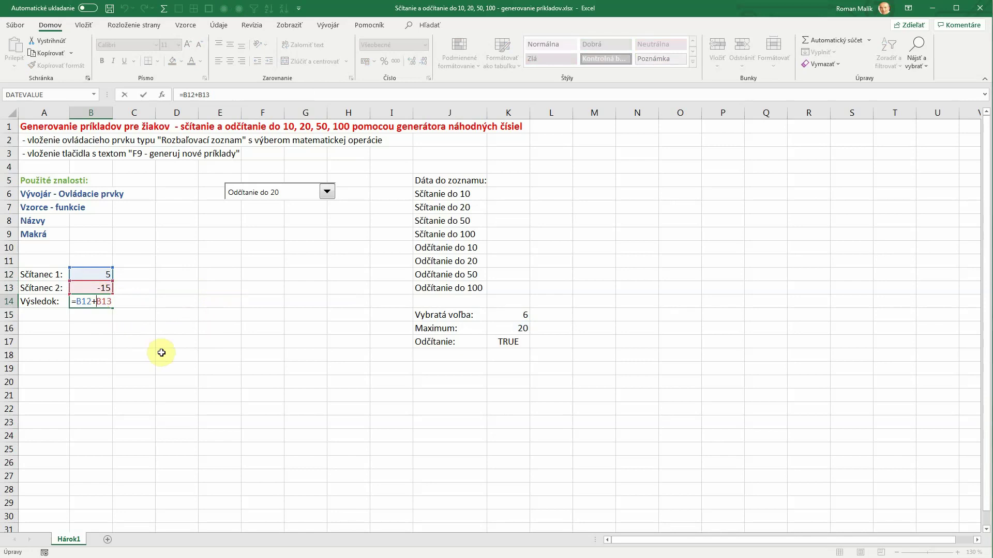
key(Escape)
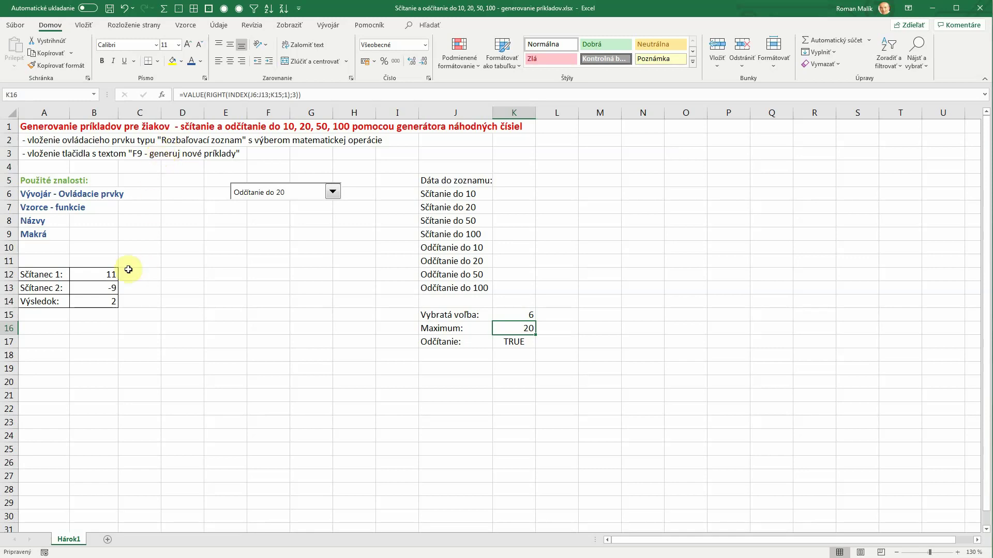
- Recheck the operand and result cells and the helper values in K15 to K17
click(106, 275)
click(103, 288)
click(103, 300)
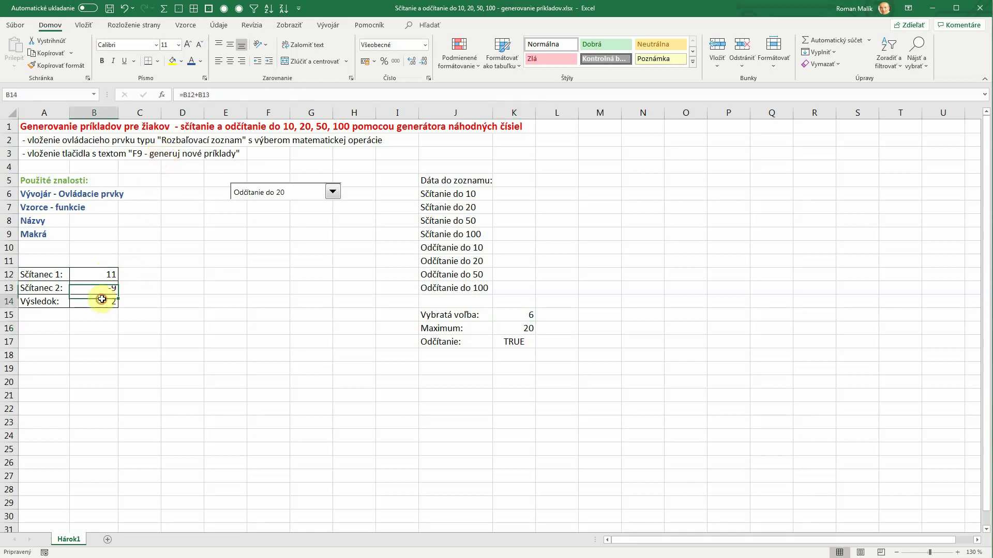
click(515, 315)
click(515, 328)
click(514, 341)
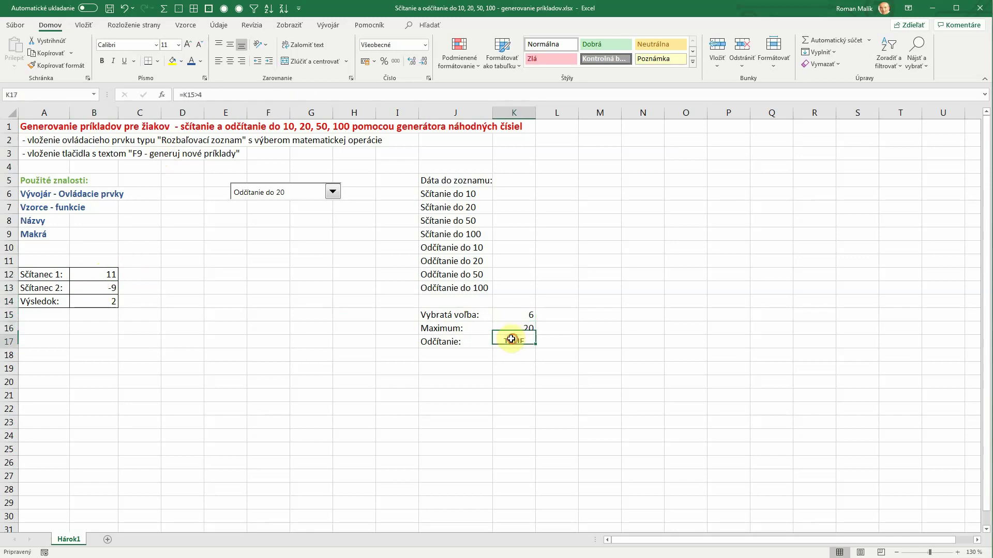
click(108, 275)
click(106, 288)
click(106, 301)
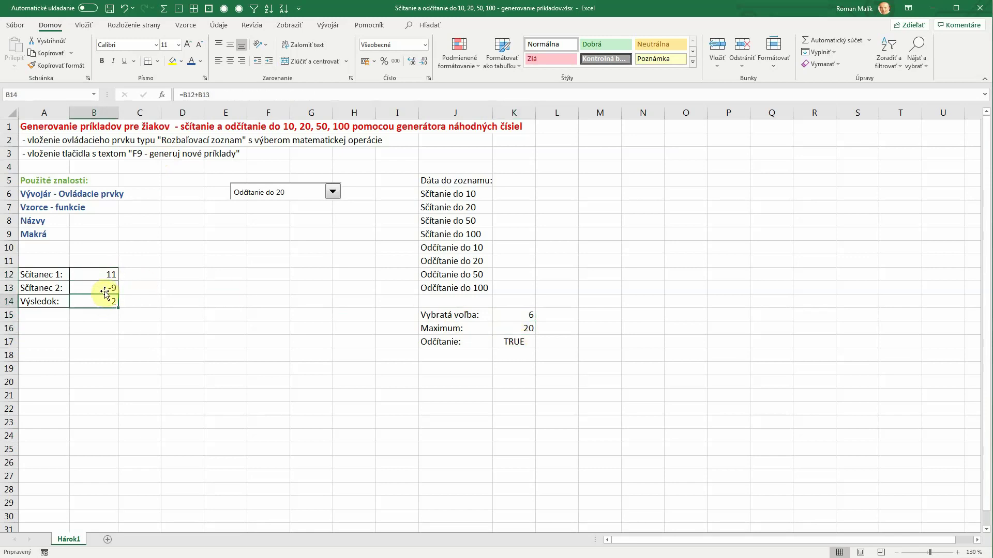
click(103, 291)
click(106, 274)
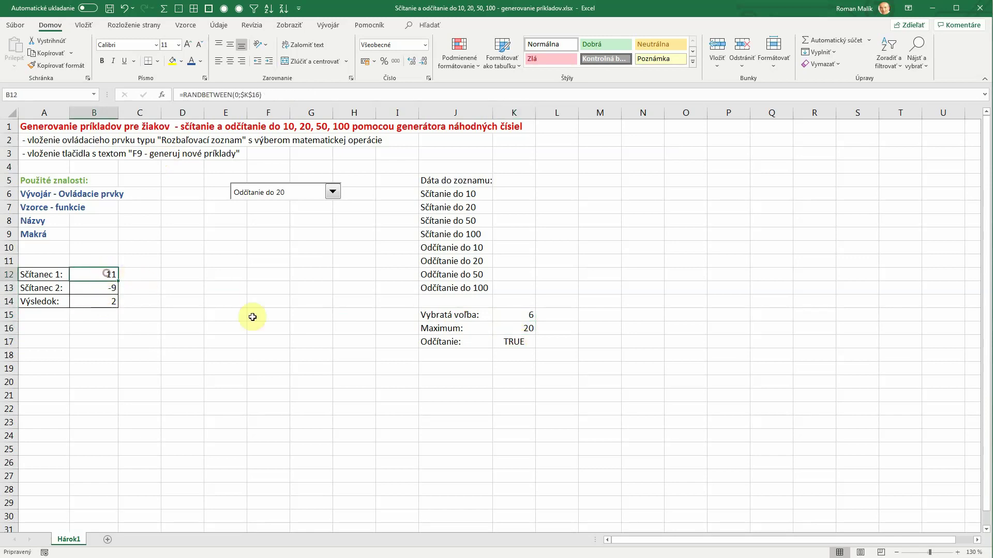
click(186, 26)
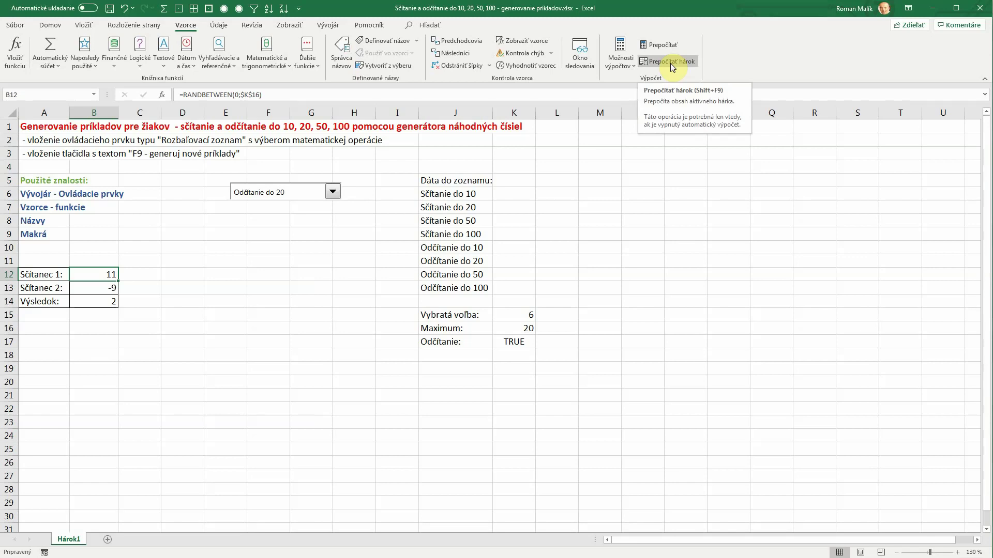
- Switch to the Vývojár (Developer) tab
click(332, 29)
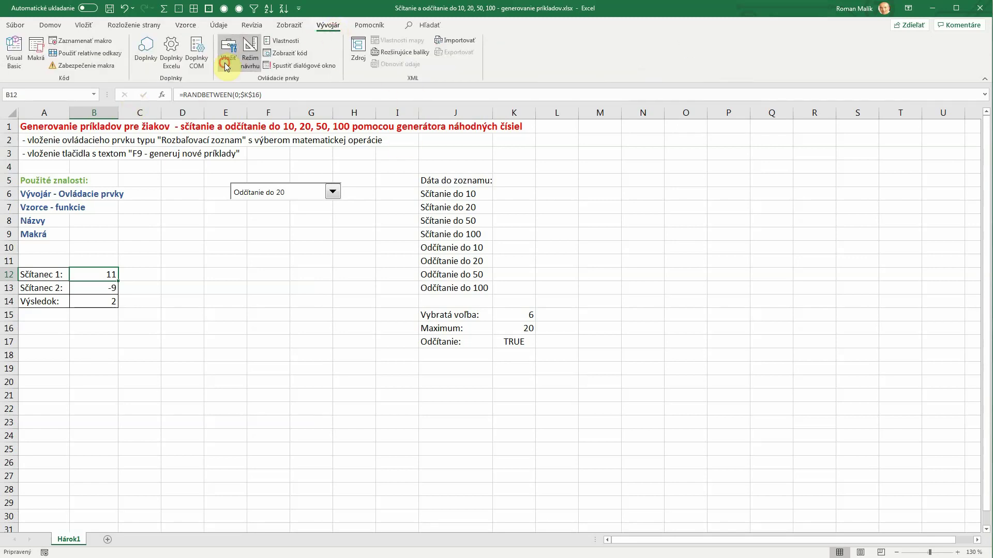
- Draw a form-control button below the operation combo box, cancelling the Assign Macro dialog
click(228, 61)
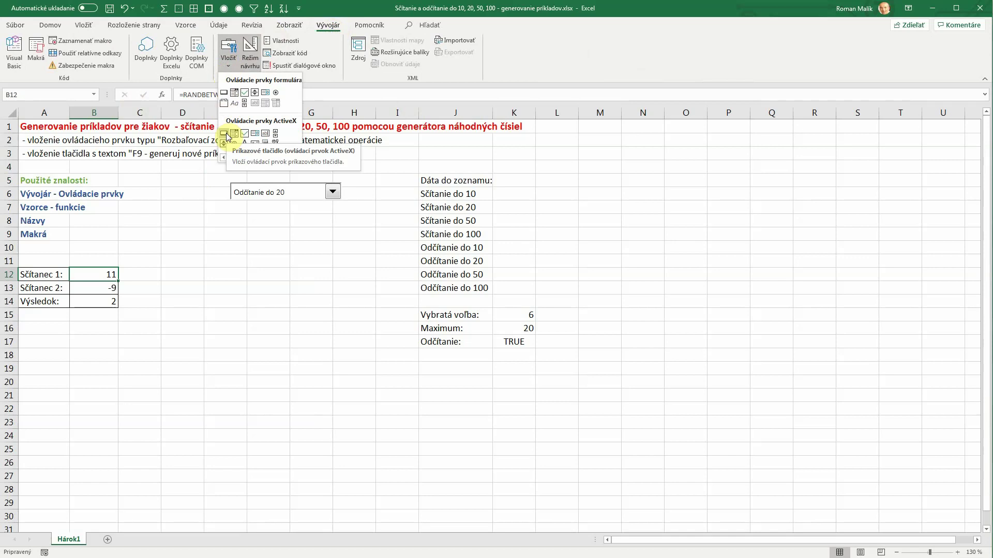
click(224, 93)
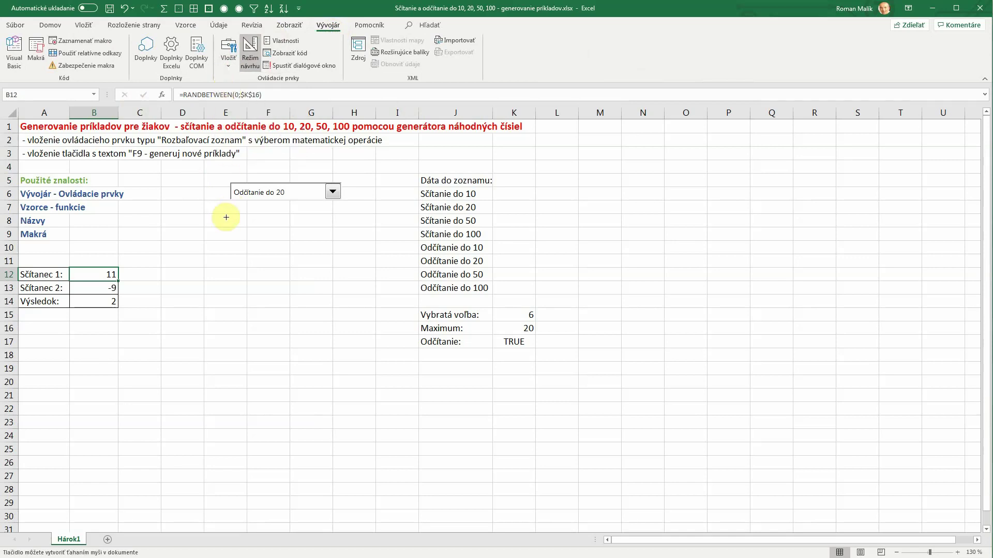
drag(231, 215, 345, 239)
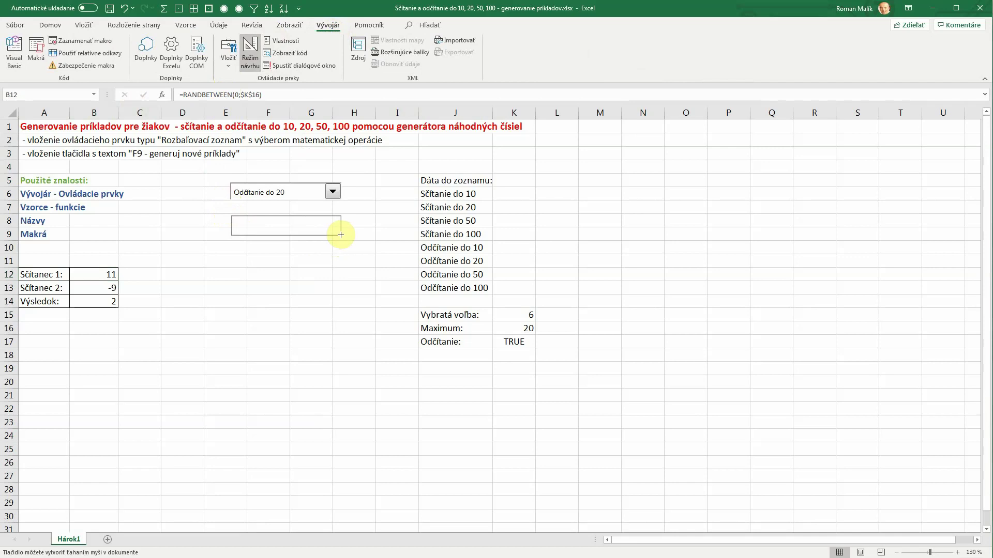
drag(345, 240, 341, 235)
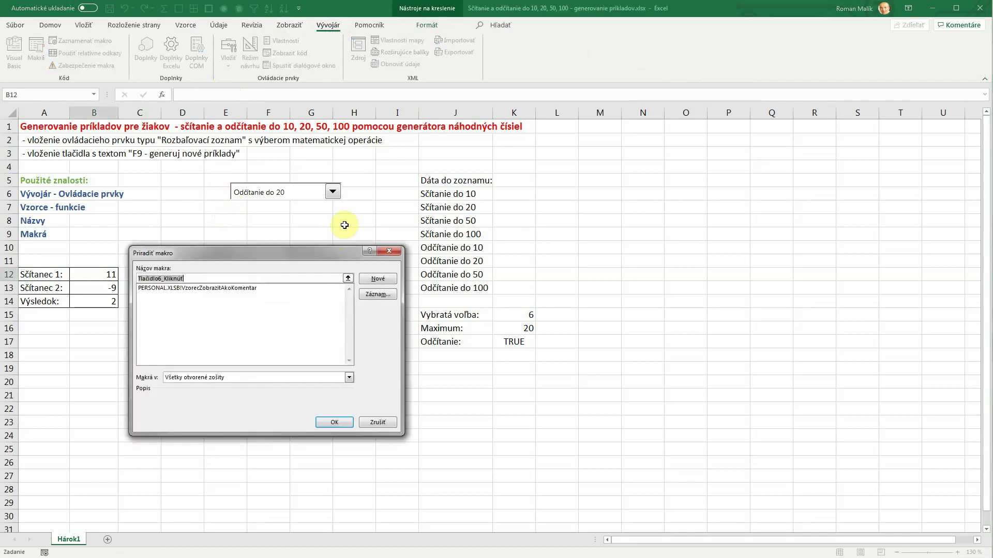
drag(298, 250, 297, 221)
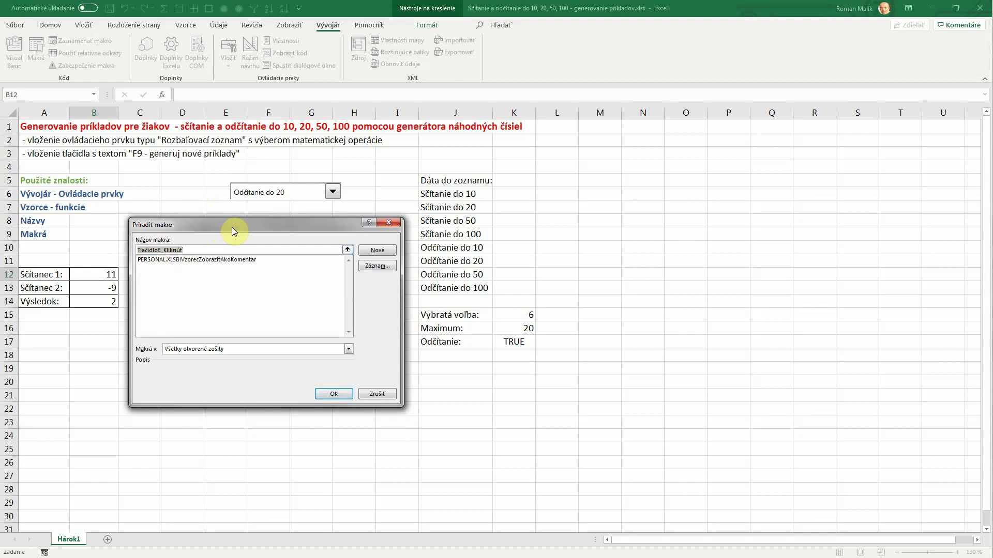
drag(232, 227, 251, 188)
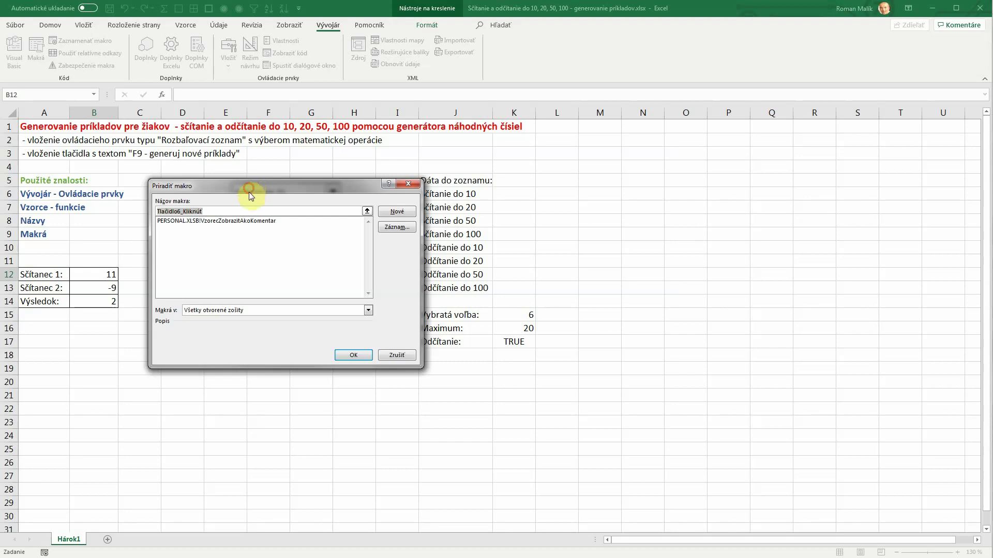
drag(252, 186, 273, 291)
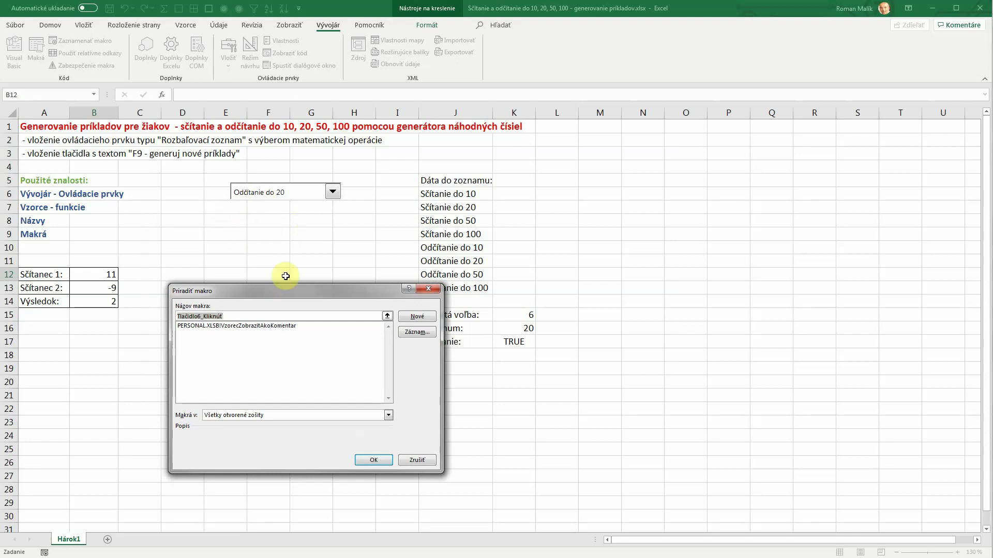
drag(275, 297, 270, 244)
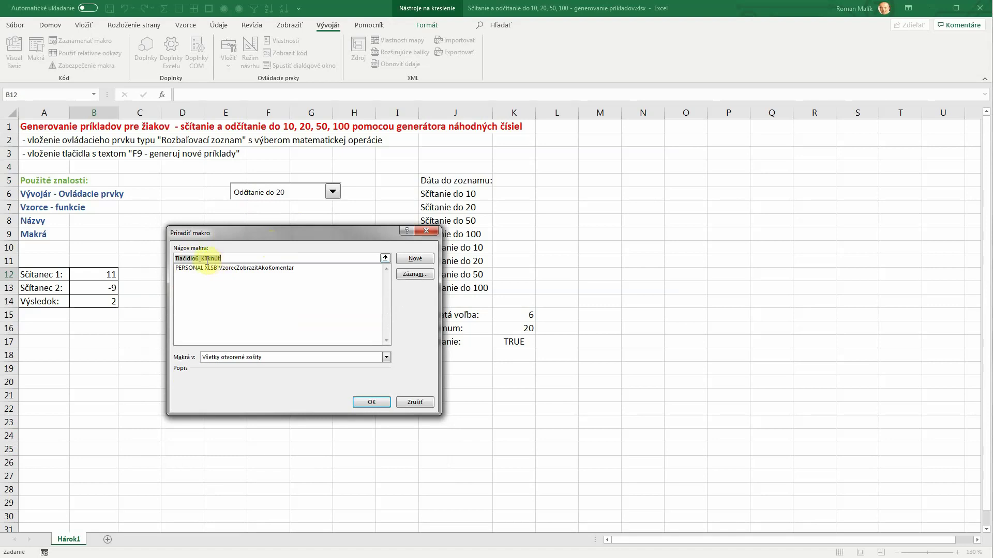
click(295, 269)
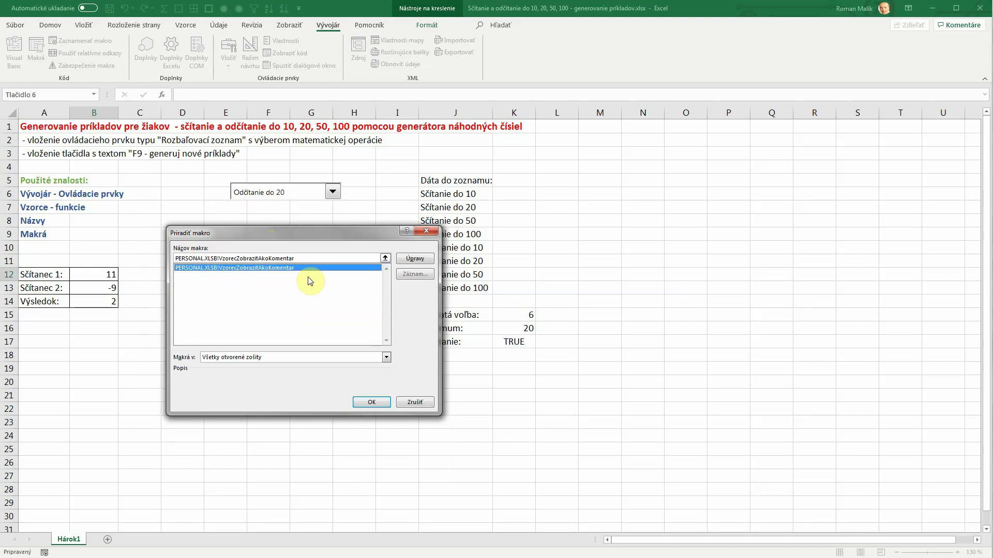
click(414, 401)
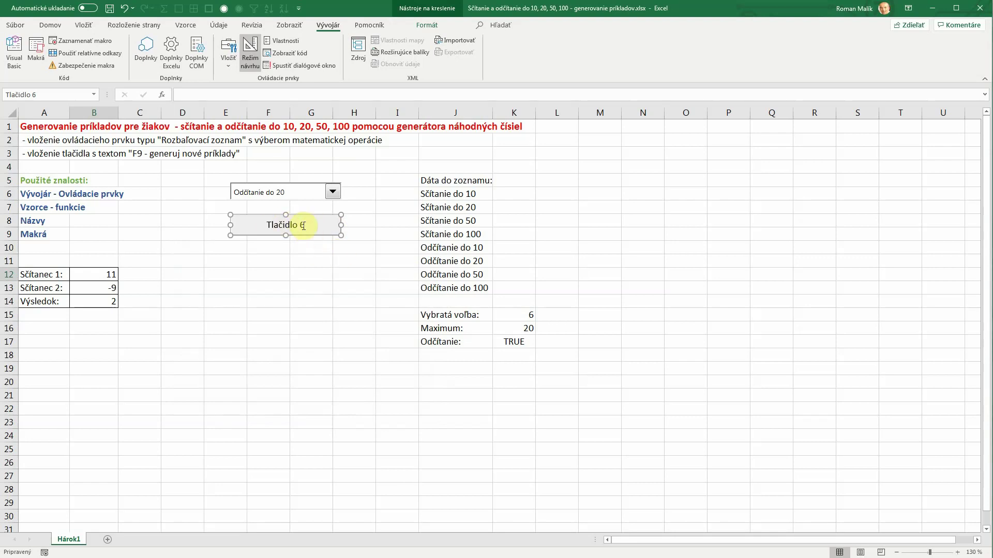
- Change the button caption to 'F9 - generuj nové príklady', leaving no macro assigned
click(303, 226)
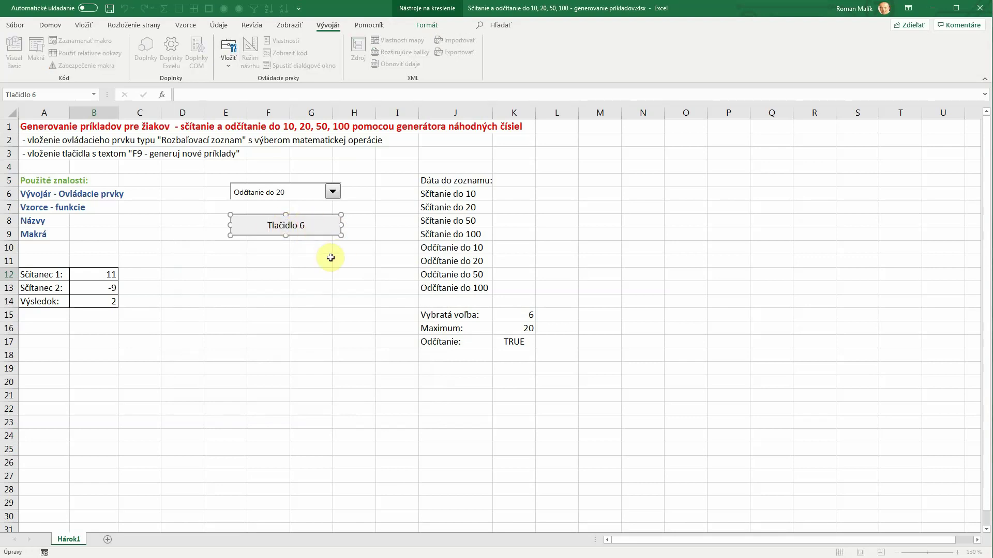
key(ctrl+a)
text(F9 - generuj nové príklady)
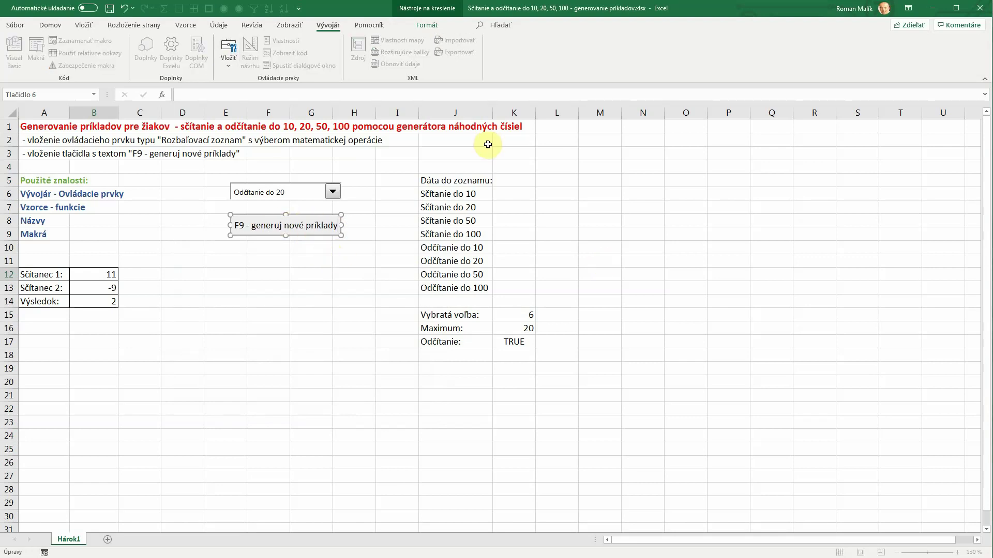
click(326, 302)
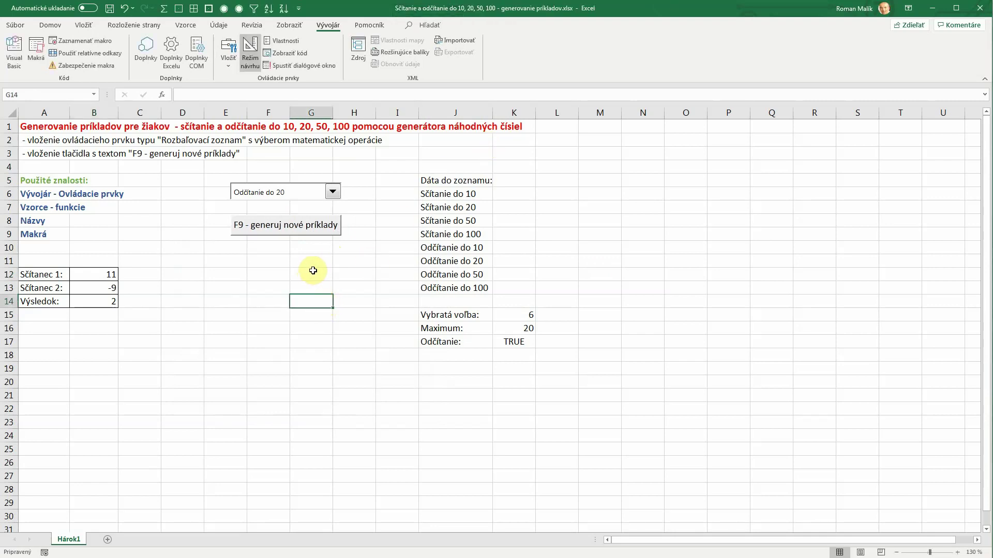
right_click(280, 229)
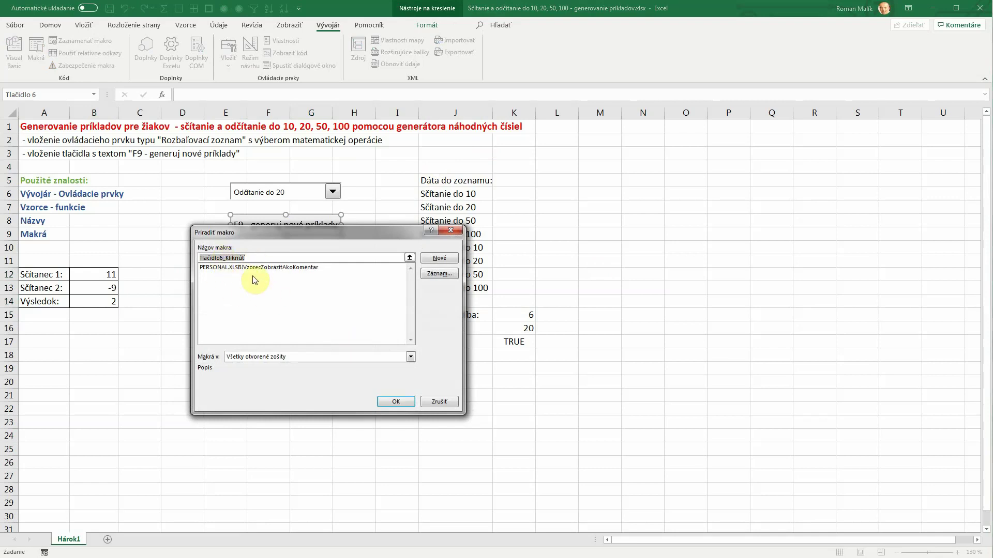
click(435, 400)
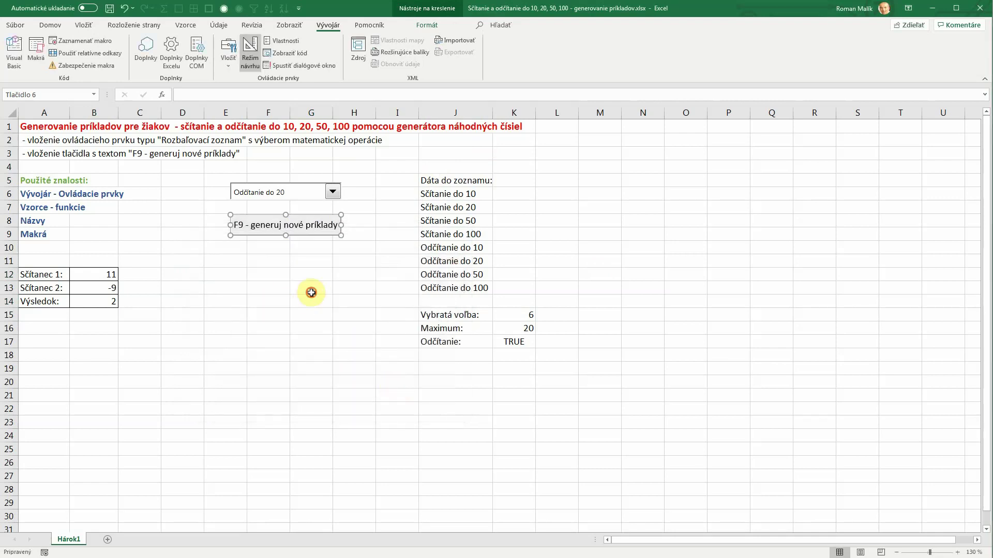
click(316, 212)
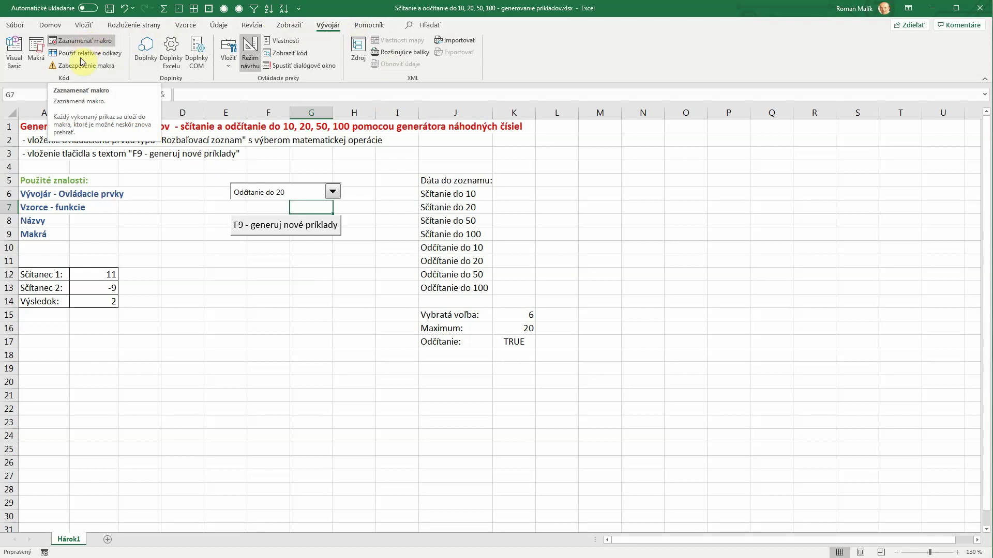
click(45, 552)
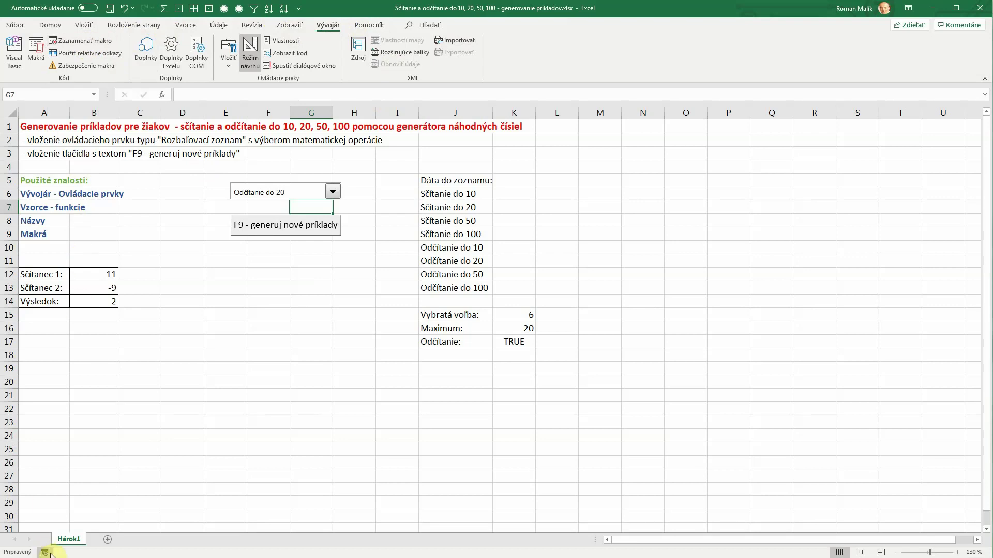
click(286, 25)
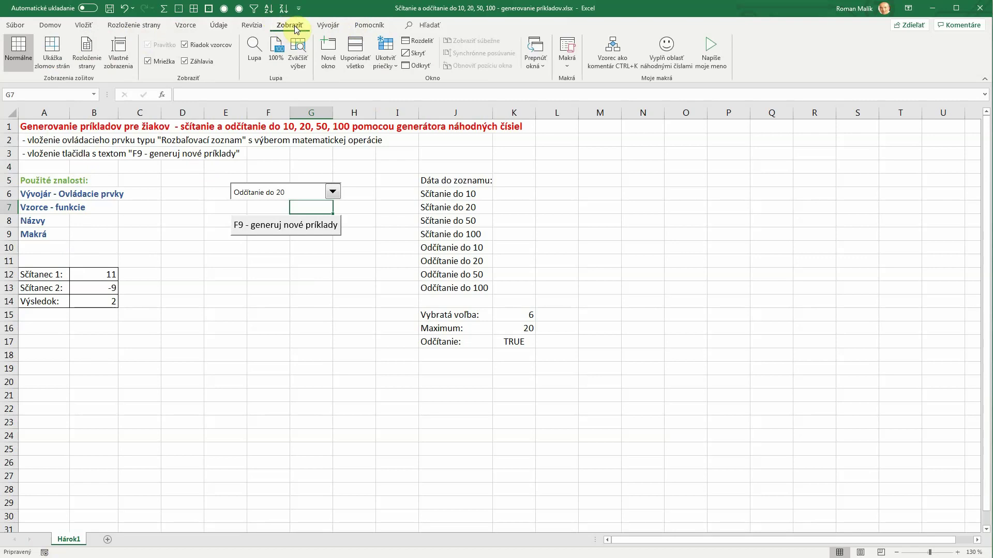
click(566, 66)
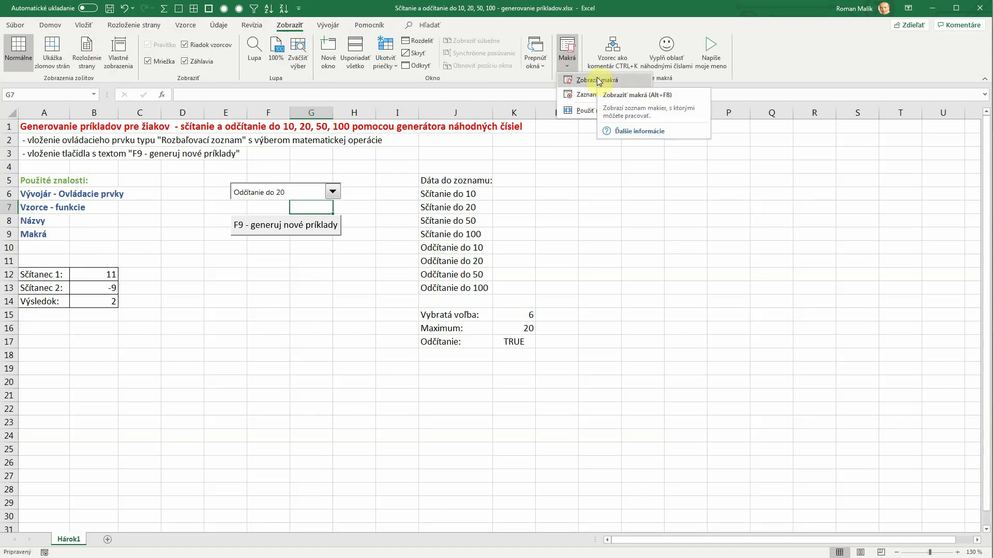
click(323, 26)
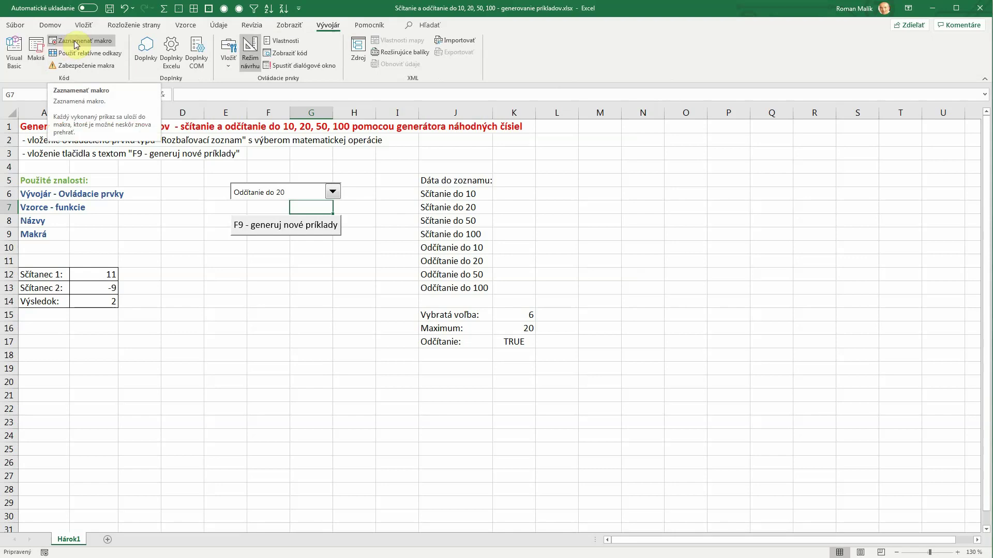
click(41, 54)
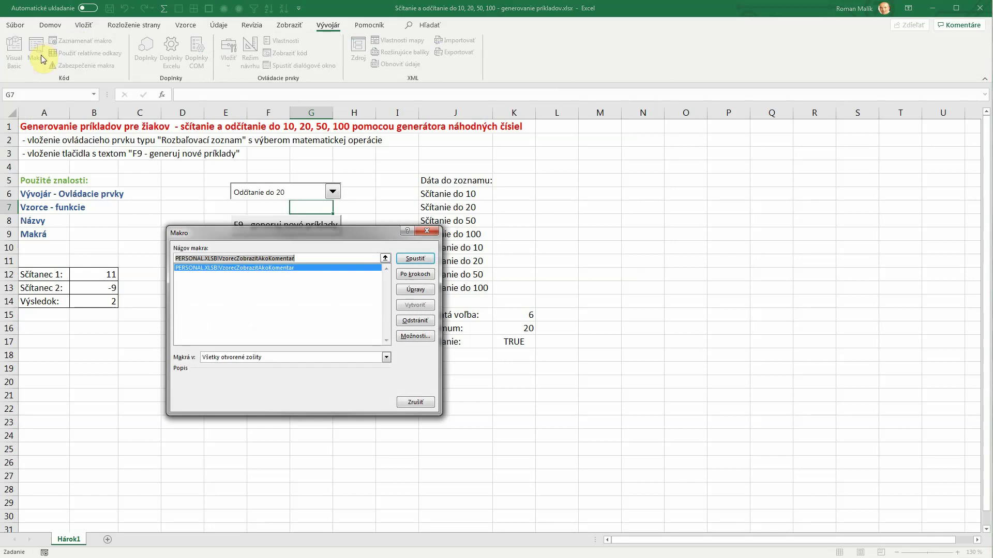
drag(304, 239, 392, 197)
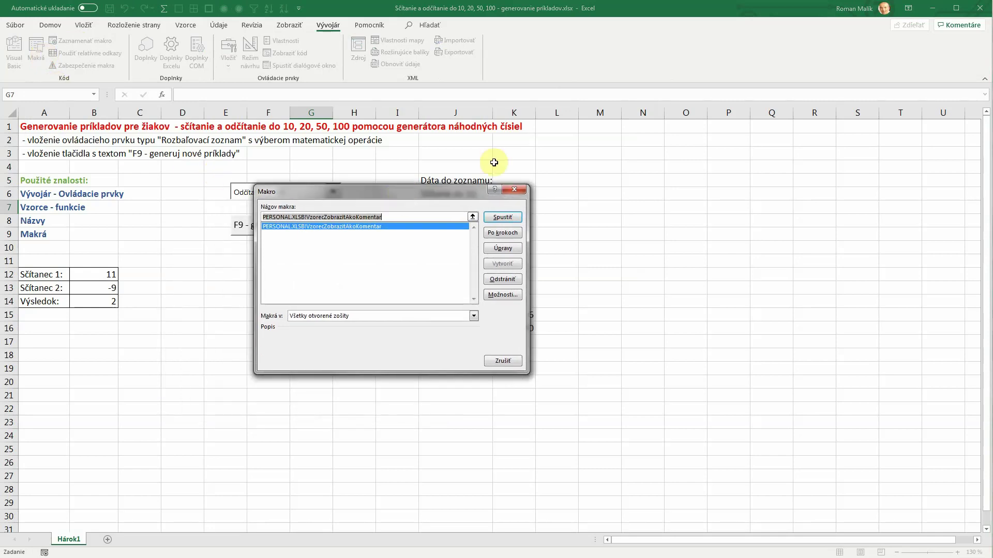
click(298, 227)
click(292, 230)
click(504, 361)
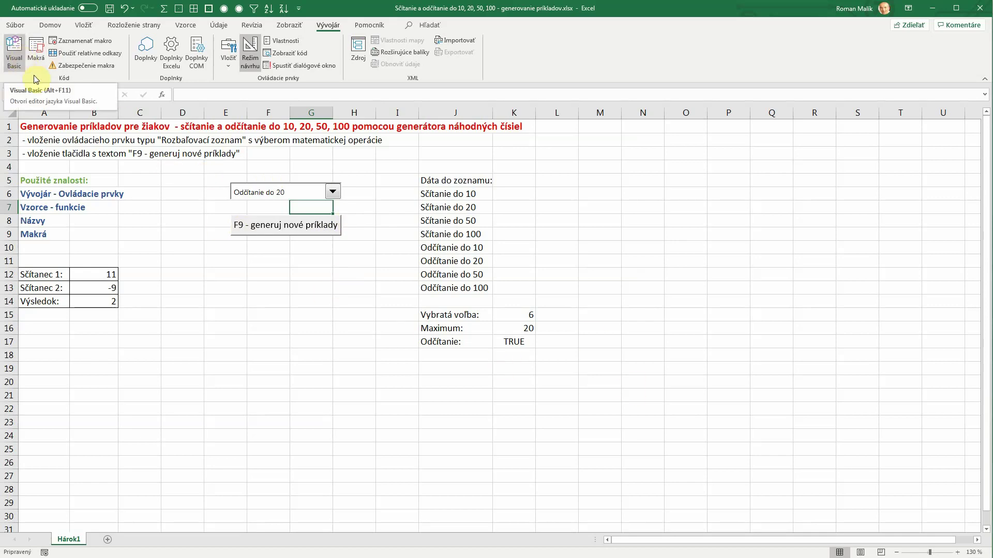
click(14, 57)
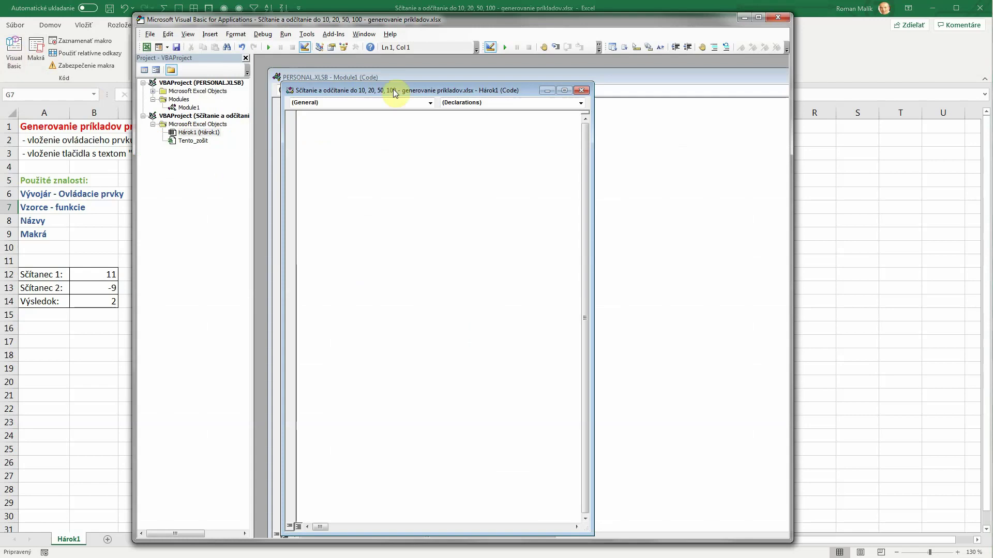
click(498, 93)
drag(253, 122, 319, 121)
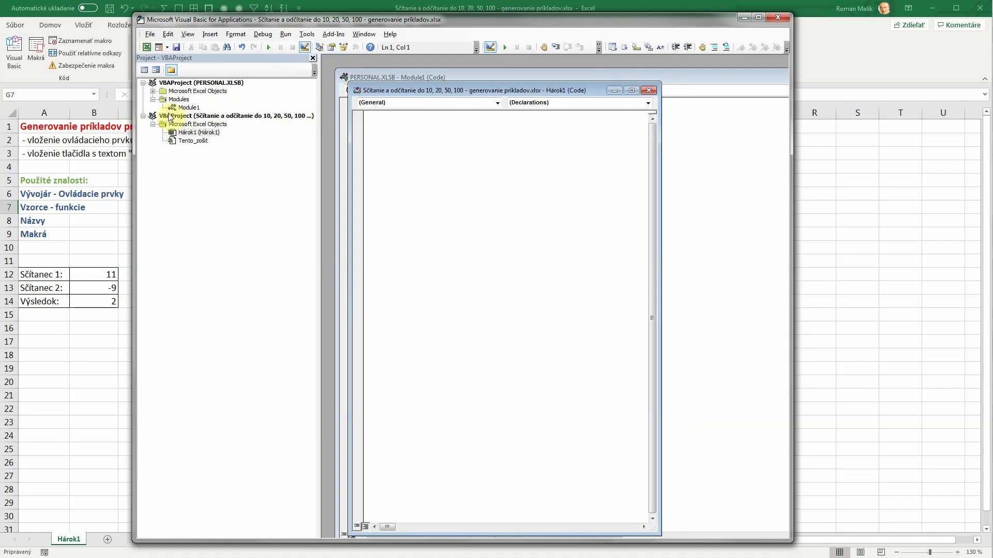
click(368, 121)
click(777, 20)
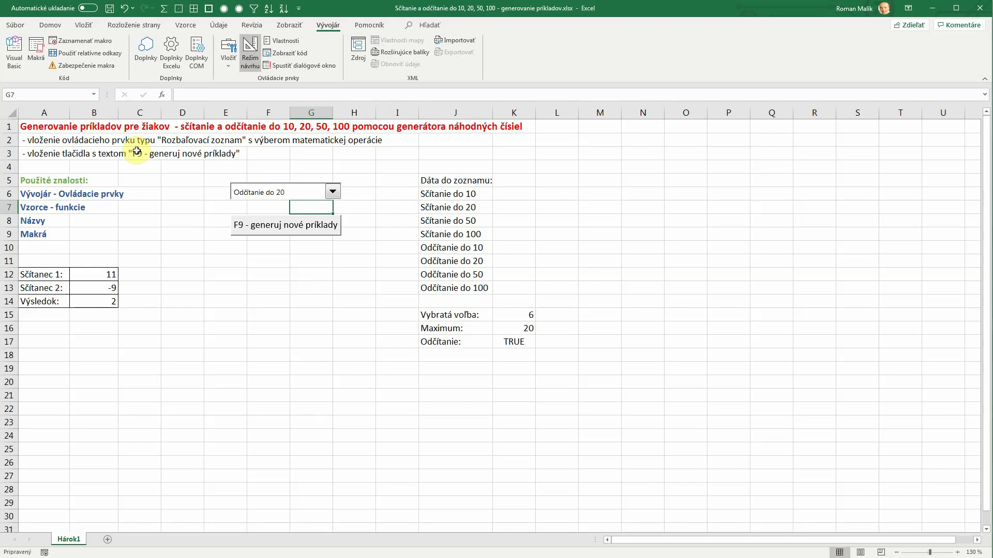
click(11, 57)
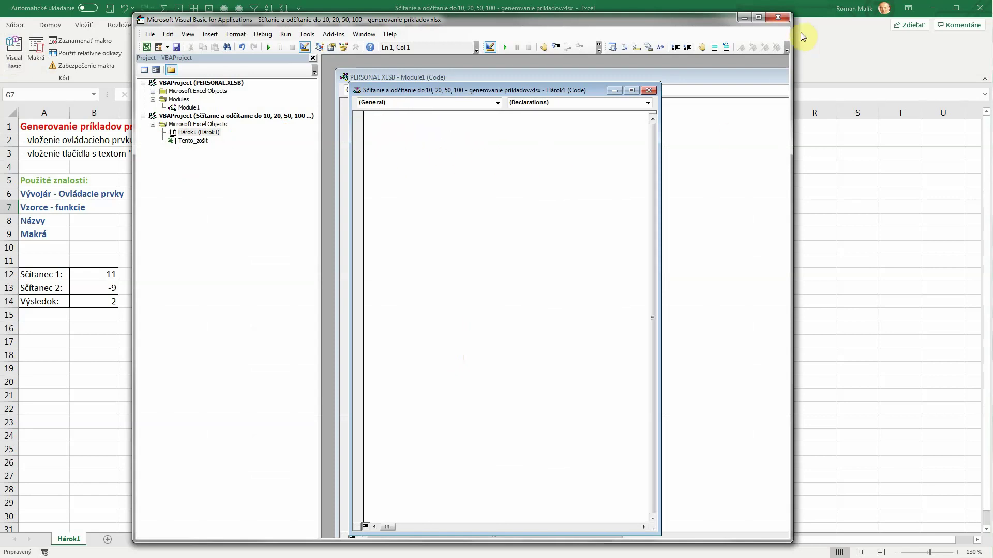
click(781, 19)
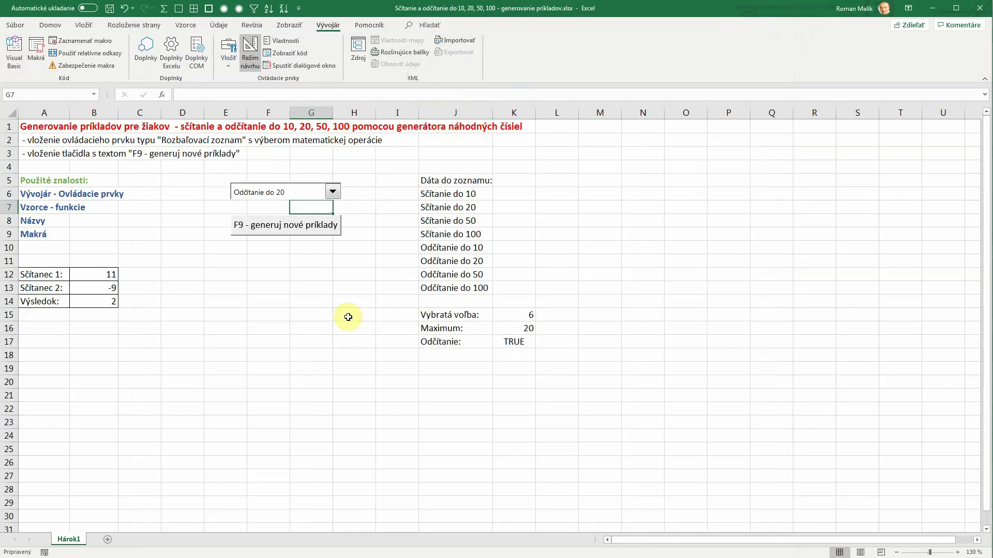
- Show the Vzorce tab and view B12's =RANDBETWEEN(0;$K$16) formula unchanged
click(187, 25)
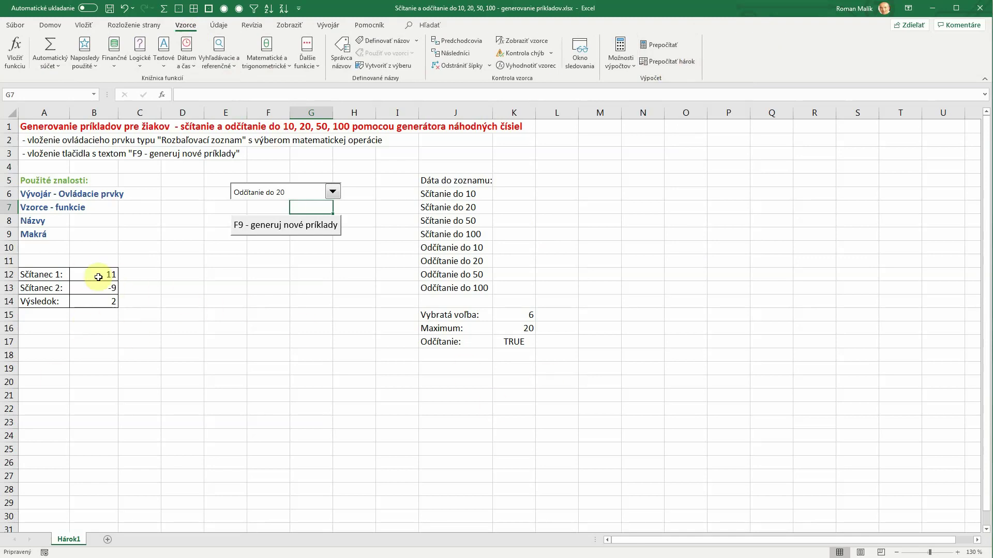
double_click(99, 277)
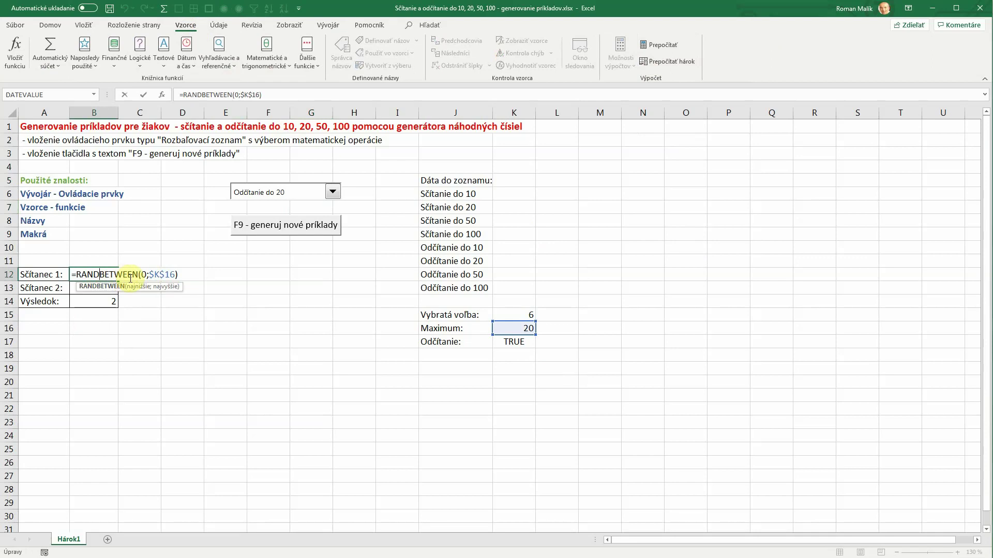
key(ctrl+Return)
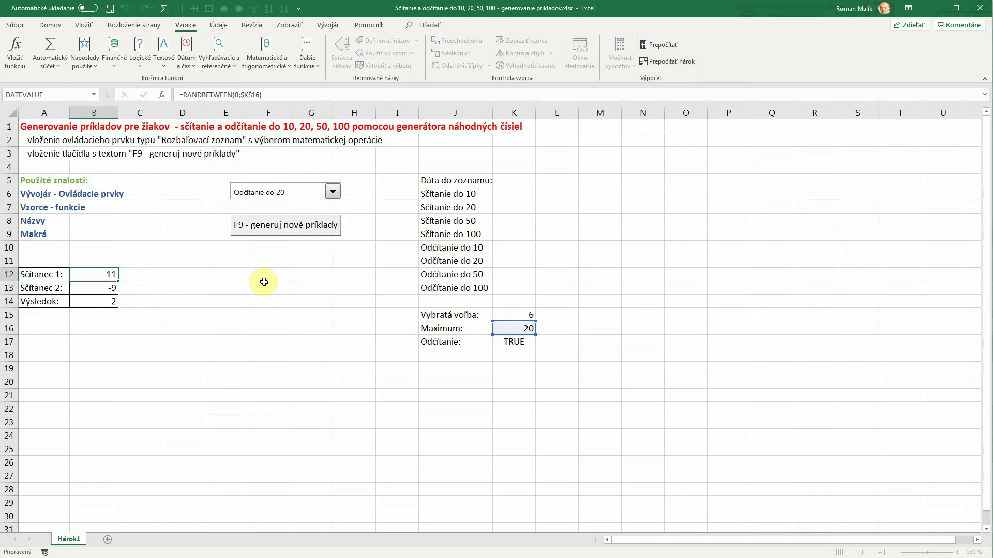
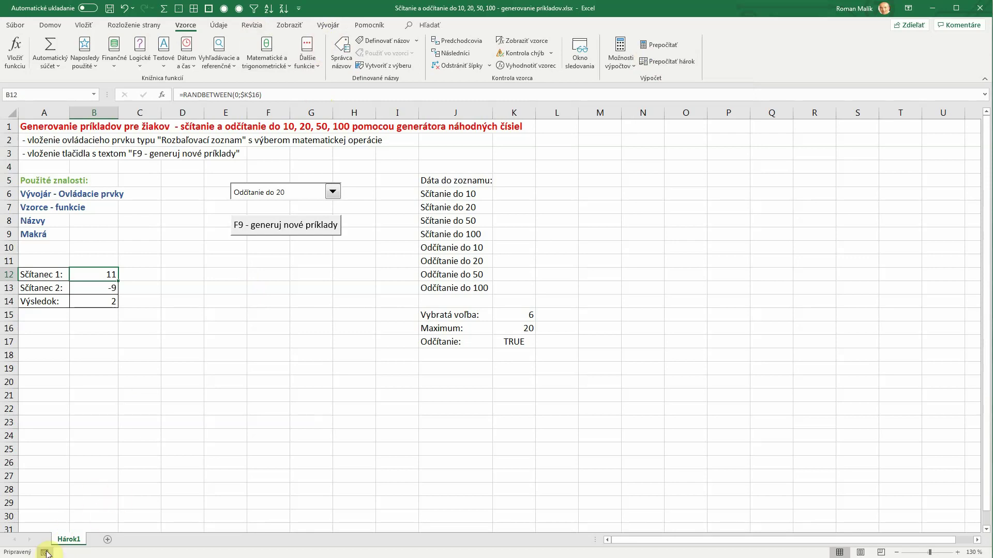
- Start recording macro 'PrepočítajHárok', stored in Tento zošit, with no shortcut key
click(45, 553)
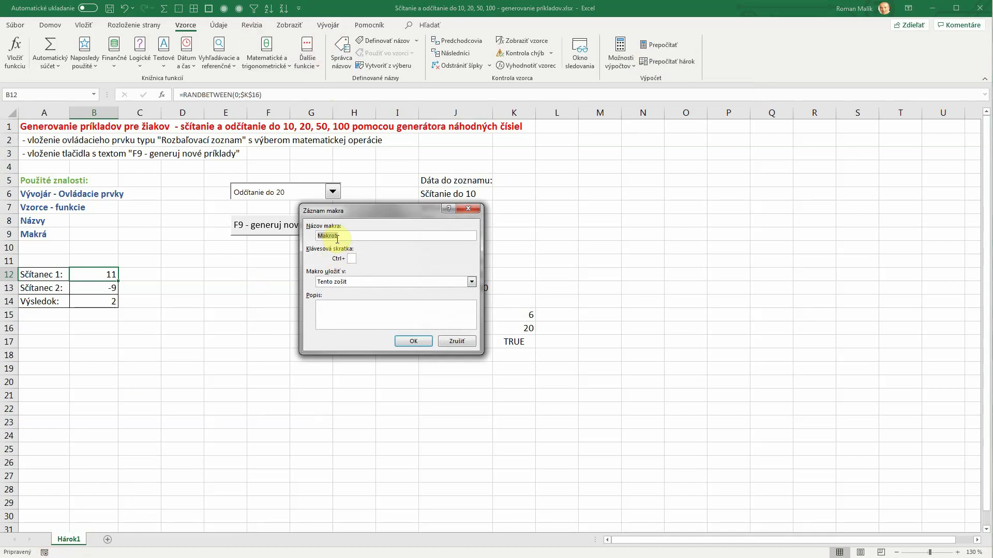
text(Prepočítaj)
text(Hárok)
click(346, 235)
text(_)
key(BackSpace)
click(352, 257)
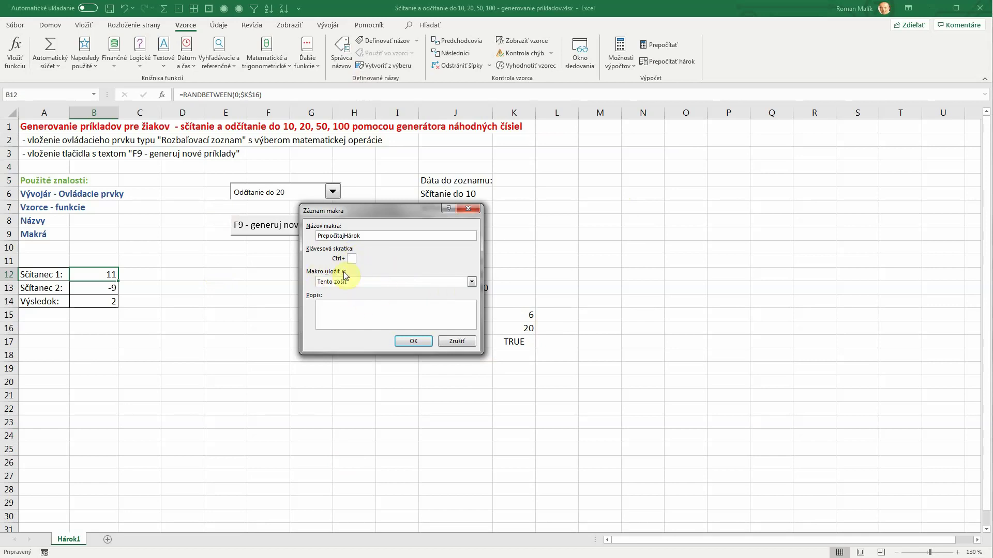
click(345, 292)
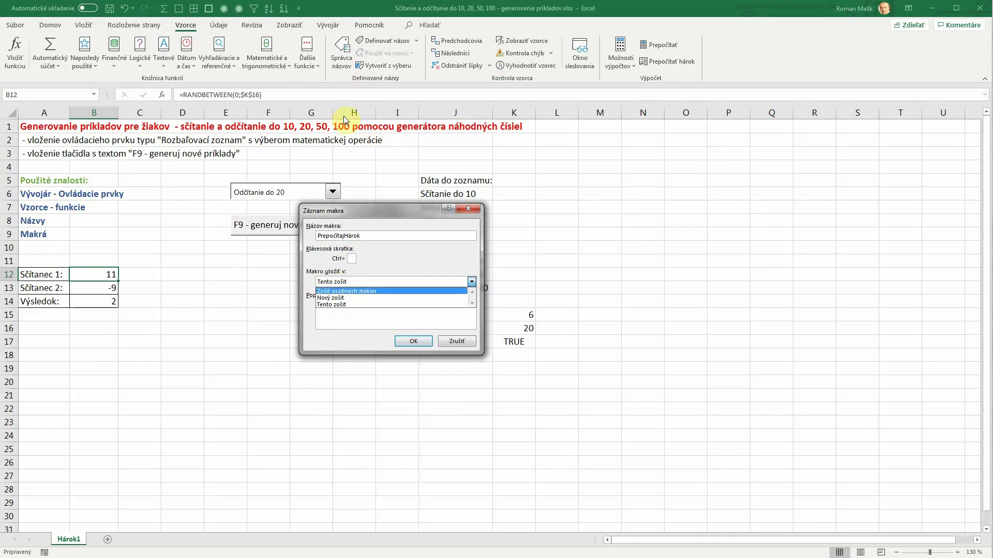
click(334, 306)
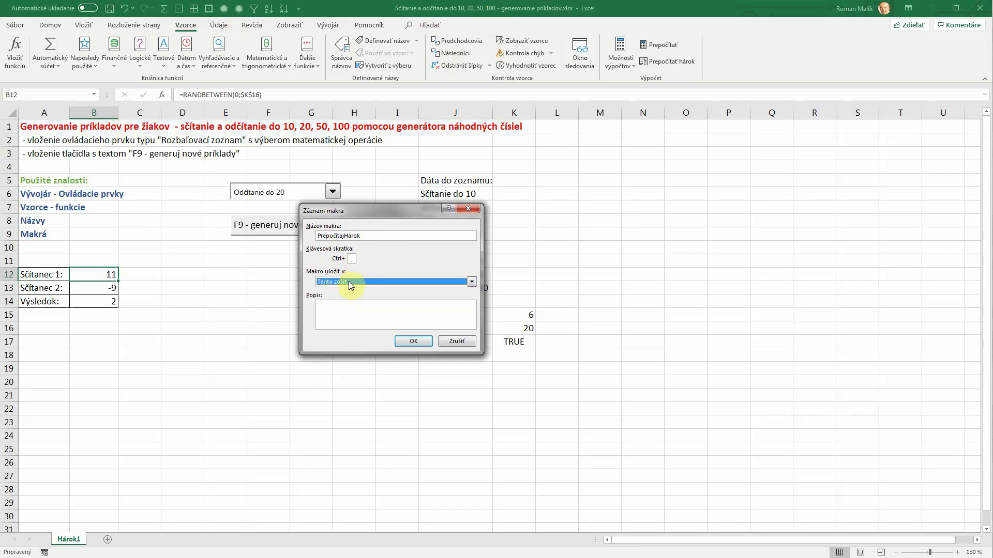
click(335, 311)
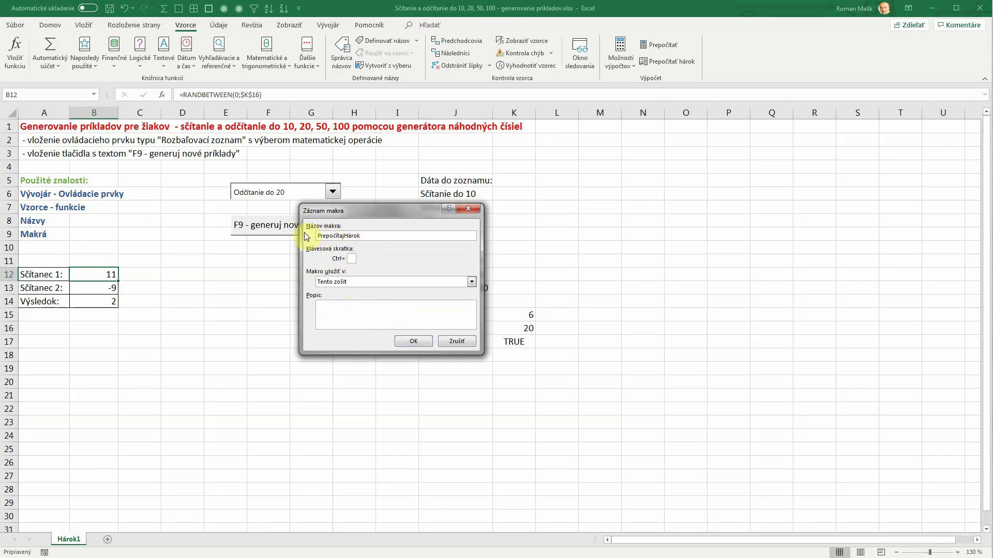
click(418, 342)
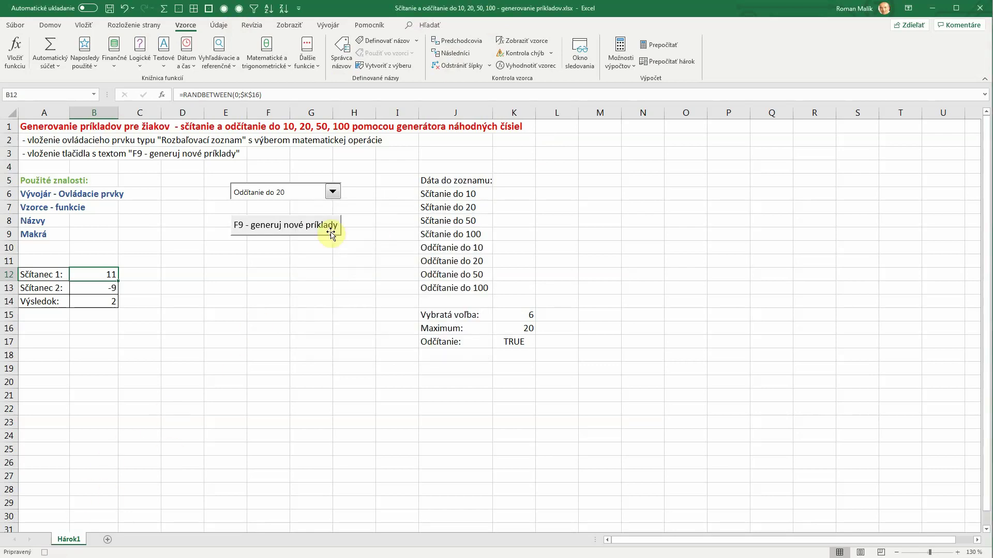
- Record a sheet recalculation from the Vzorce tab, giving 12, -9, 3, then stop recording
click(328, 26)
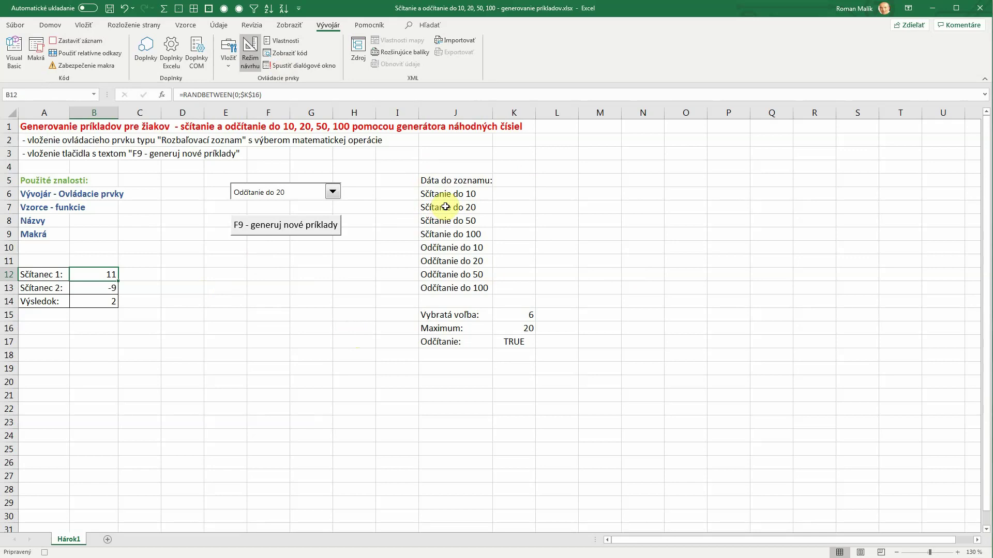
click(190, 27)
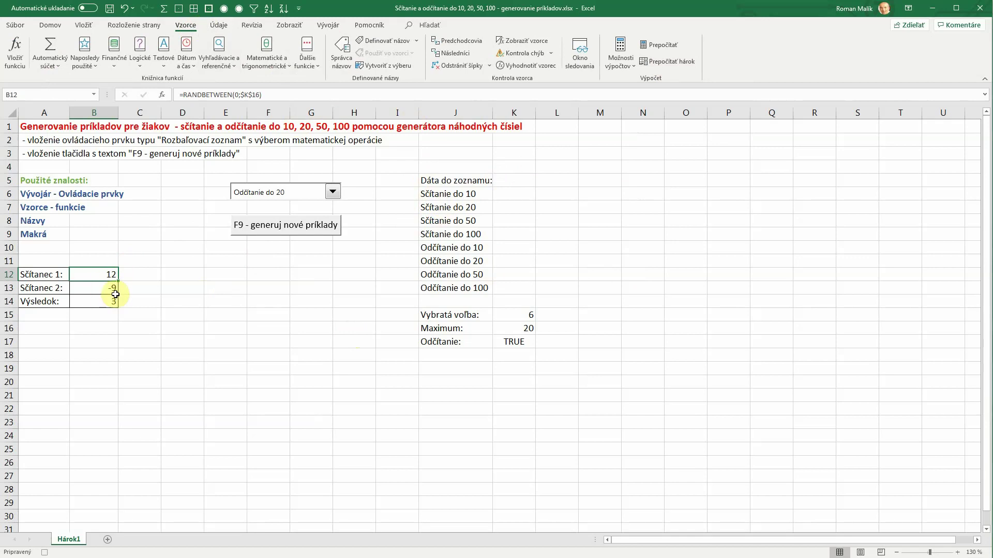
click(331, 26)
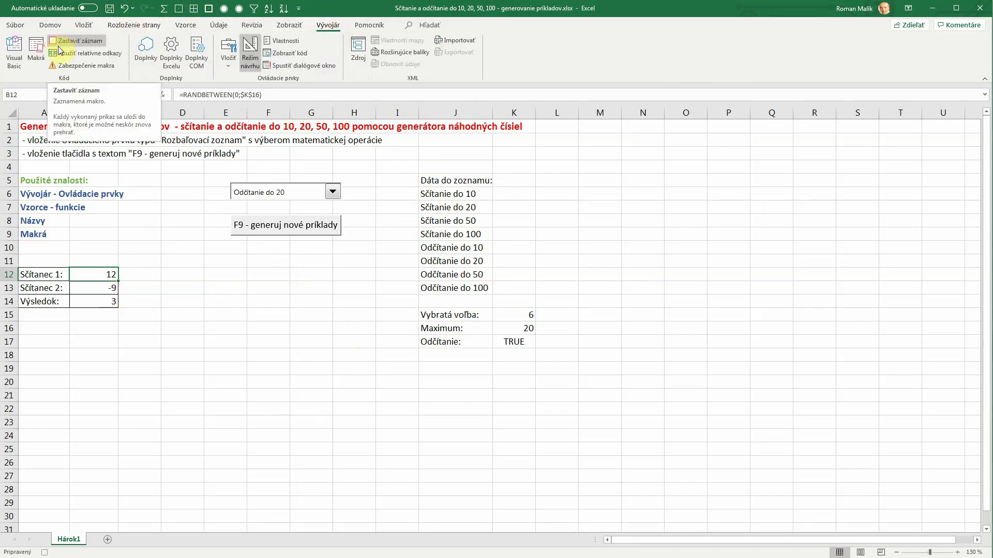
click(47, 552)
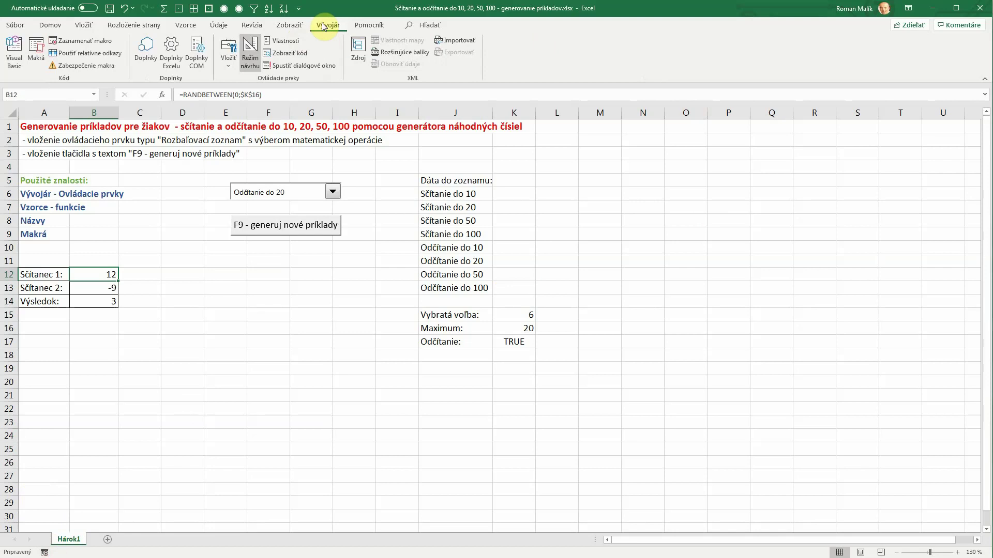
- Open PrepočítajHárok from Makrá in the VBA editor and examine its ActiveSheet.Calculate line
click(38, 48)
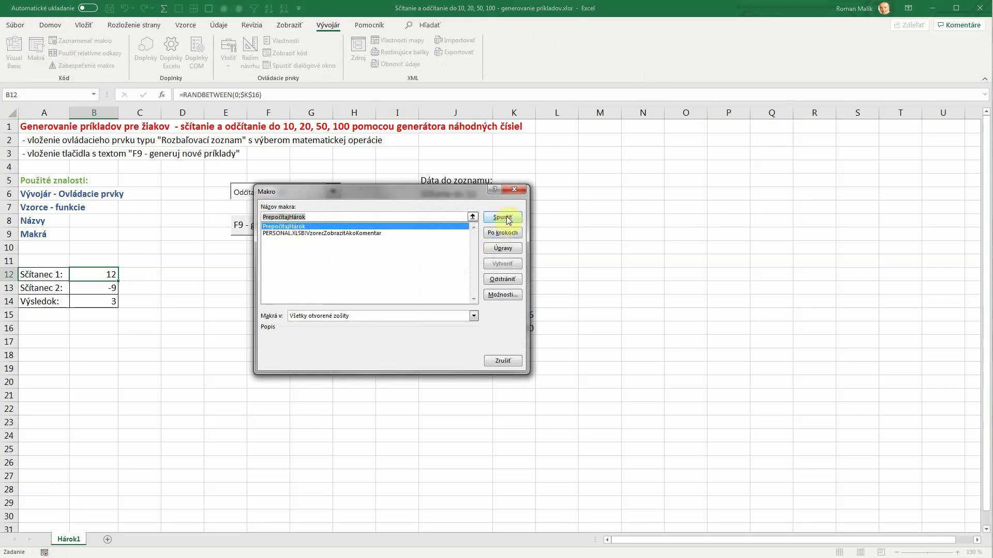
click(509, 251)
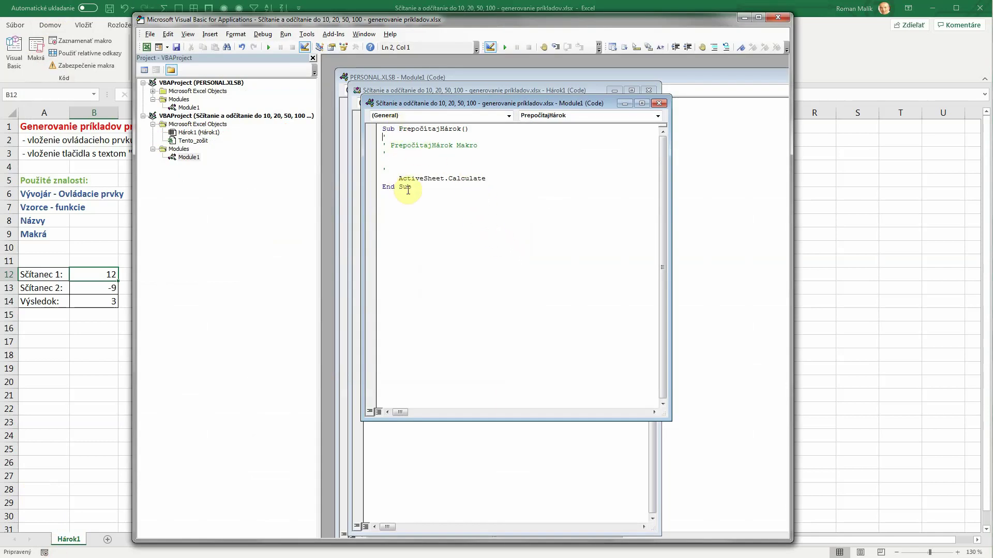
drag(398, 179, 441, 181)
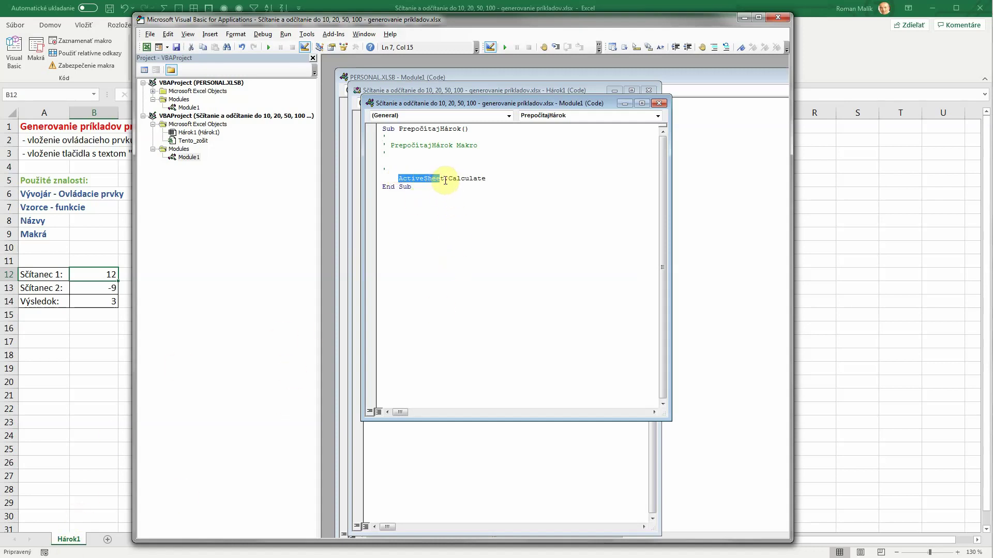
click(448, 179)
double_click(450, 179)
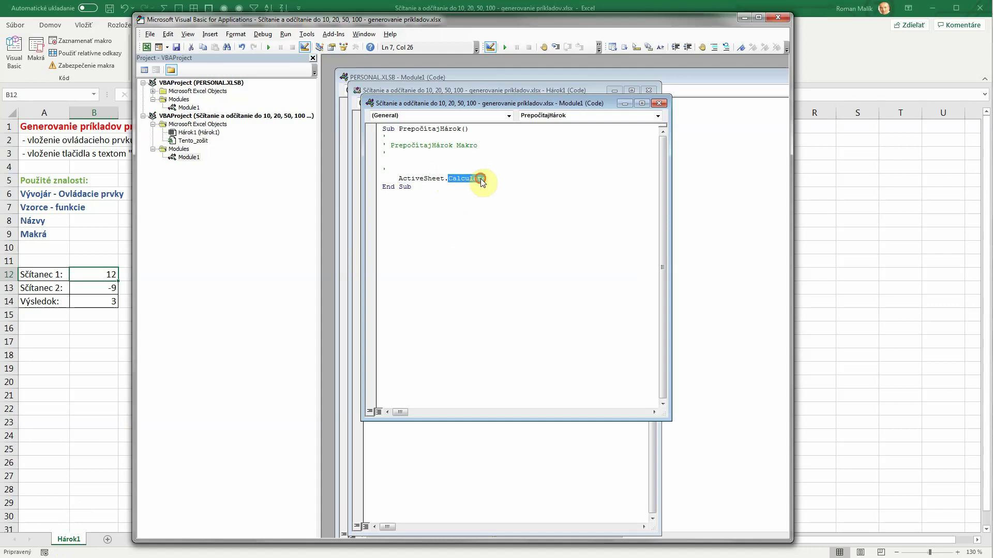
click(481, 180)
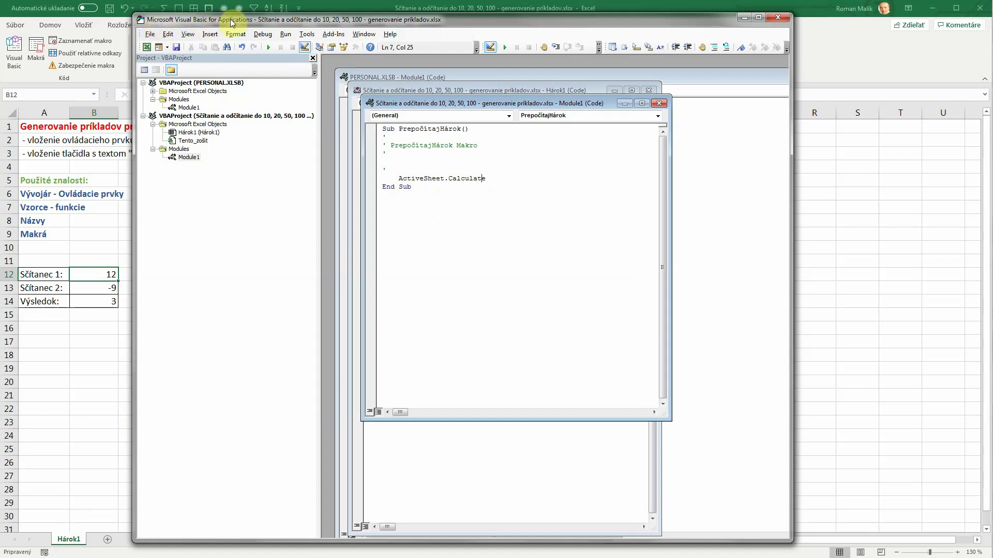
- Close the VBA editor and save the workbook as an Excel Macro-Enabled Workbook (.xlsm)
click(779, 18)
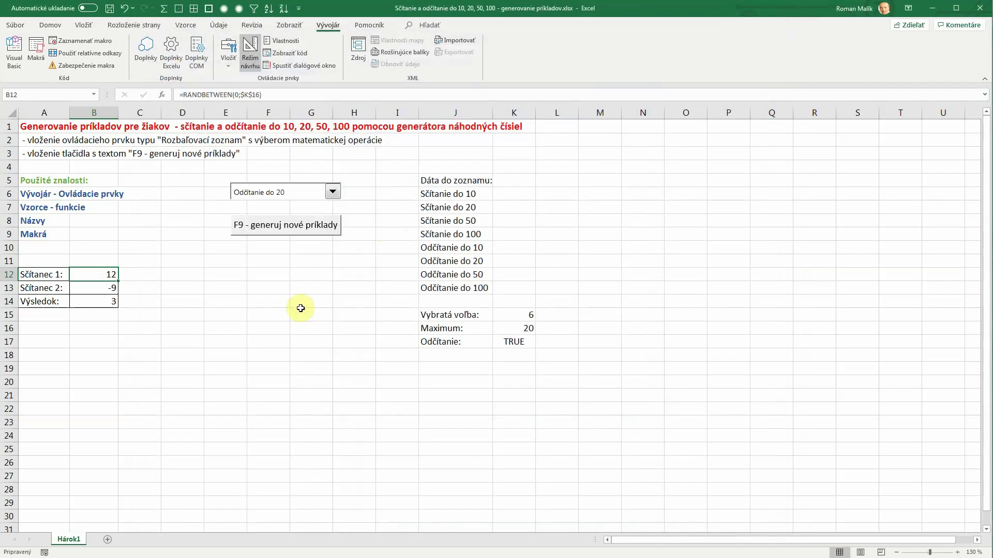
key(ctrl+s)
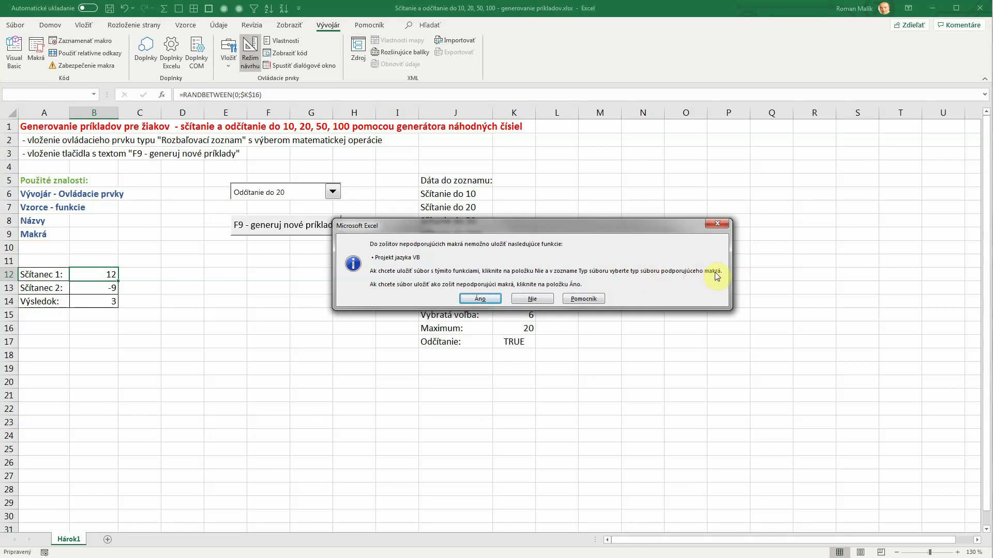
mouse_move(513, 228)
mouse_down()
mouse_move(489, 198)
mouse_move(574, 139)
mouse_up()
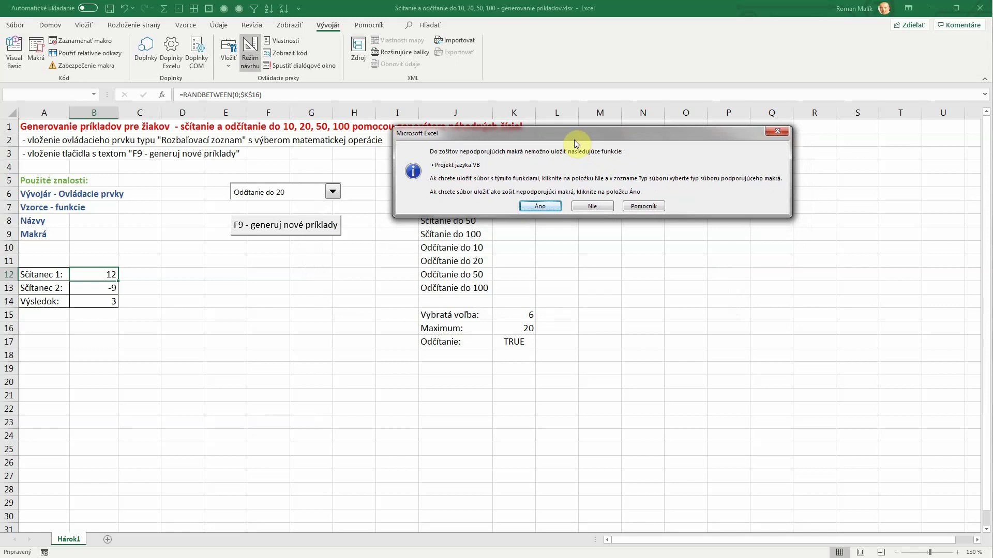
click(593, 206)
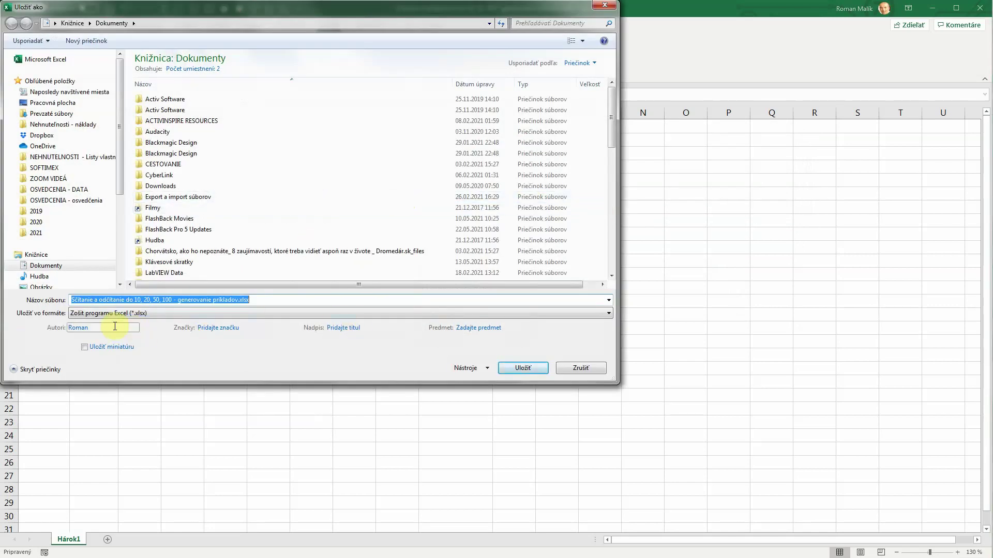
click(102, 314)
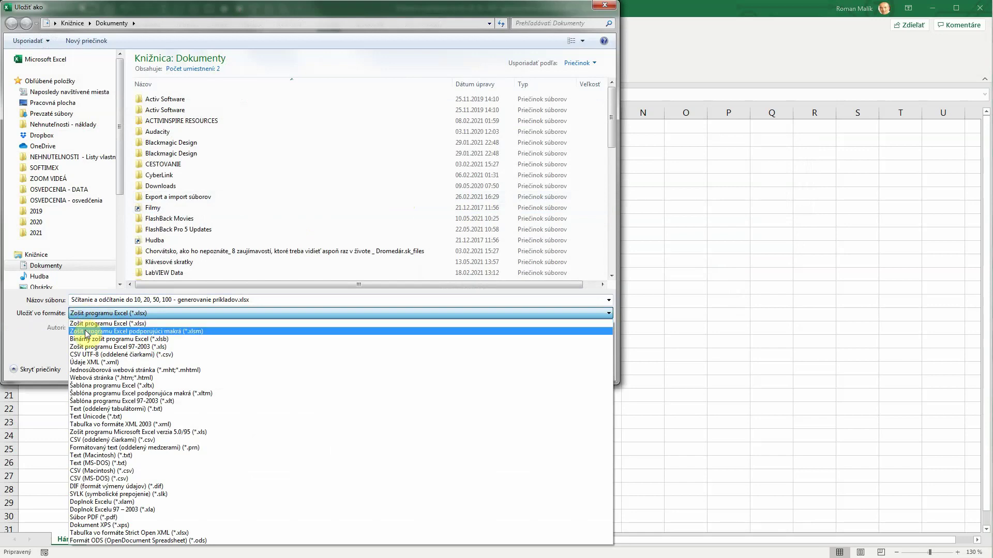
click(195, 333)
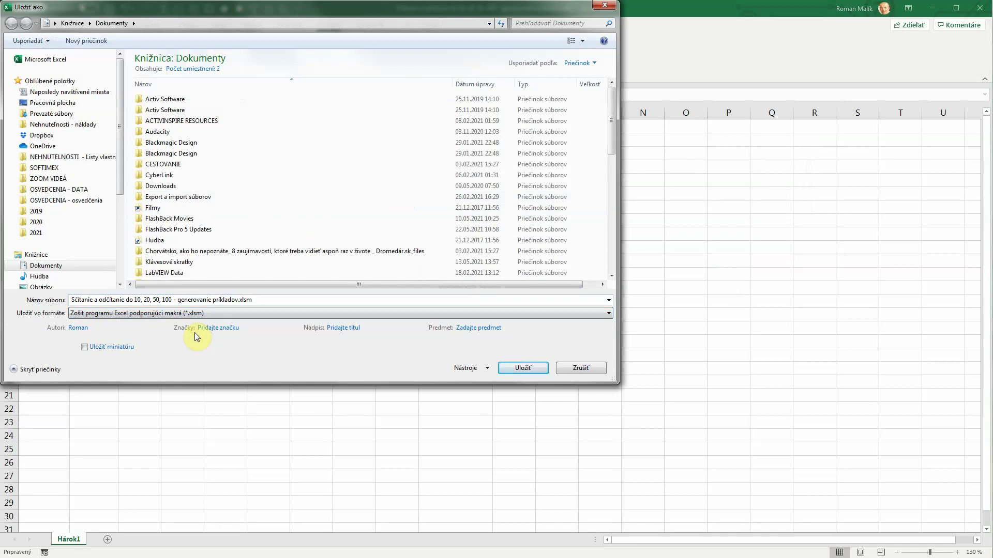
click(517, 365)
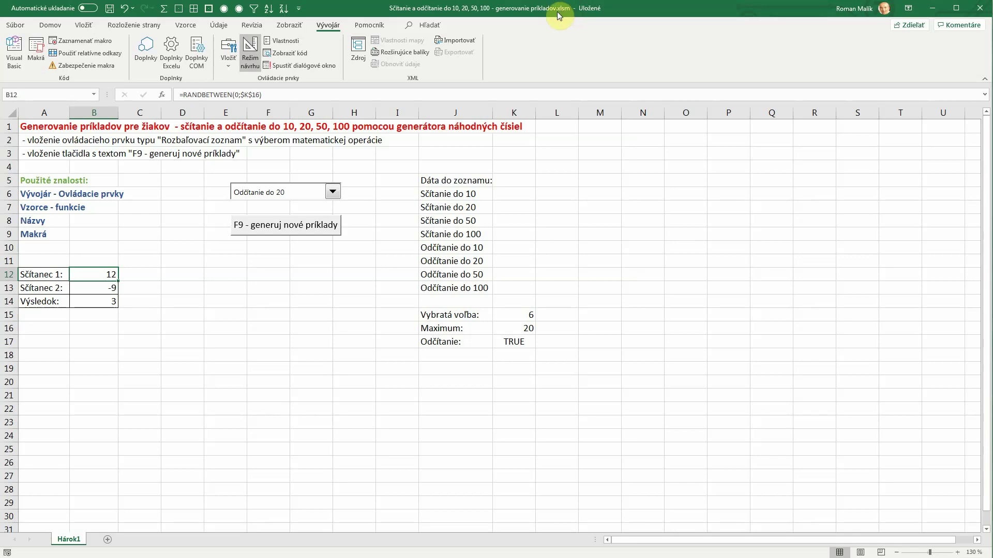
- Assign PrepočítajHárok to the 'F9 - generuj nové príklady' button via Priradiť makro
right_click(288, 228)
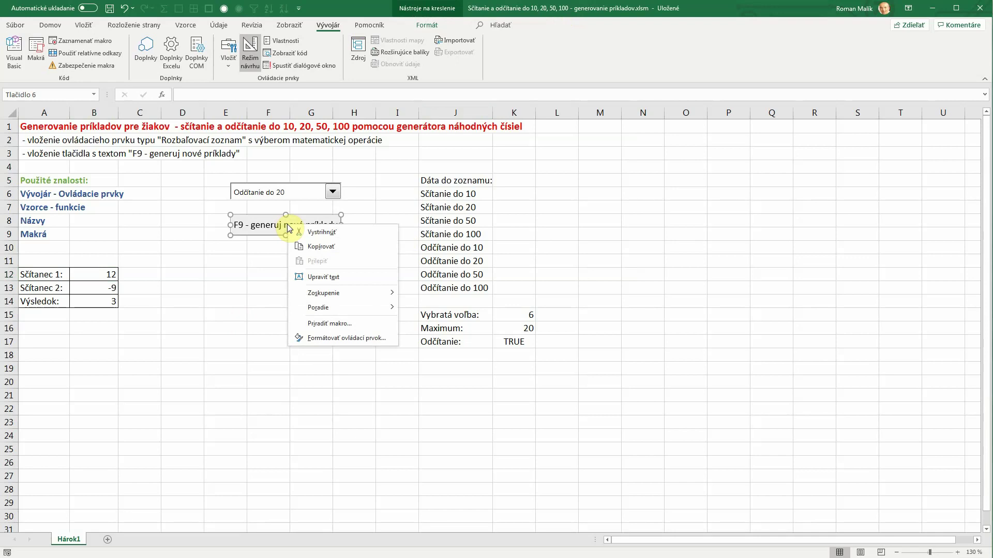
click(329, 324)
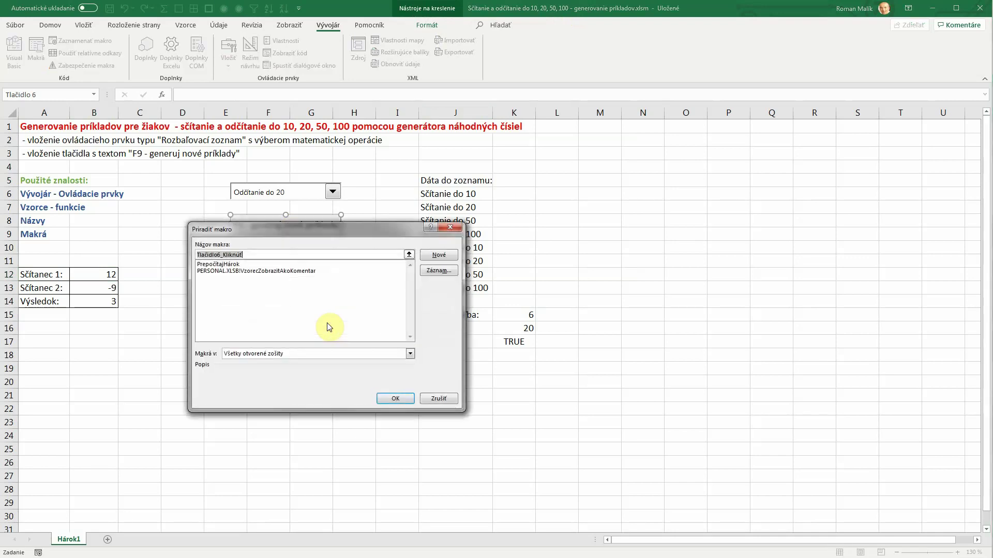
click(232, 264)
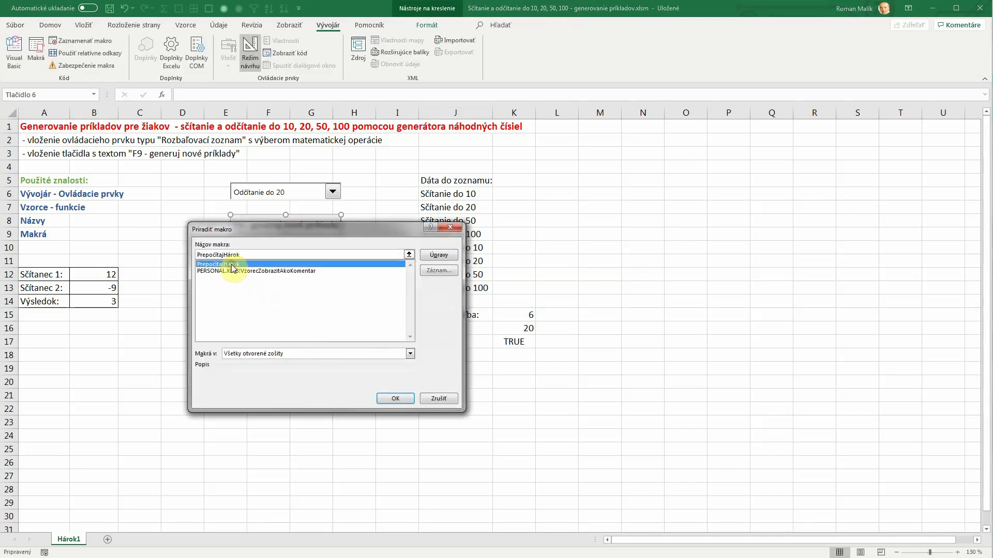
click(394, 399)
click(280, 320)
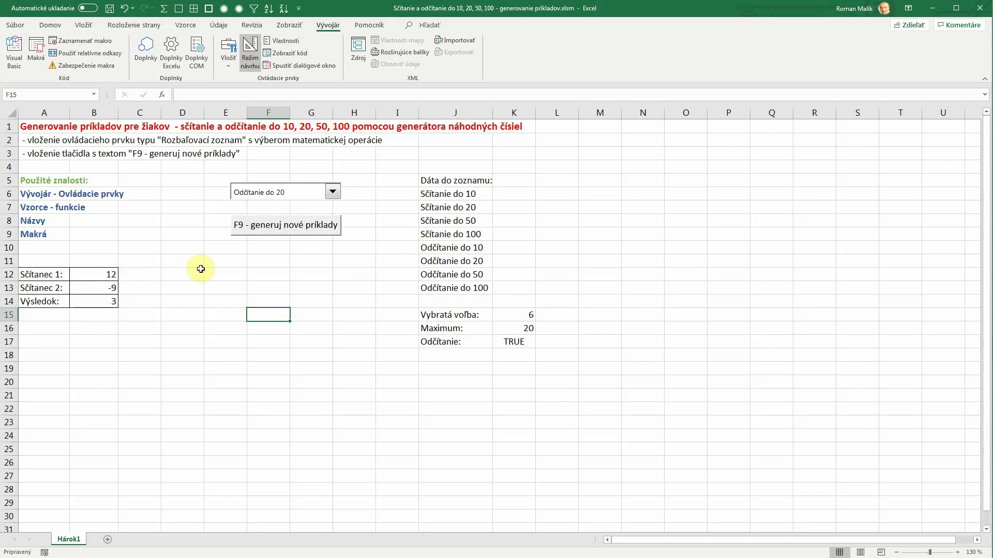
- Leave design mode and generate new exercises with the F9 button a few times
click(281, 228)
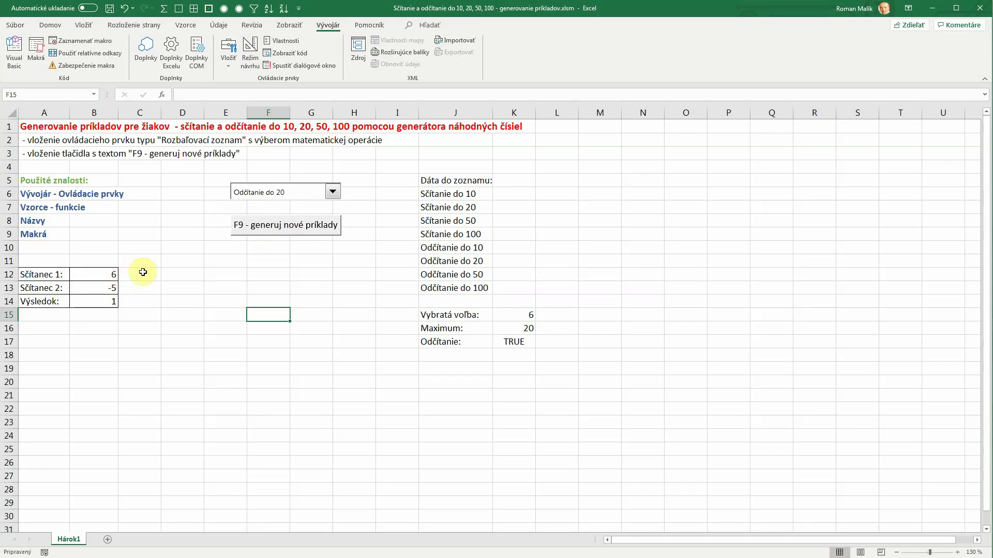
click(274, 231)
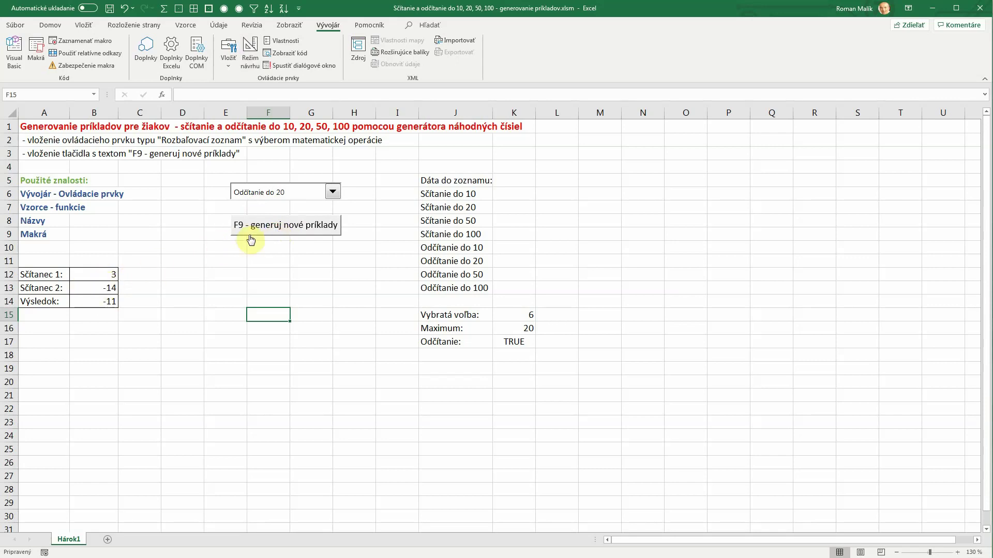
click(249, 231)
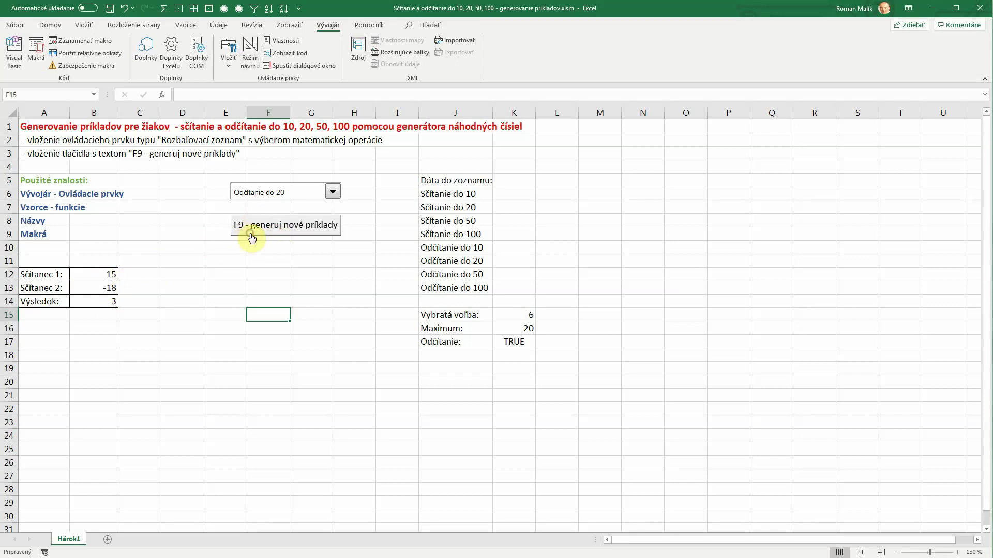
- Choose Sčítanie do 10, then Odčítanie do 50, giving the exercise 11, -31, -20
click(334, 195)
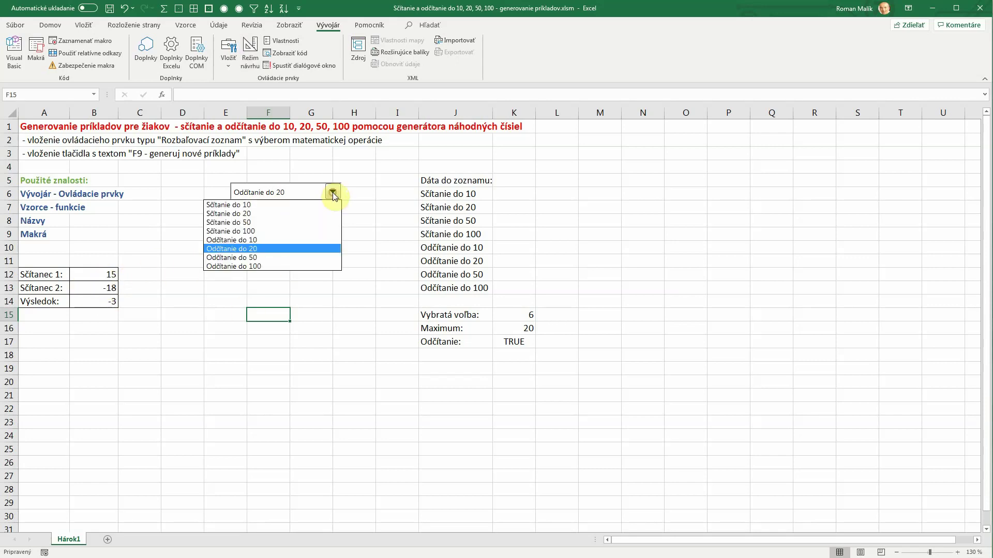
click(249, 206)
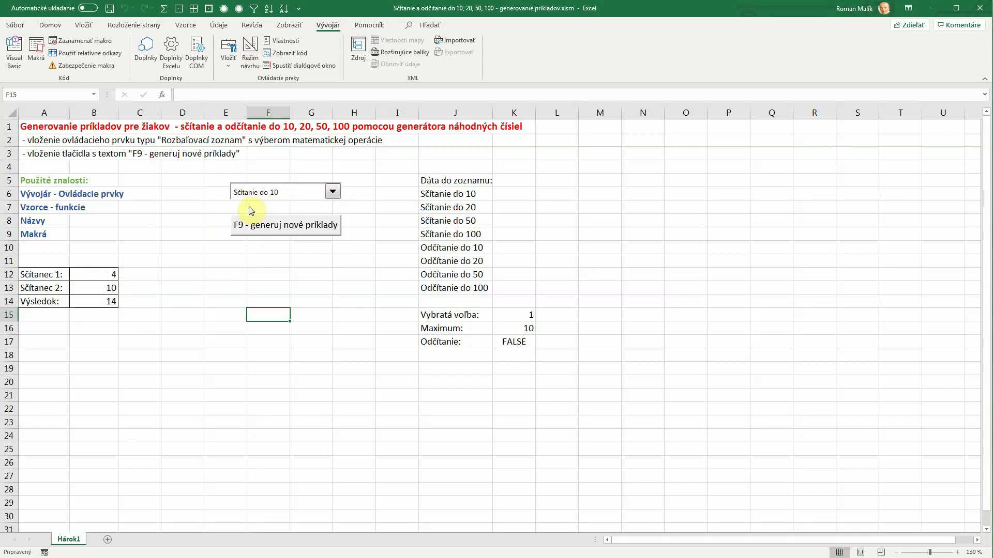
click(331, 193)
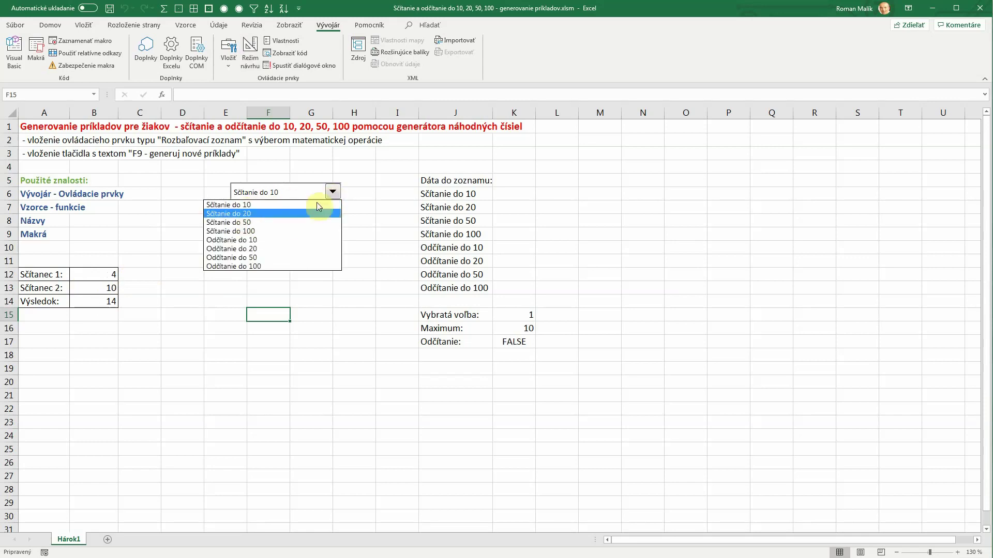
click(251, 257)
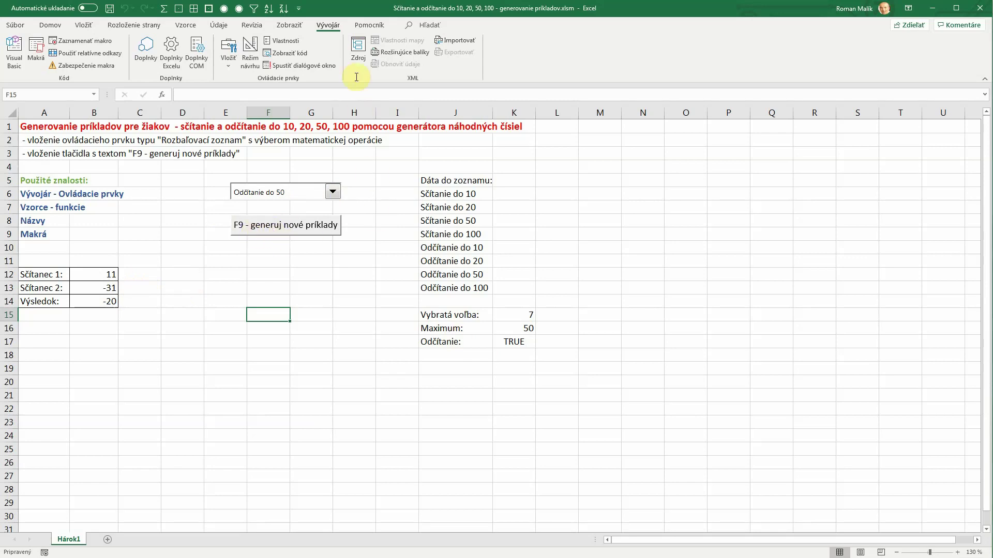
- Set workbook calculation options on the Vzorce tab to Manuálne
click(177, 27)
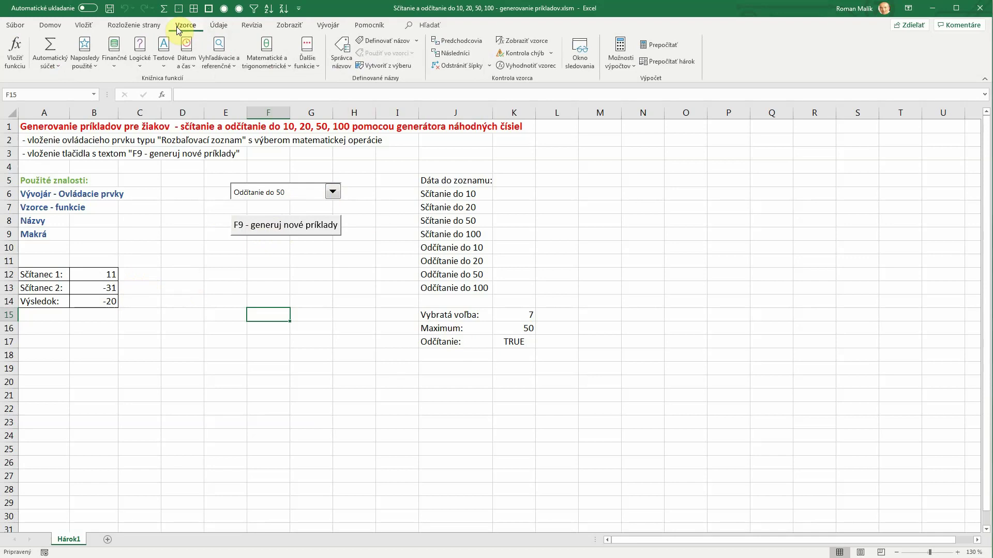
click(624, 63)
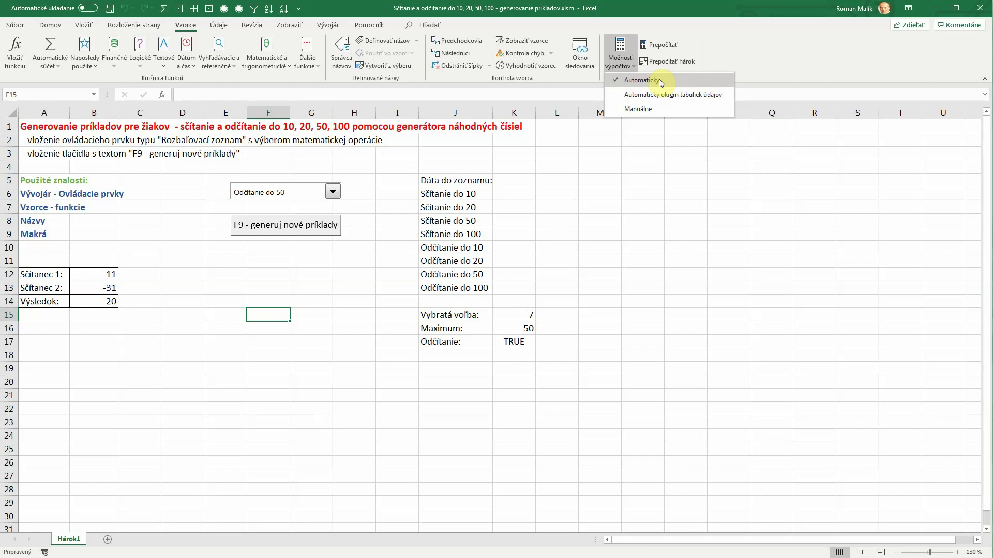
click(647, 109)
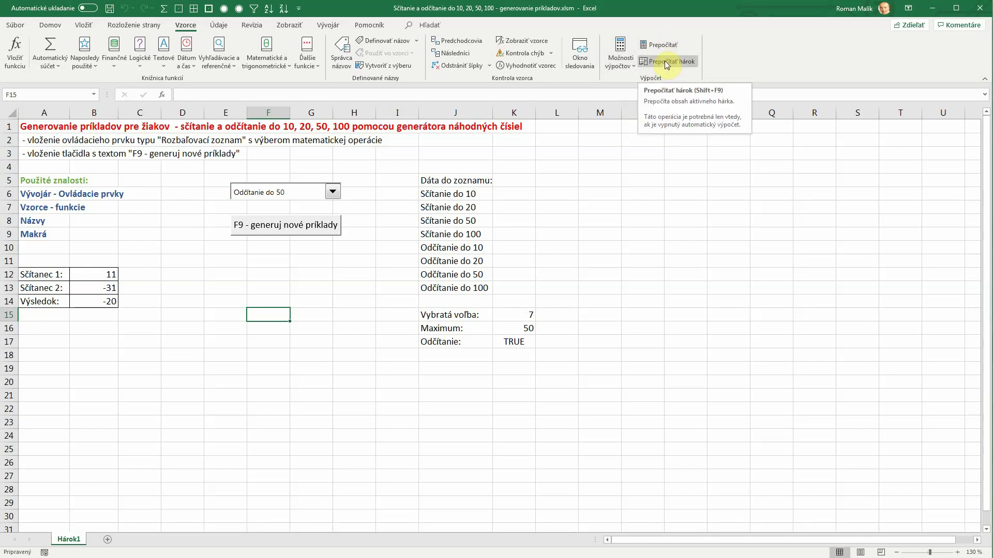
click(621, 56)
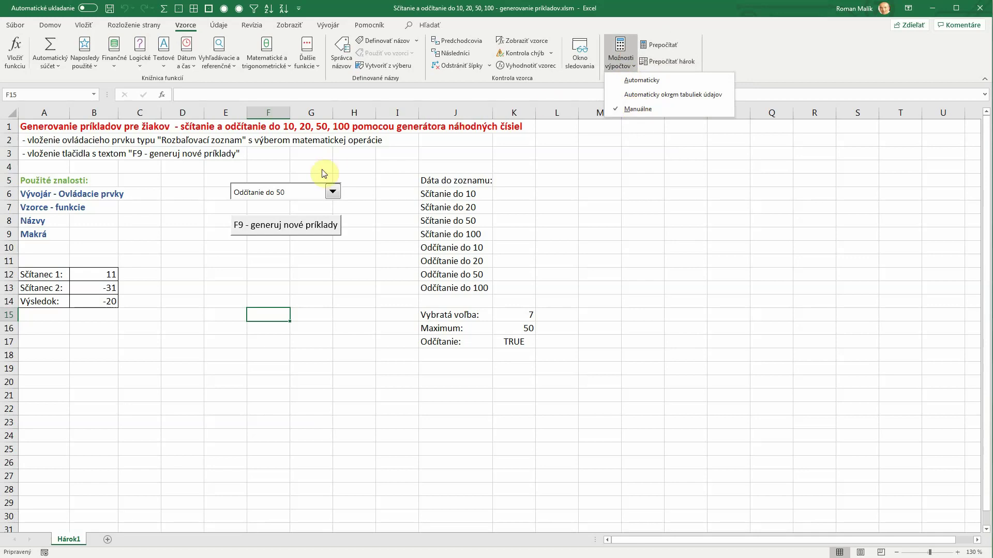
click(332, 194)
- Test Sčítanie do 50, then Sčítanie do 10, regenerating exercises until 0 + 10 = 10
click(331, 194)
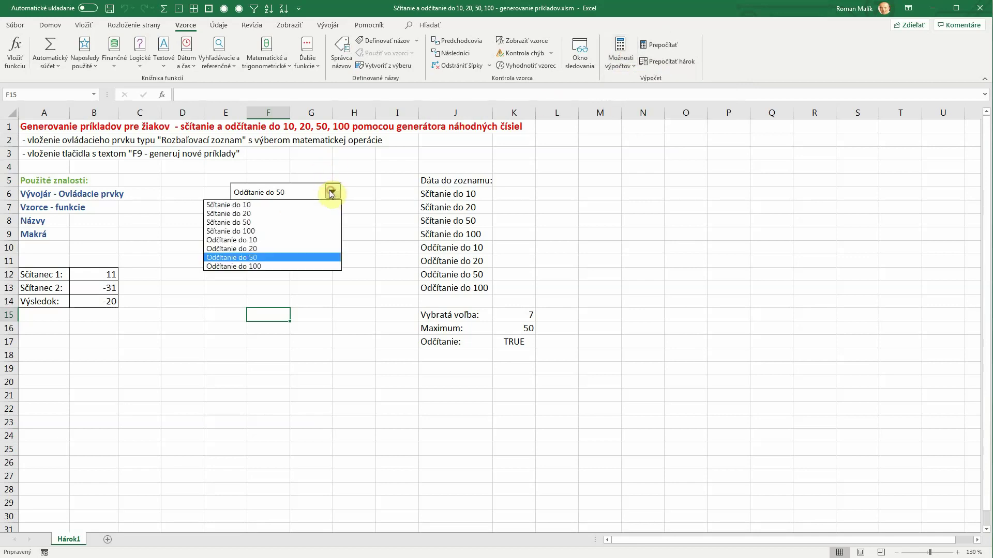
click(248, 222)
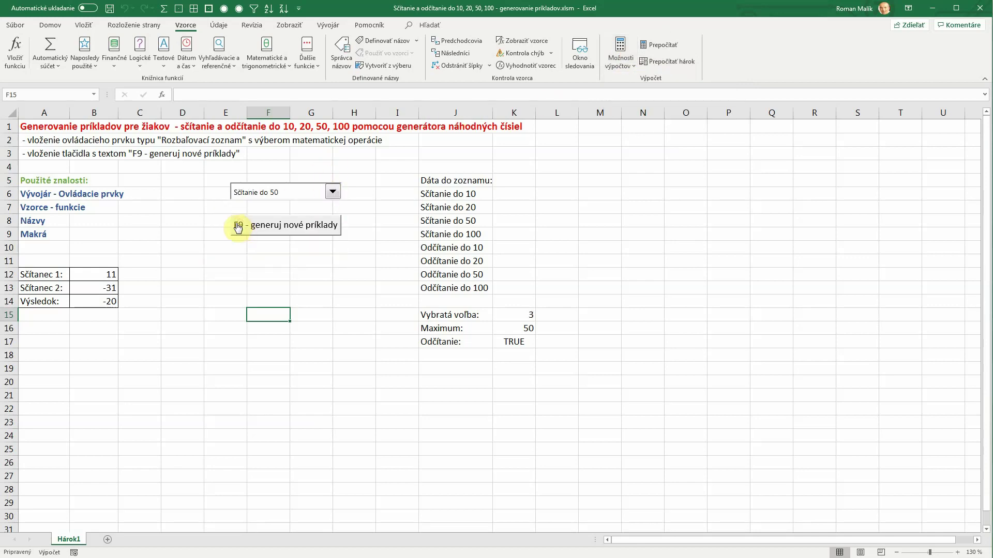
click(329, 189)
click(243, 205)
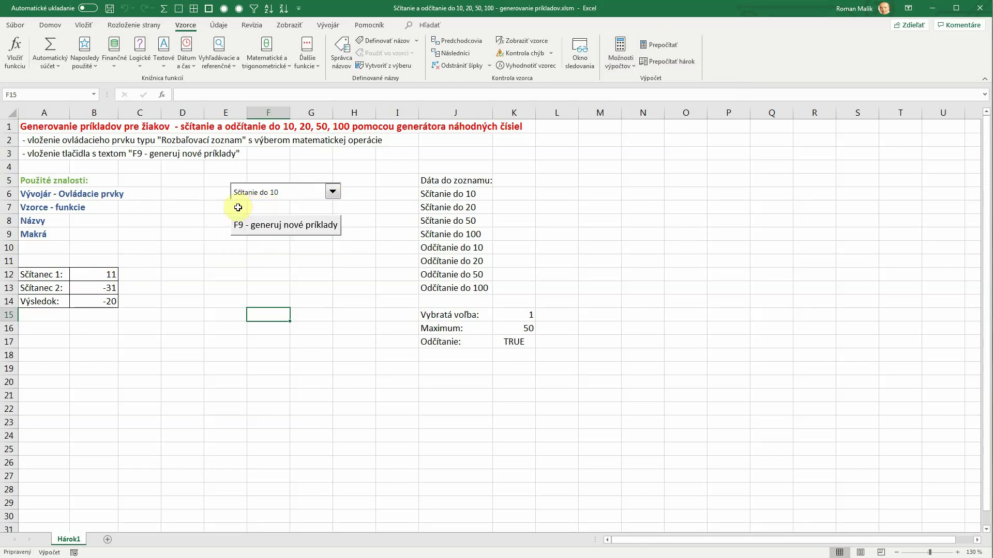
click(292, 229)
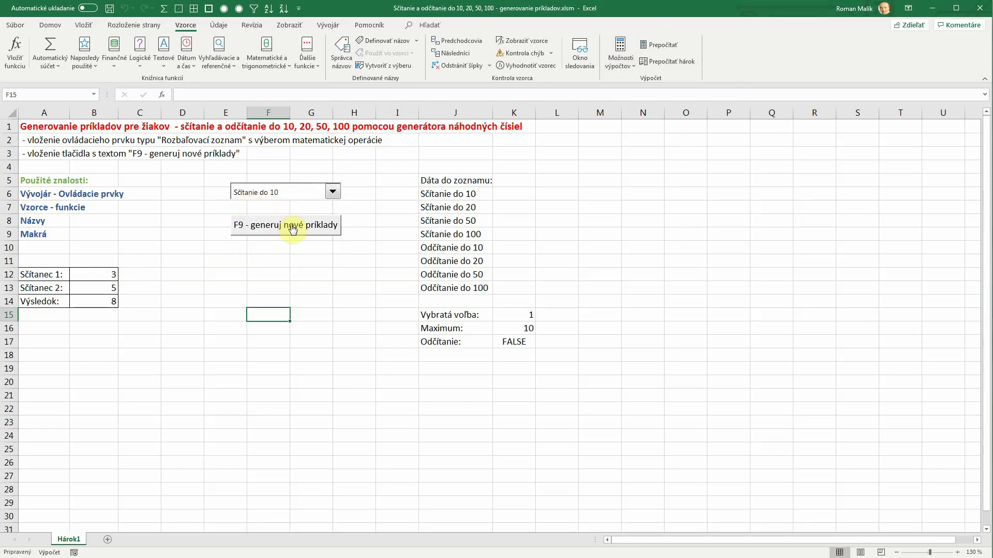
click(292, 229)
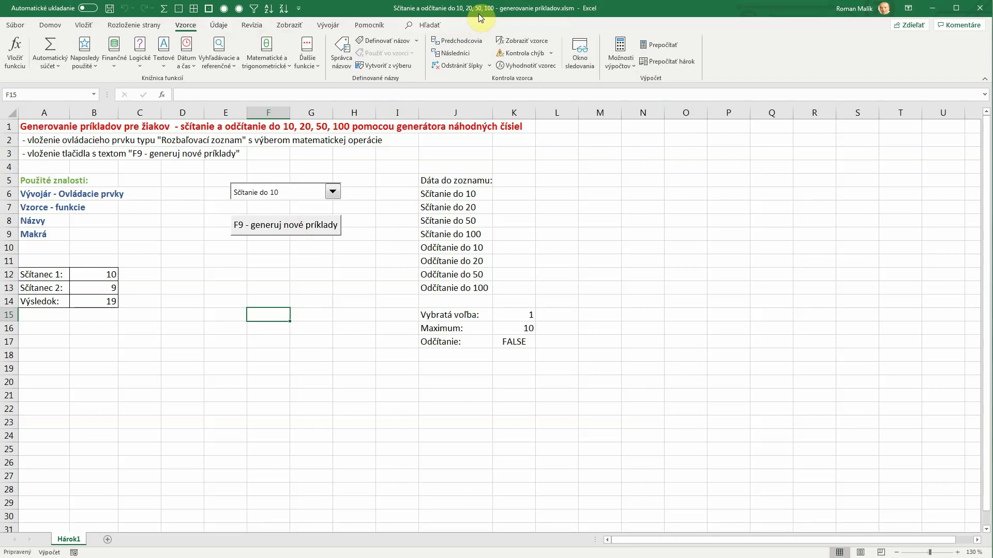
click(629, 66)
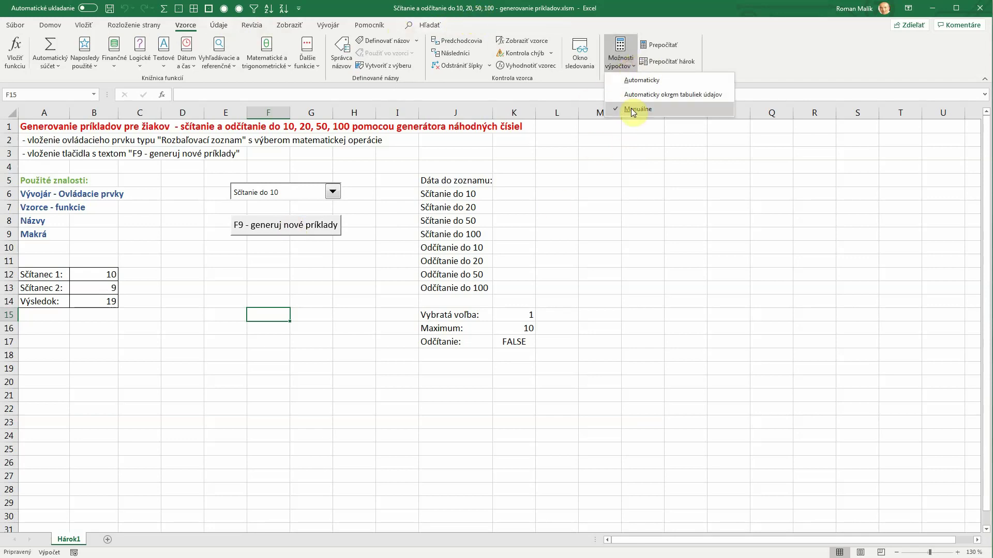
click(753, 44)
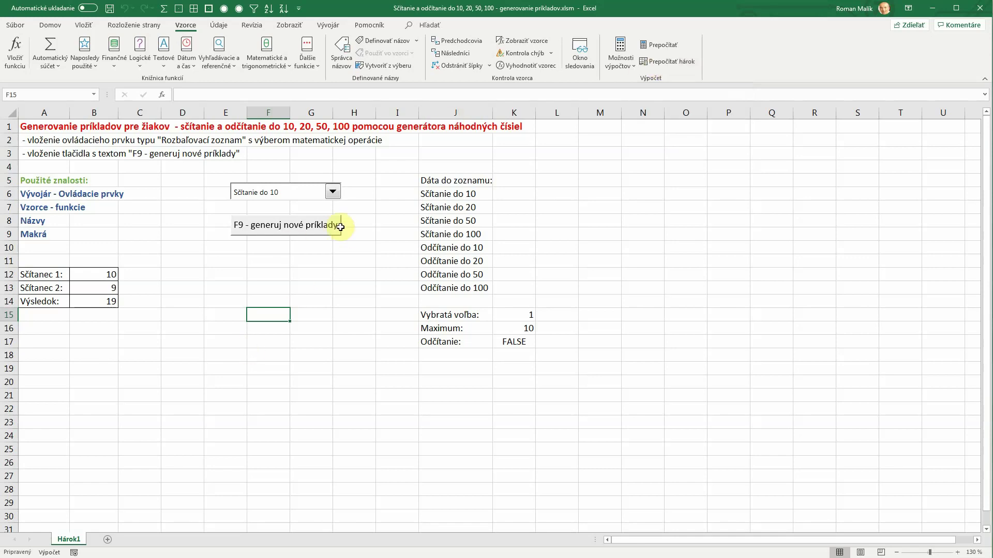
click(269, 234)
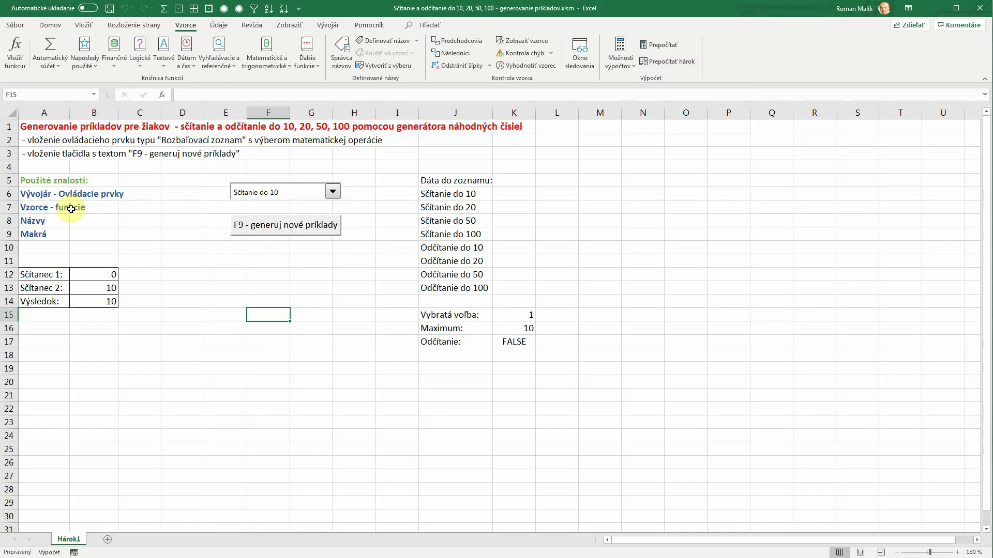
- Look over the notes in A9 and A8, then select the list range J6:J13
click(41, 233)
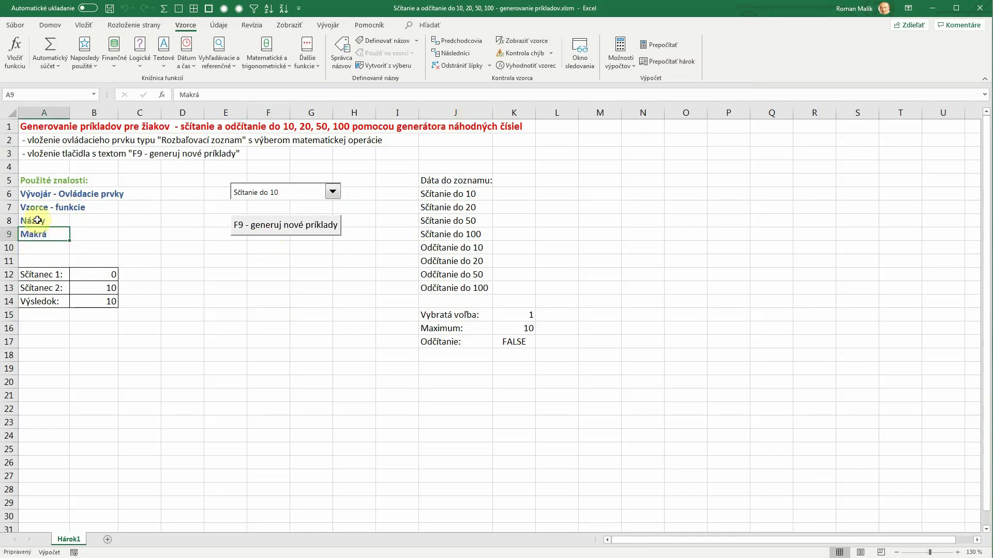
click(38, 220)
click(455, 314)
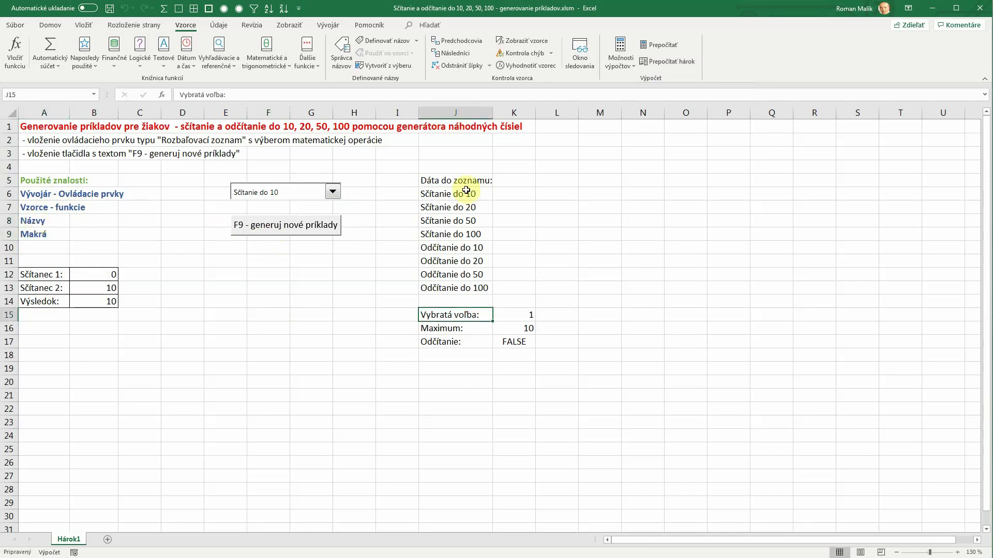
drag(456, 194, 464, 285)
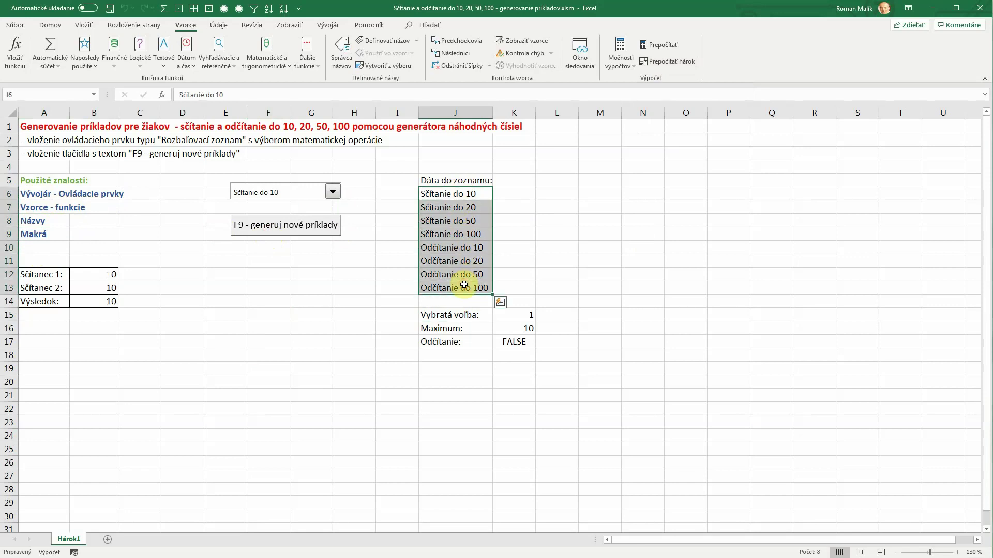
- Name J6:J13 'Zoznam' and K15 'Voľba' using the Name Box
click(35, 95)
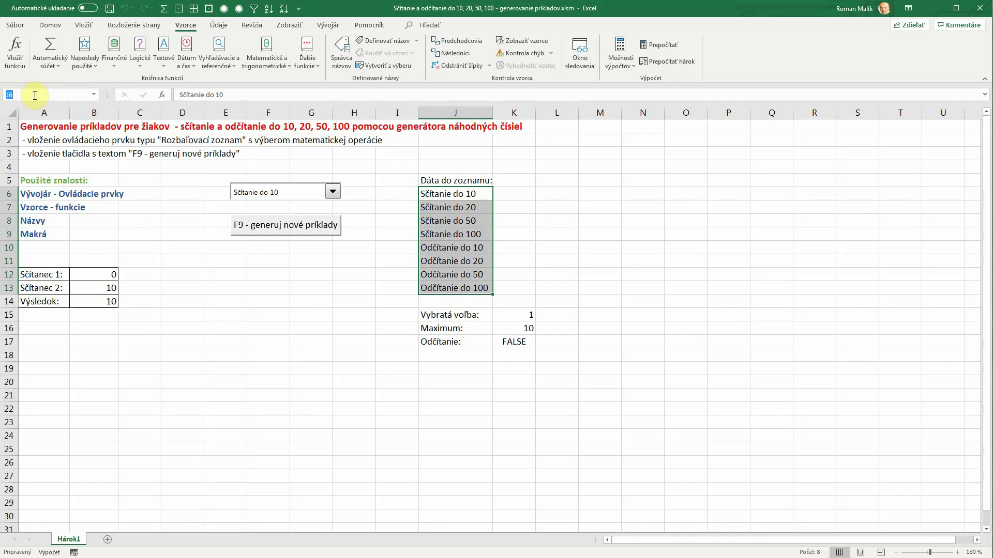
text(Zoznam)
key(Return)
click(531, 315)
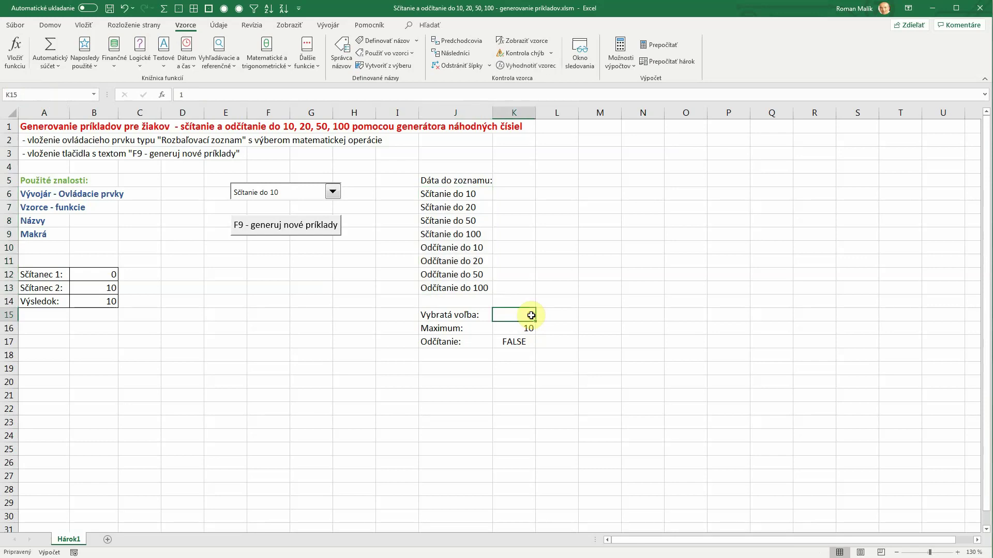
text(1)
click(32, 94)
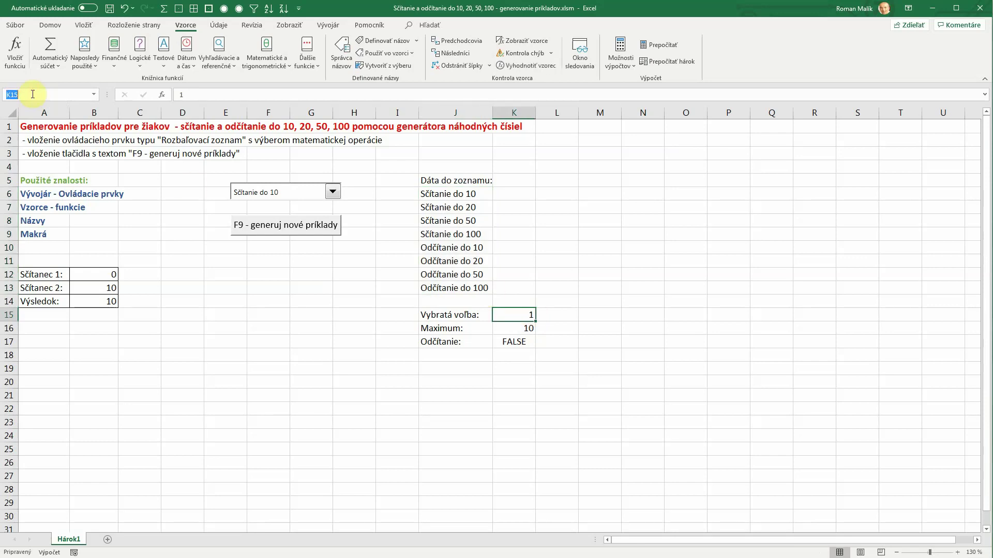
text(Voľba)
- Name K16 'Maximum' and K17 'Odčítanie', then reselect J6:J13 to verify Zoznam
click(530, 331)
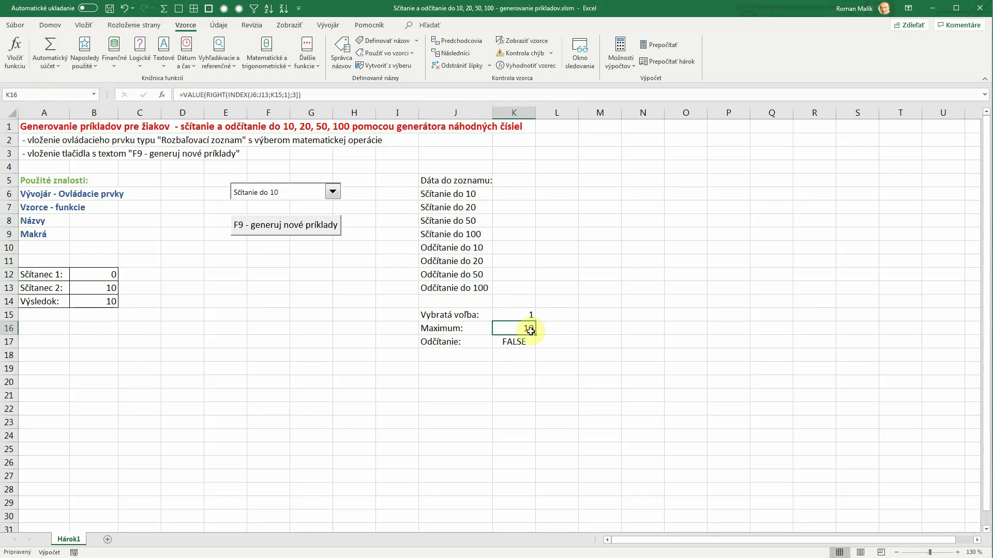
click(64, 95)
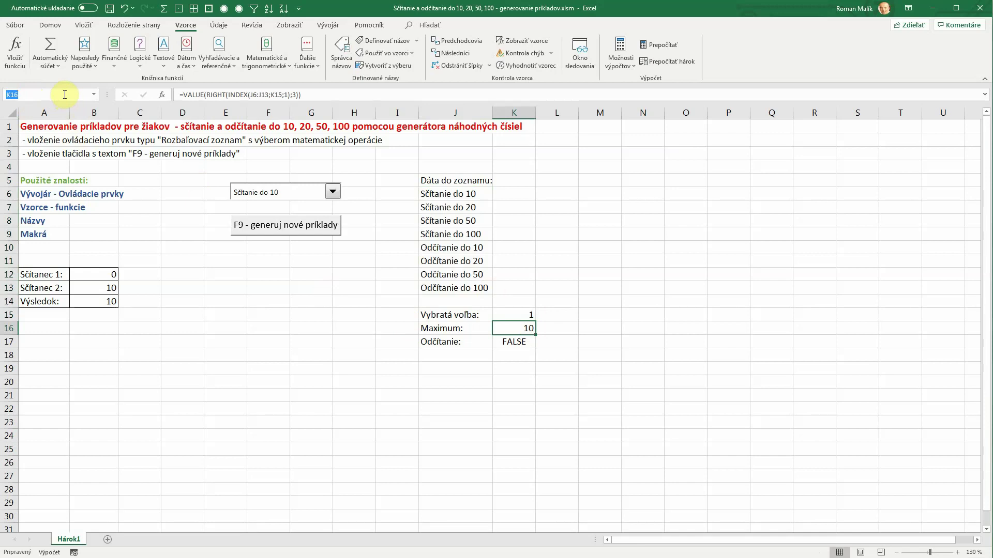
text(Maximum)
key(Return)
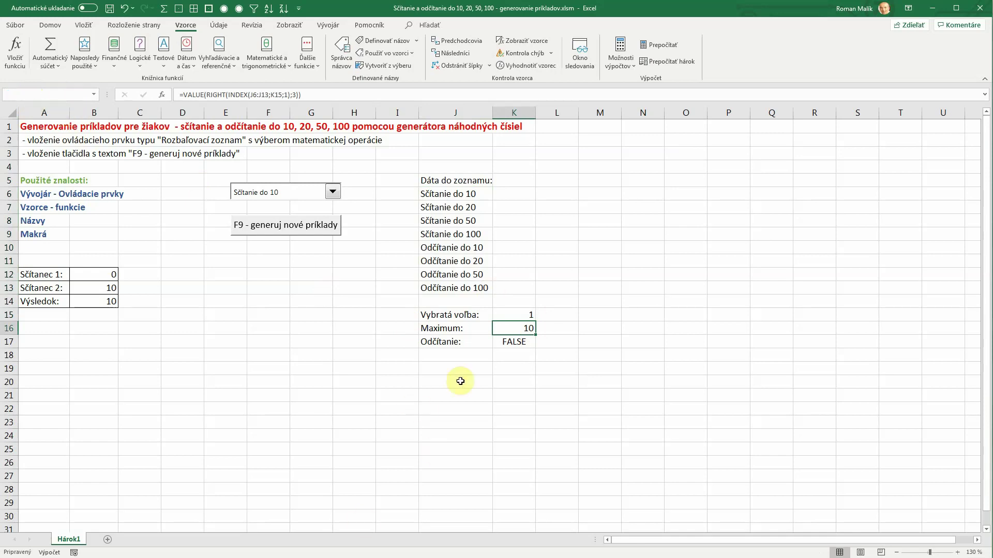
click(513, 345)
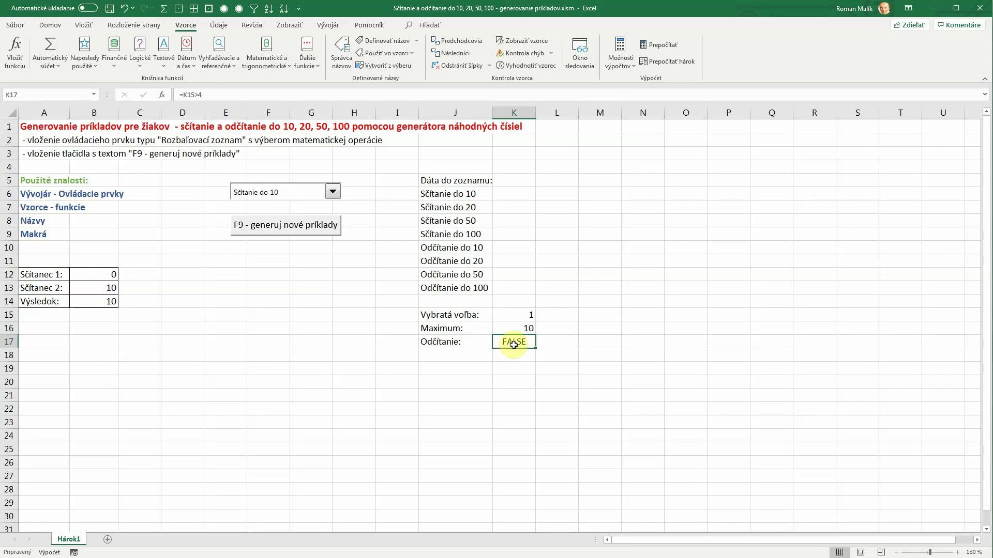
click(42, 95)
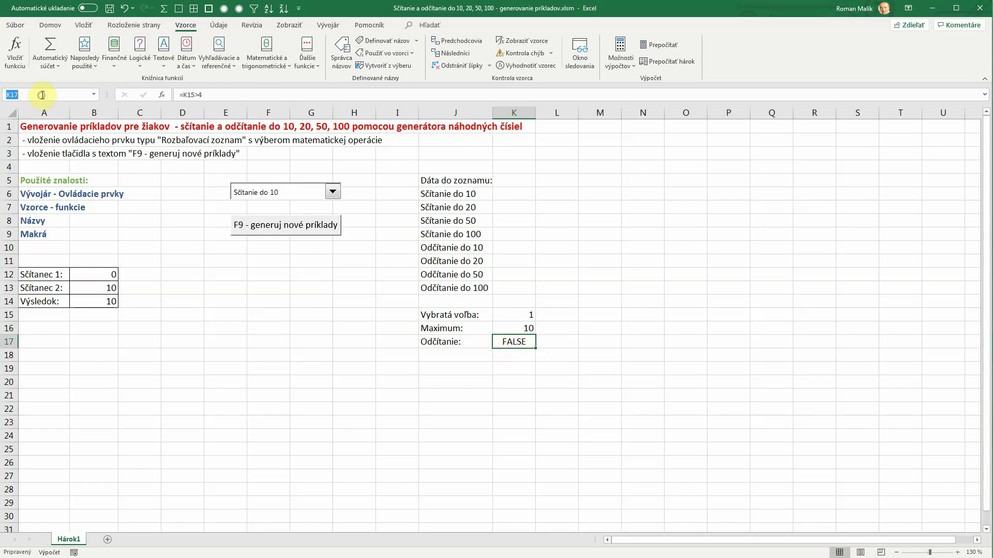
text(Odč)
text(ítanie)
key(Return)
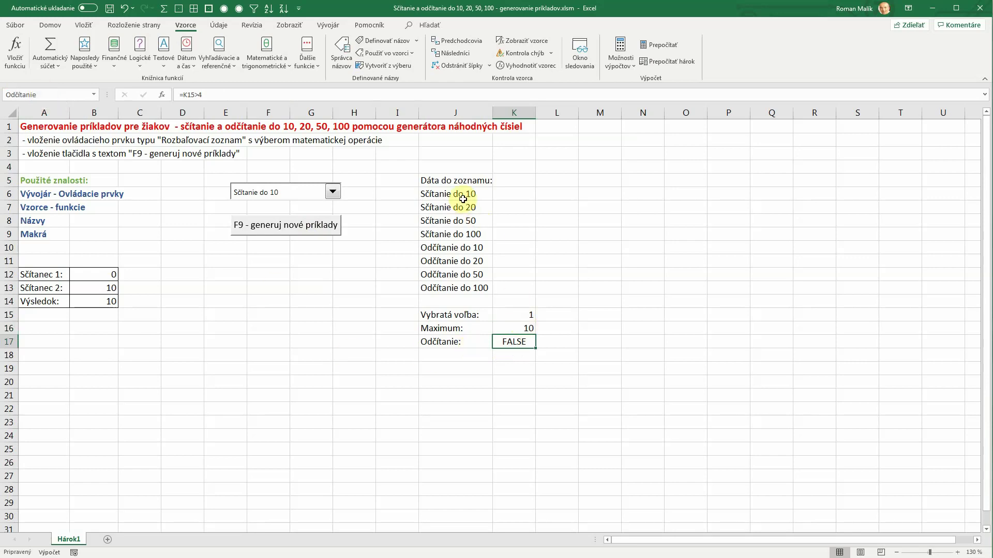
drag(463, 199, 465, 283)
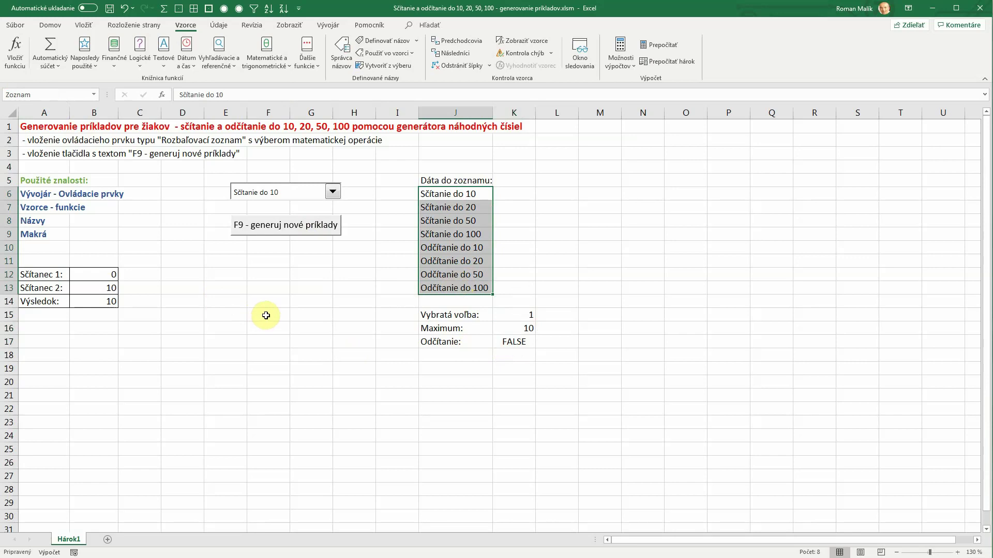
click(266, 316)
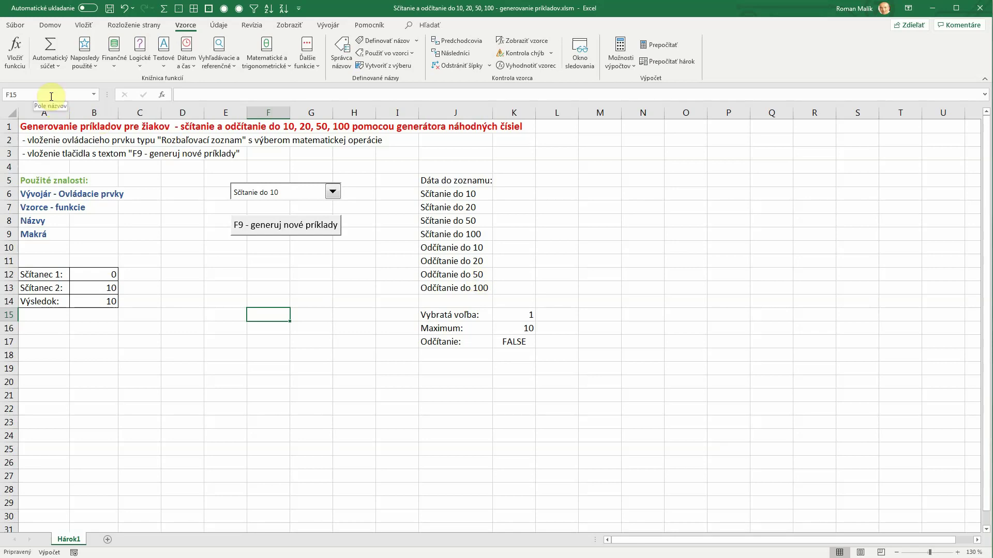
click(93, 95)
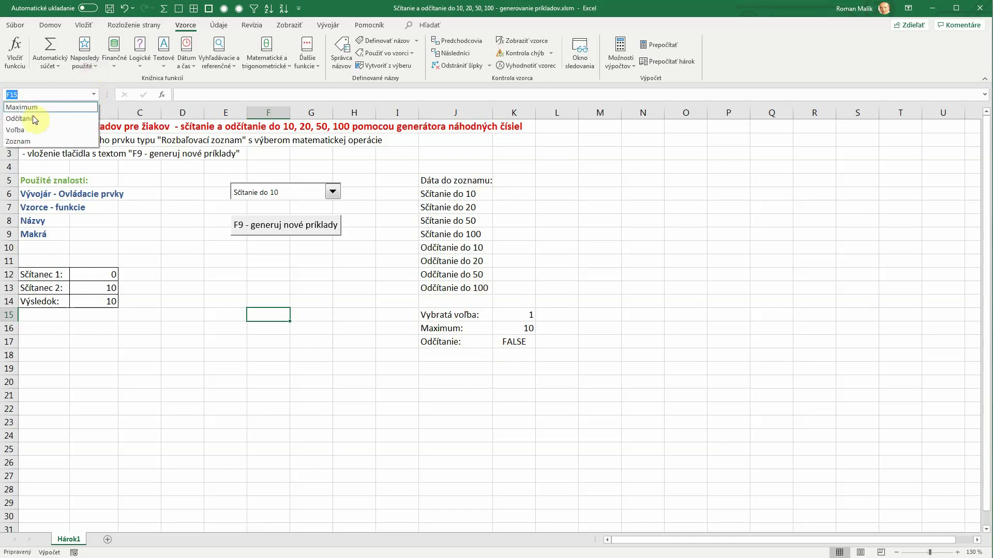
click(21, 130)
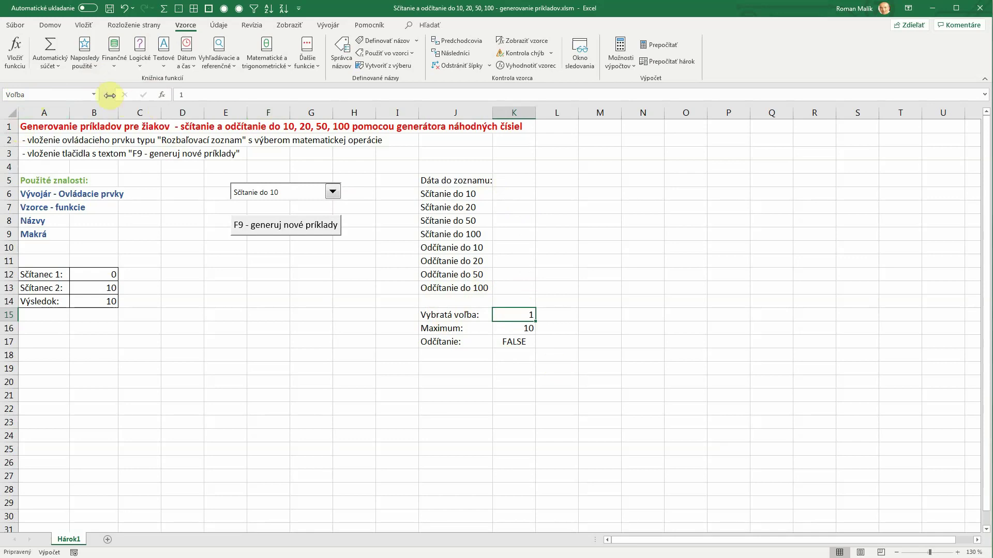
click(94, 95)
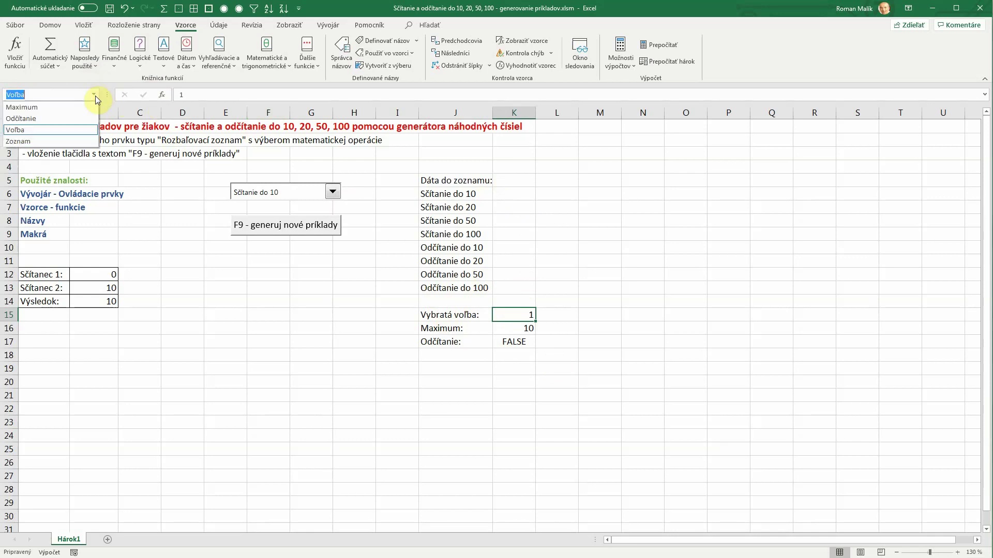
click(19, 141)
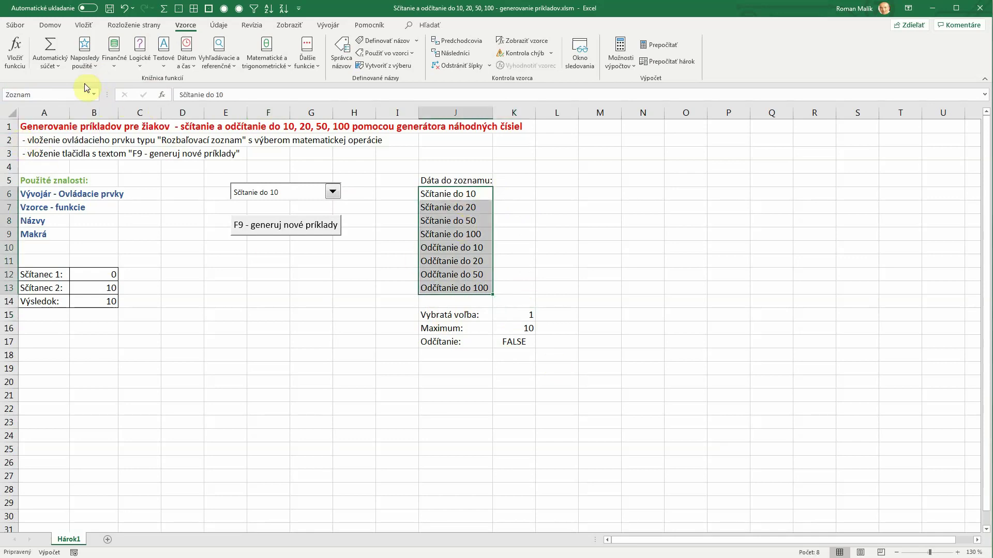
click(94, 94)
click(41, 108)
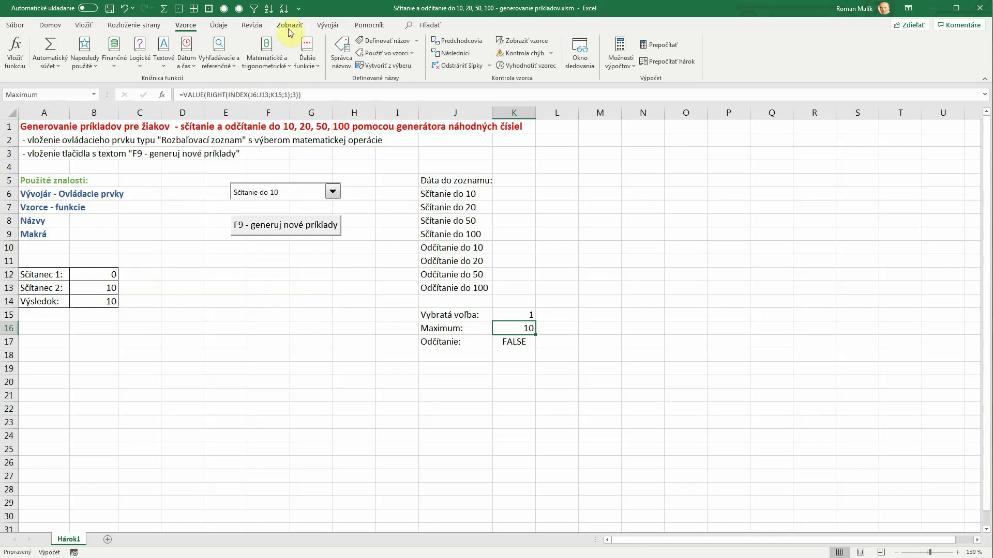
click(84, 25)
click(178, 27)
- Open the Name Manager and check that Zoznam refers to the J6:J13 list
click(341, 58)
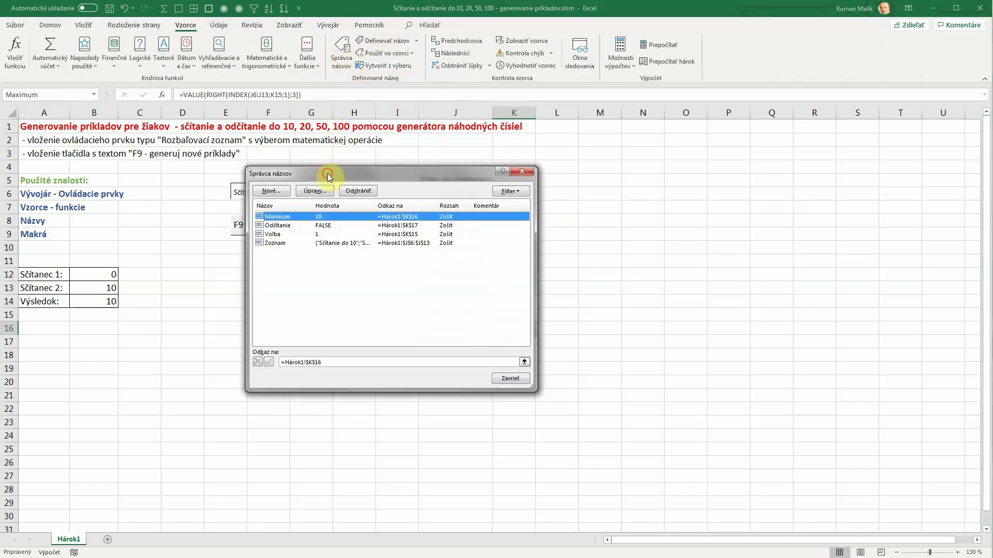
drag(331, 175, 277, 91)
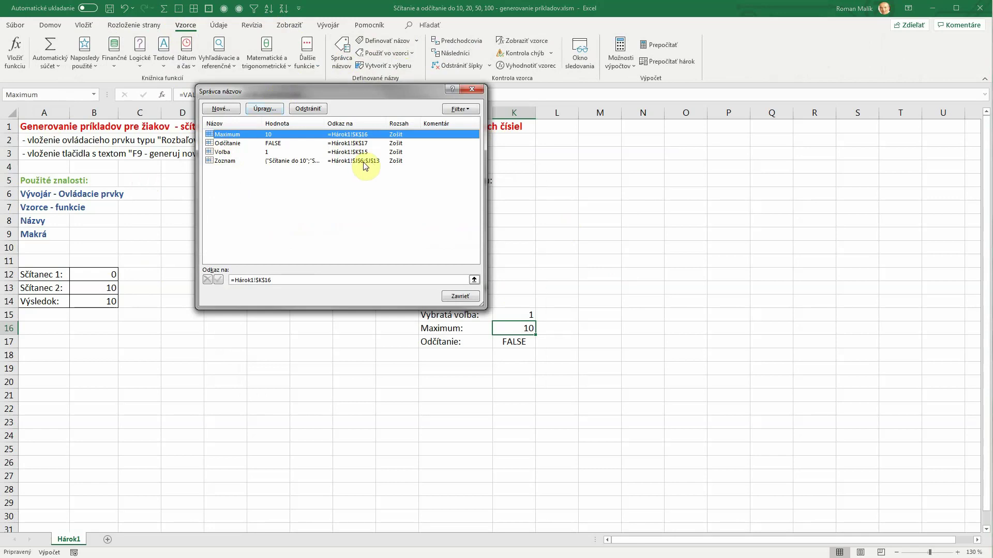
click(230, 161)
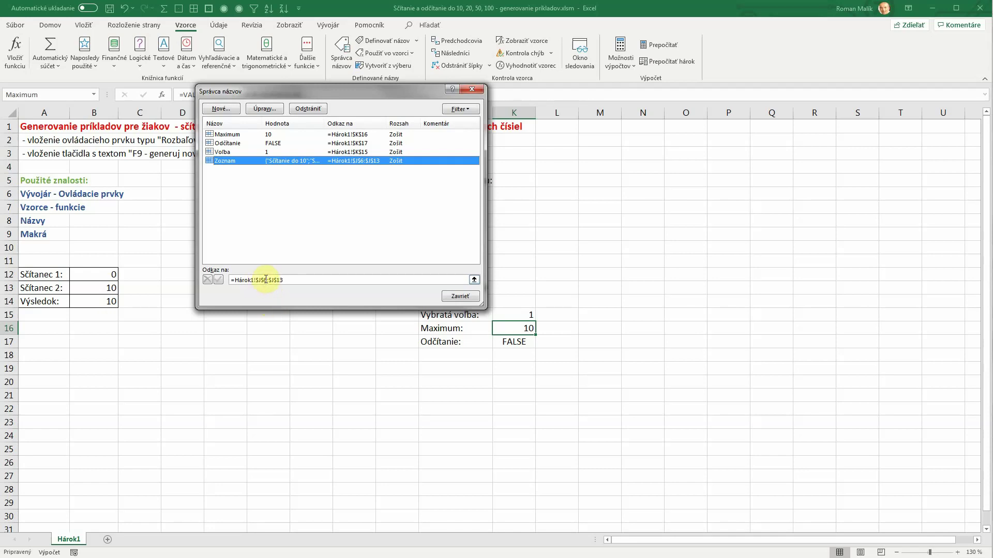
click(266, 279)
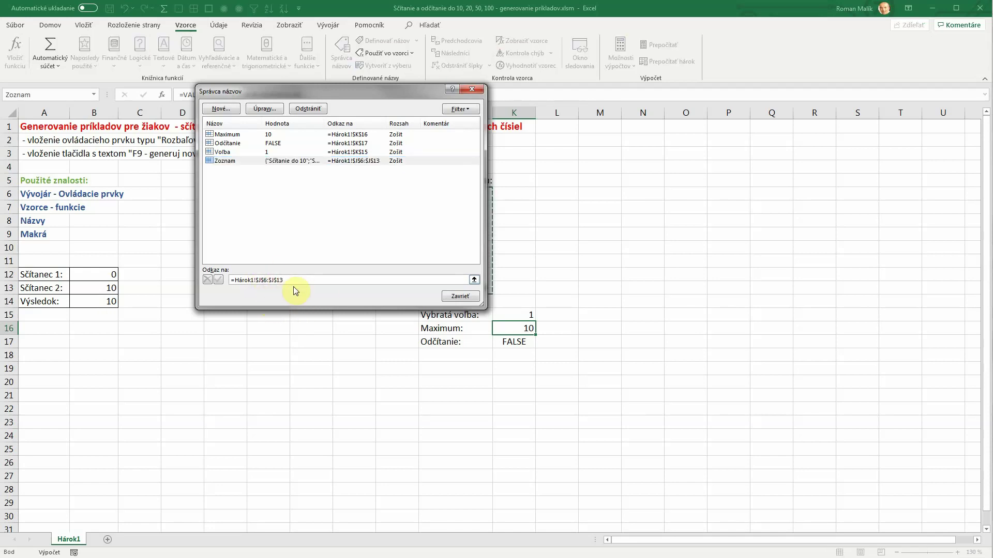
drag(359, 91, 211, 103)
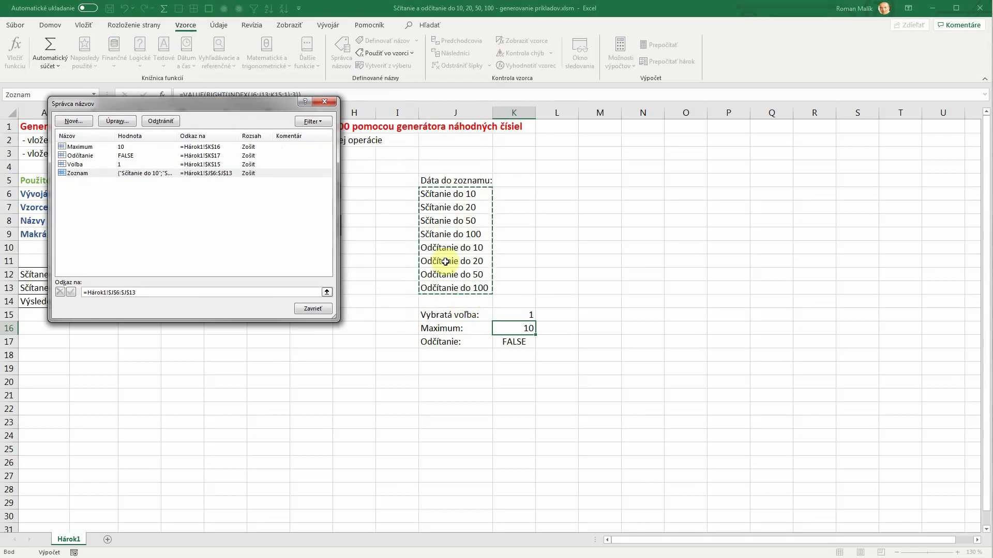
- Add a Komentár to Zoznam describing it as the list of math operations, then close
click(117, 122)
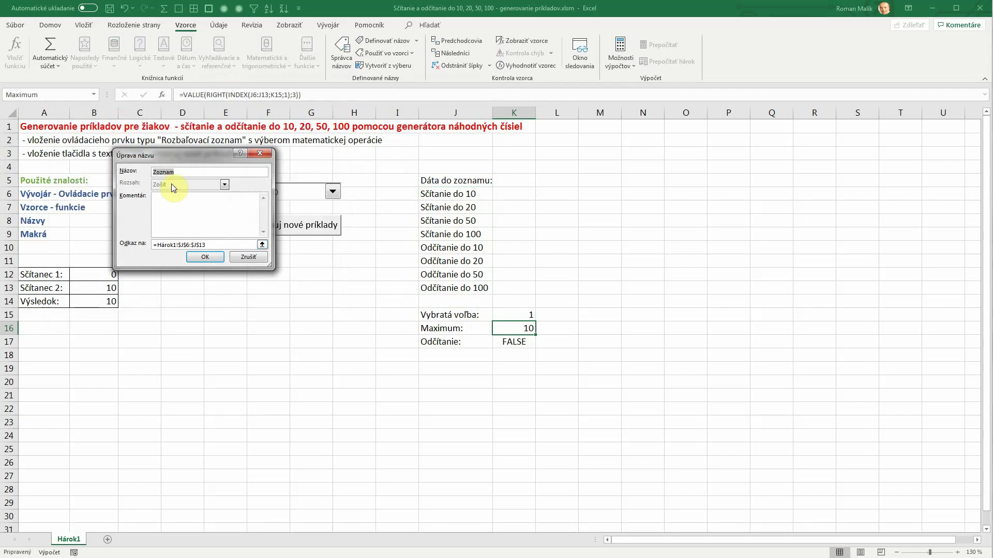
click(205, 245)
click(169, 197)
click(178, 198)
text(Zo)
text(icky)
text(perácií)
click(203, 257)
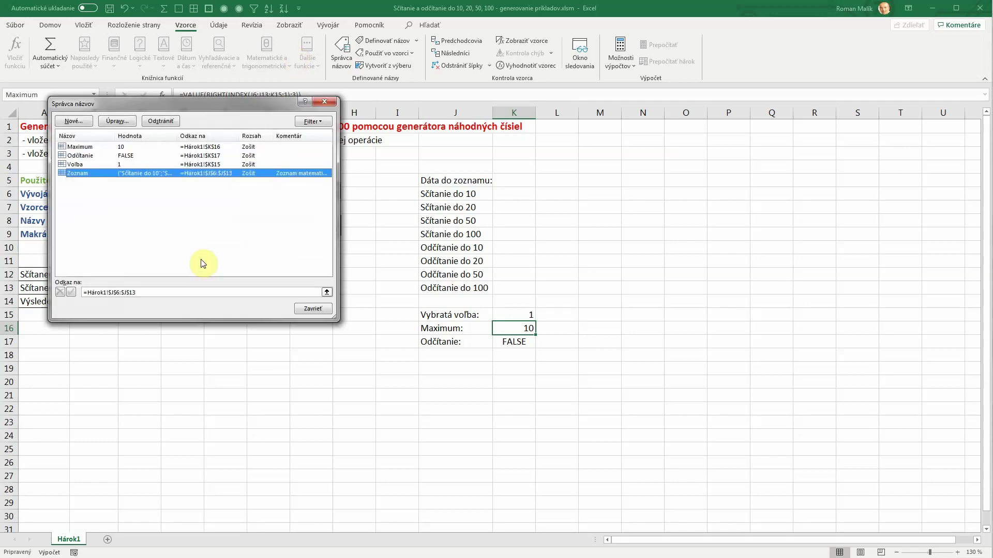
click(78, 150)
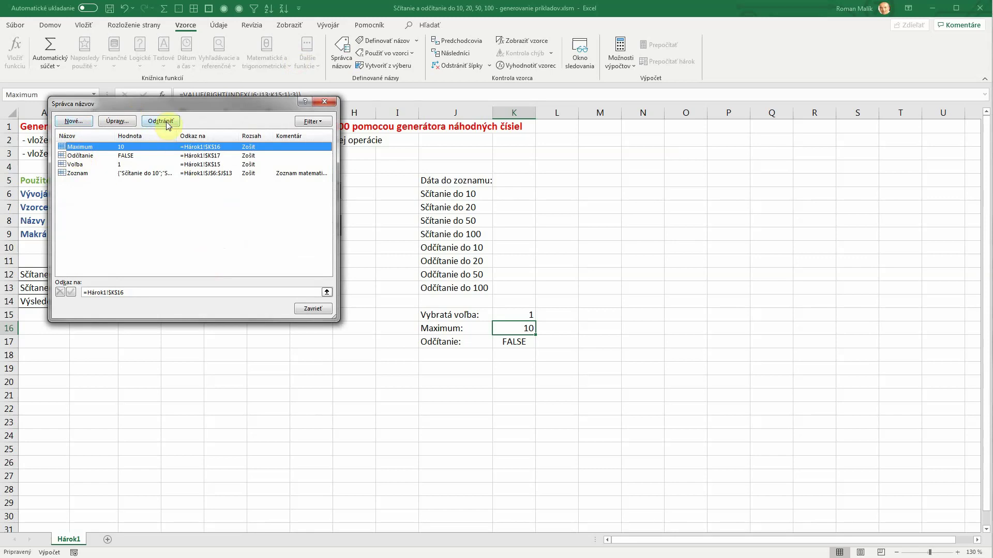
click(312, 308)
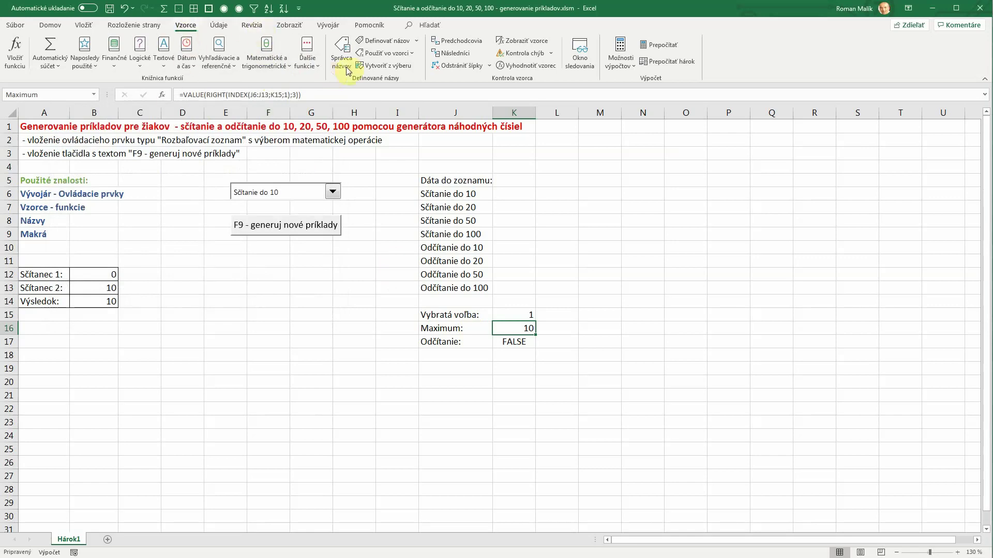
click(393, 43)
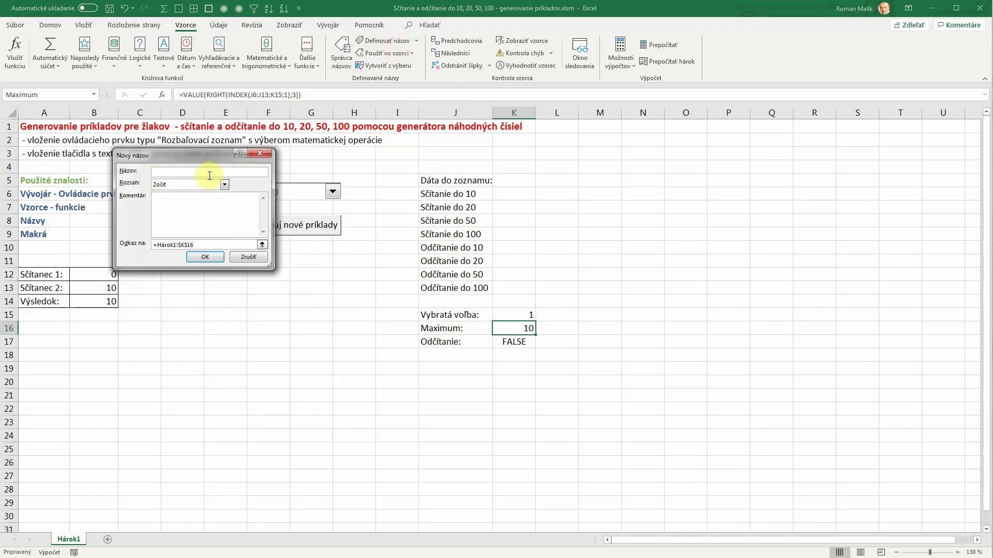
click(199, 244)
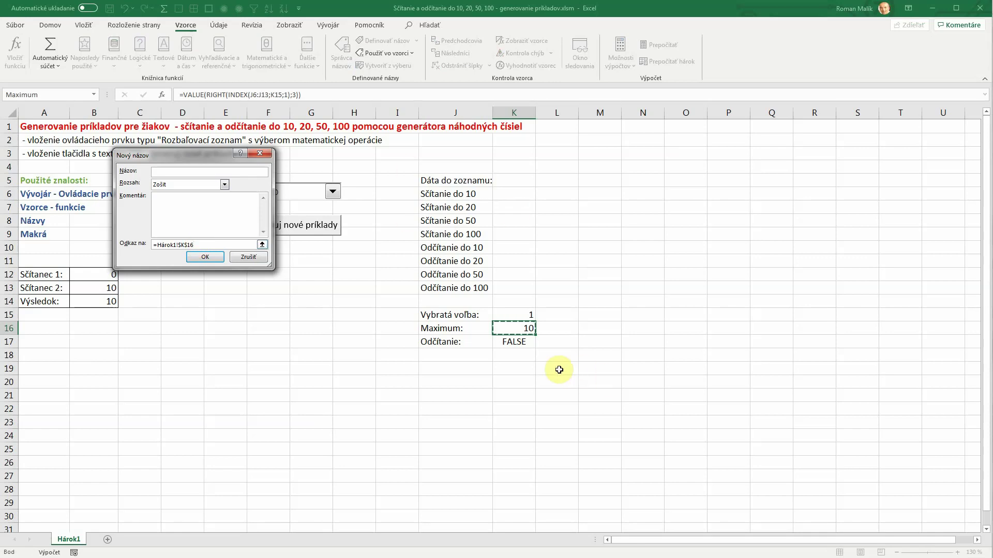
click(249, 257)
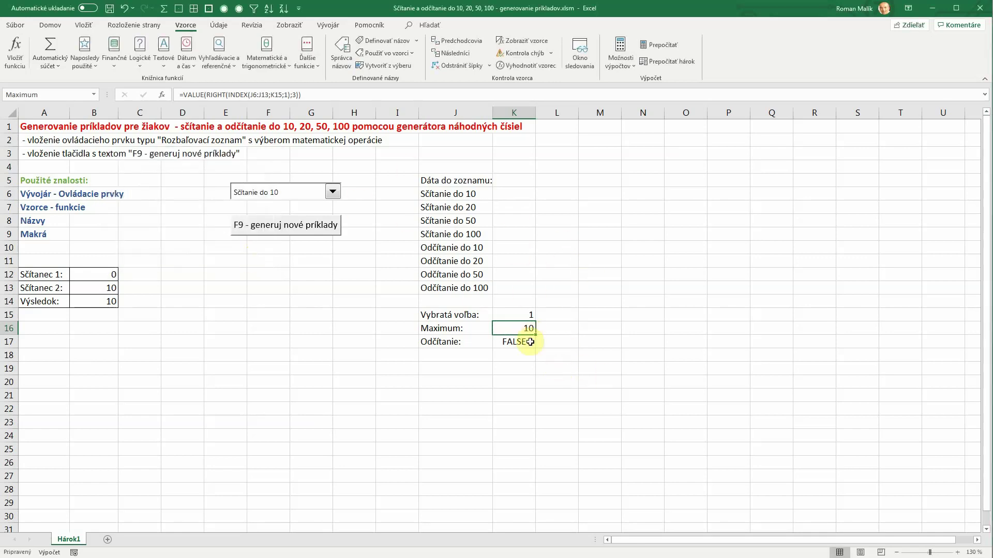
drag(466, 193, 474, 288)
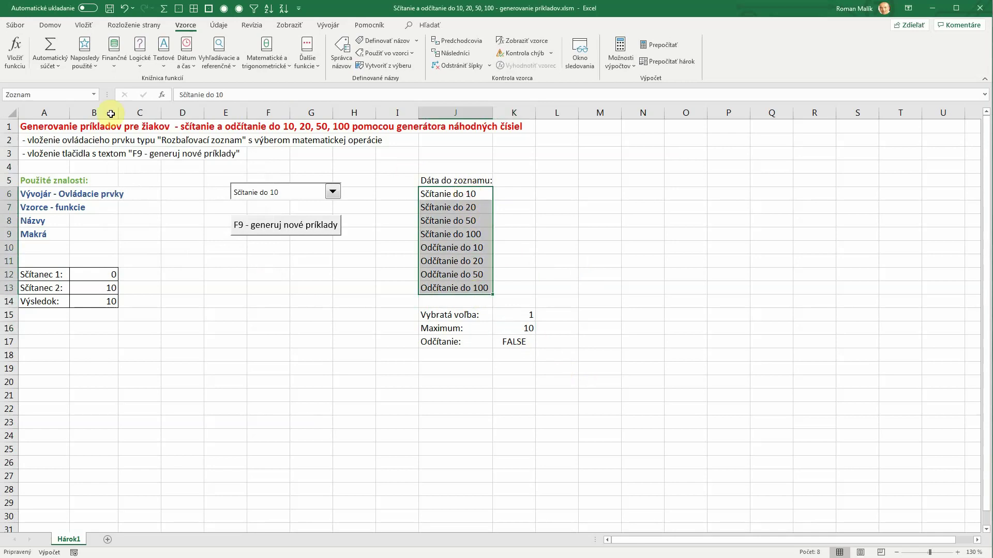
click(59, 95)
click(570, 271)
click(463, 195)
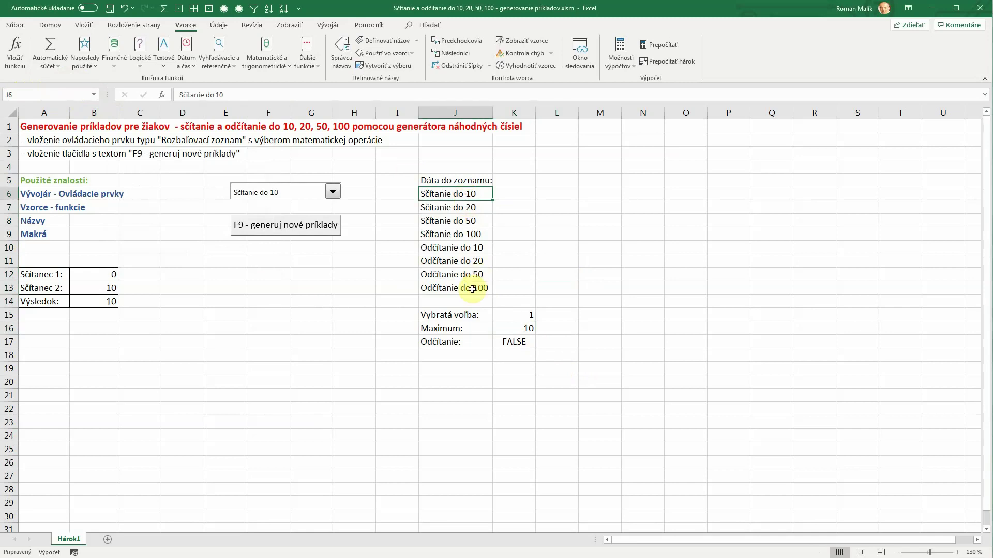
- In the B12 formula, replace $K$16 with the name Maximum
click(100, 272)
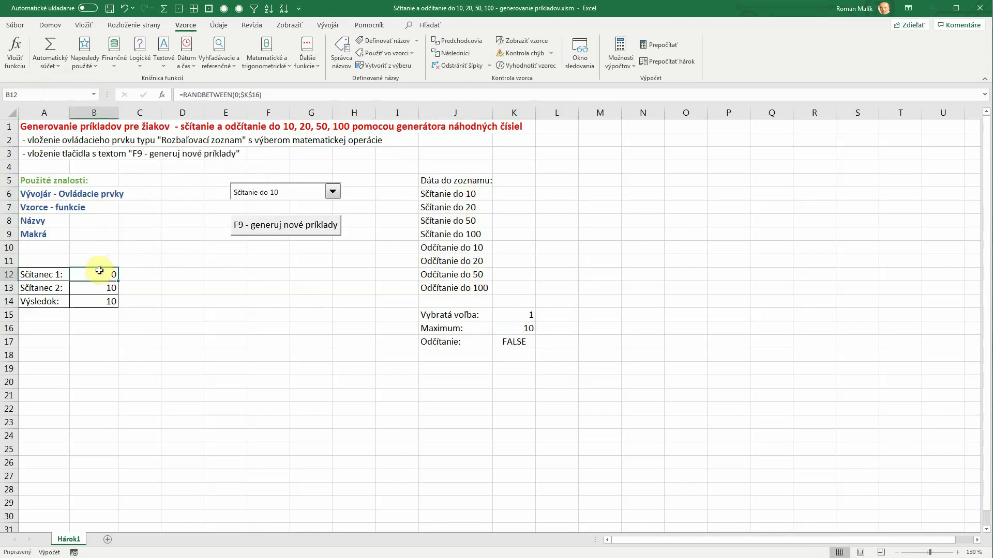
double_click(99, 272)
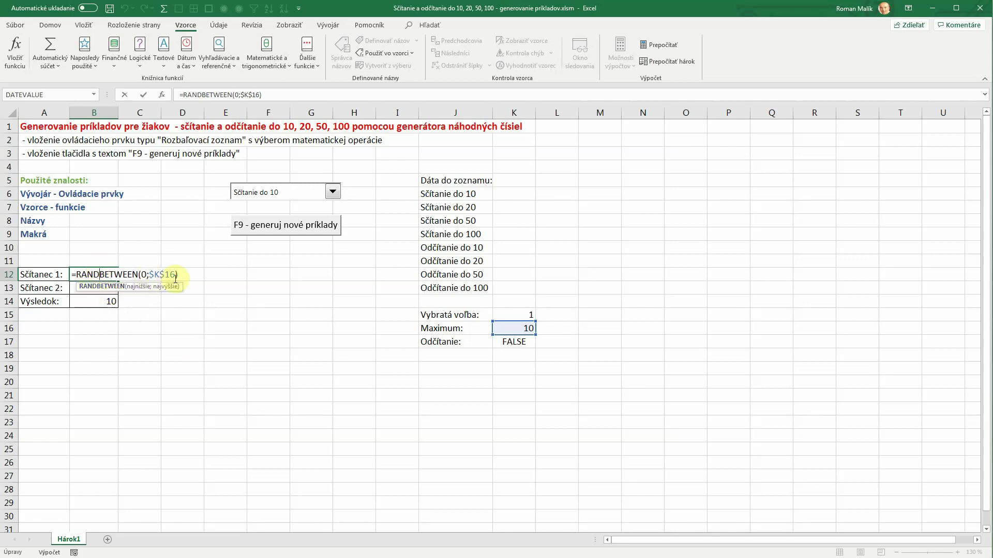
click(173, 275)
double_click(152, 275)
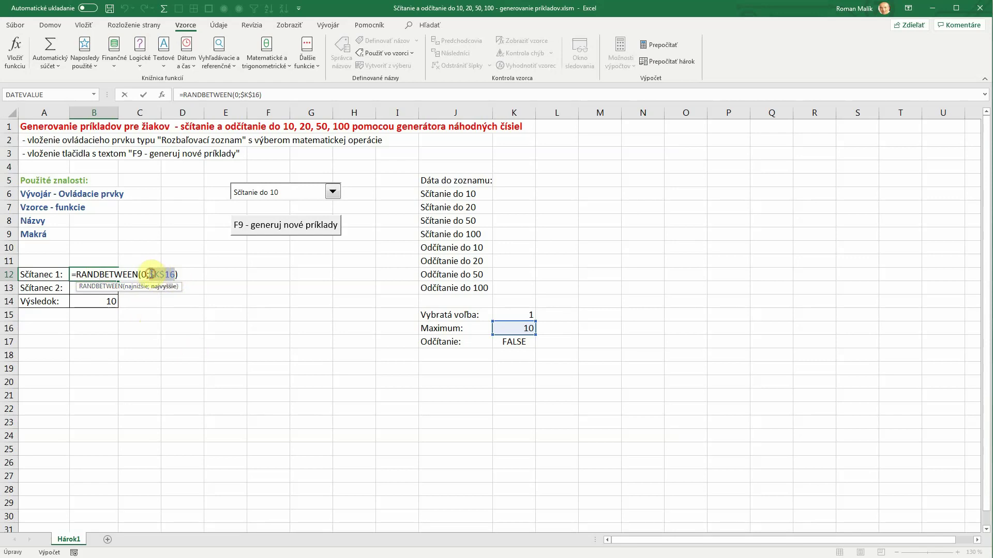
key(BackSpace)
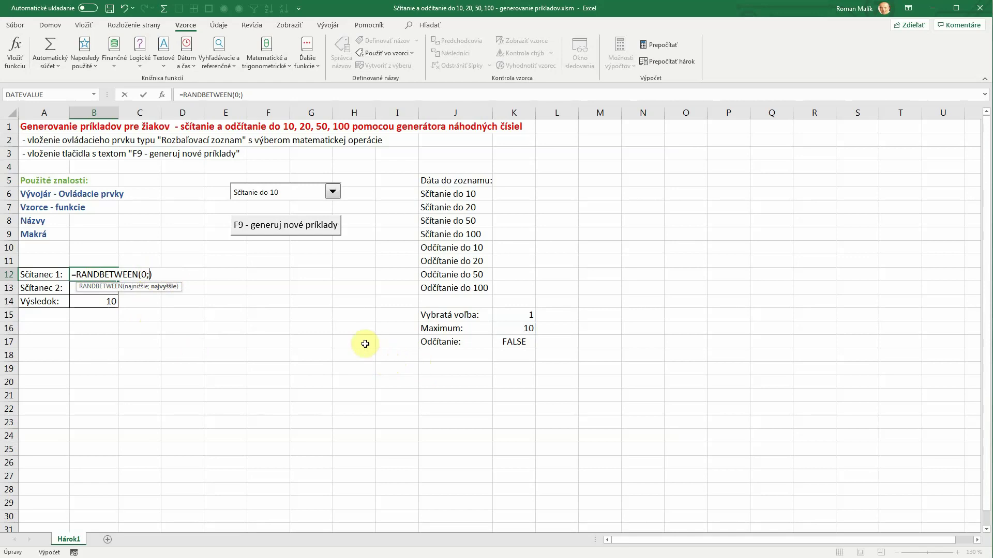
text(m)
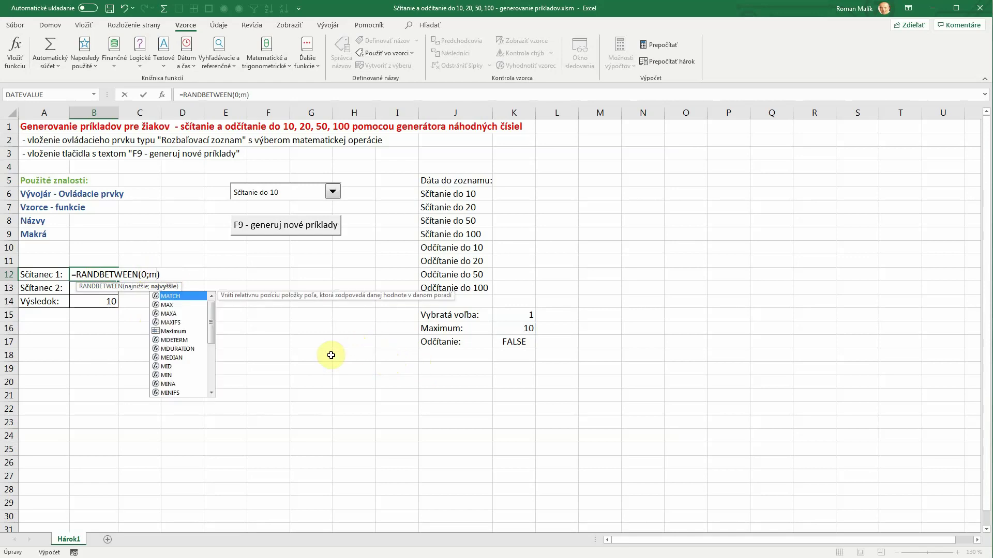
text(a)
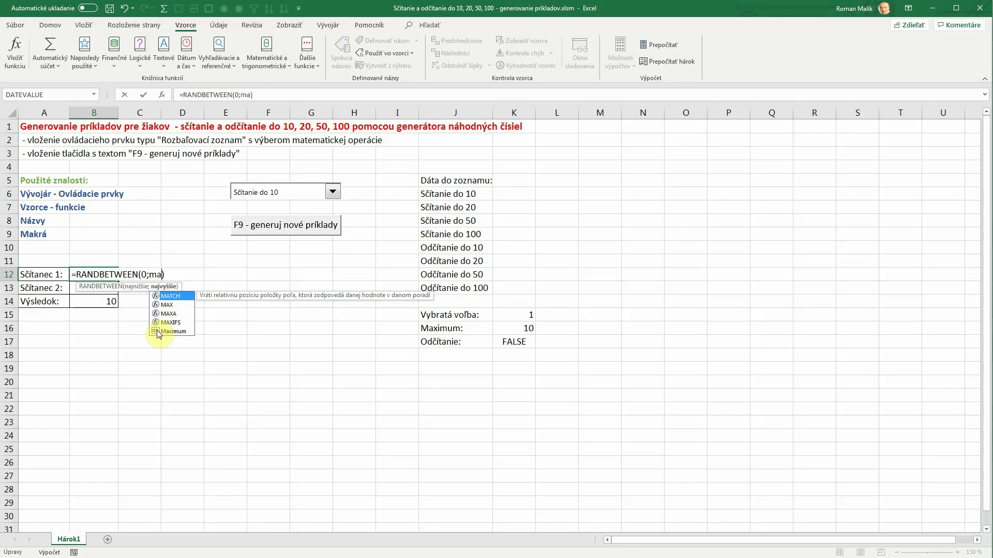
double_click(171, 331)
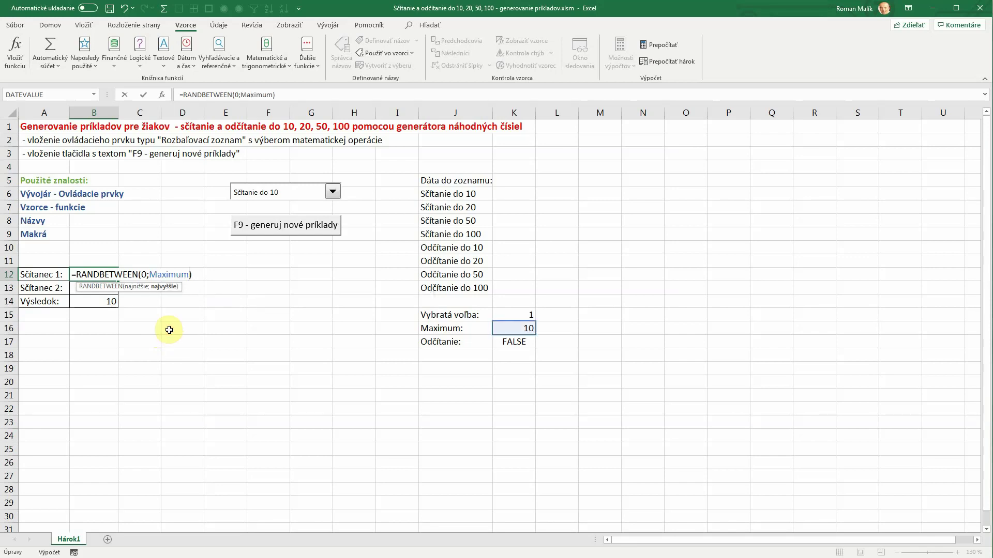
key(Return)
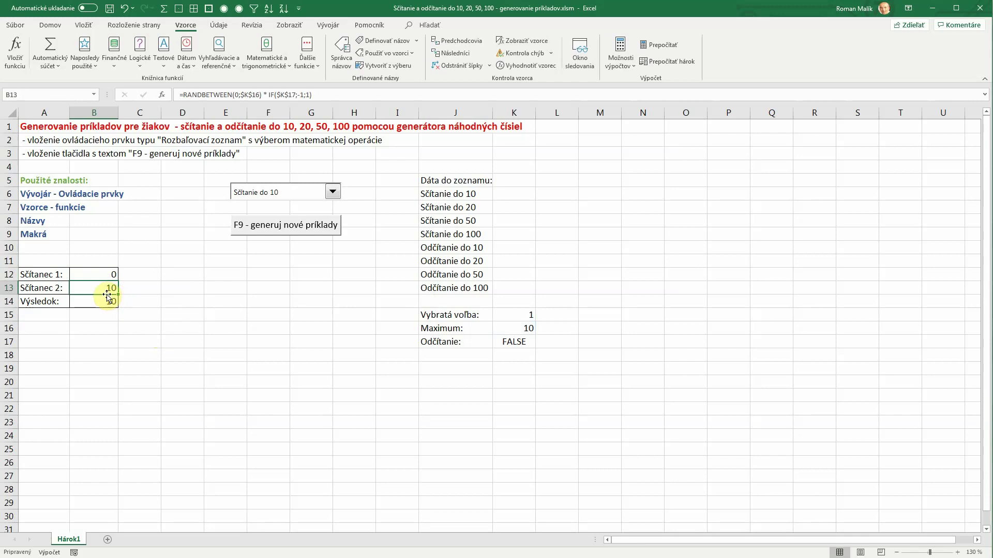
- Change B13 to =RANDBETWEEN(0;Maximum)*IF(Odčítanie;-1;1), replacing K16 and K17 with names
double_click(103, 288)
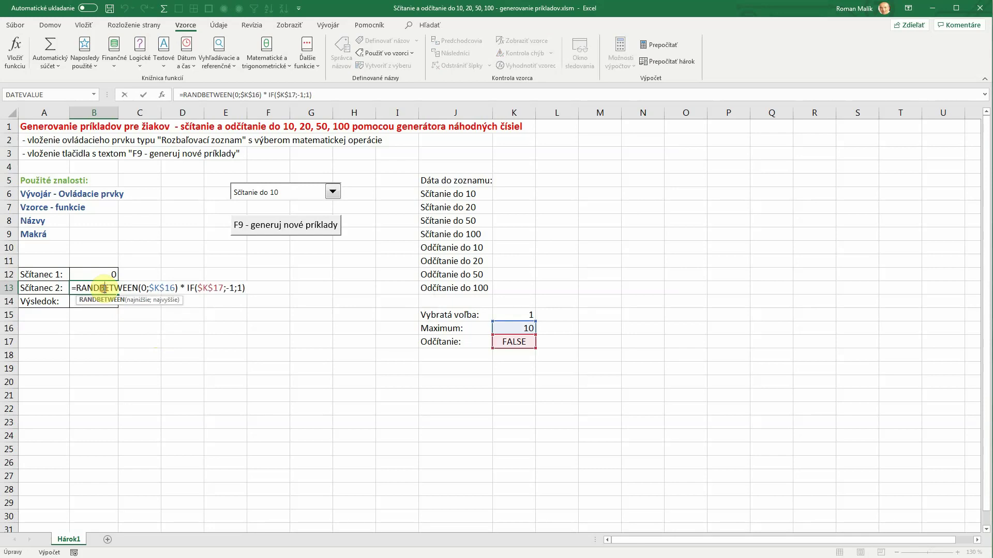
double_click(162, 288)
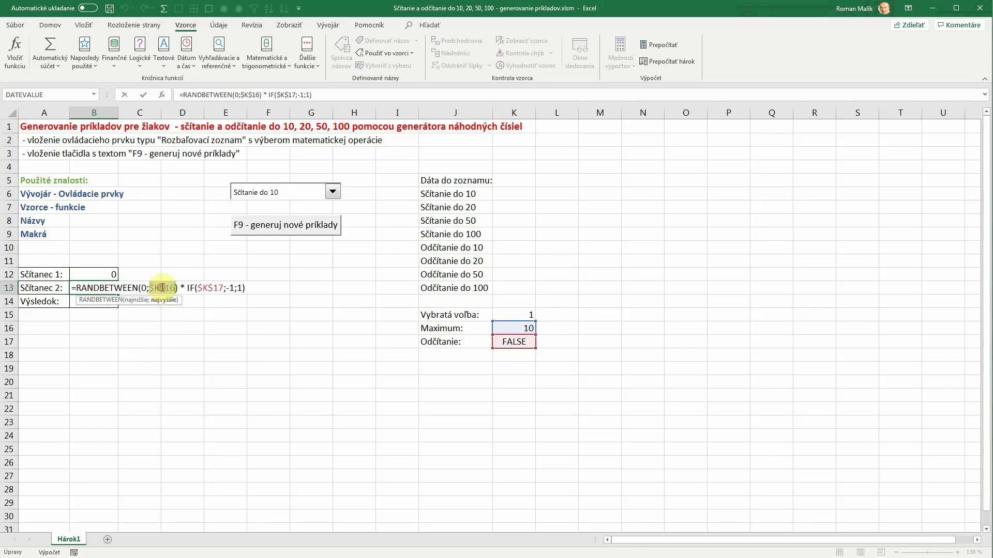
text(Ma)
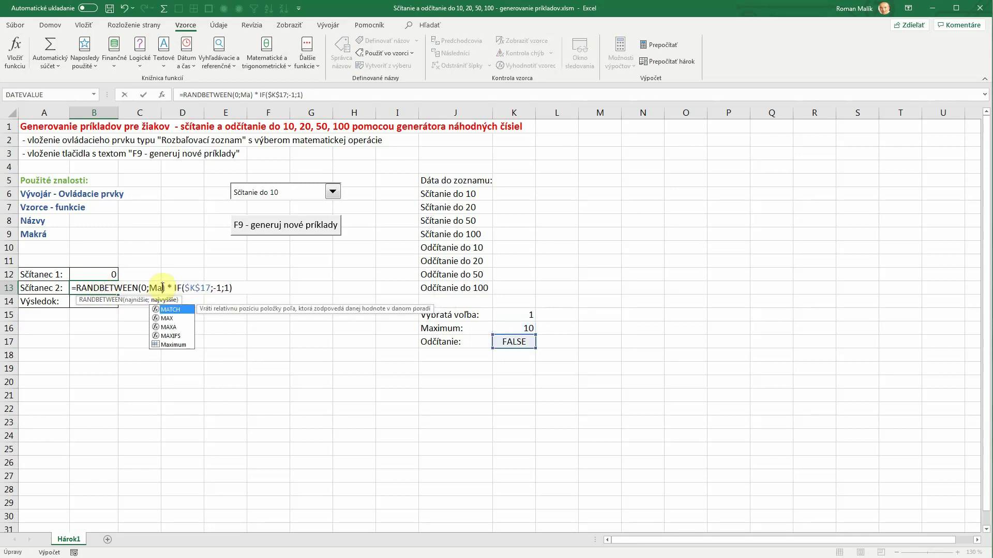
text(x)
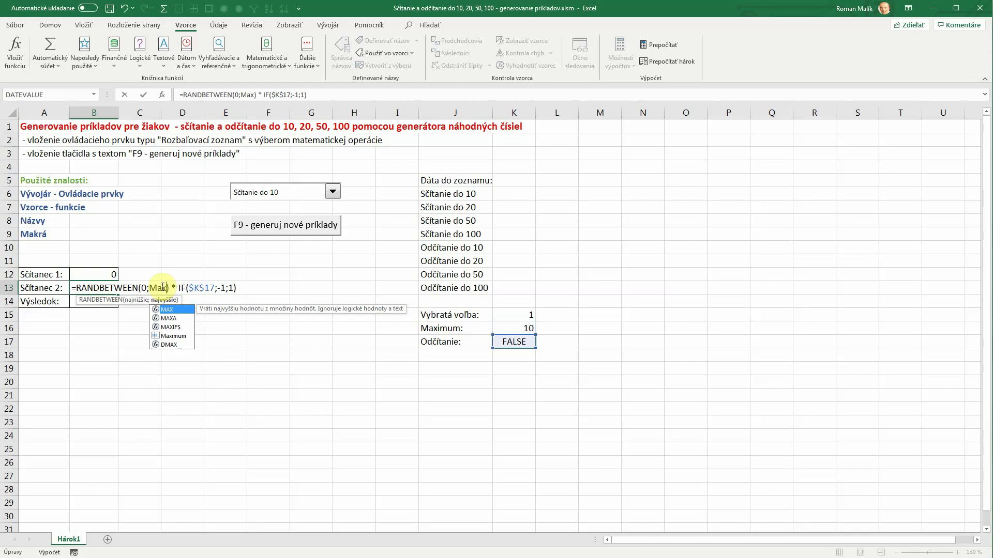
text(imum)
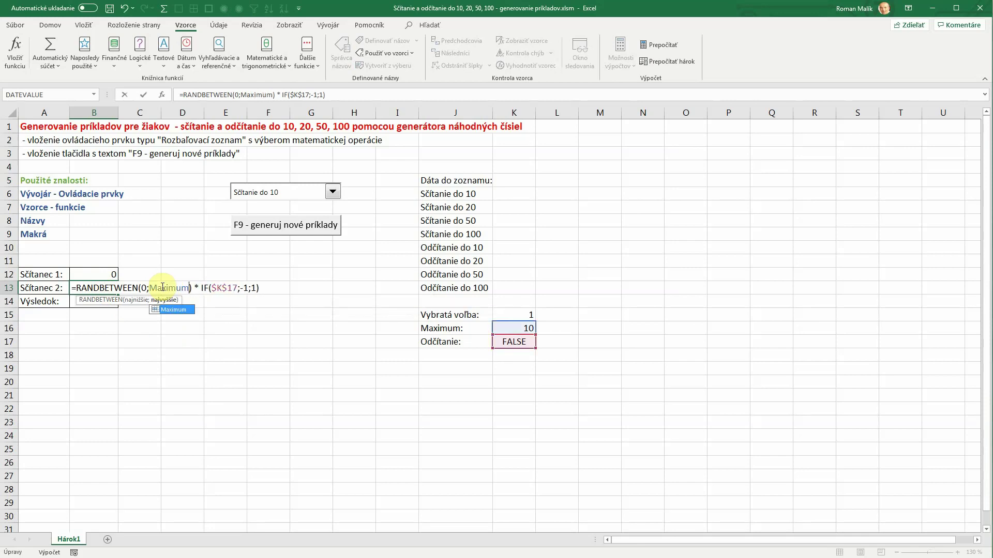
key(Return)
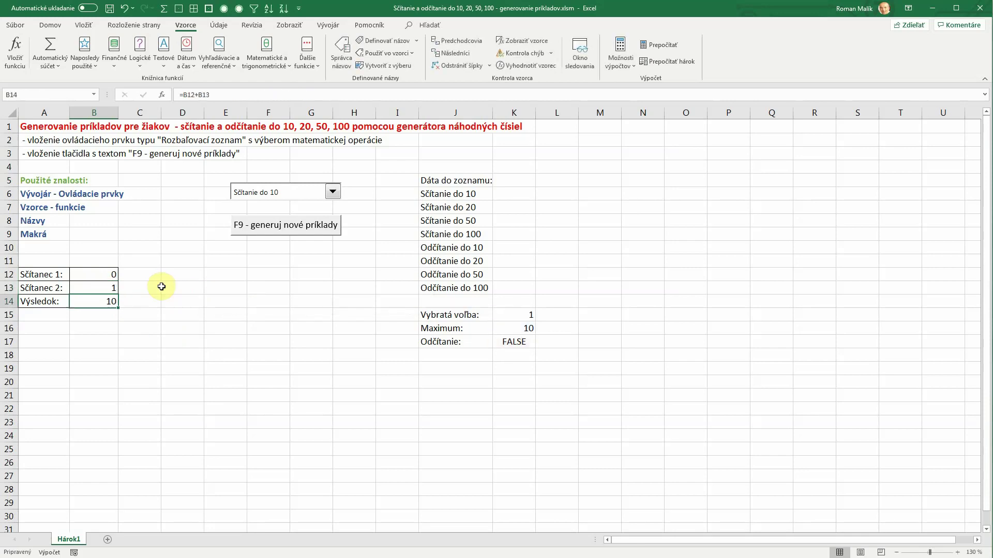
double_click(96, 287)
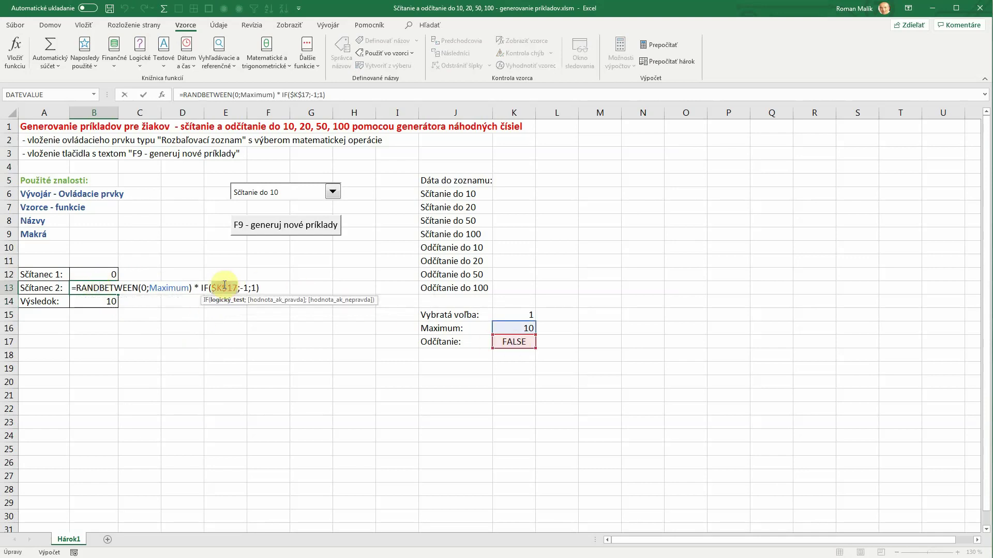
text(Od)
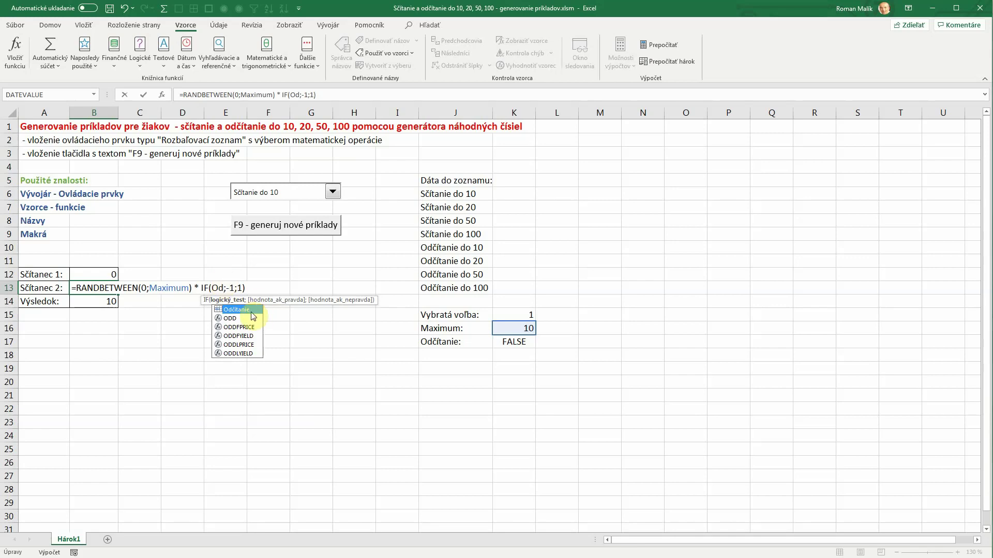
double_click(251, 311)
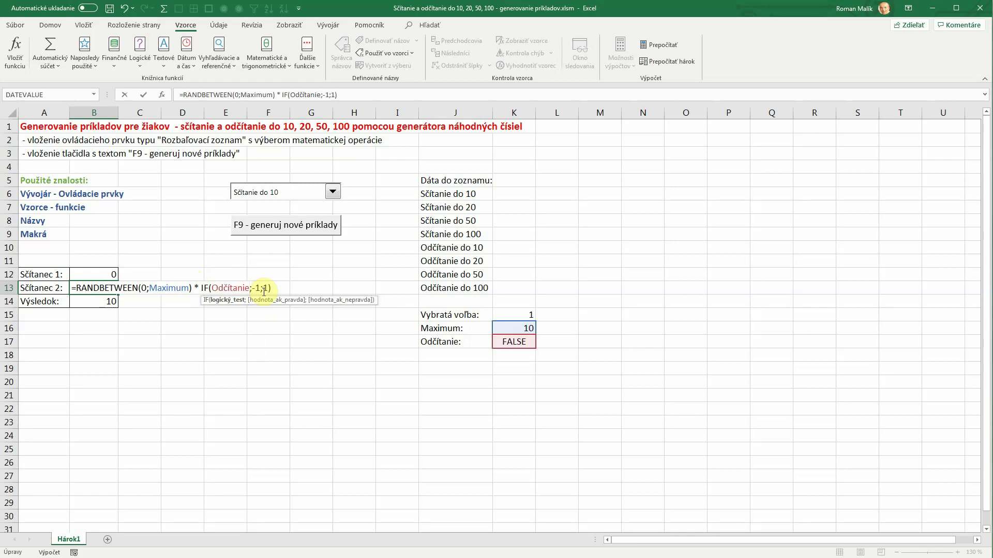
key(Return)
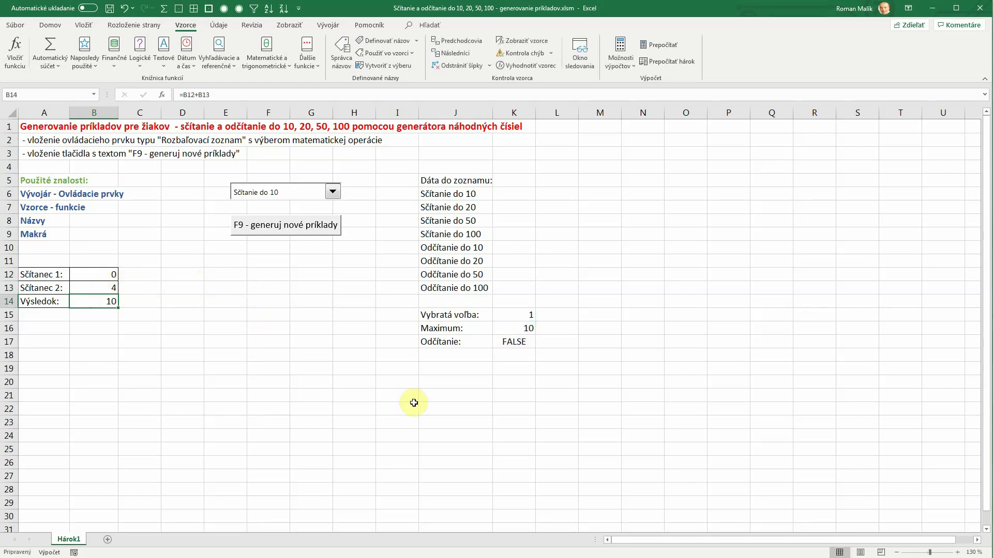
click(524, 318)
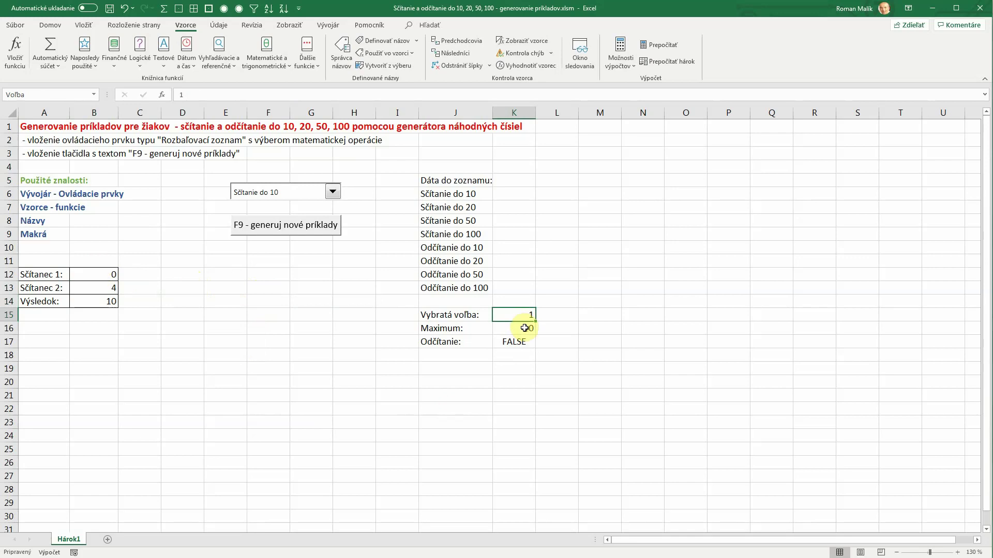
- Rewrite K16 as =VALUE(RIGHT(INDEX(Zoznam;Voľba;1);3)), replacing K15 and J6:J13 with their names
double_click(524, 328)
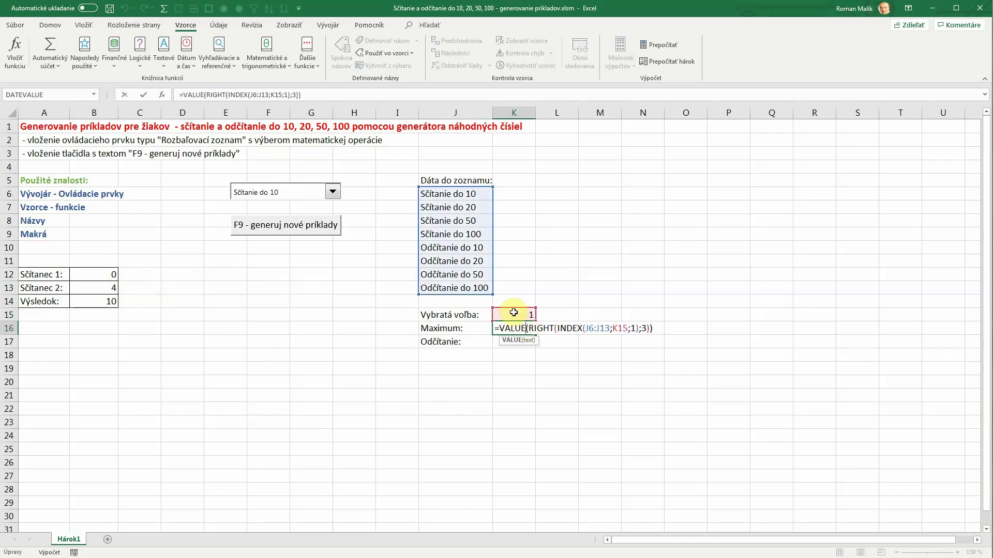
click(622, 328)
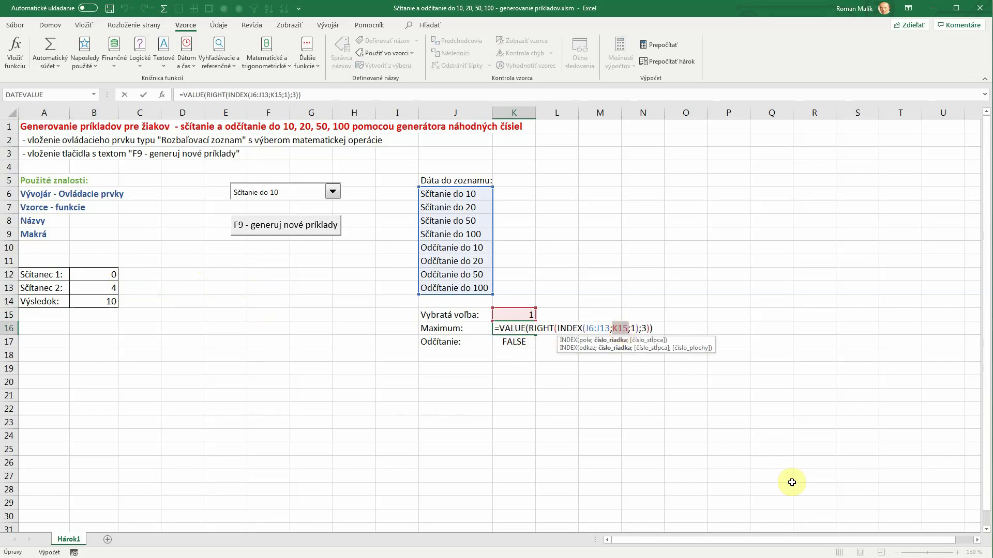
text(V)
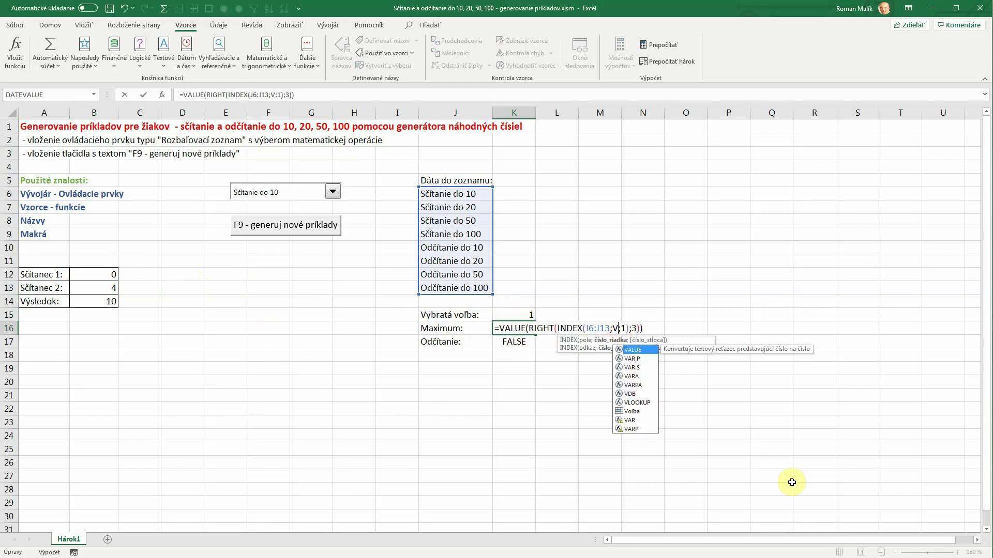
text(o)
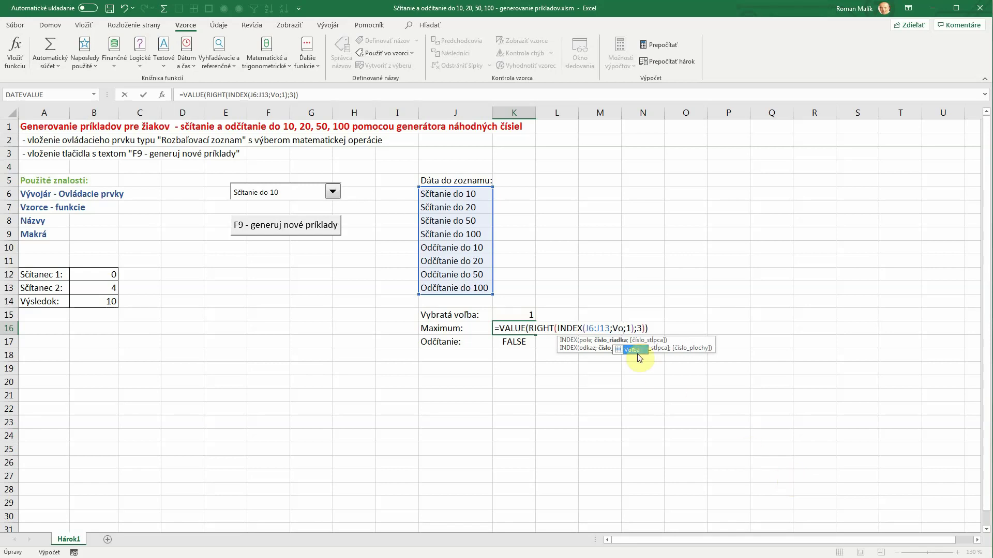
key(Tab)
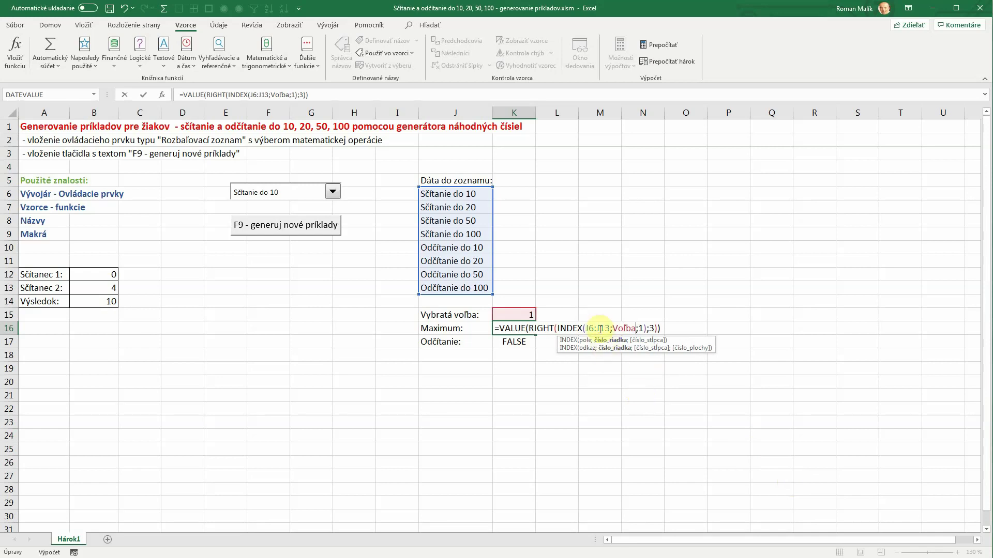
double_click(598, 329)
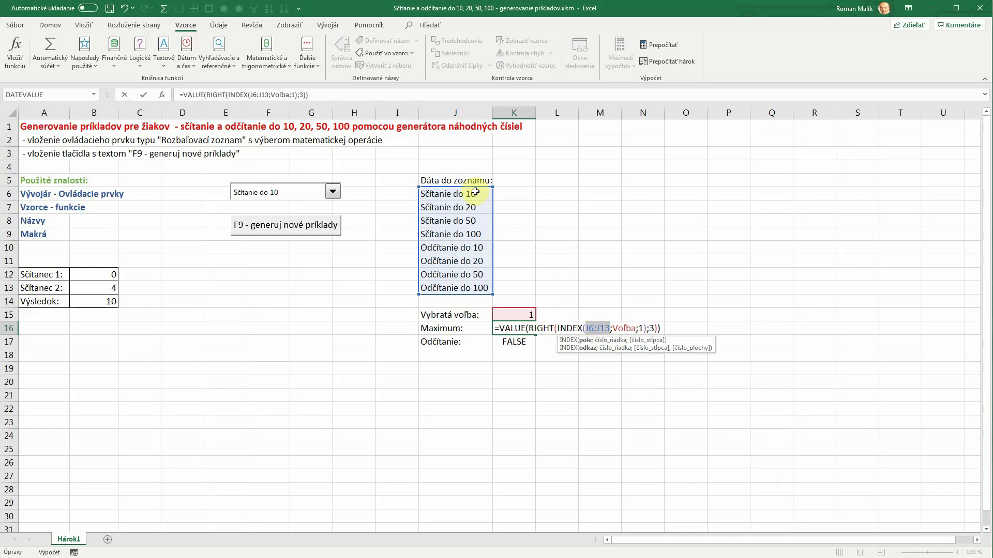
text(Zo)
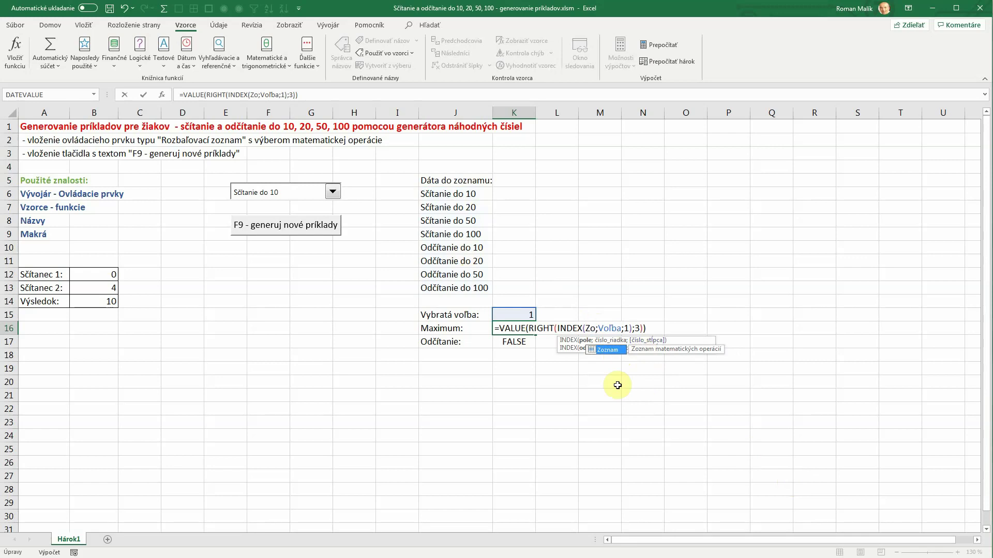
key(Tab)
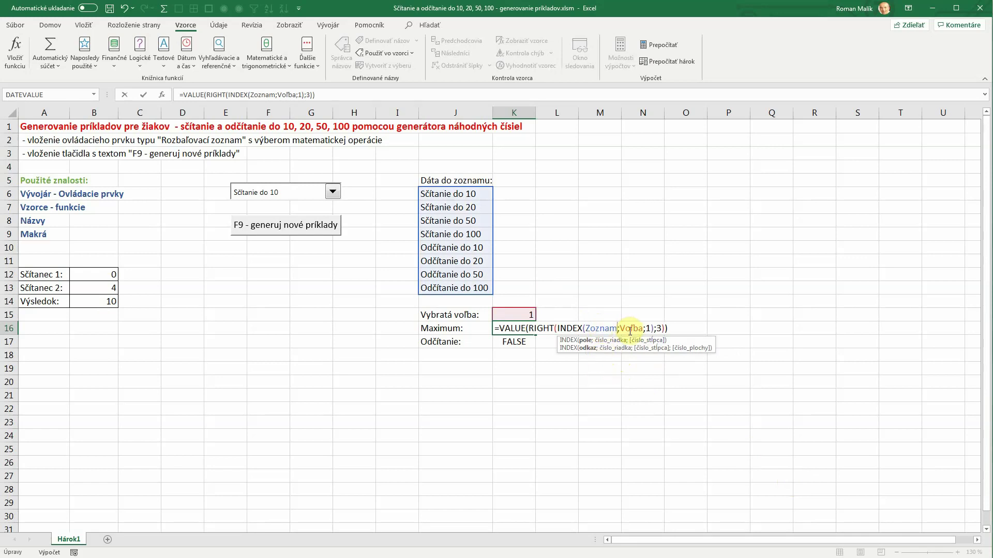
key(Return)
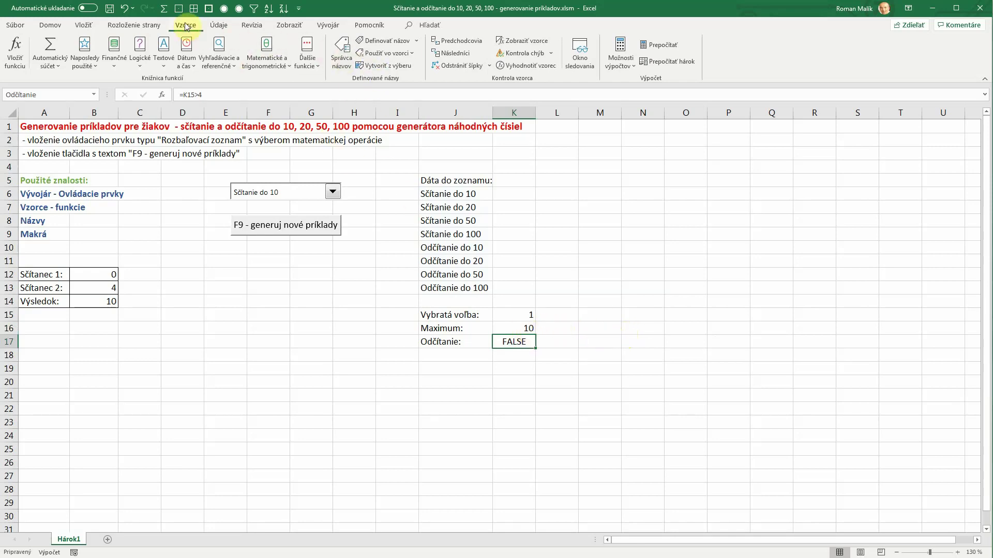
click(339, 53)
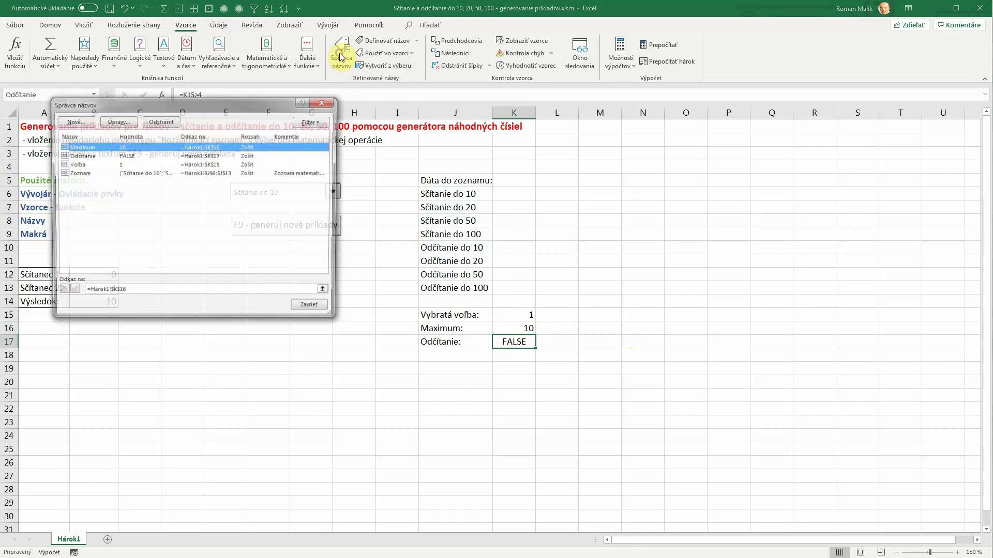
click(297, 309)
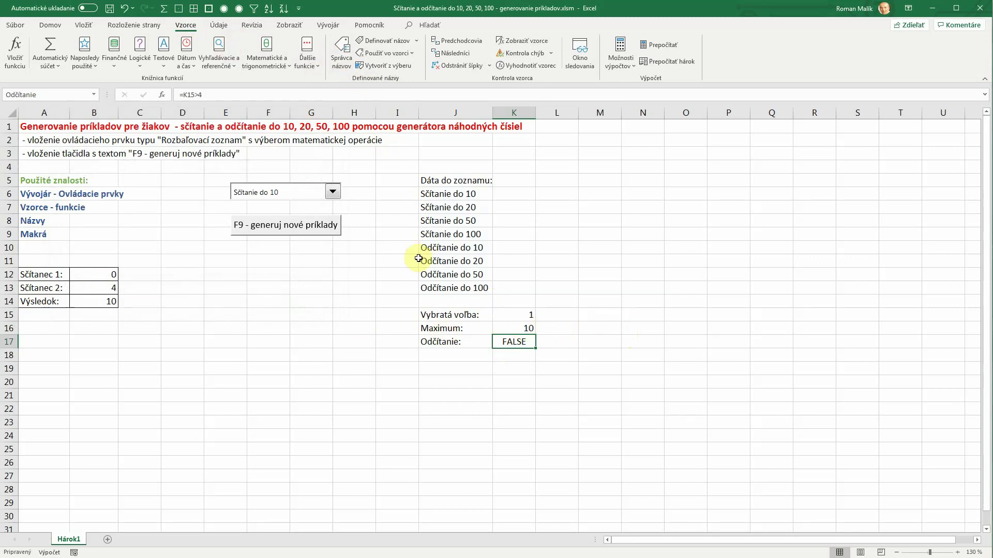
click(343, 59)
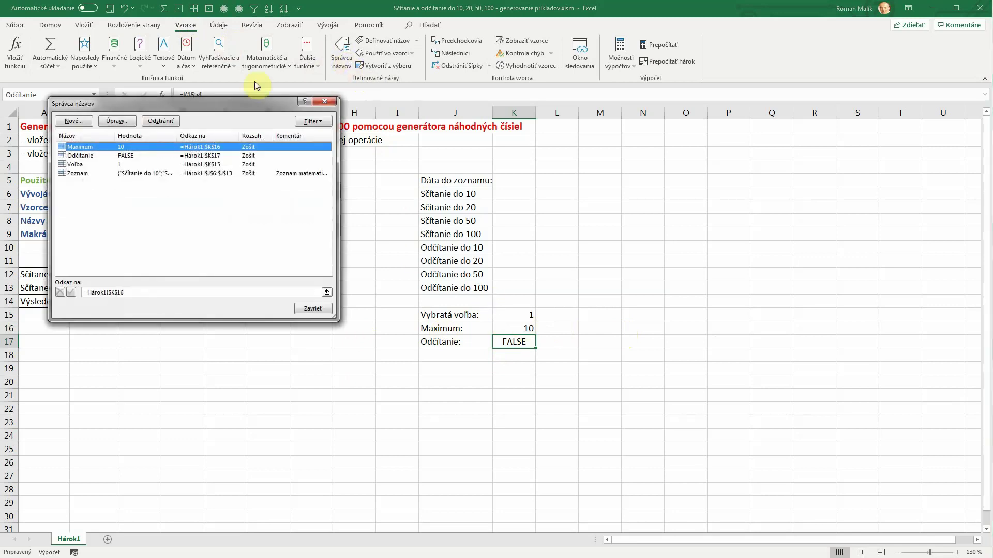
click(321, 104)
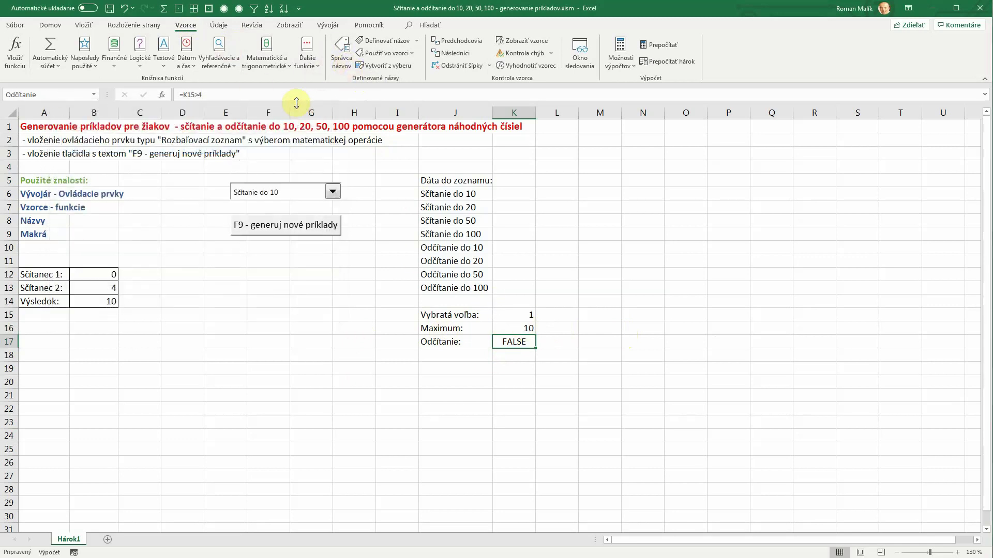
click(94, 95)
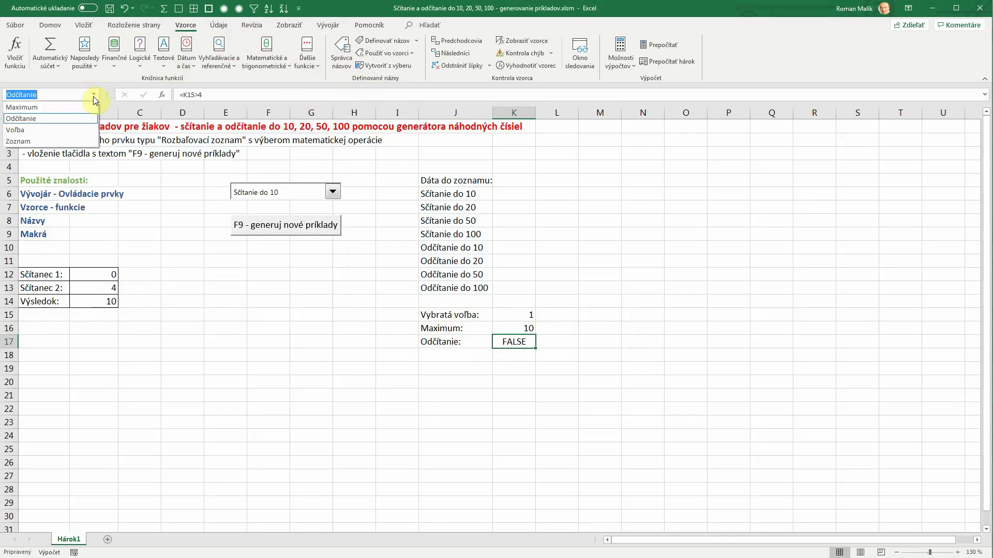
click(18, 131)
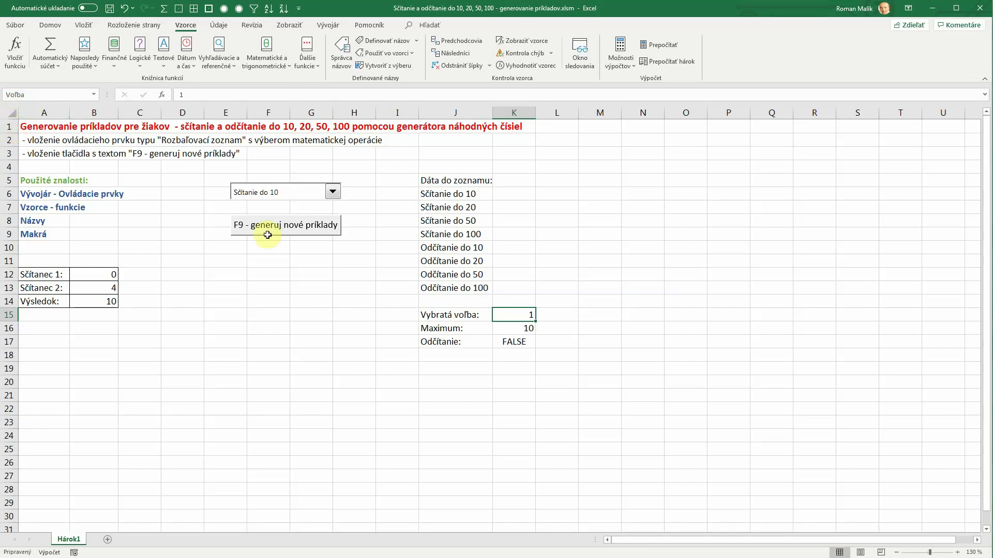
- Enter =1+Maximum in D12 by pasting the Maximum name, giving 11
click(181, 273)
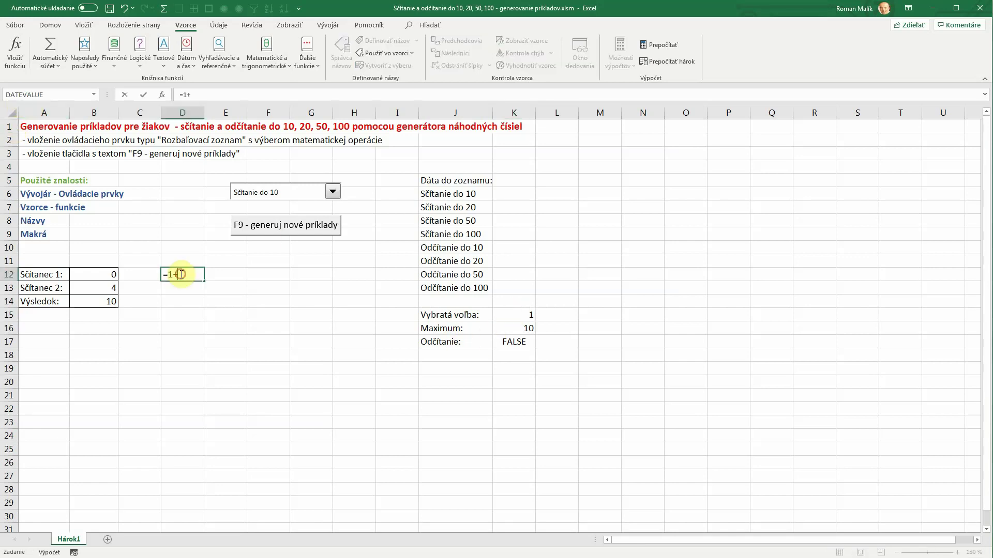
text(=1+)
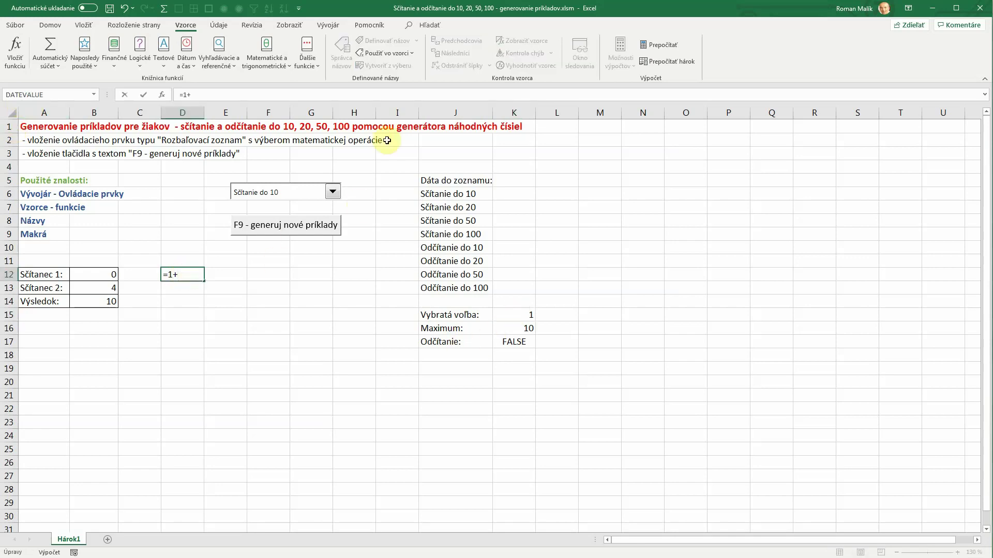
click(394, 53)
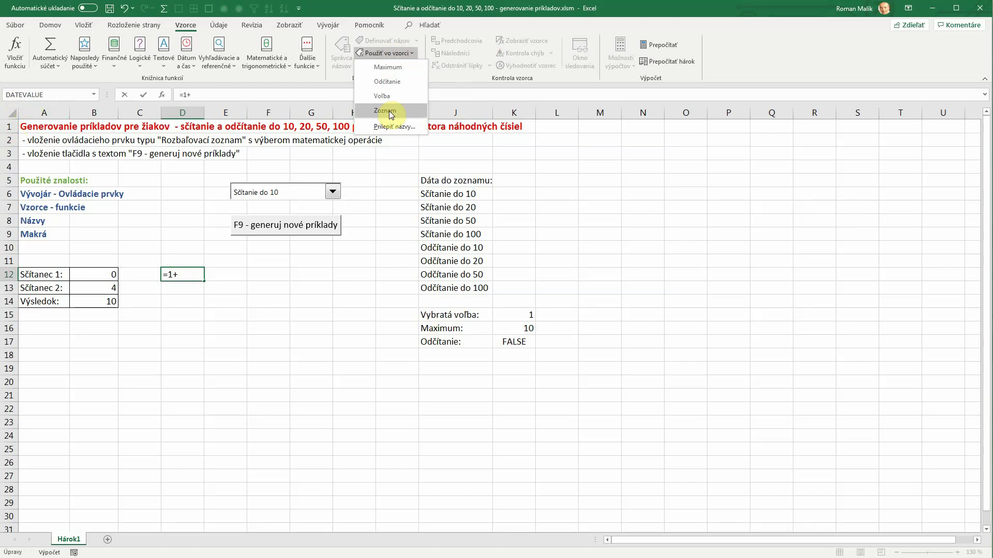
click(342, 73)
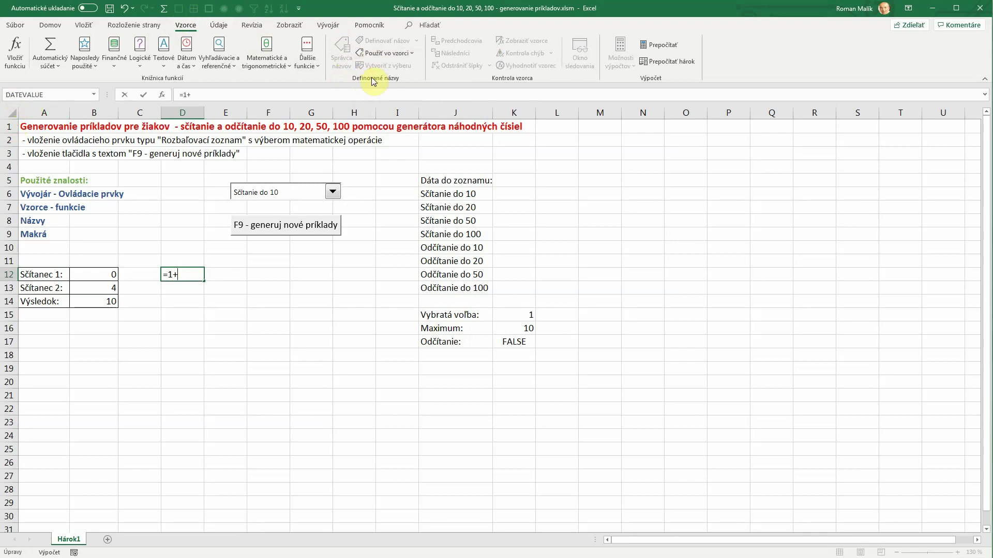
click(398, 53)
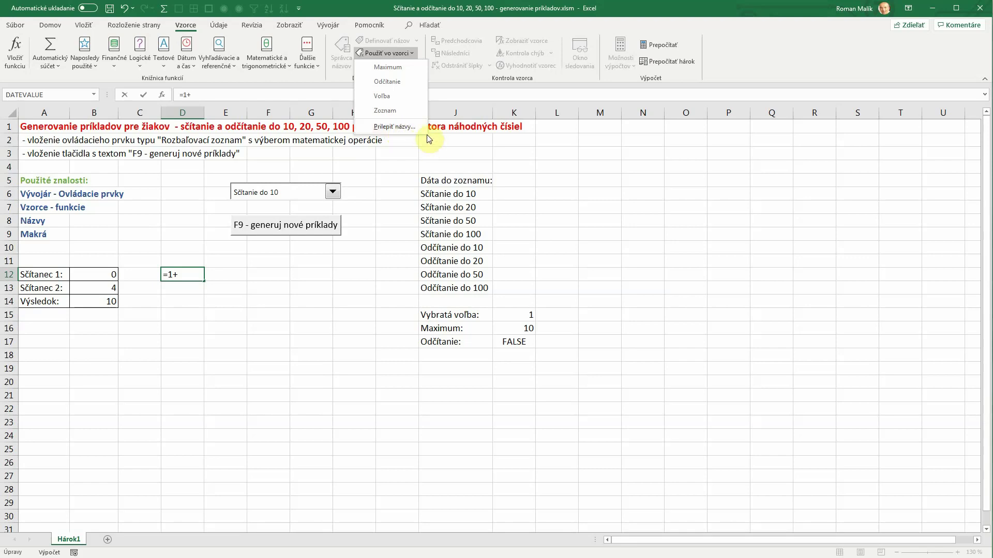
key(Escape)
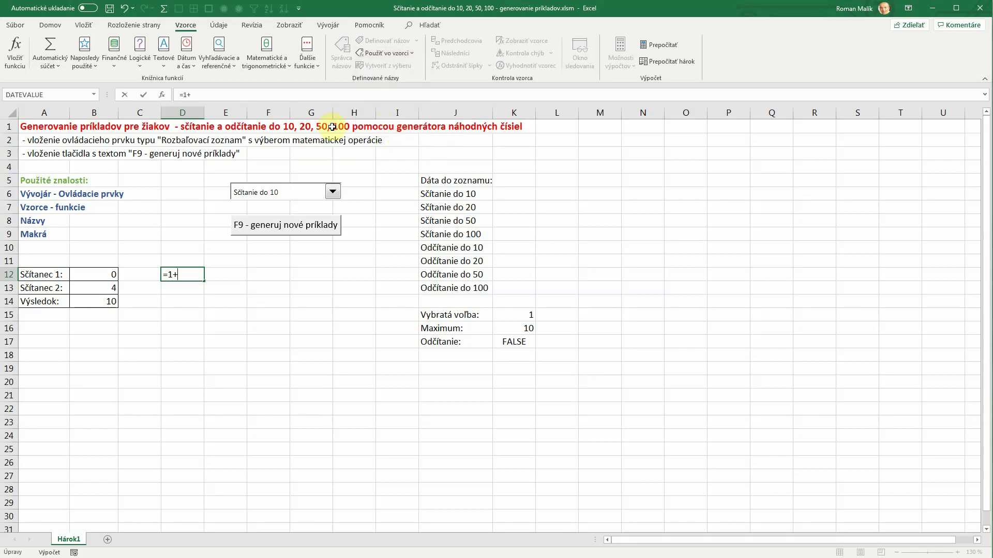
key(F3)
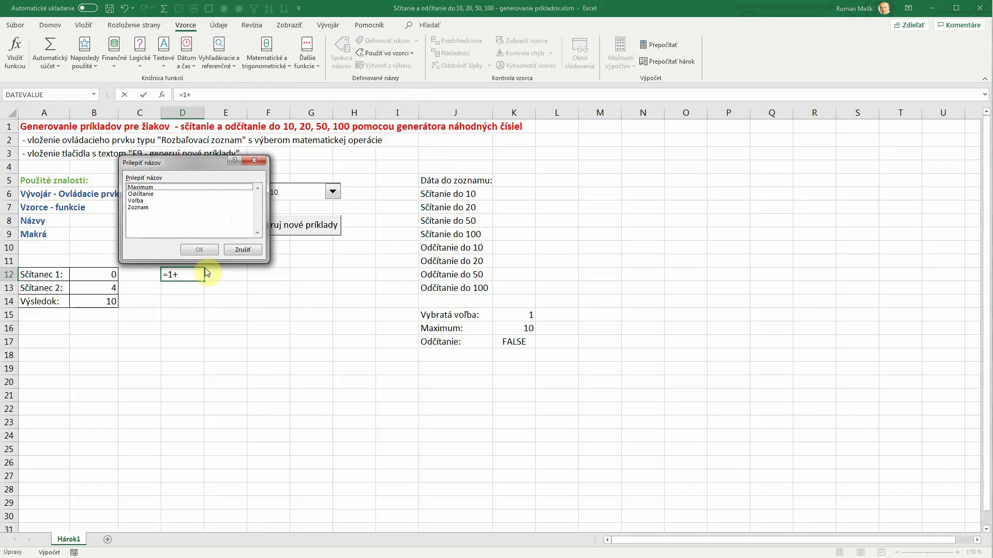
click(154, 187)
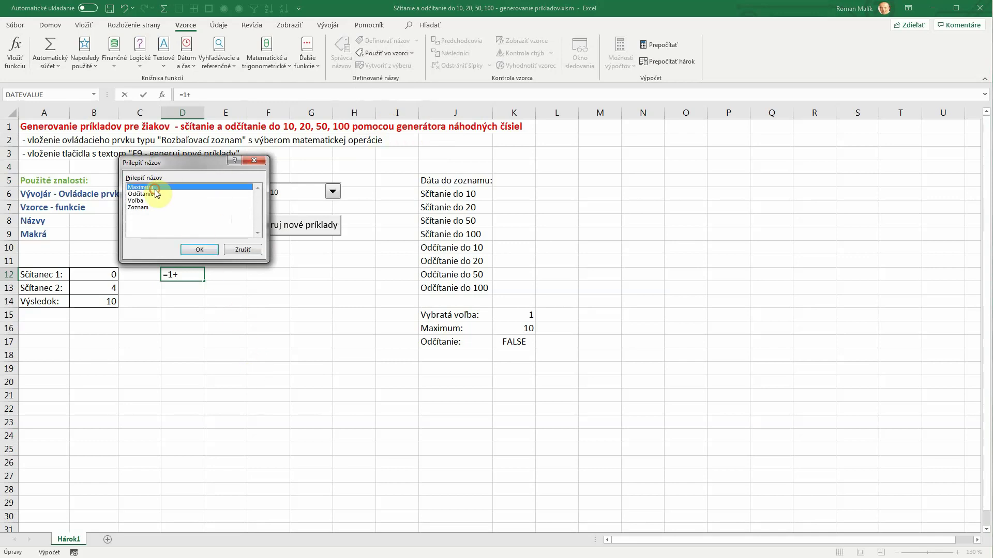
click(199, 250)
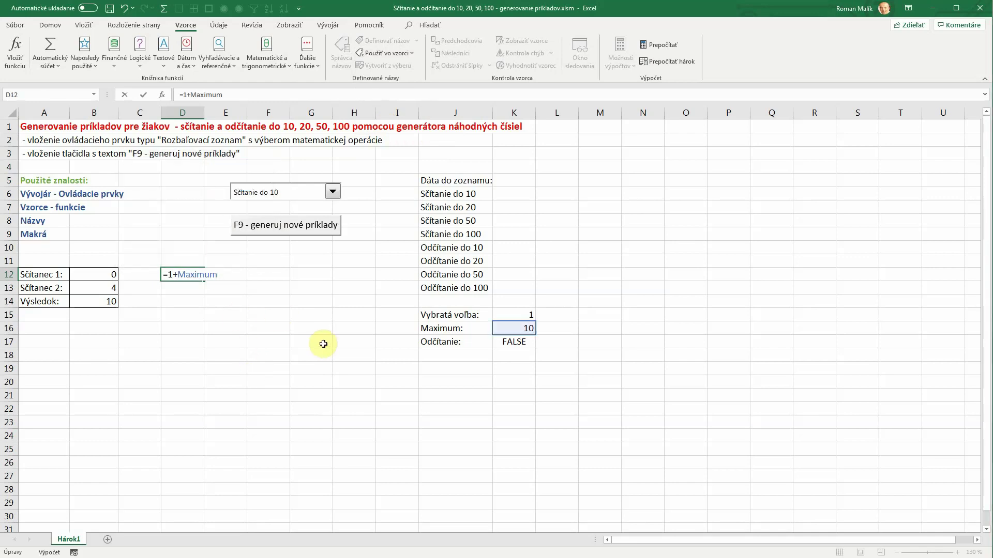
key(Return)
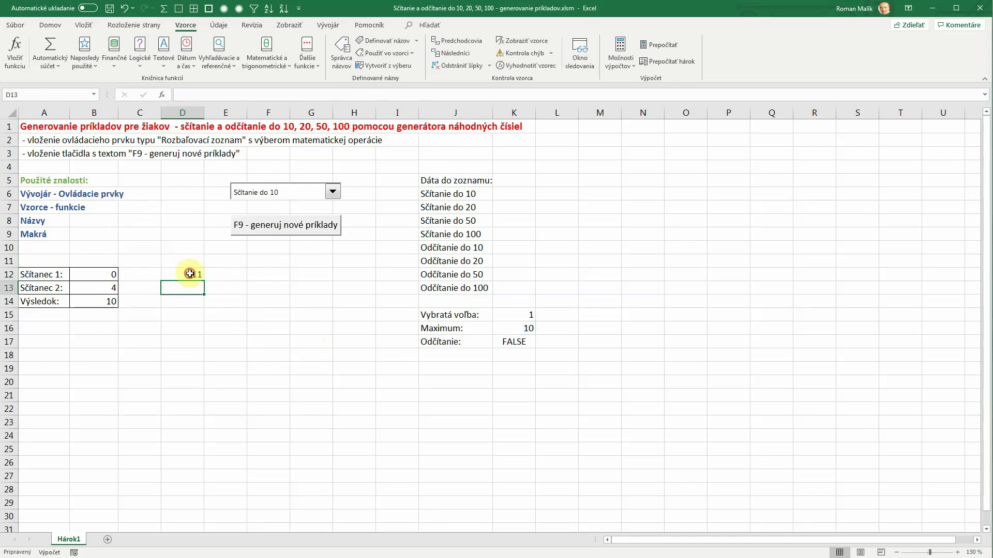
- Leave D12 empty again, dismissing the Paste Name list and Insert Function dialog
click(194, 274)
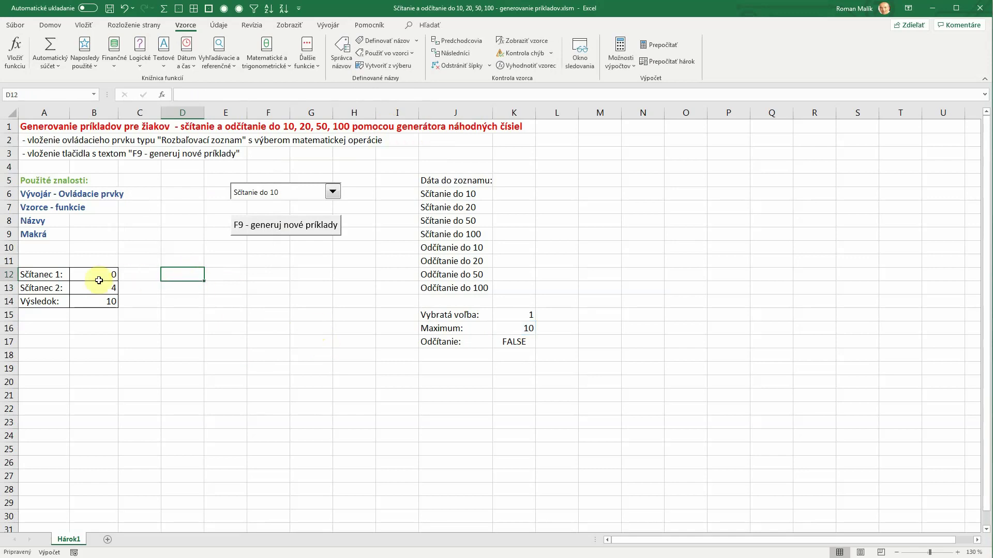
text(=)
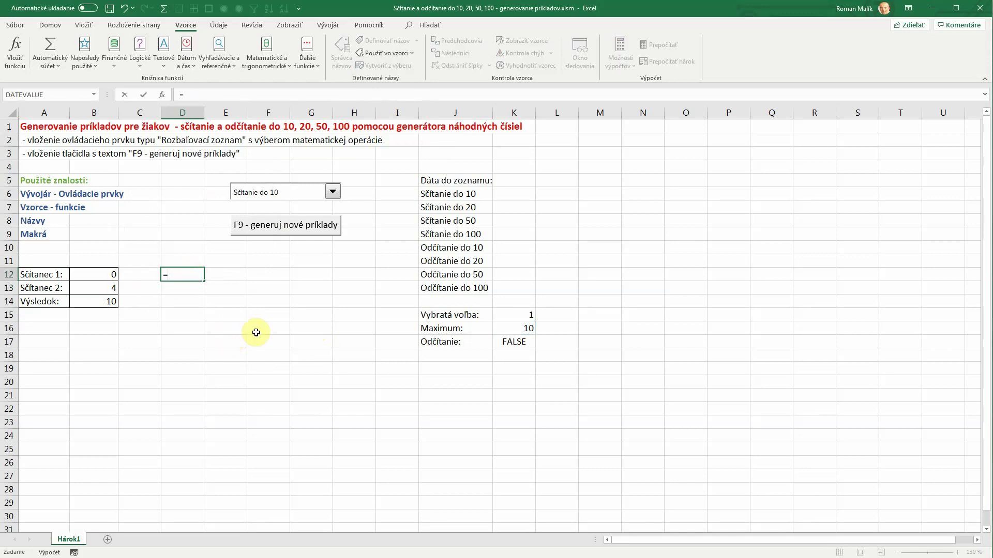
key(F3)
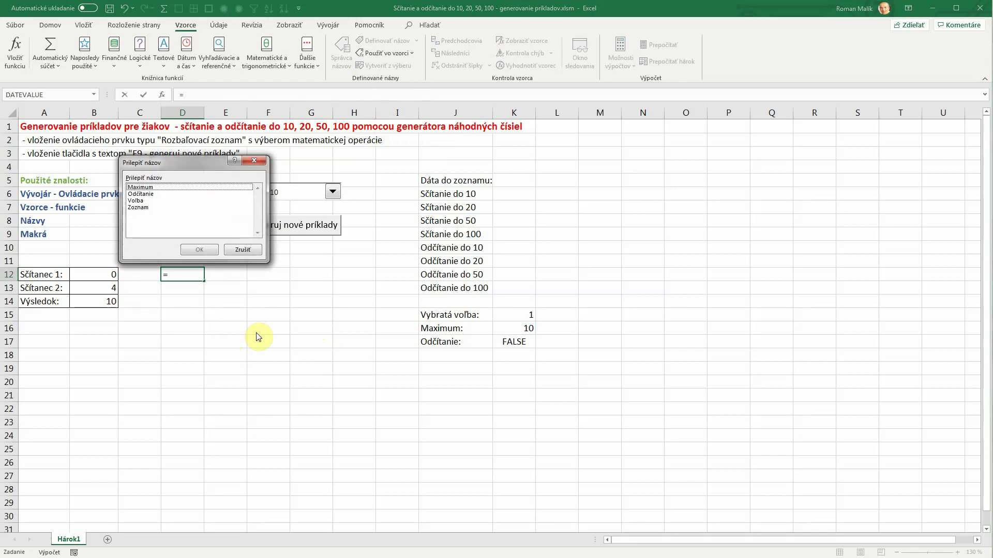
key(Escape)
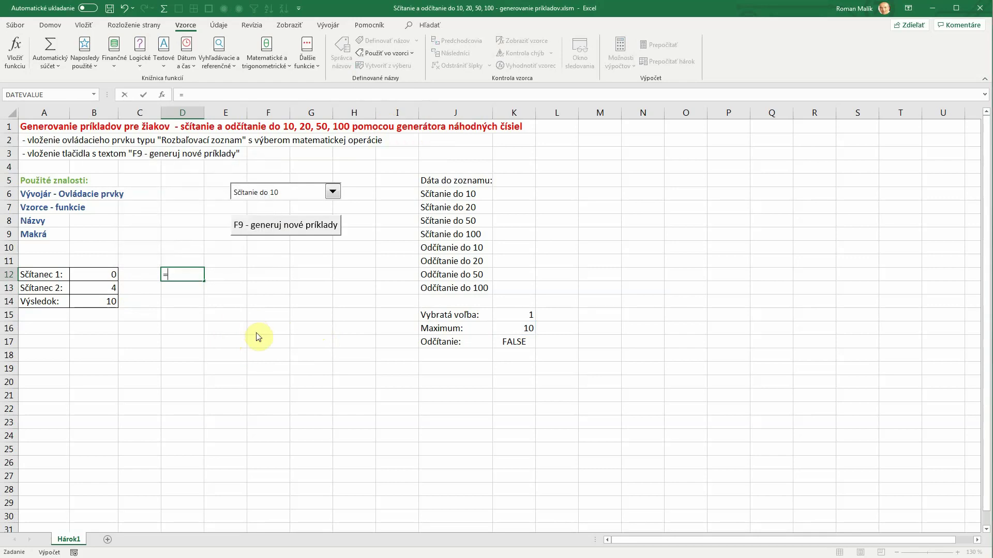
key(shift+F3)
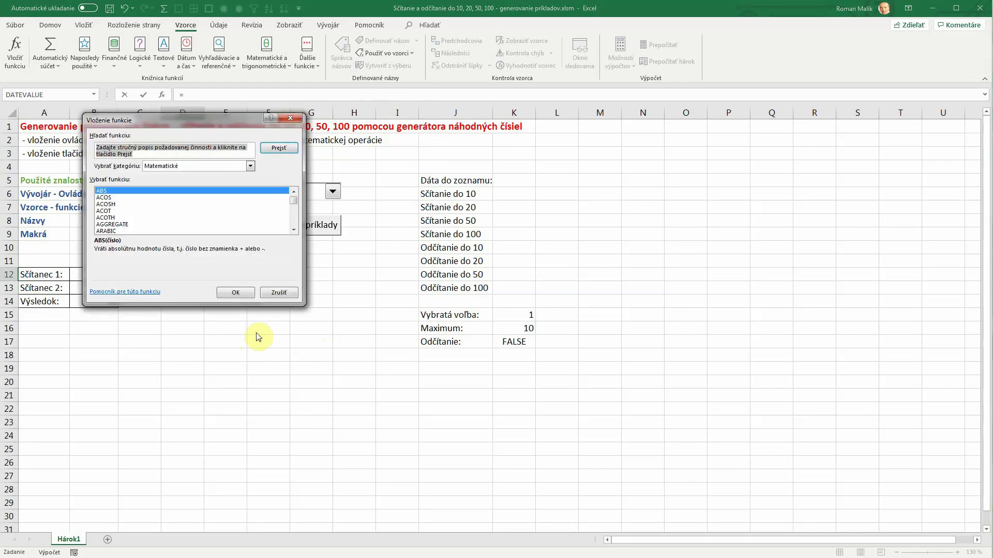
click(278, 293)
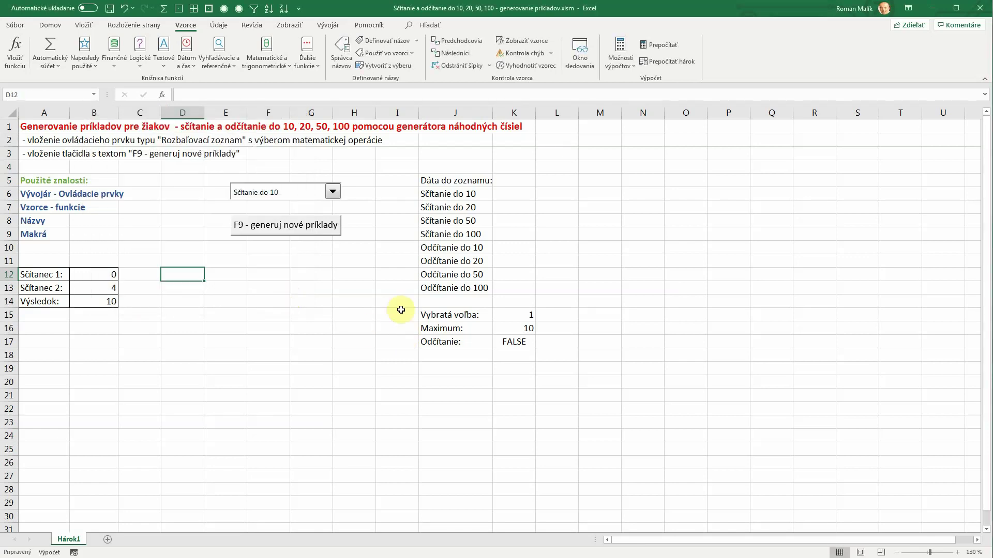
- Generate exercises for Sčítanie do 50 and then Odčítanie do 100 from the dropdown
key(Up)
key(Up)
key(Up)
key(Left)
key(Left)
key(Left)
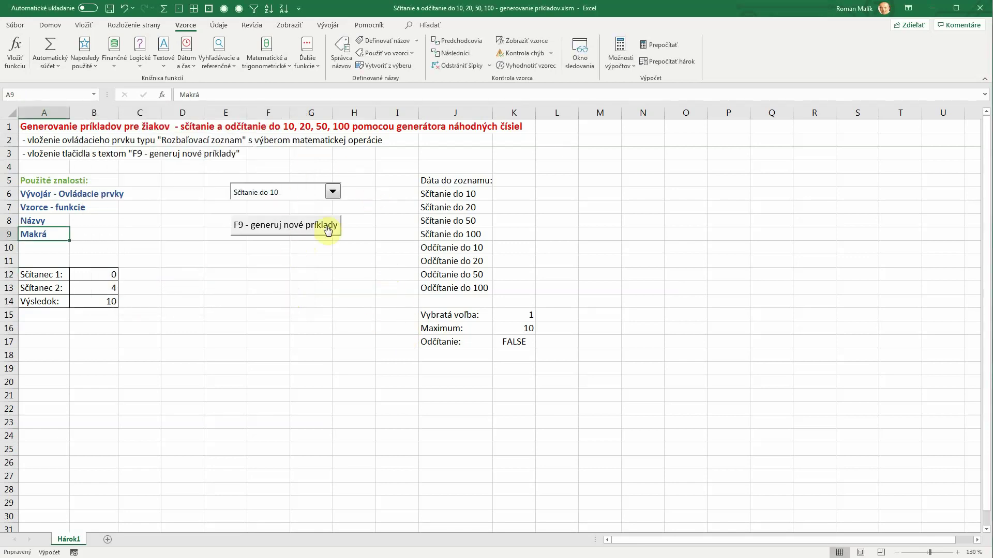
click(334, 193)
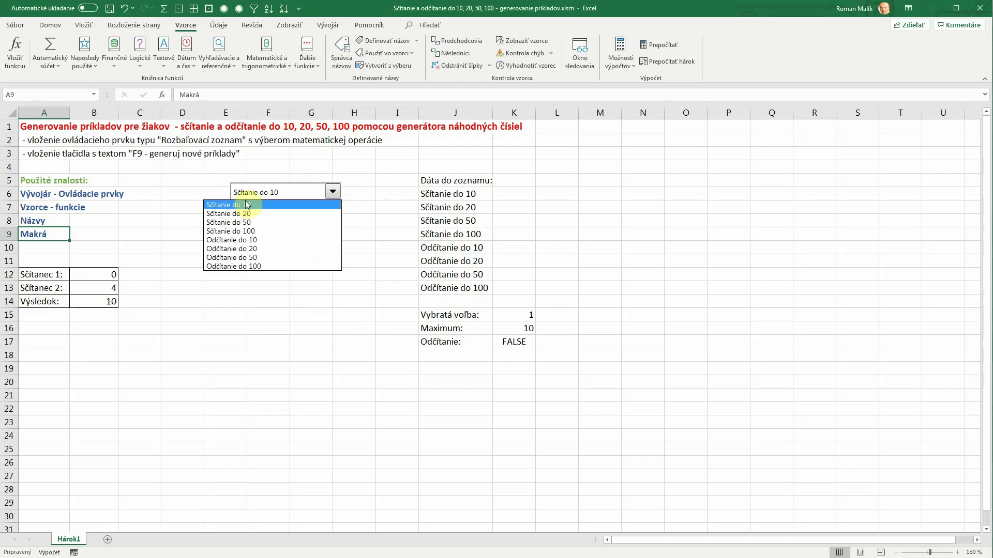
click(248, 223)
click(269, 224)
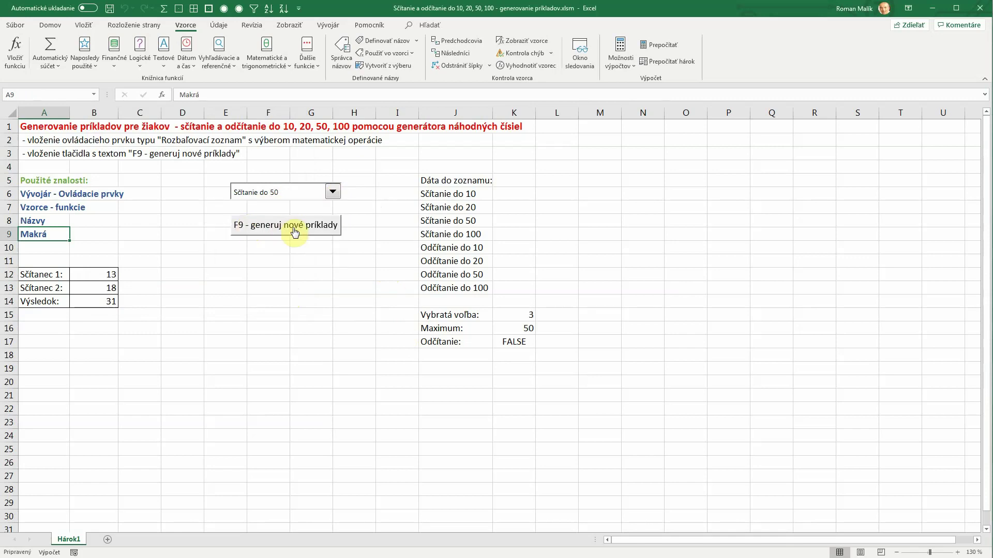
click(332, 192)
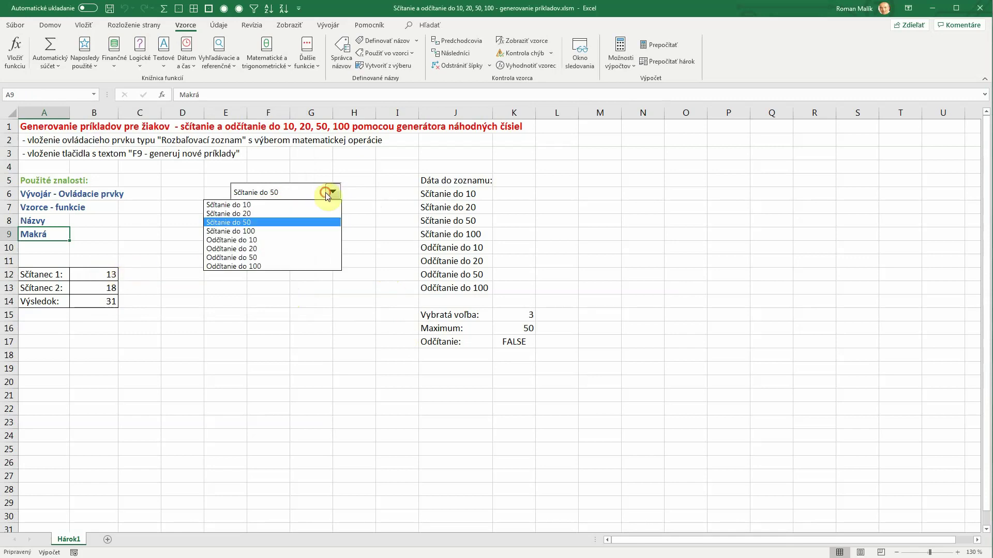
click(256, 266)
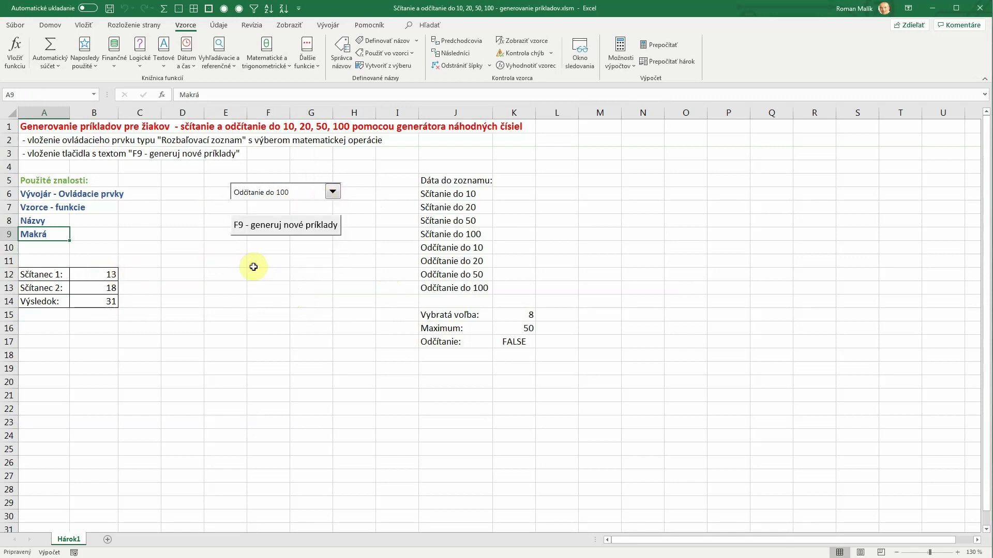
click(277, 228)
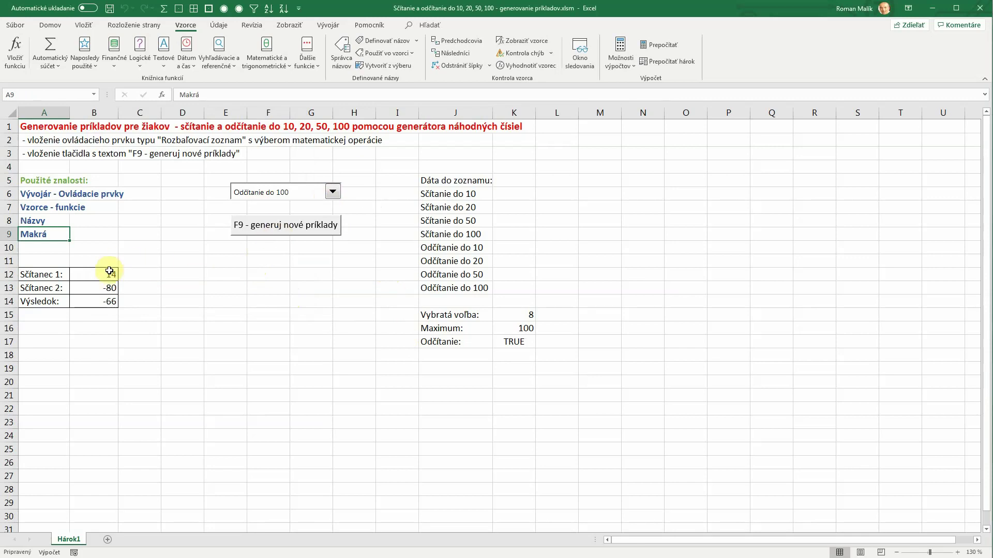
- Switch back to Sčítanie do 10, check Calculation Options, and regenerate it to 0 + 10 = 10
click(334, 192)
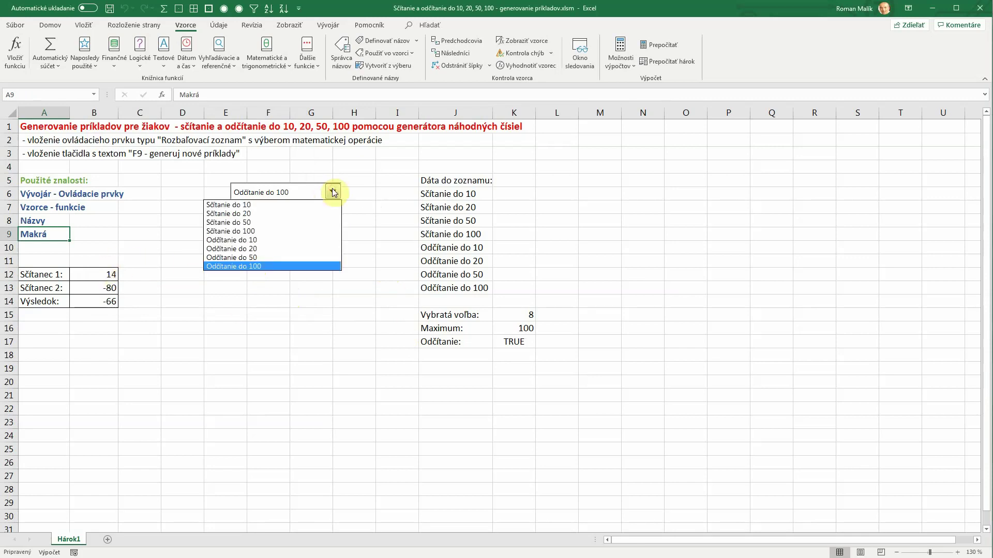
click(241, 205)
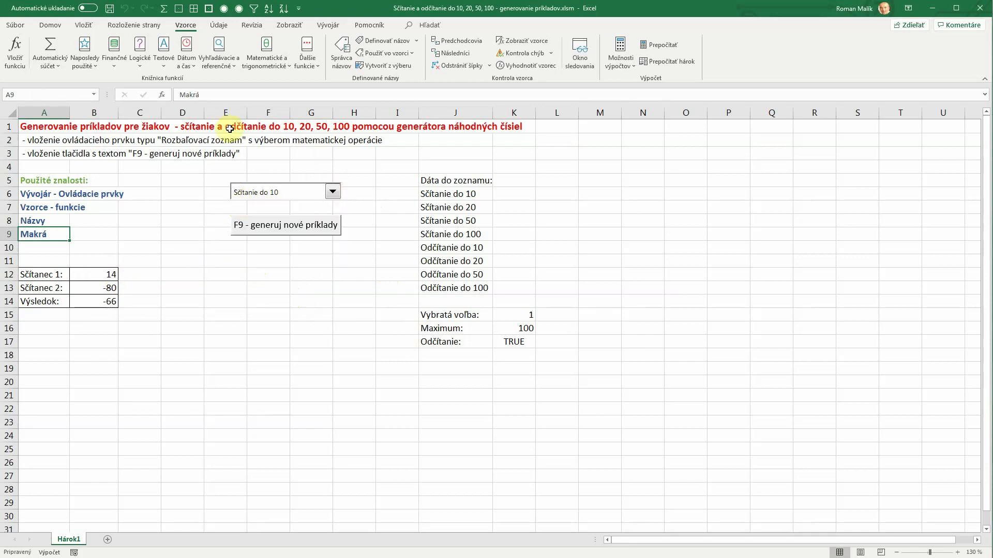
click(620, 57)
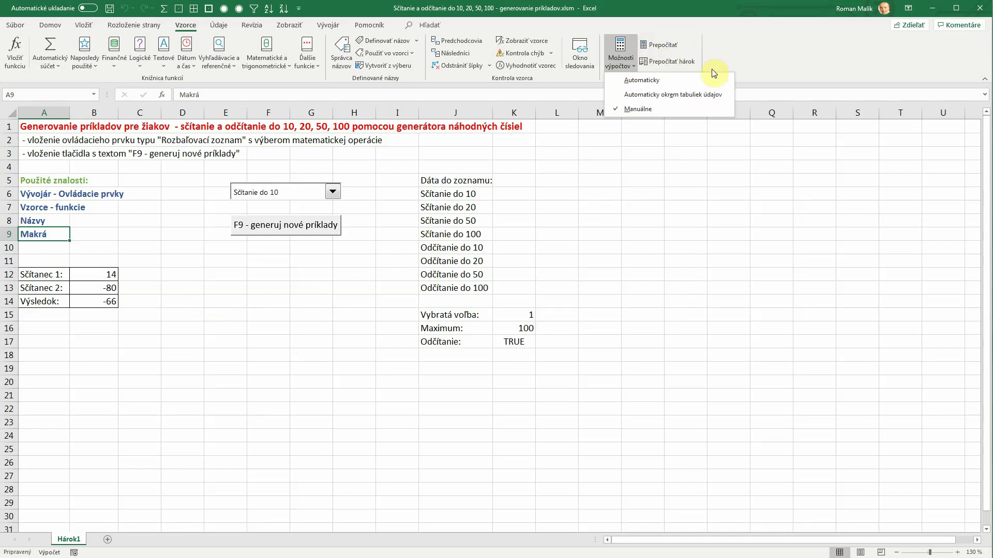
click(759, 60)
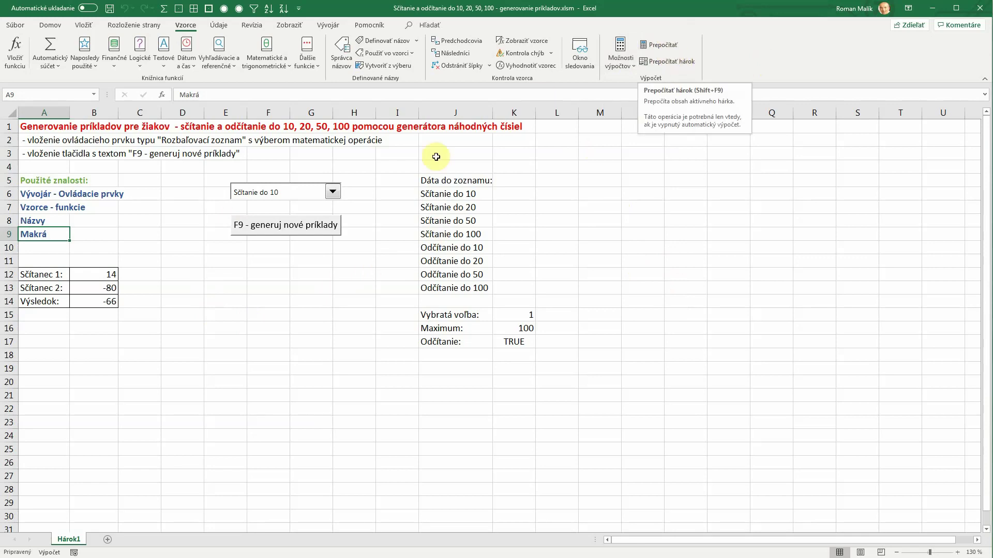
click(305, 300)
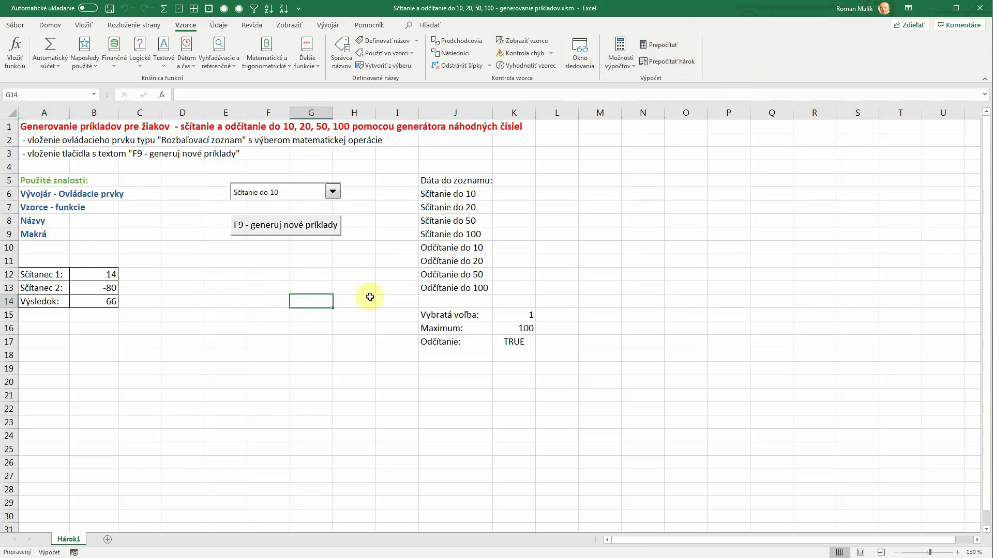
click(303, 229)
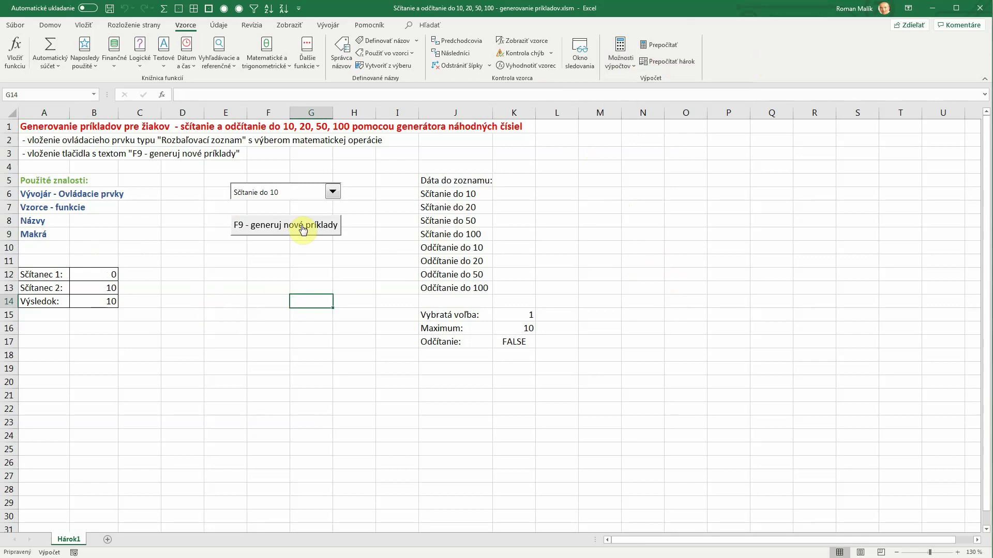
right_click(303, 229)
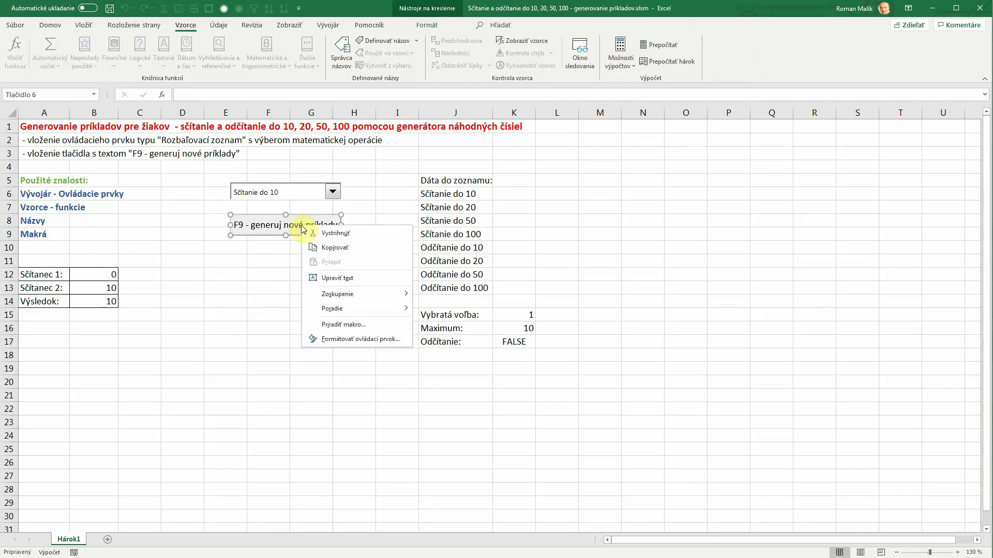
click(336, 325)
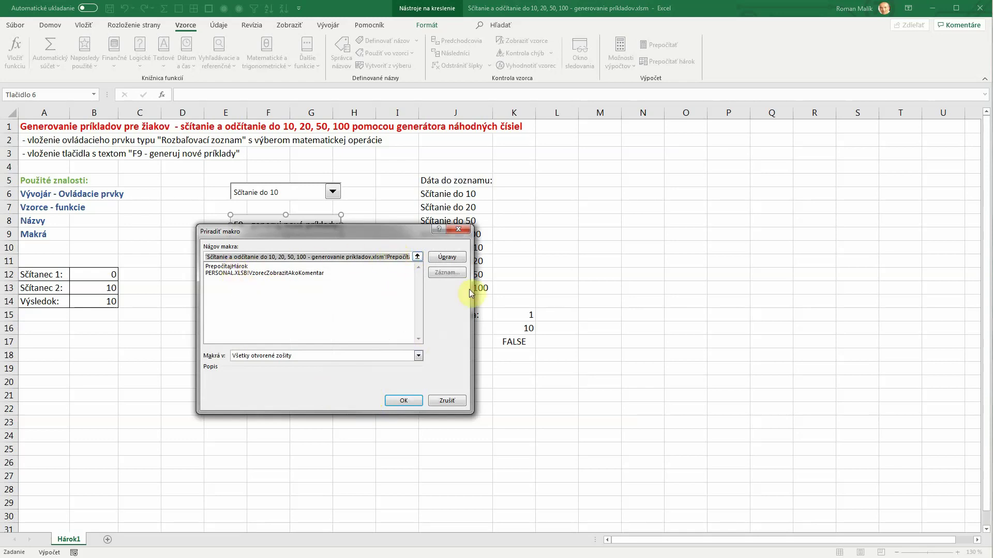
click(448, 404)
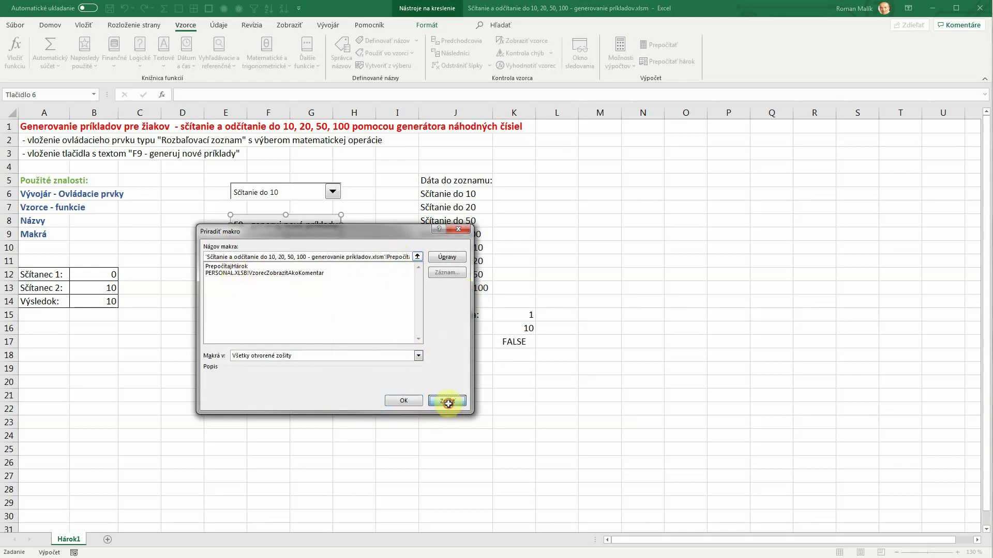
- Draw an ActiveX Combo Box from Developer > Insert beneath the F9 button, near G13
click(328, 24)
click(235, 65)
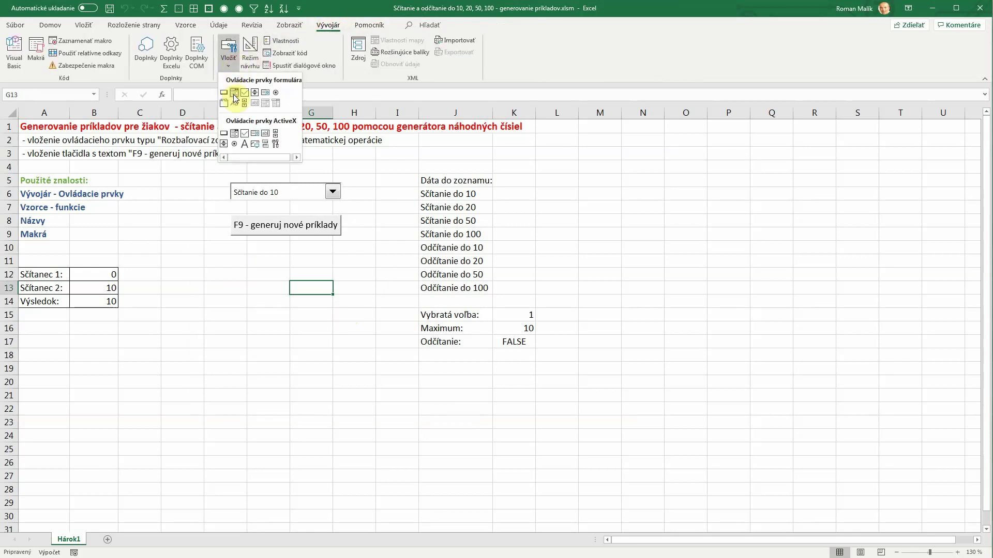
click(234, 134)
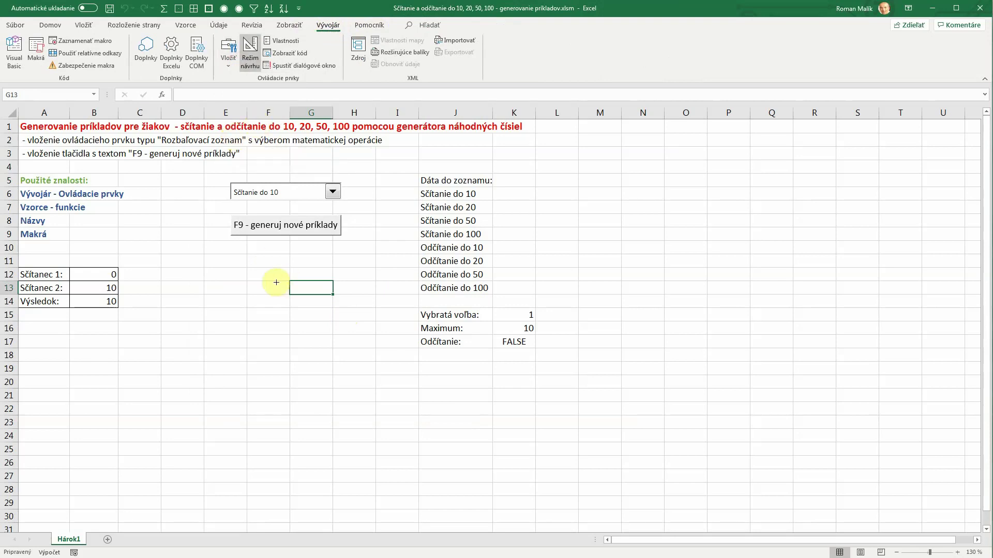
drag(230, 268, 342, 283)
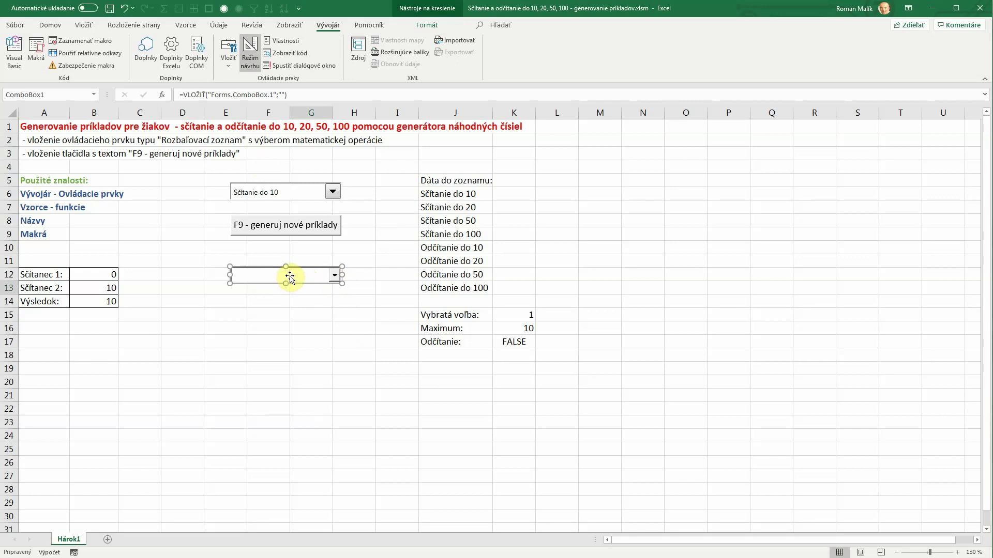
right_click(291, 277)
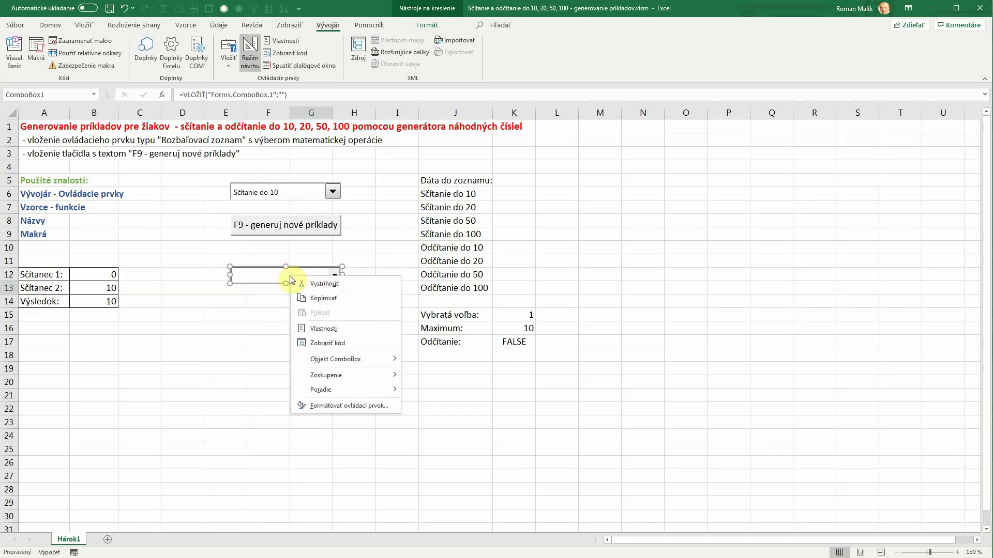
click(355, 406)
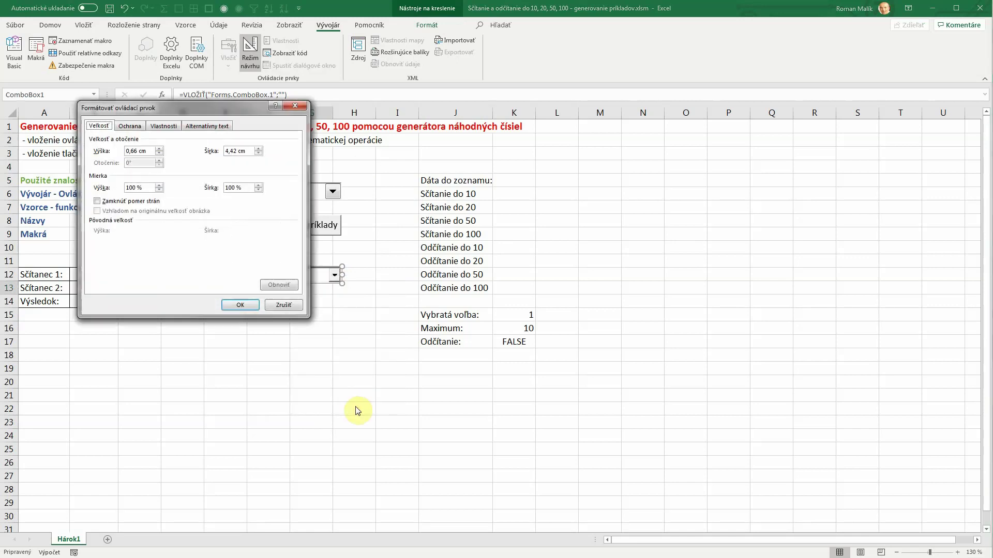
click(129, 127)
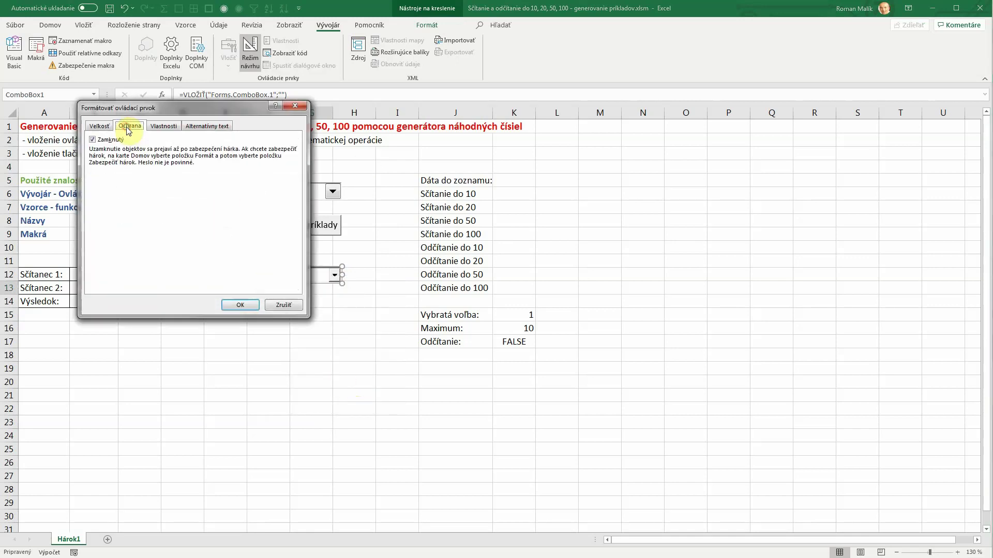
click(157, 126)
click(202, 126)
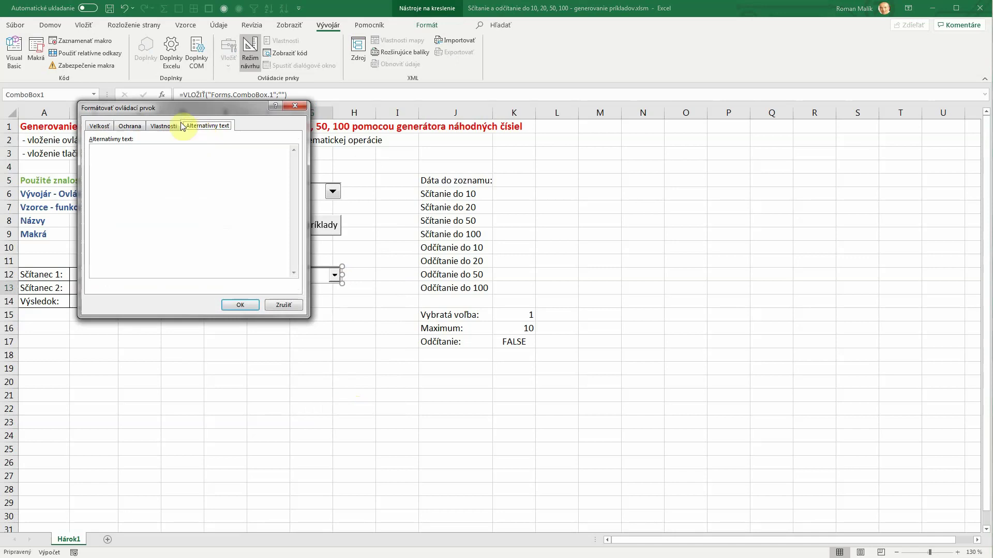
click(156, 127)
click(129, 127)
click(99, 126)
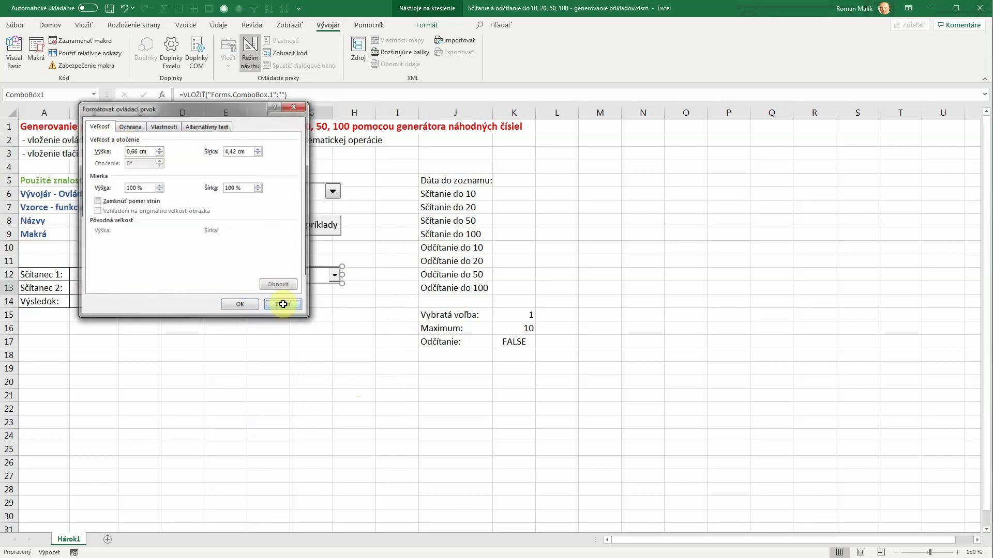
click(284, 304)
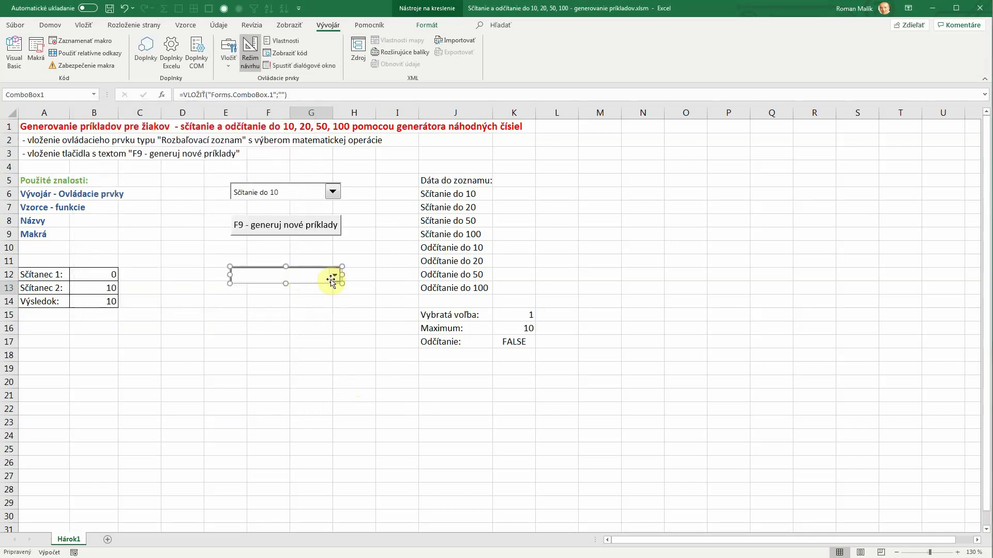
right_click(333, 276)
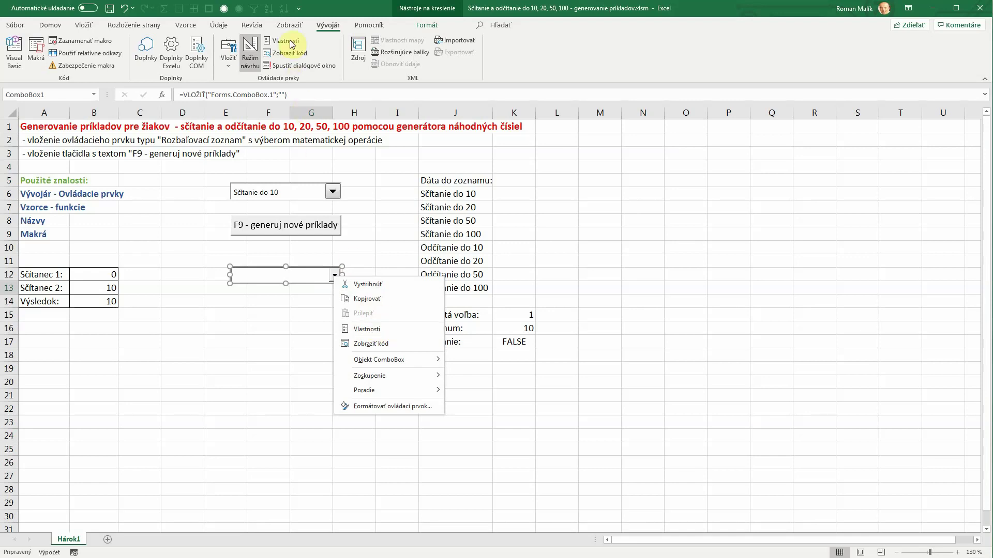
- Open ComboBox1's Properties window, move it right of the list data, and switch to Categorized
click(228, 59)
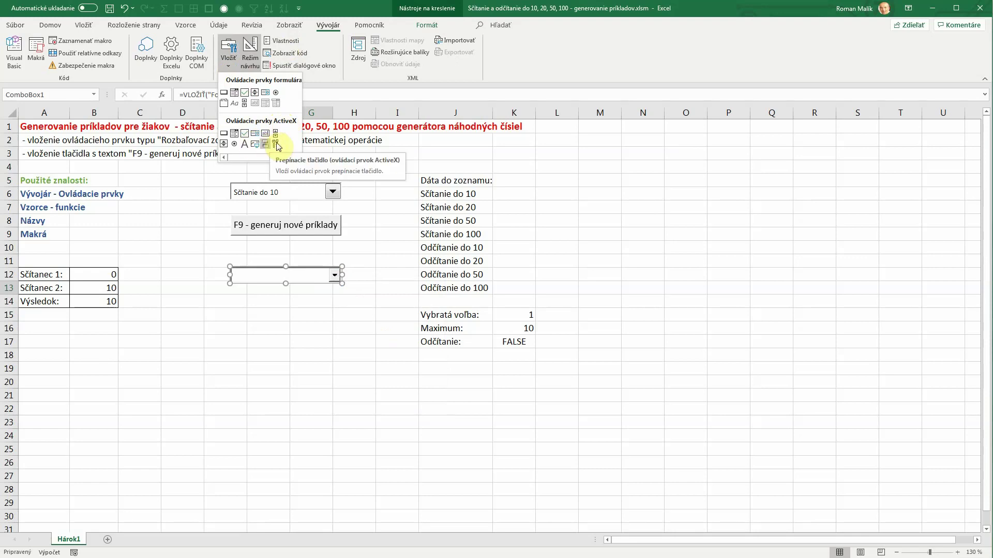
click(289, 45)
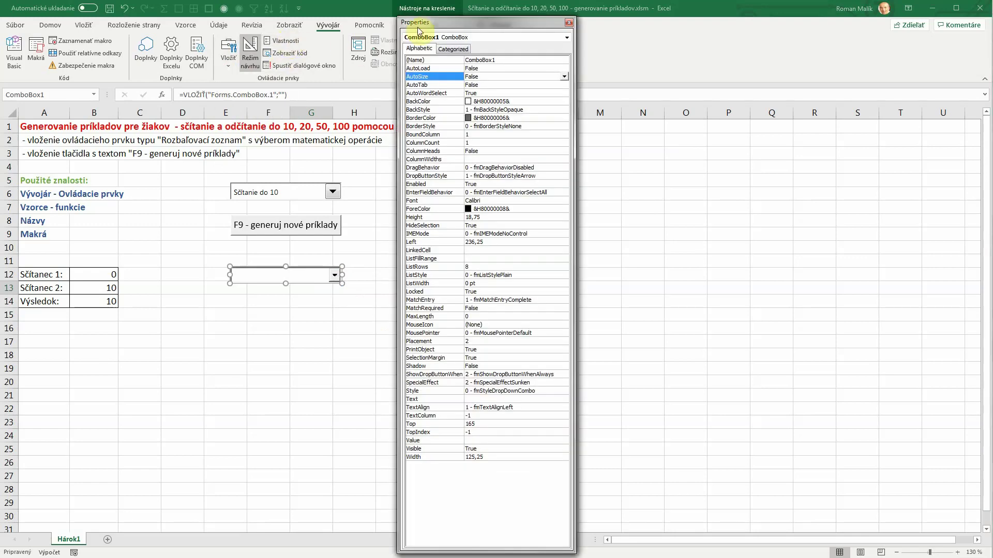
drag(420, 23, 71, 27)
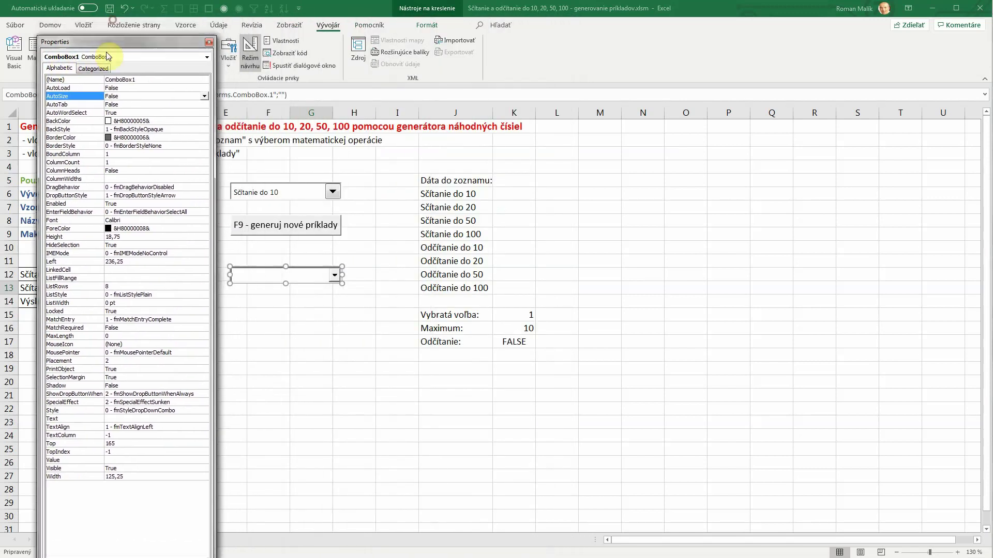
drag(114, 23, 453, 63)
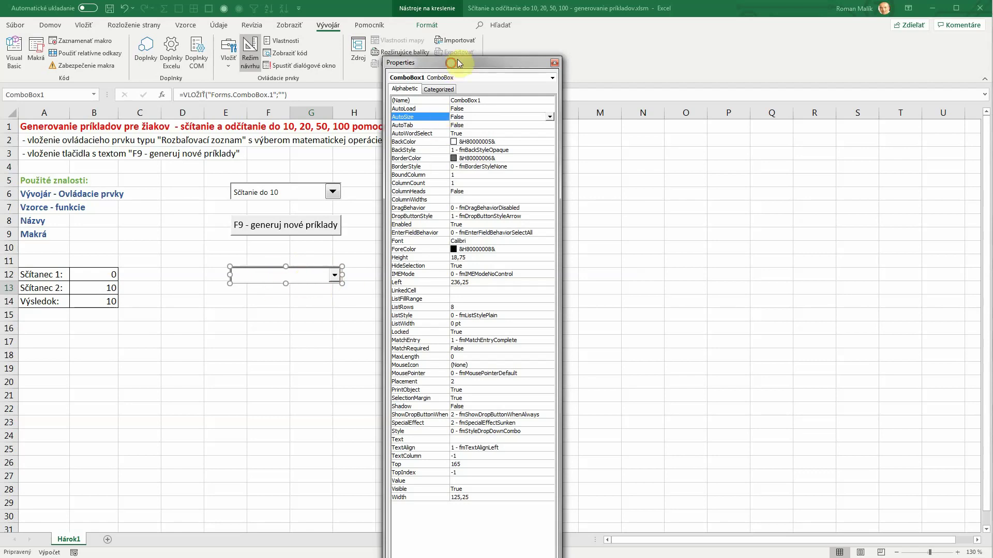
drag(457, 60, 511, 33)
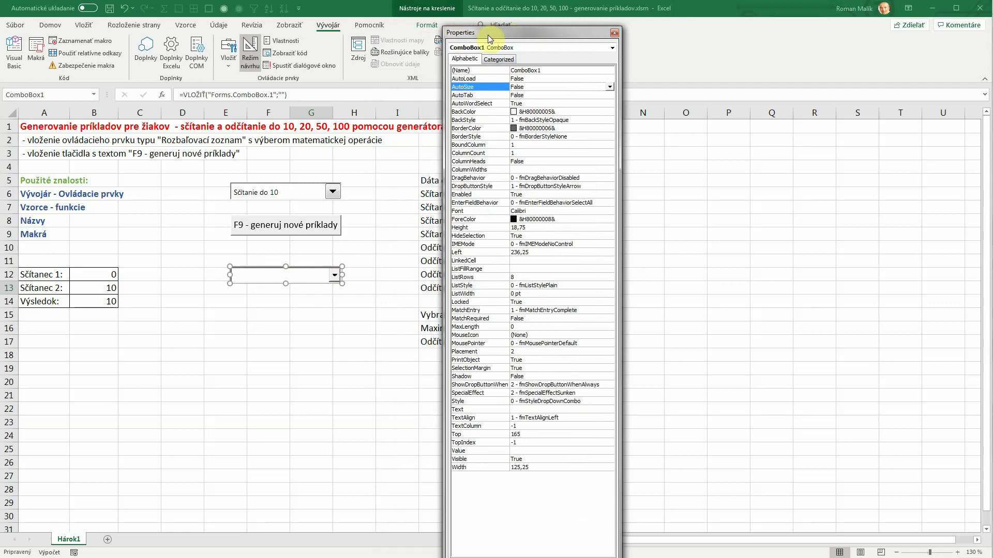
mouse_move(492, 34)
mouse_down()
mouse_move(519, 17)
mouse_move(675, 18)
mouse_move(631, 21)
mouse_up()
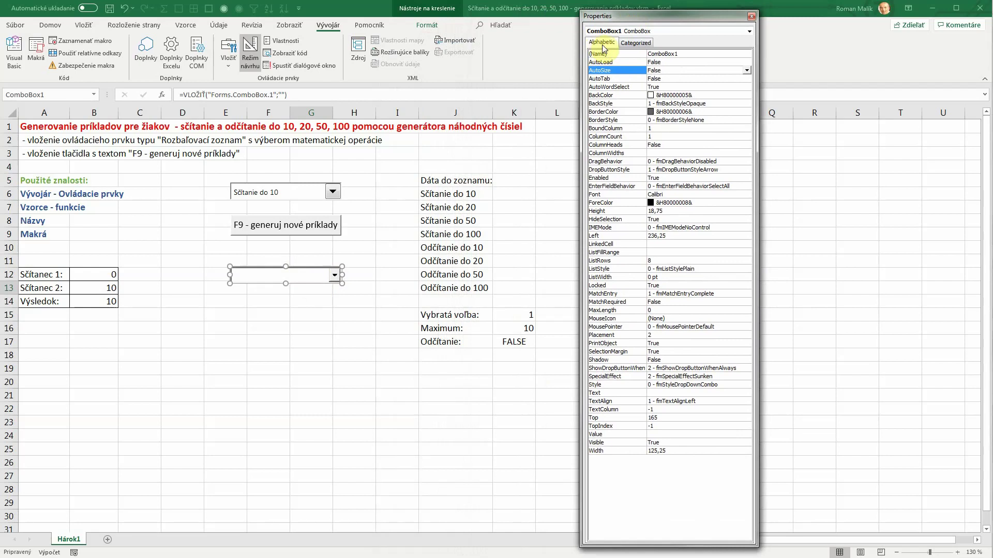
click(633, 48)
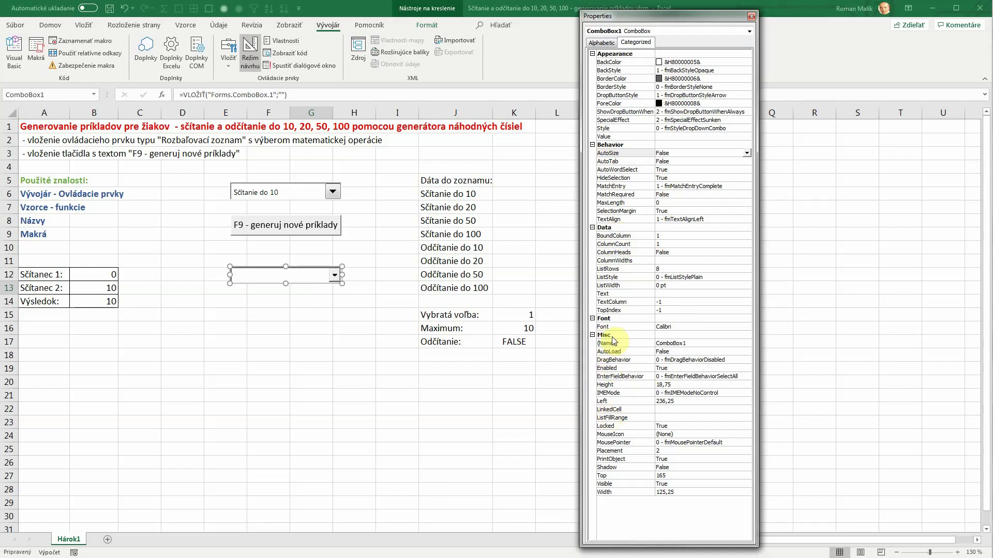
- Set the combo box's ListFillRange property to J6:J13
click(608, 419)
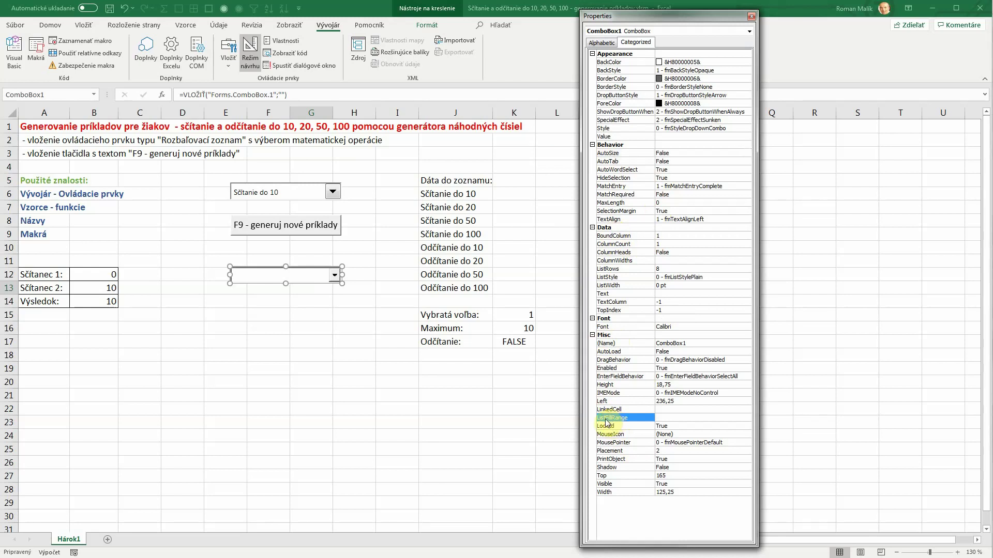
click(662, 417)
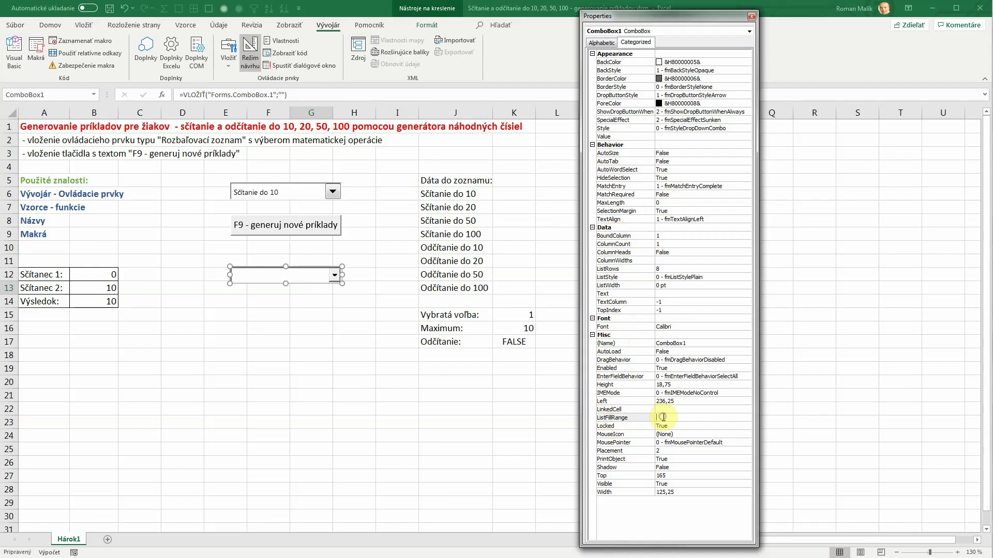
drag(471, 195, 478, 286)
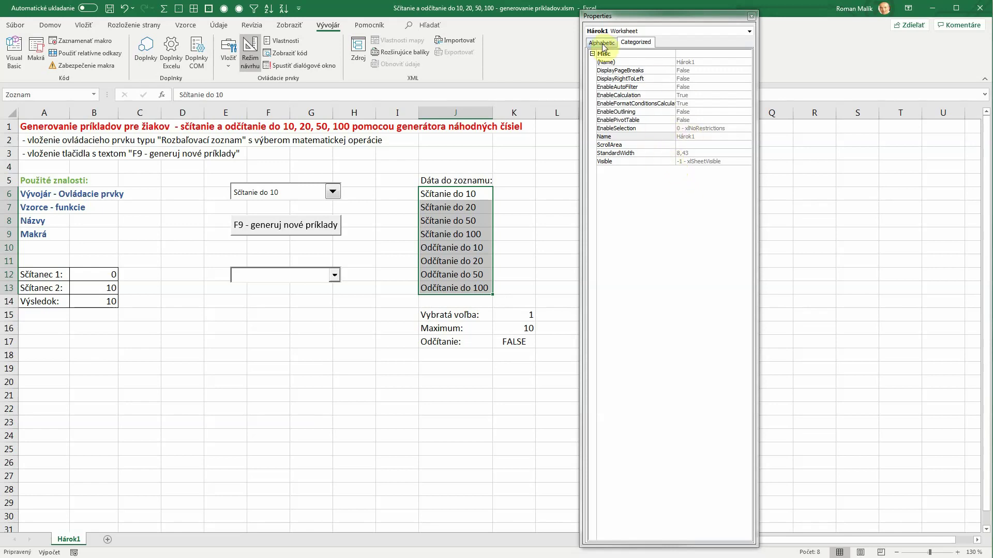
key(Return)
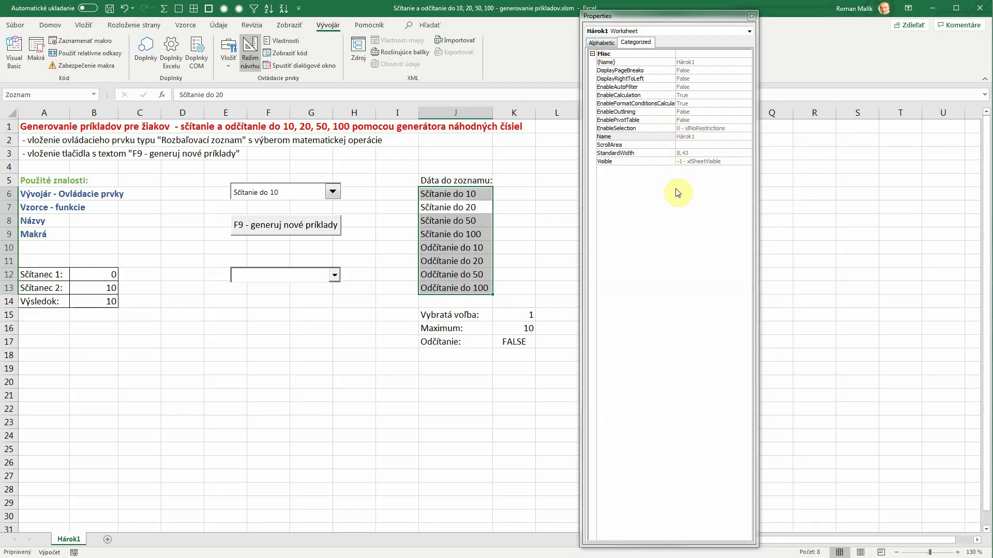
key(Return)
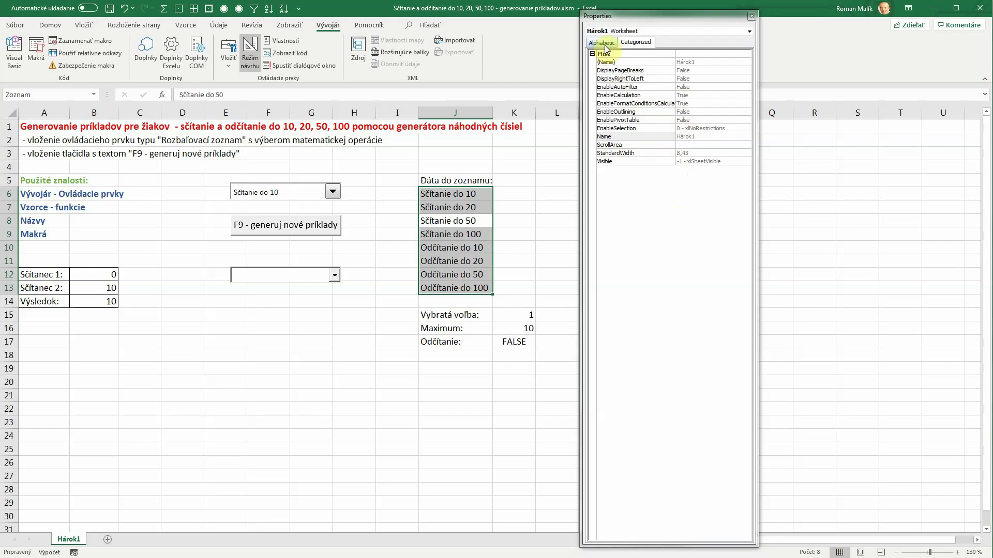
click(606, 45)
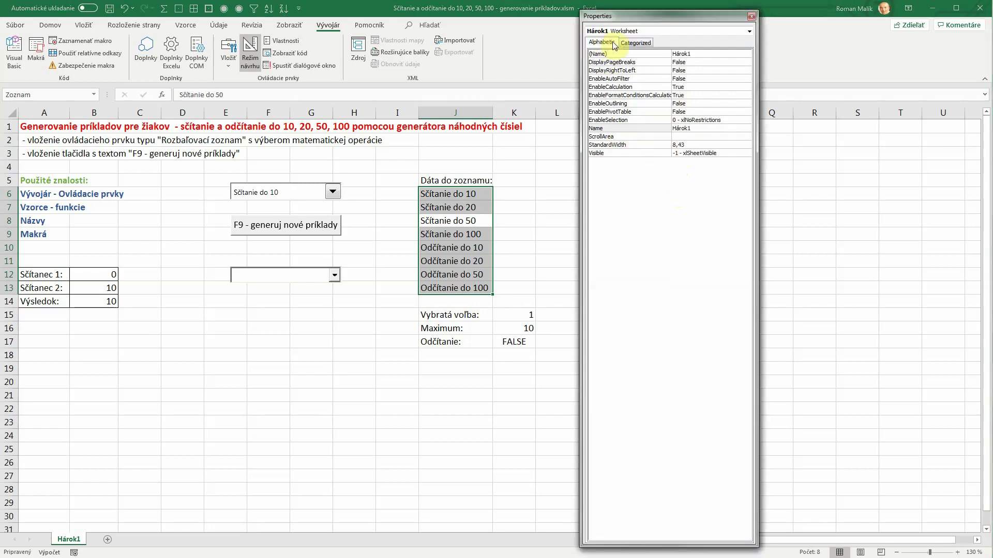
click(633, 42)
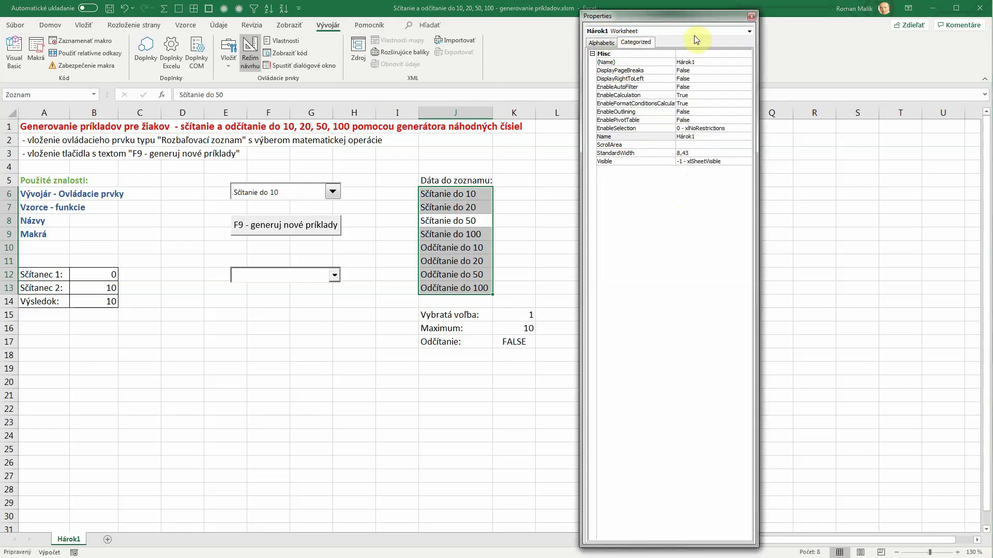
click(748, 32)
click(627, 41)
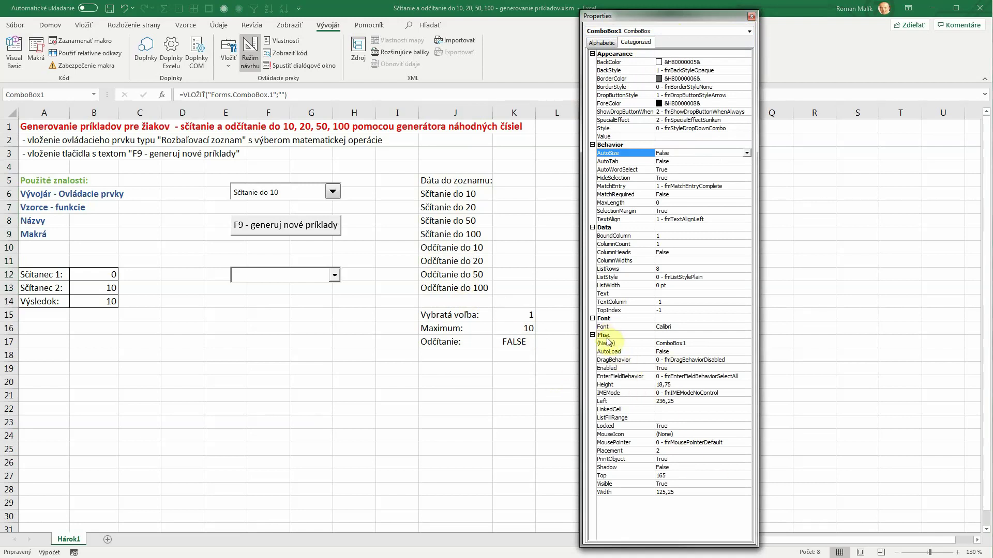
click(672, 418)
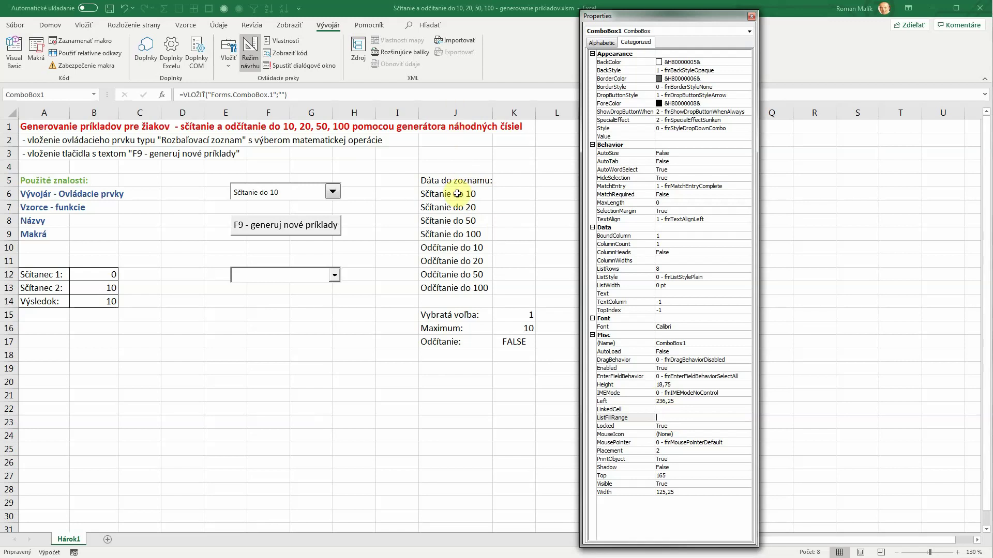
text(J6:J13)
- Set LinkedCell to K15 so the combo box shows 1
click(662, 409)
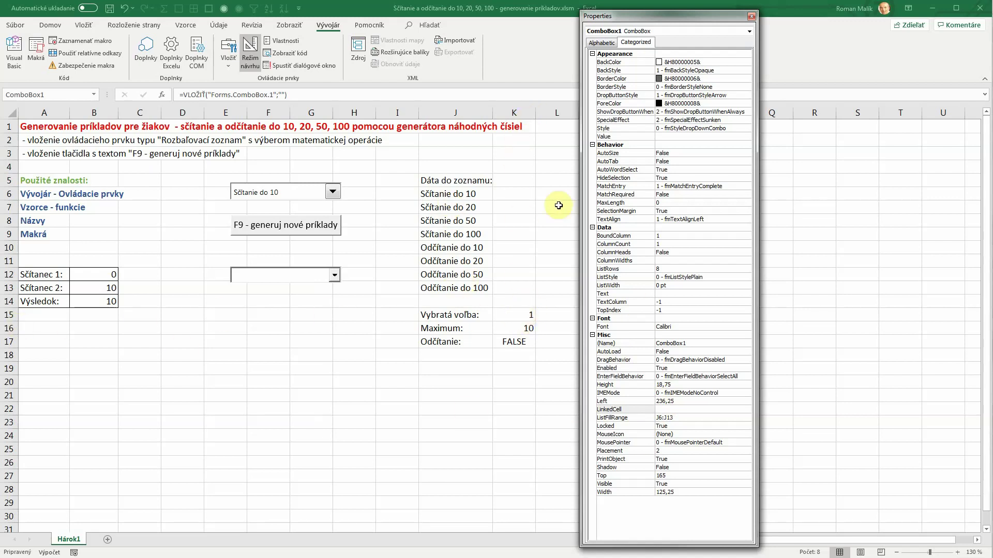
text(k15)
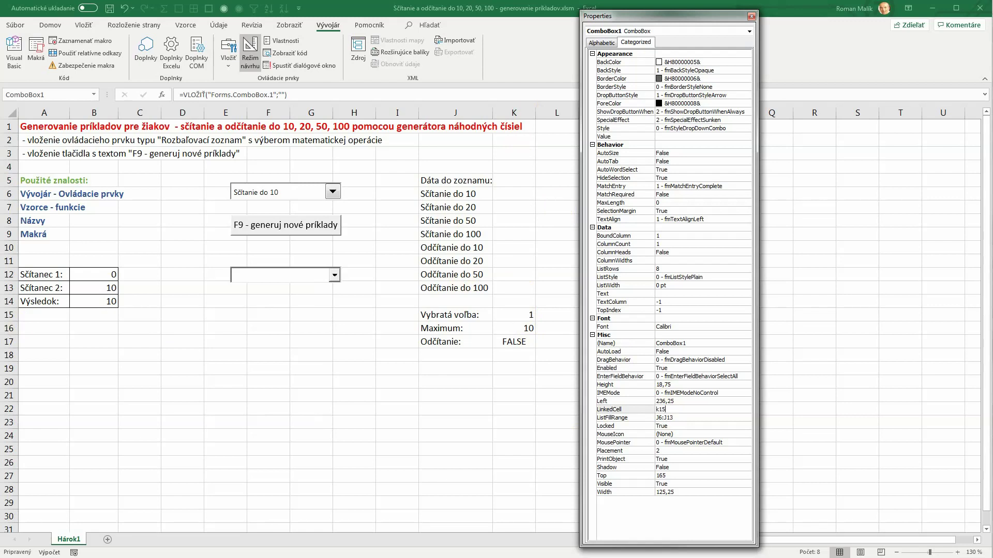
key(Return)
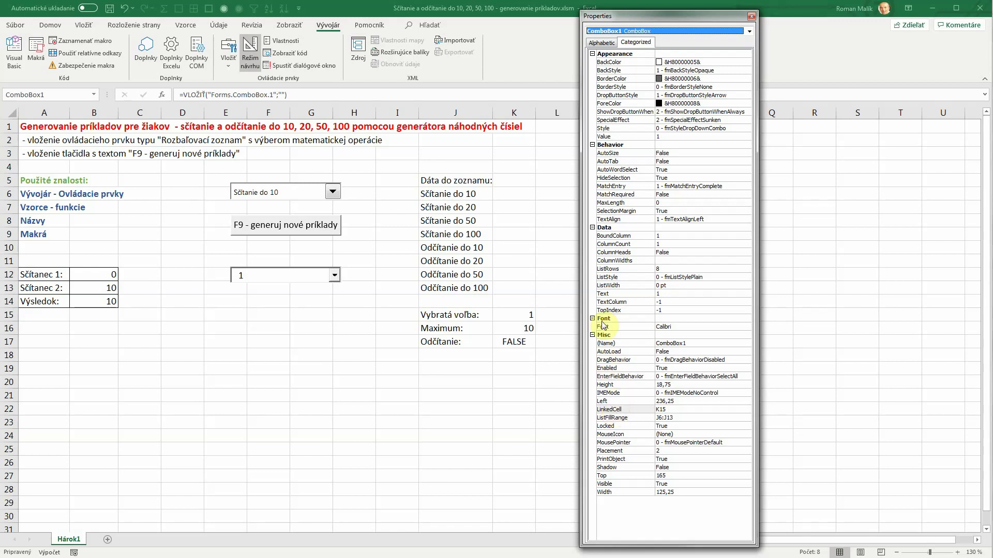
- Give ComboBox1 a bold (Tučné) size 12 font, then close the Properties window
click(677, 325)
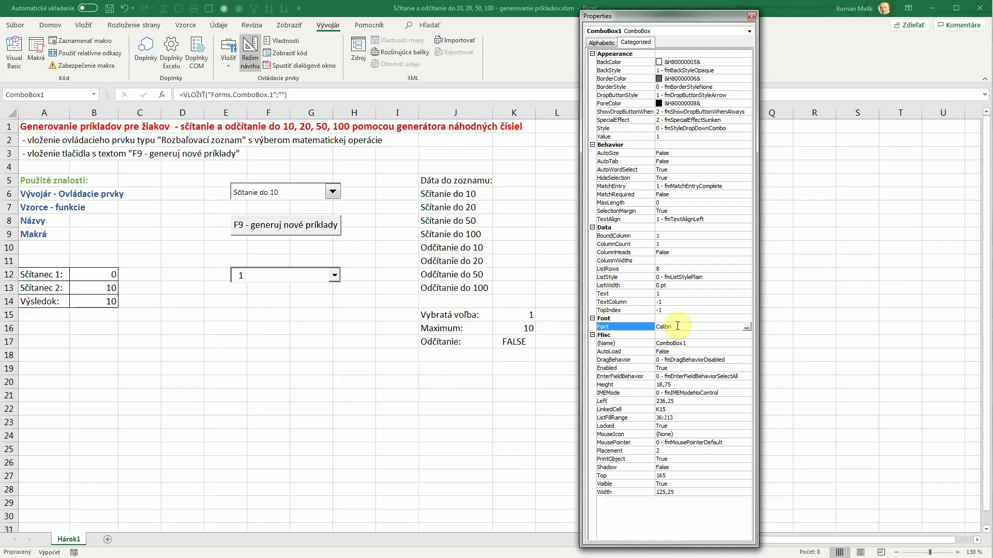
click(747, 327)
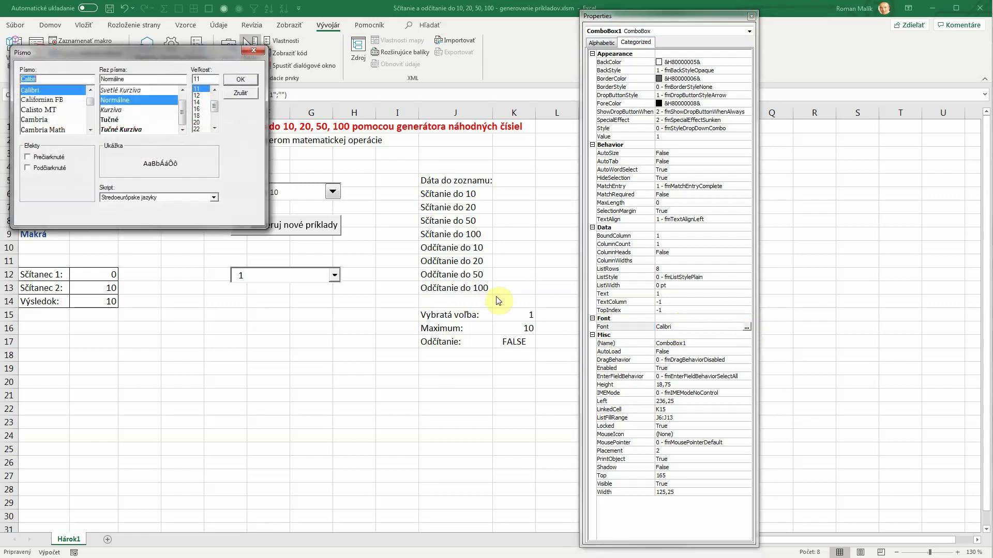
drag(214, 54, 363, 345)
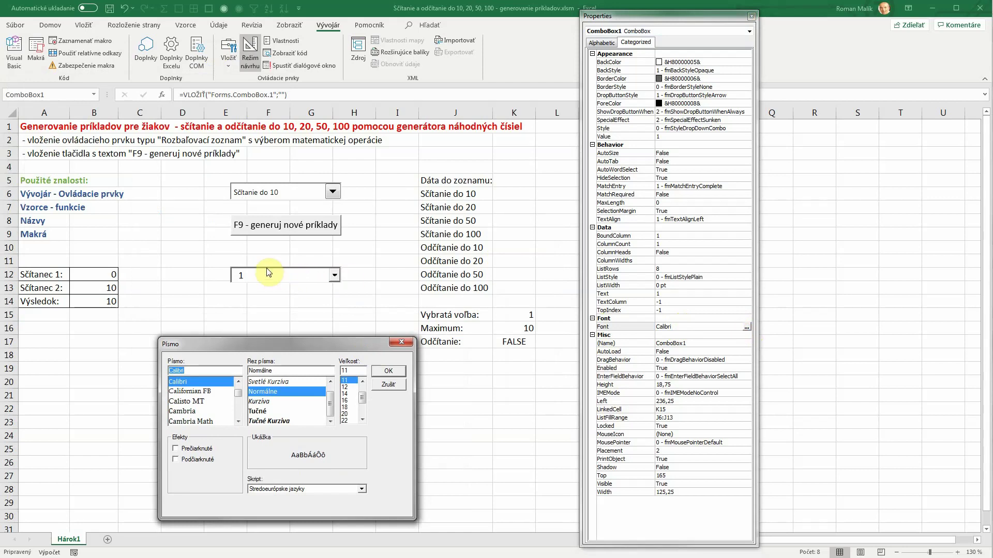
click(347, 387)
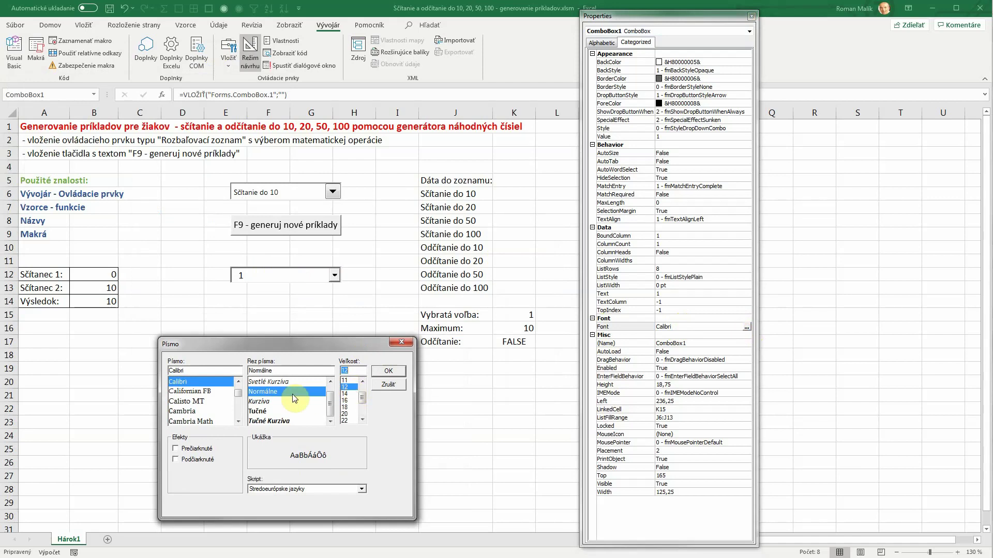
click(258, 411)
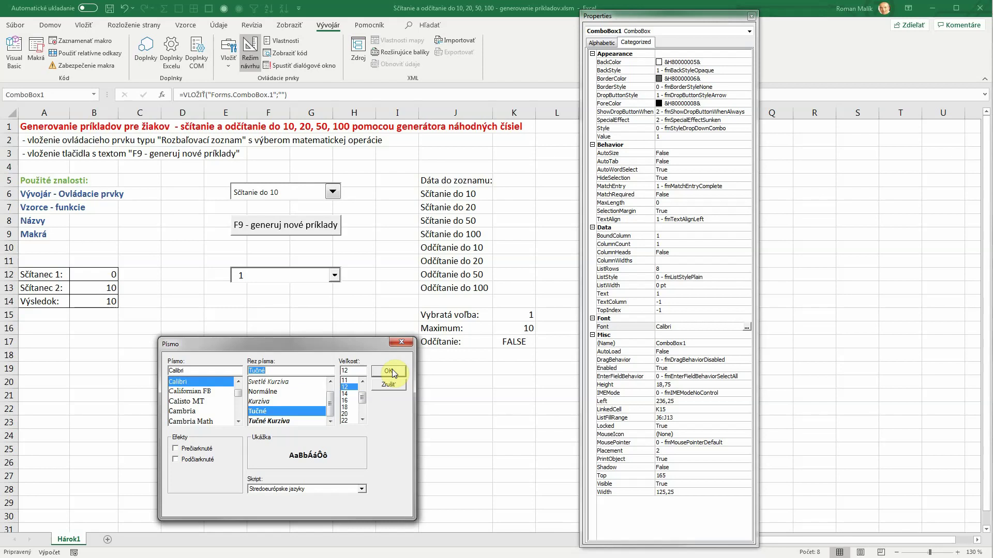
click(392, 369)
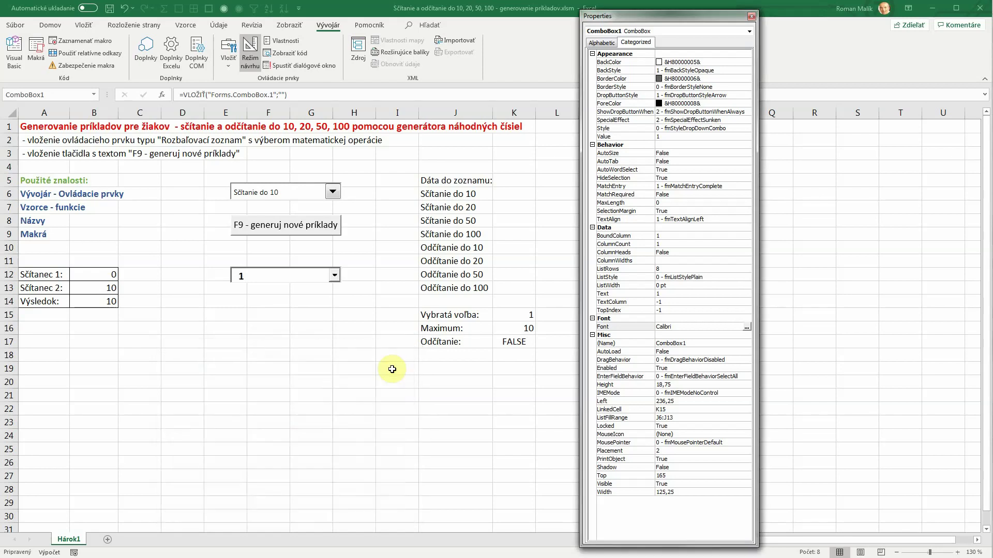
click(752, 19)
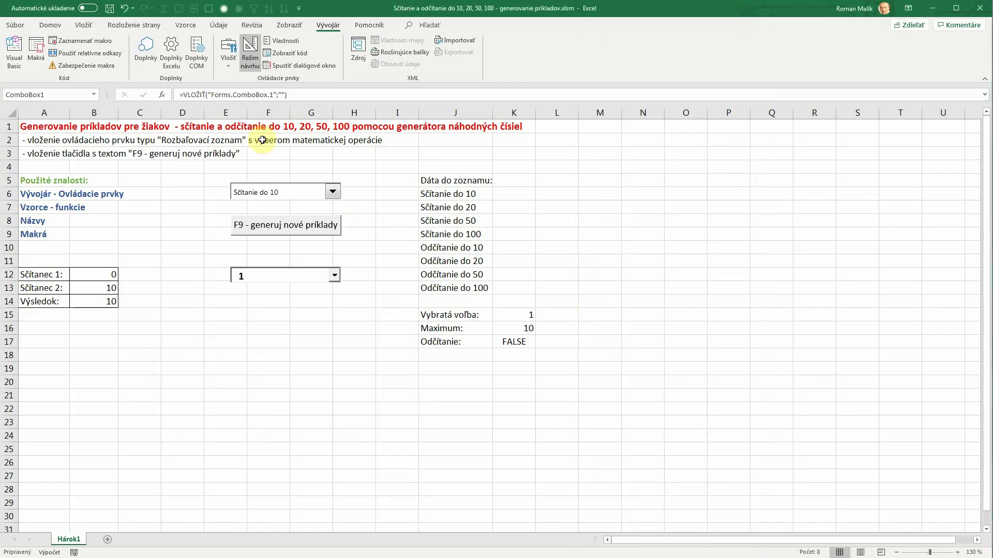
- Leave Režim návrhu and choose Sčítanie do 100 in the combo box, filling K15
click(249, 48)
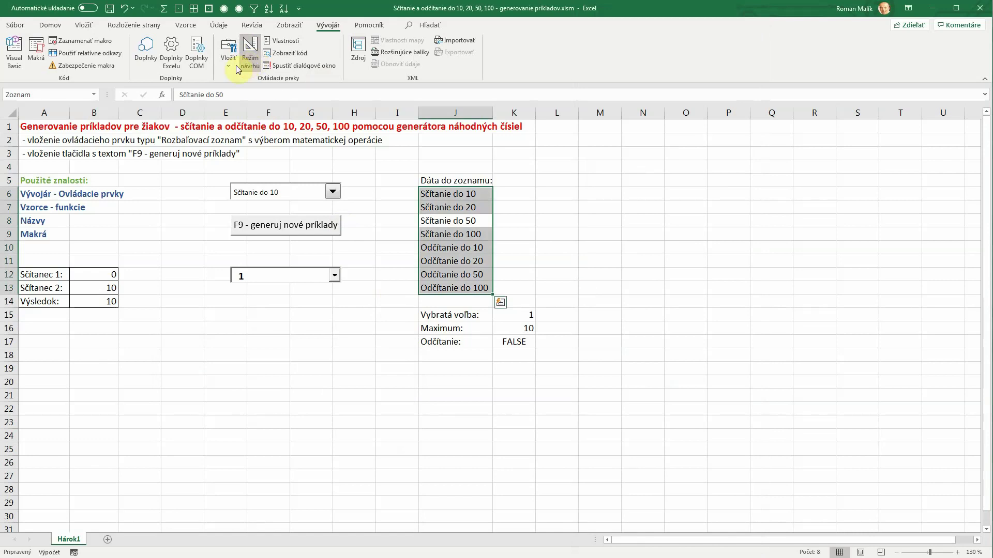
click(236, 355)
click(335, 275)
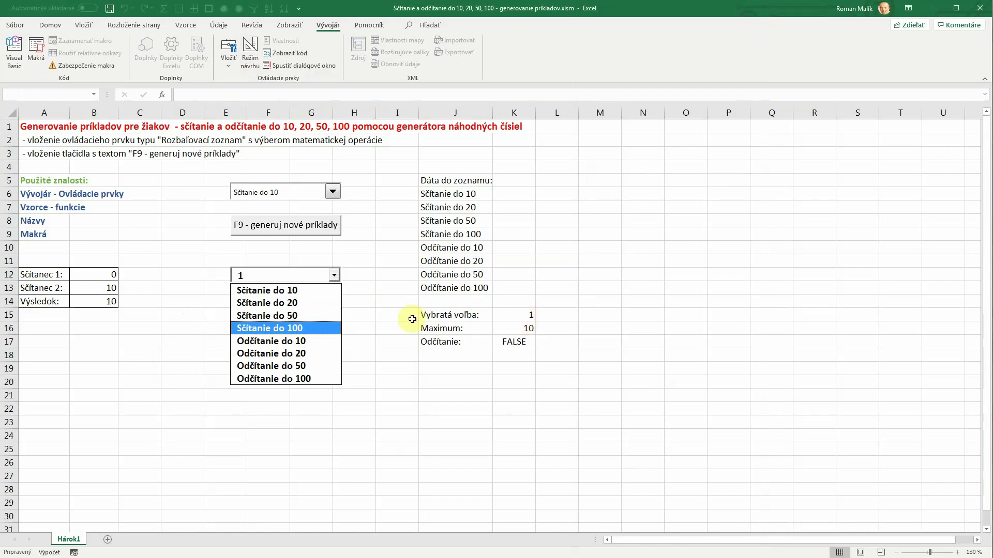
click(324, 328)
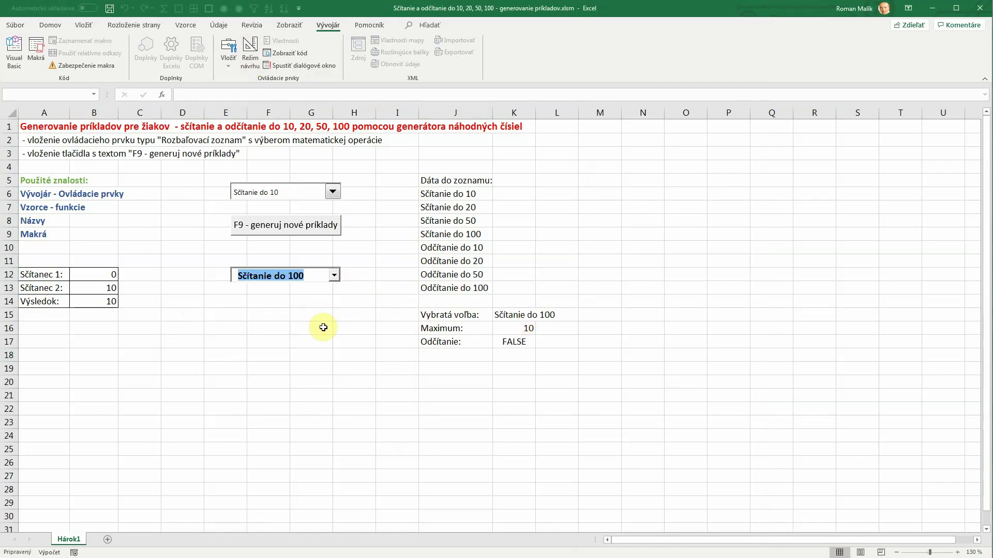
click(334, 276)
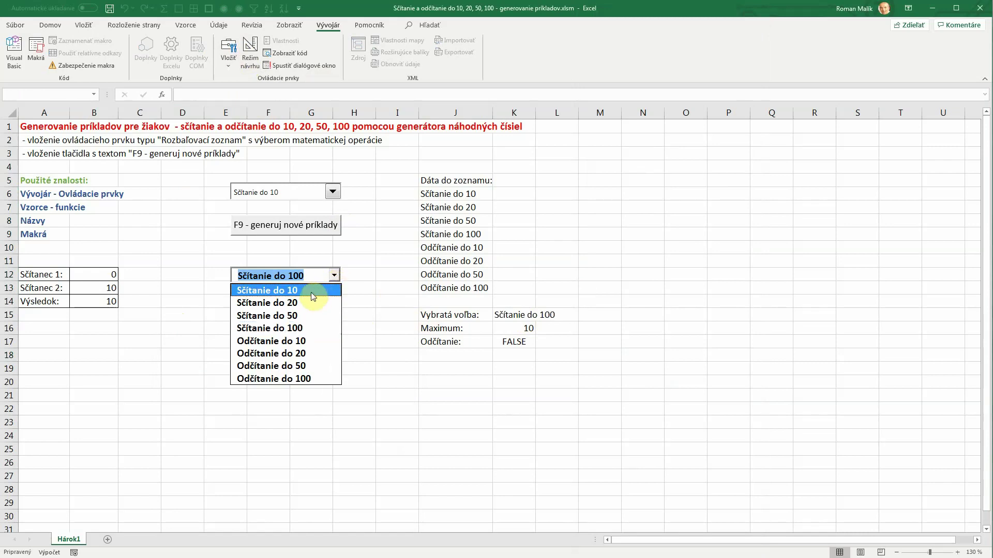
click(282, 329)
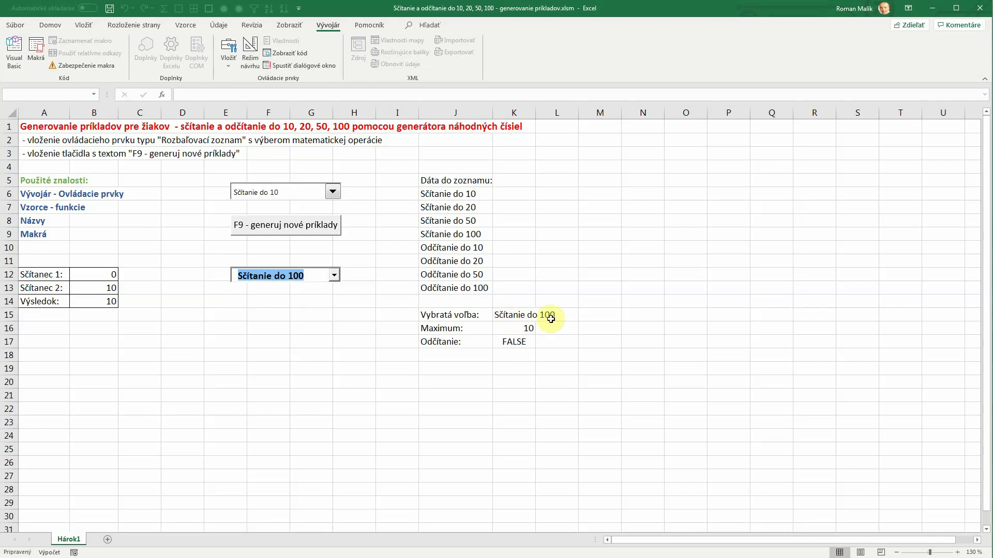
- Click between the combo box text and the sheet, then turn Režim návrhu back on
click(385, 275)
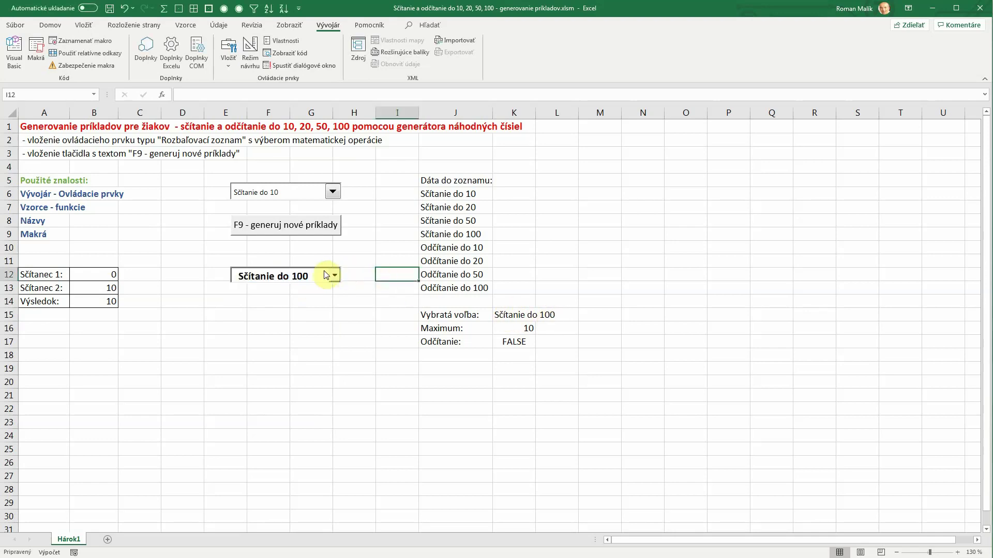
click(299, 276)
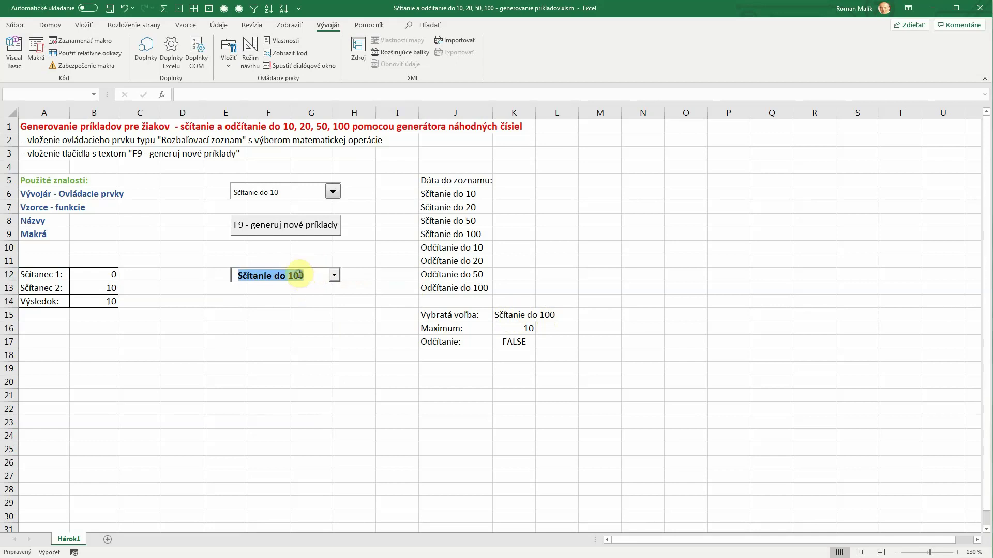
click(334, 274)
click(334, 274)
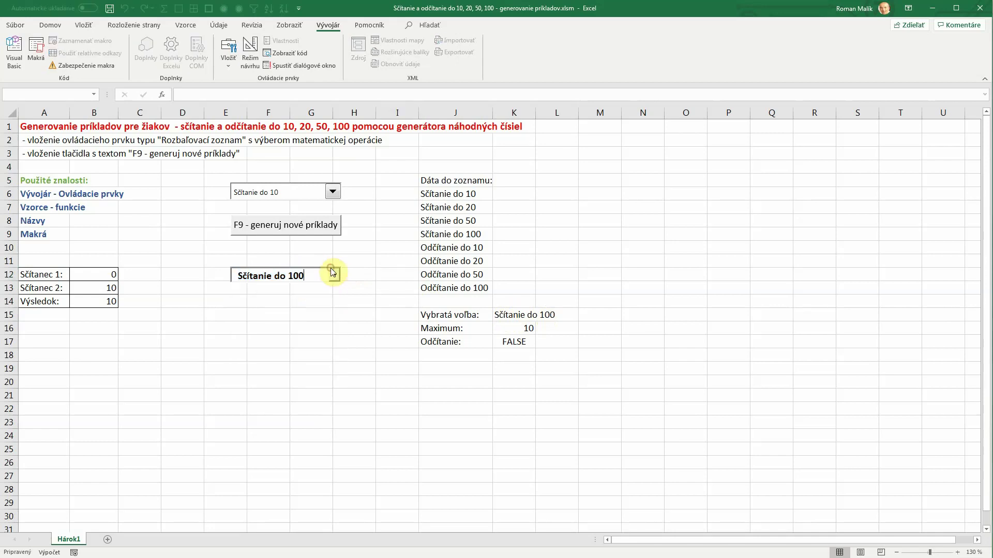
click(335, 267)
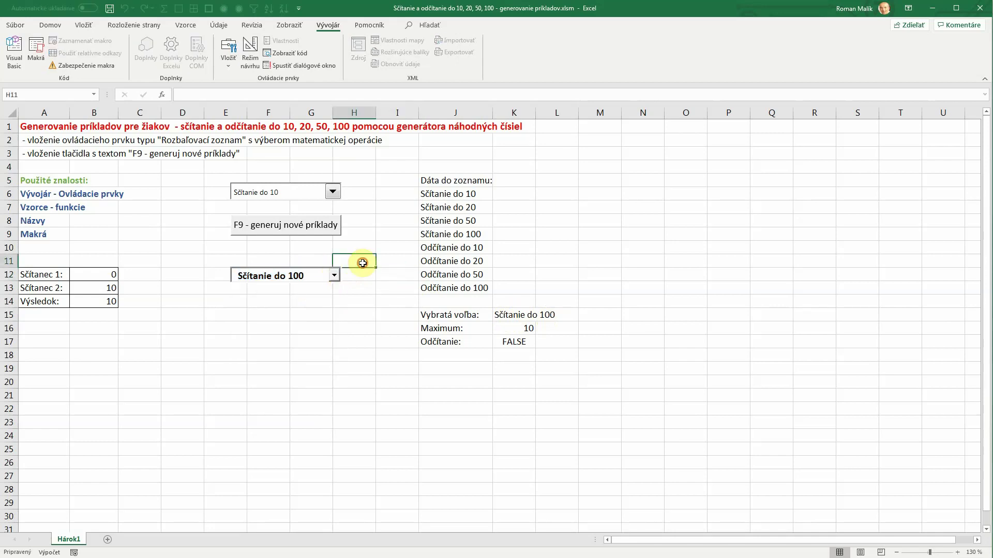
click(334, 274)
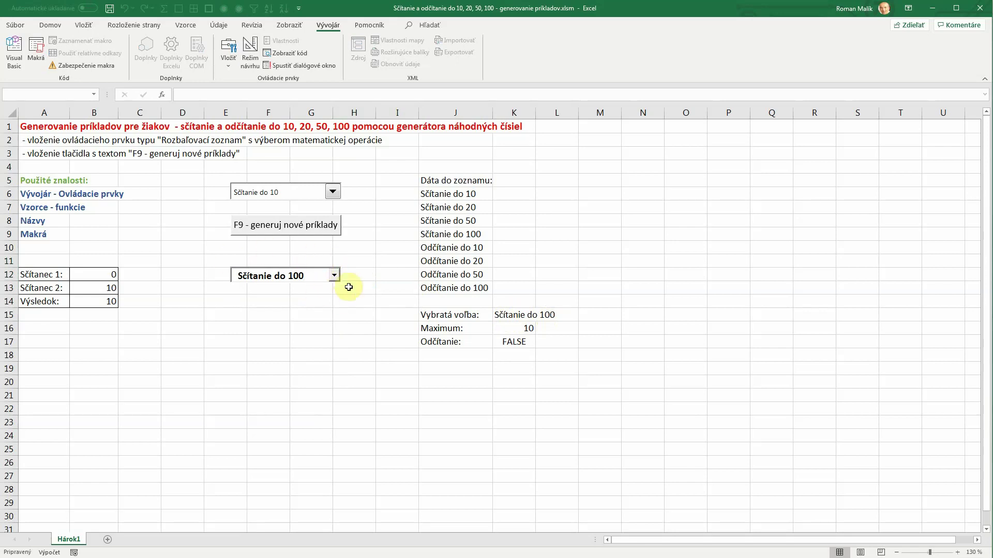
click(356, 248)
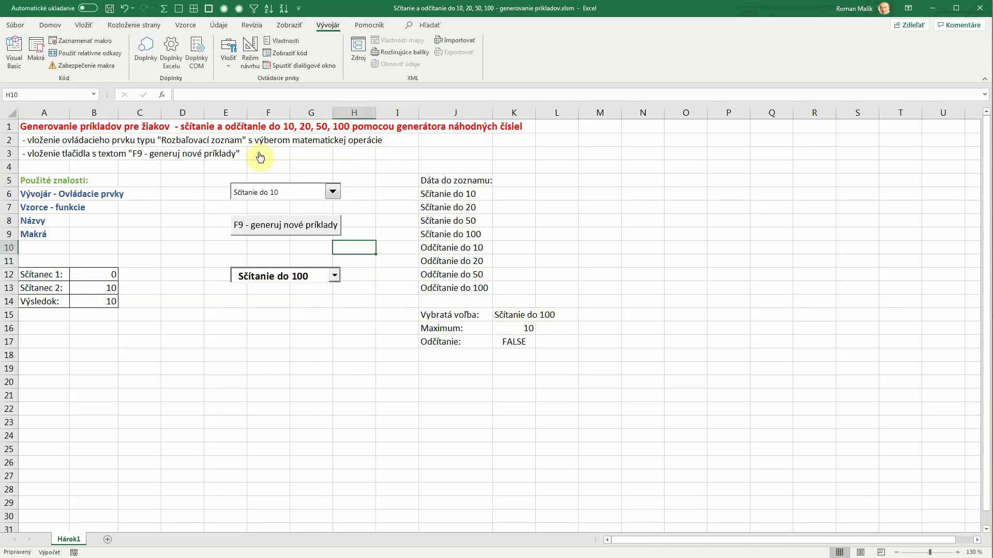
click(252, 50)
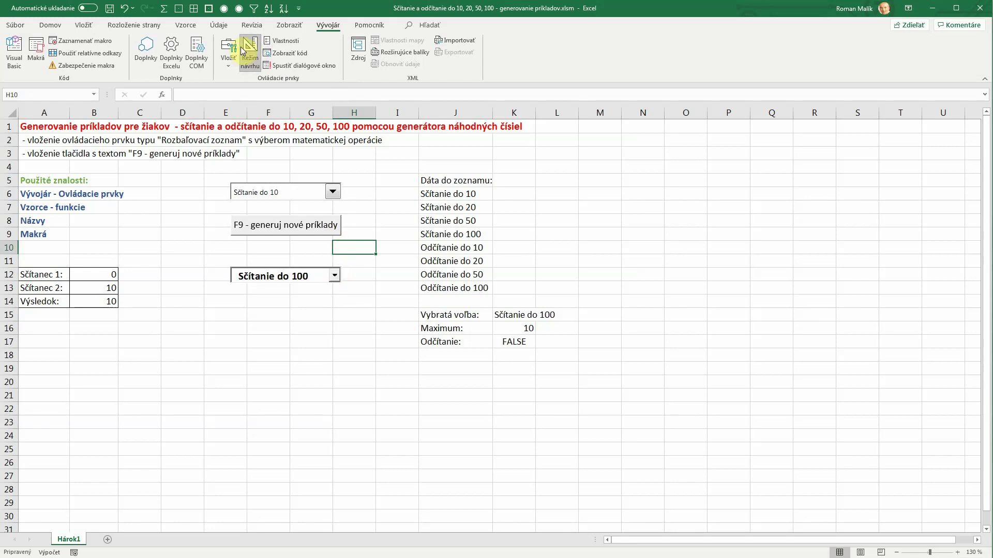
- Move the combo box, raise its font size to 16, and enlarge it to fit
mouse_move(334, 276)
mouse_down()
mouse_move(300, 271)
mouse_move(346, 281)
mouse_move(355, 296)
mouse_move(355, 283)
mouse_up()
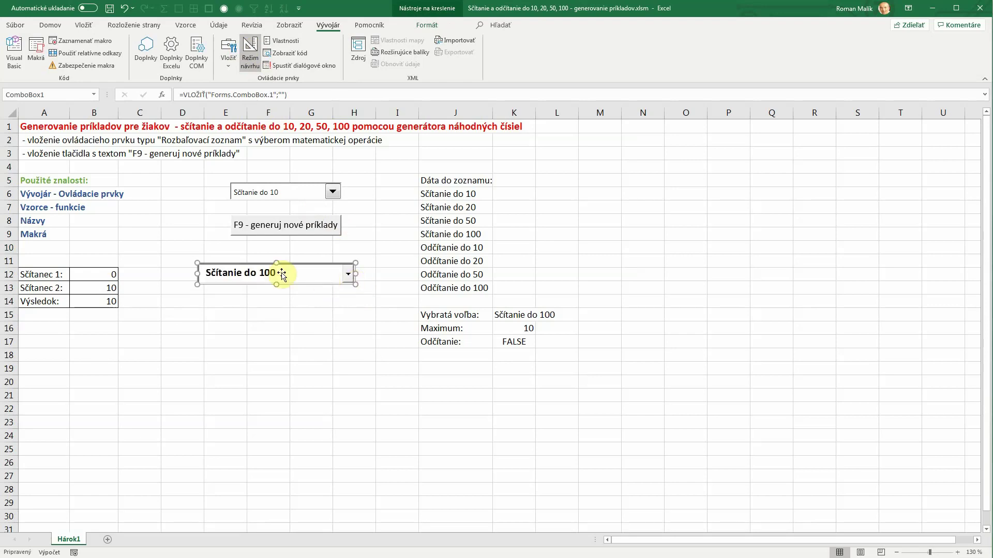
click(280, 42)
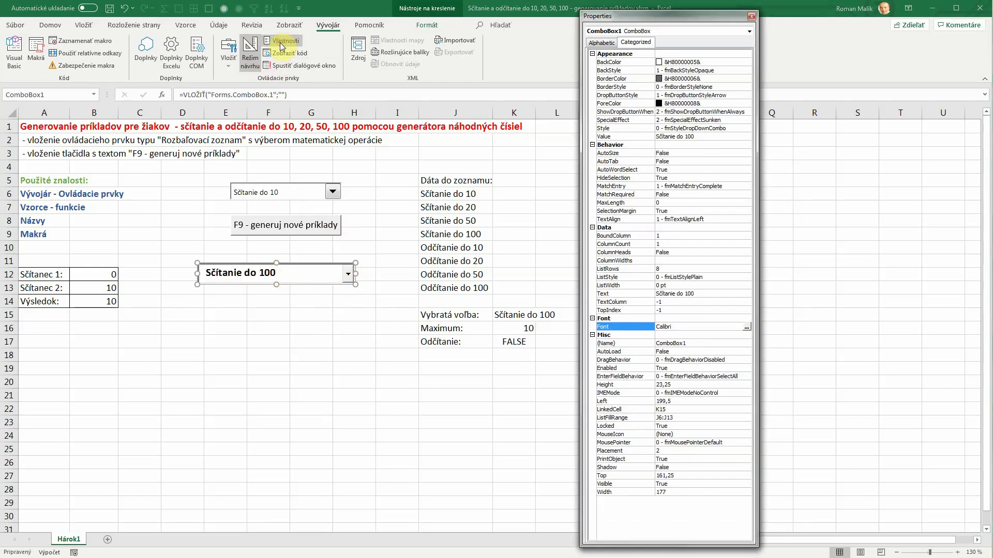
click(629, 323)
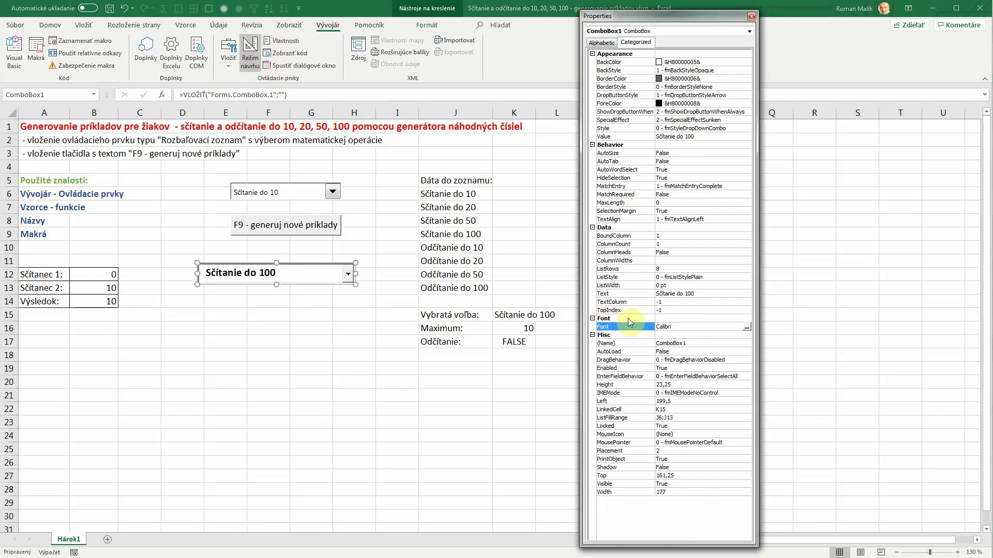
click(747, 327)
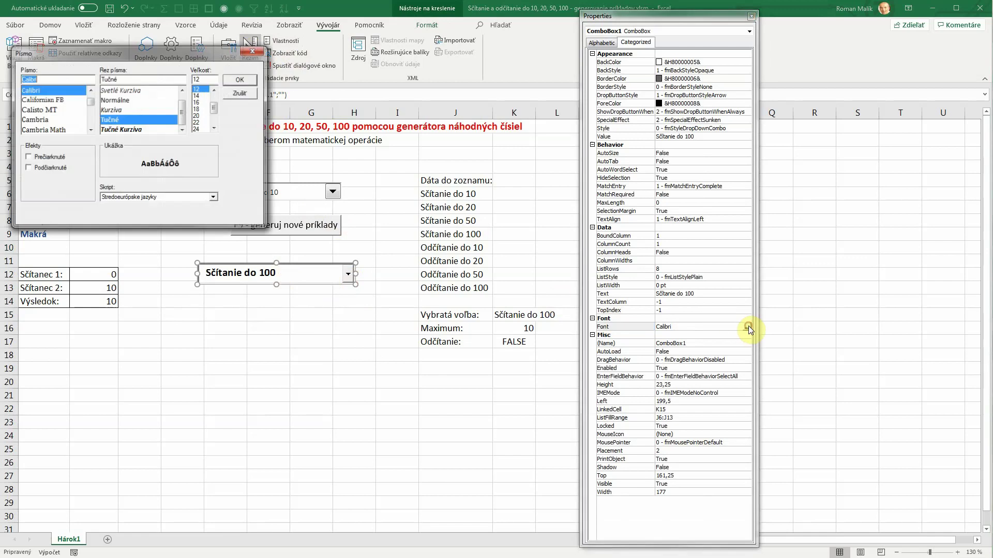
click(198, 102)
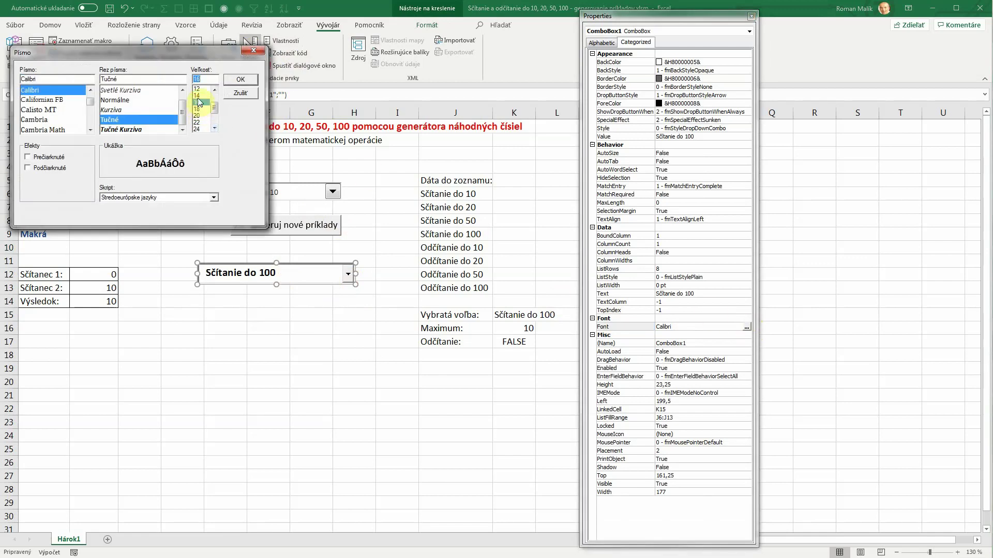
click(235, 81)
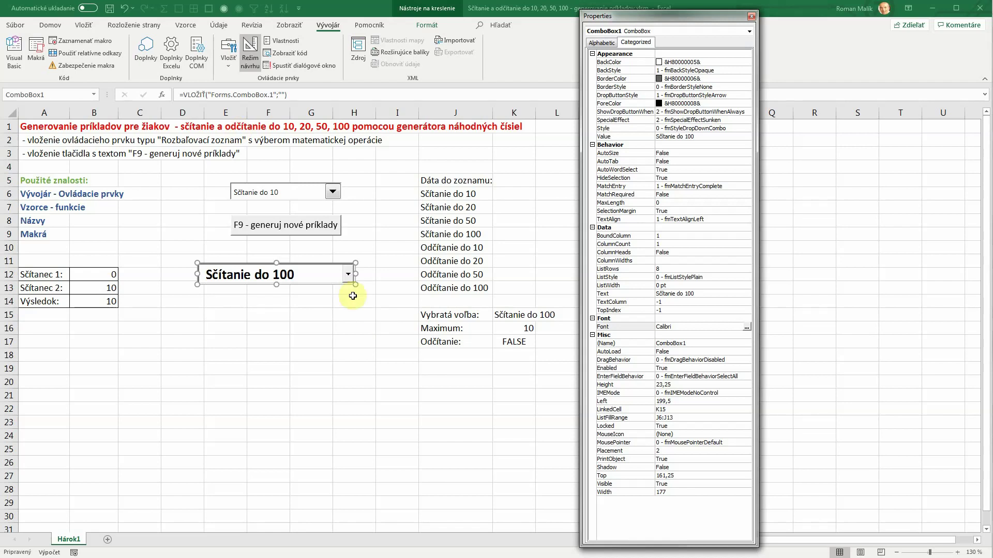
drag(355, 284, 359, 288)
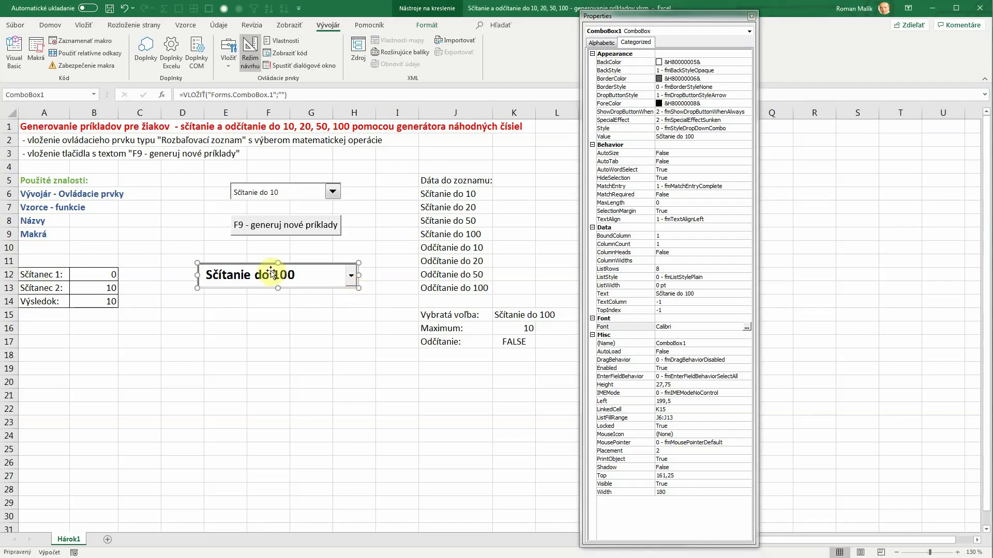
click(751, 16)
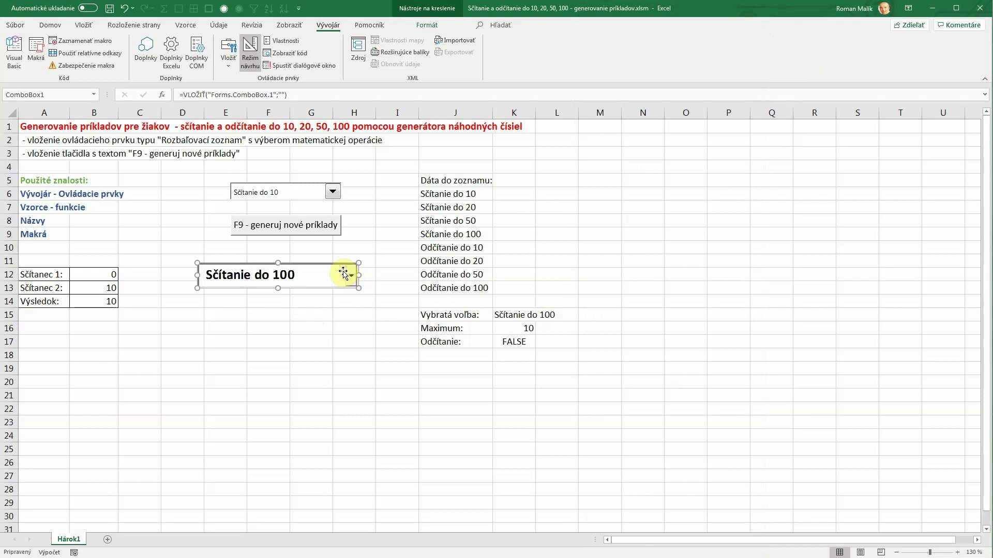
- Nudge the combo box into place around E12:G13 and reopen its Categorized properties
mouse_move(342, 269)
mouse_down()
mouse_move(351, 279)
mouse_move(333, 283)
mouse_up()
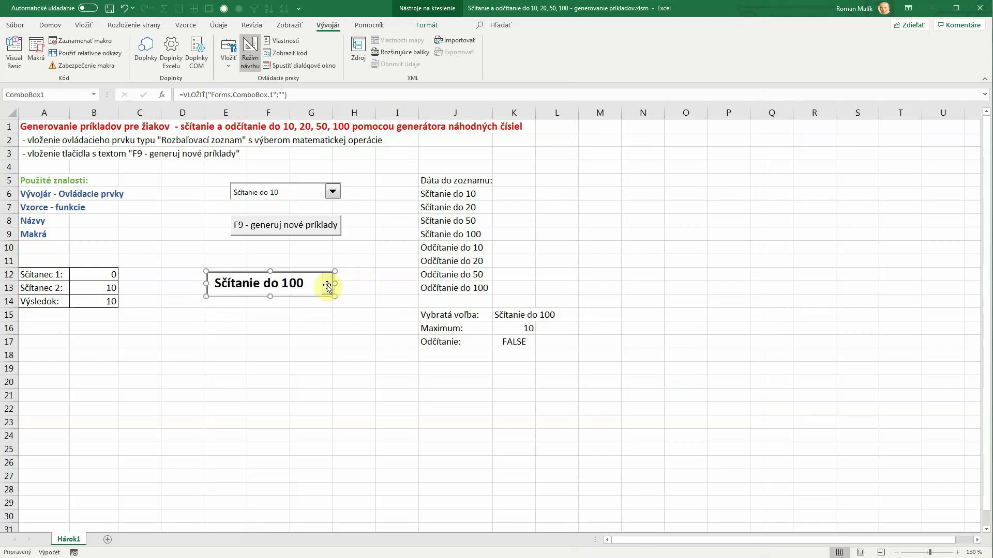
click(283, 40)
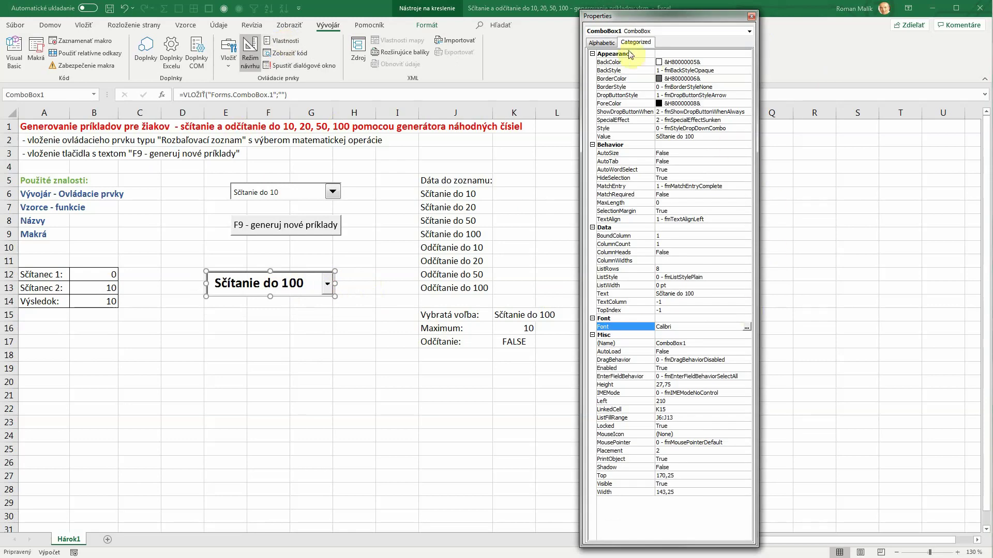
click(604, 42)
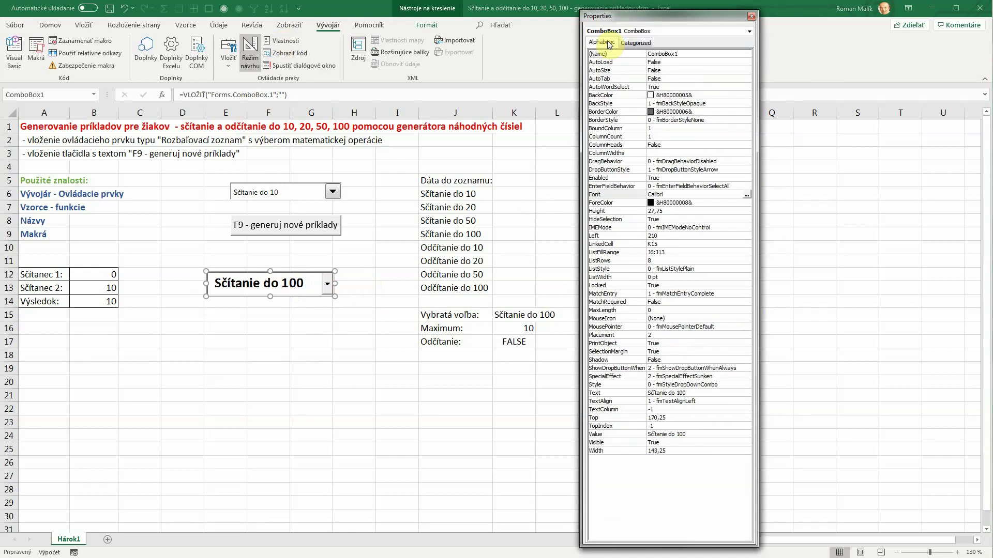
click(633, 44)
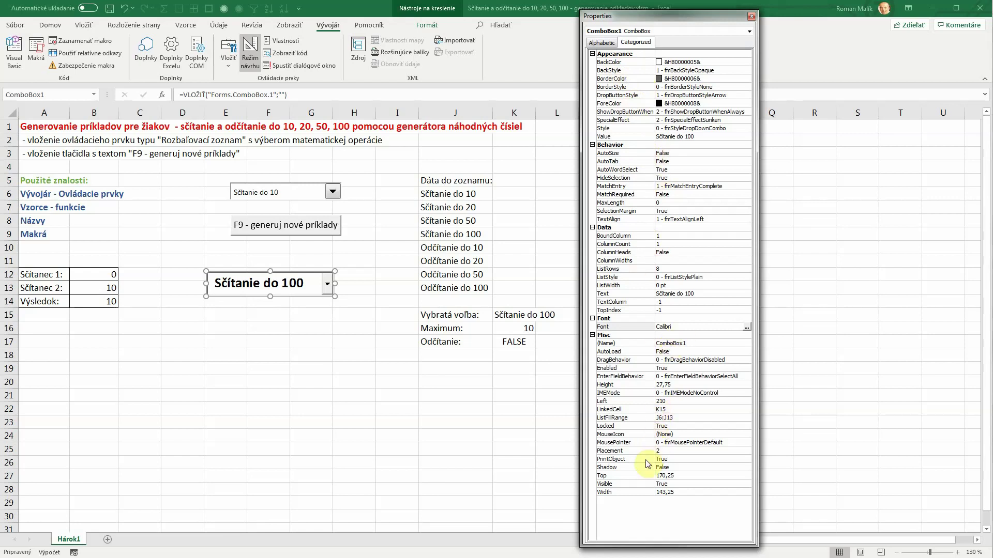
- Change ComboBox1's LinkedCell from K15 to L15 and close the Properties window
click(250, 51)
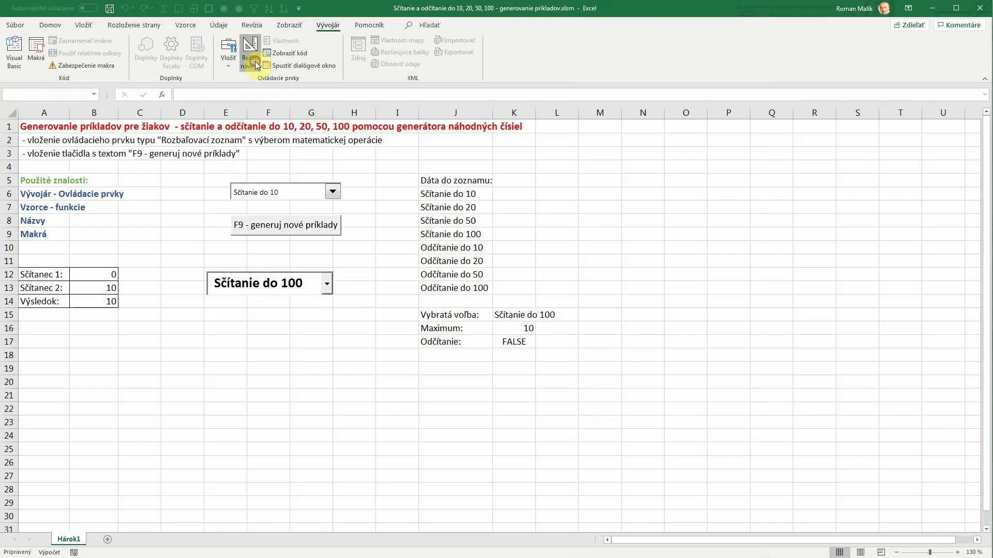
click(298, 283)
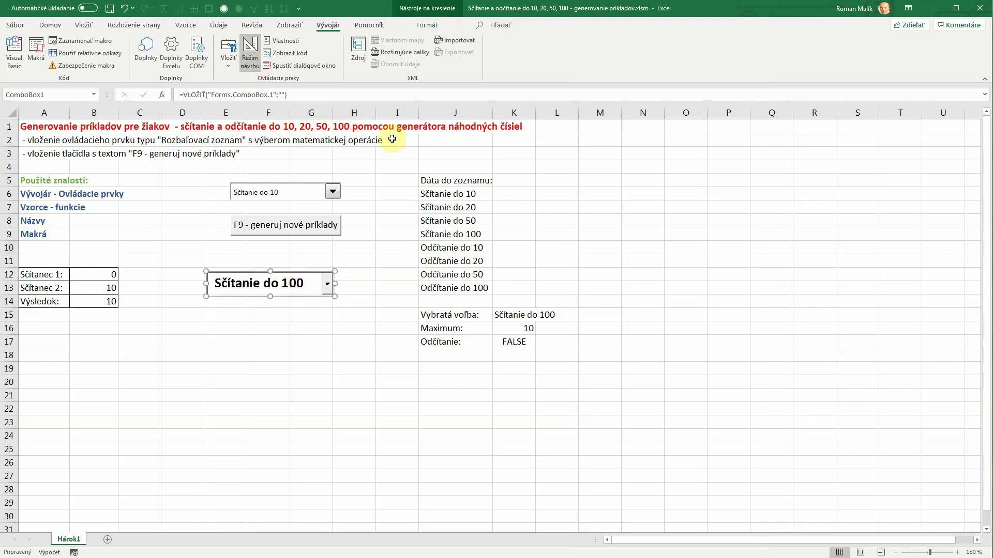
click(284, 41)
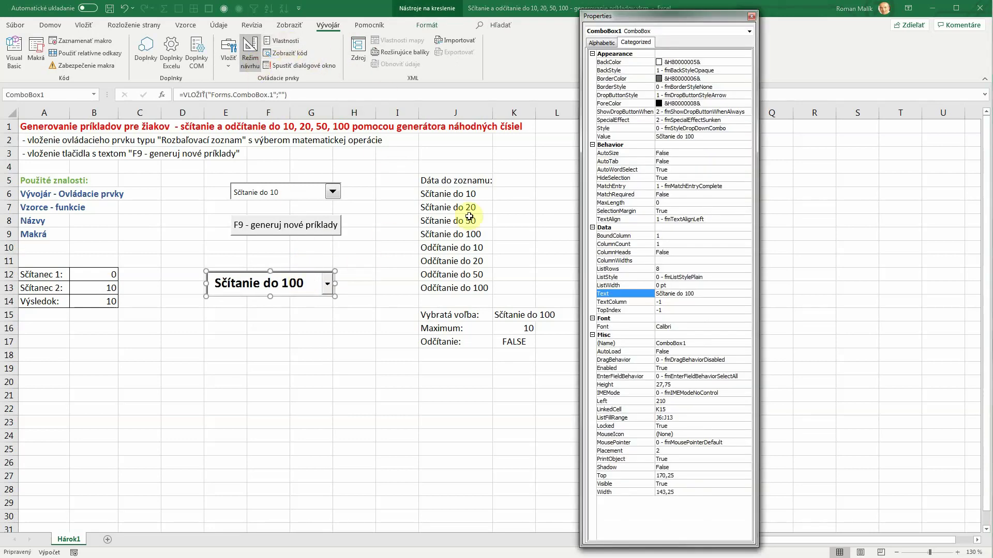
click(669, 410)
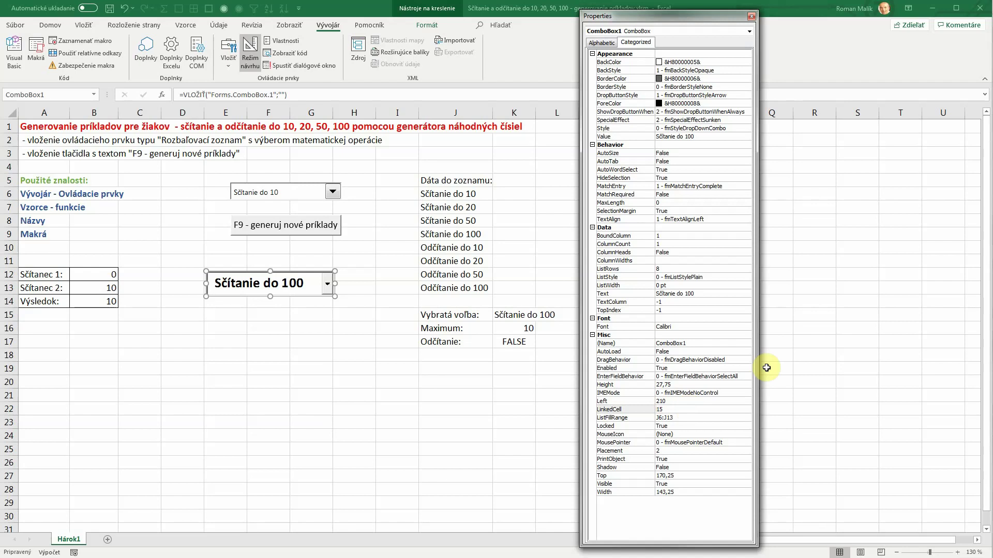
key(Delete)
key(Delete)
key(Return)
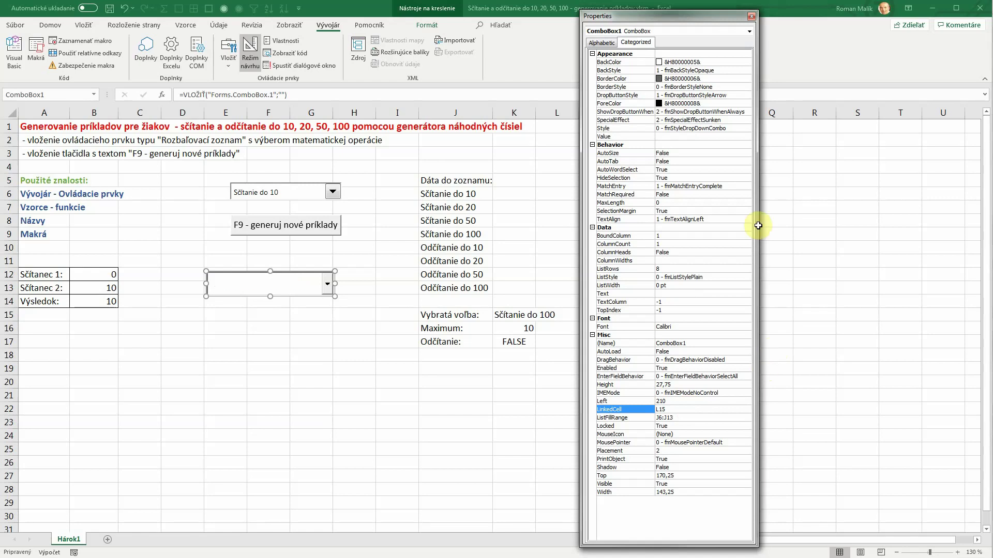
click(751, 17)
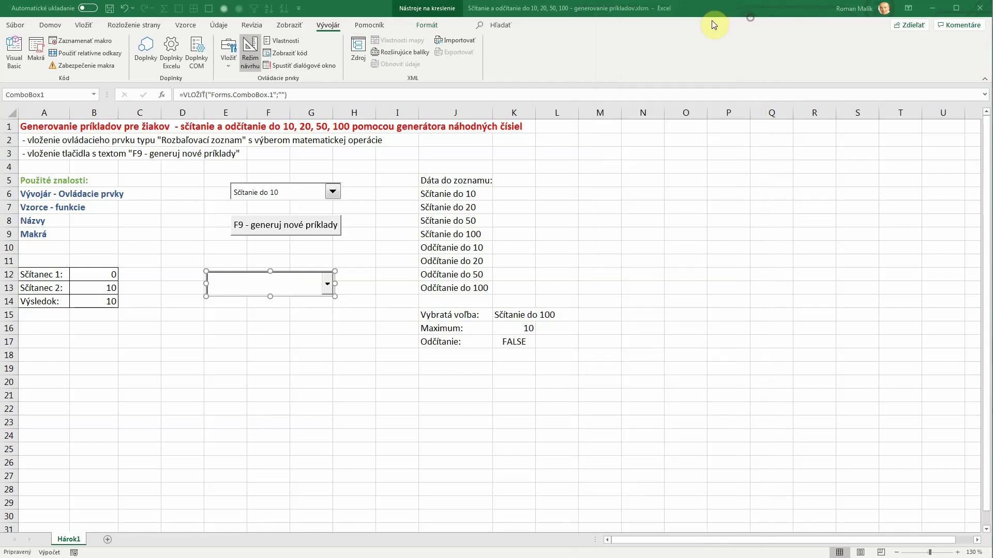
- Outside Design Mode, test both dropdowns by choosing Sčítanie do 10 and Sčítanie do 20
click(249, 55)
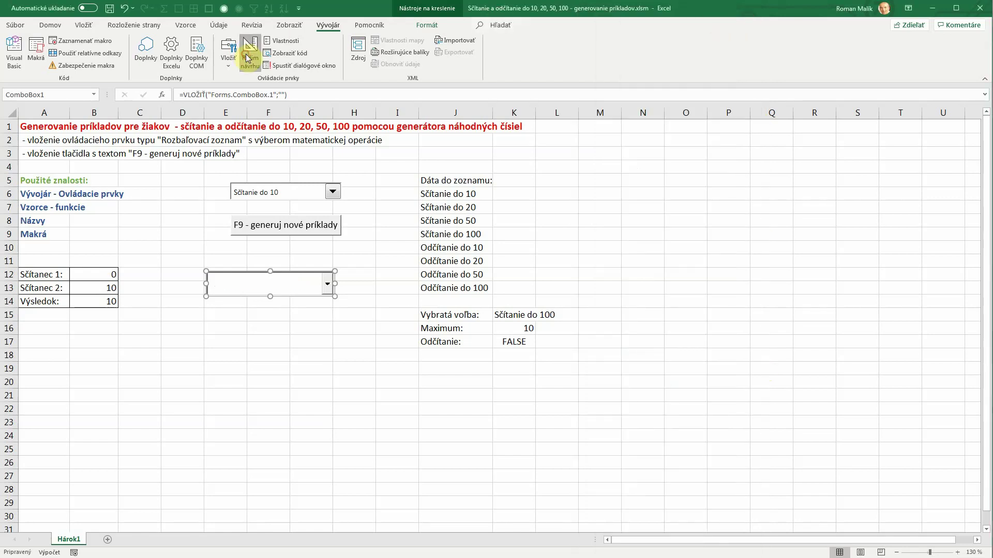
click(326, 284)
click(296, 310)
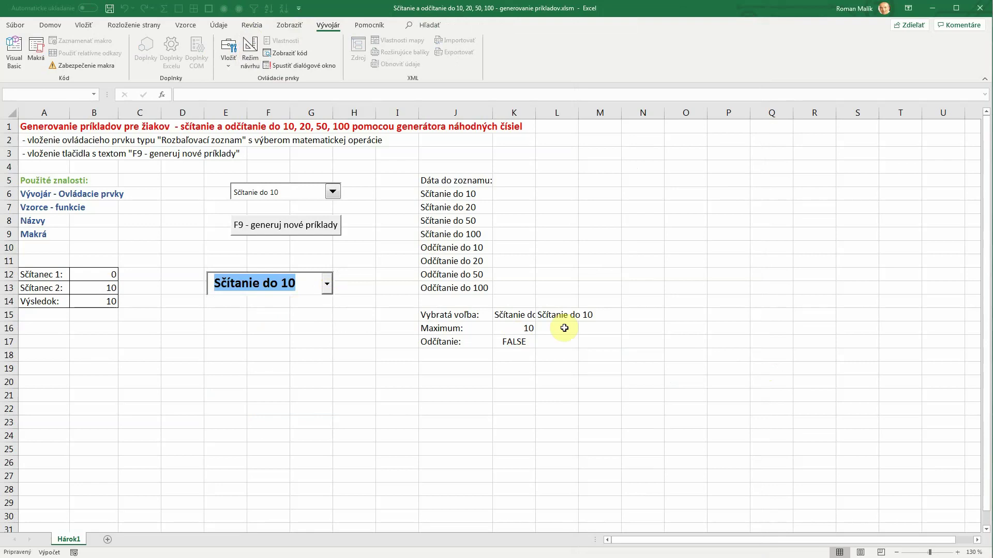
click(332, 191)
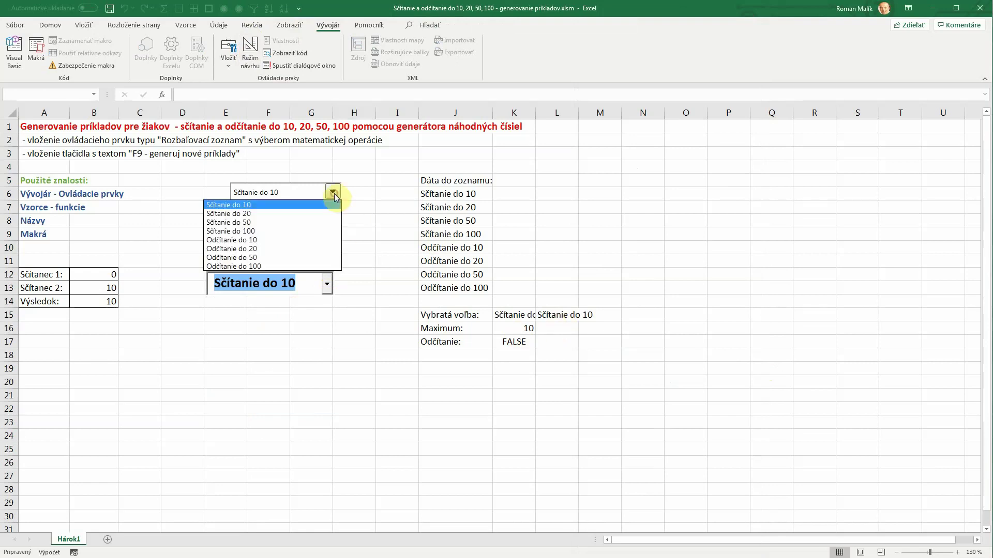
click(248, 212)
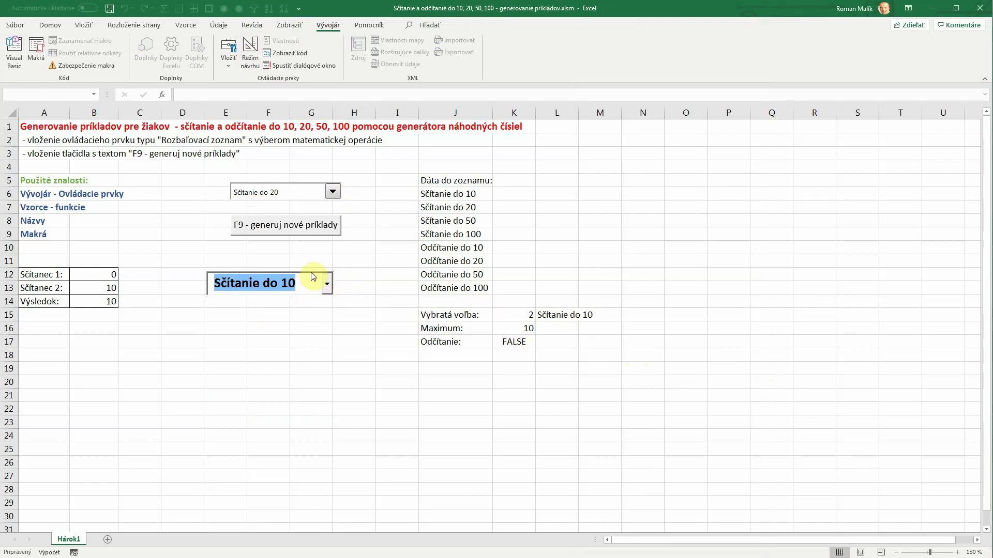
- Delete the large test dropdown in Design Mode and save the workbook
click(257, 67)
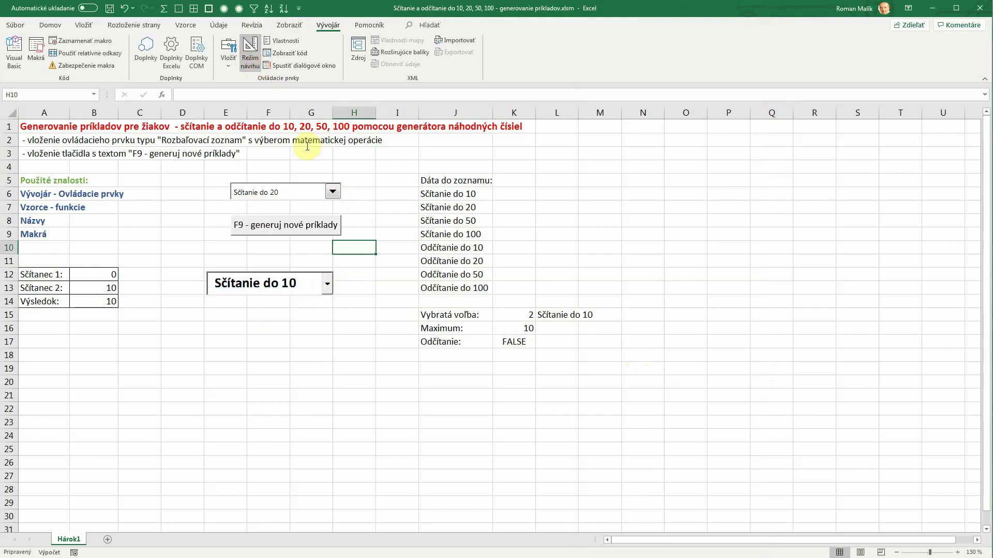
click(328, 281)
key(Delete)
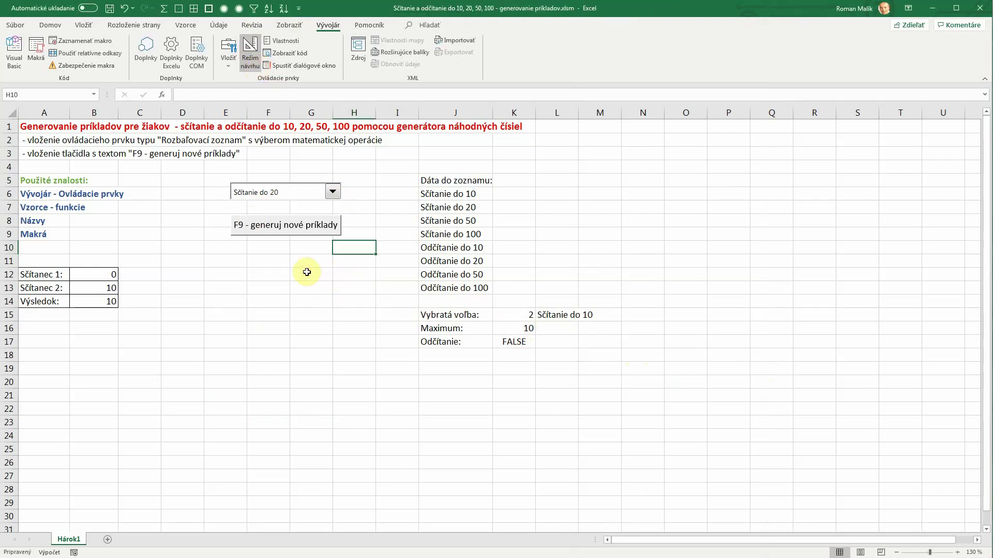
click(171, 234)
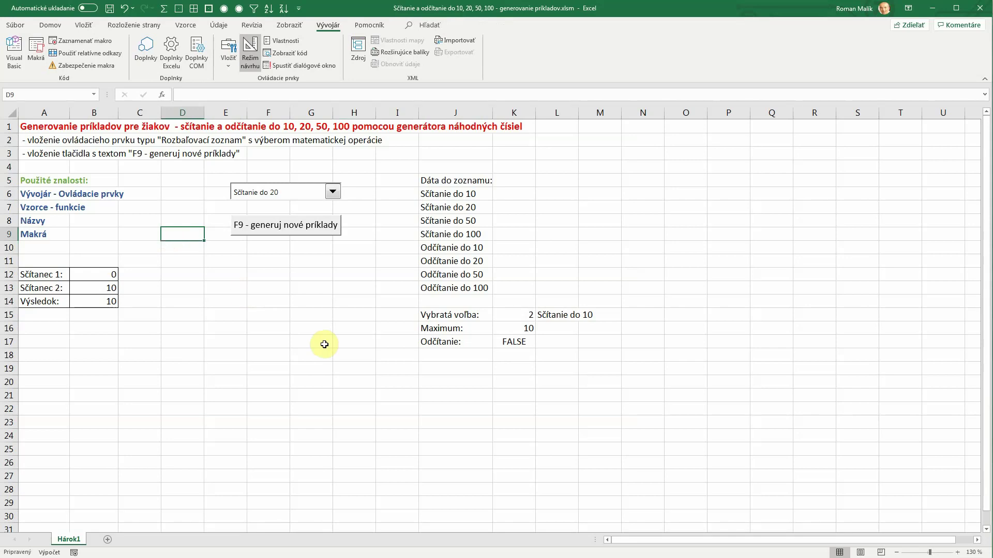
key(ctrl+s)
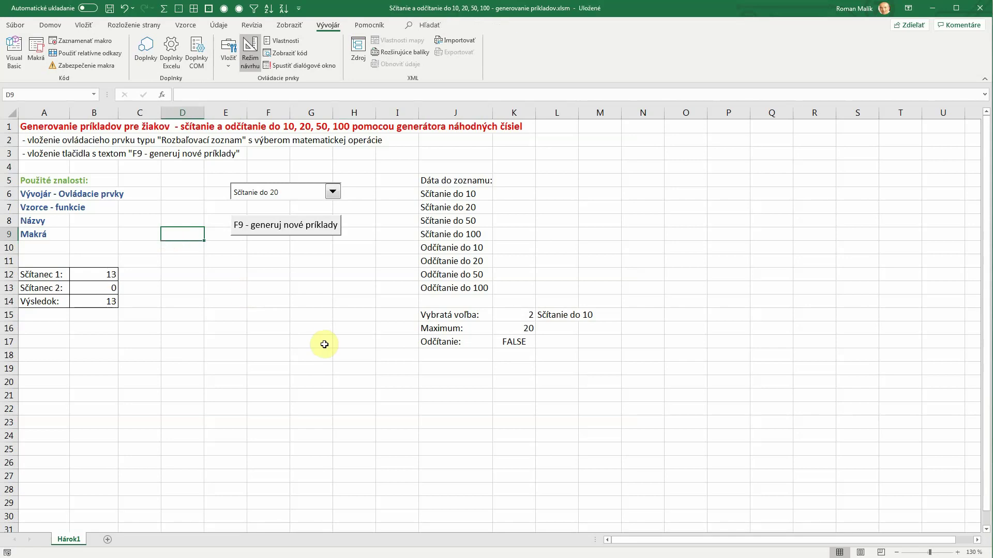
- Choose Sčítanie do 100 and regenerate the exercises several times with the F9 button
click(332, 192)
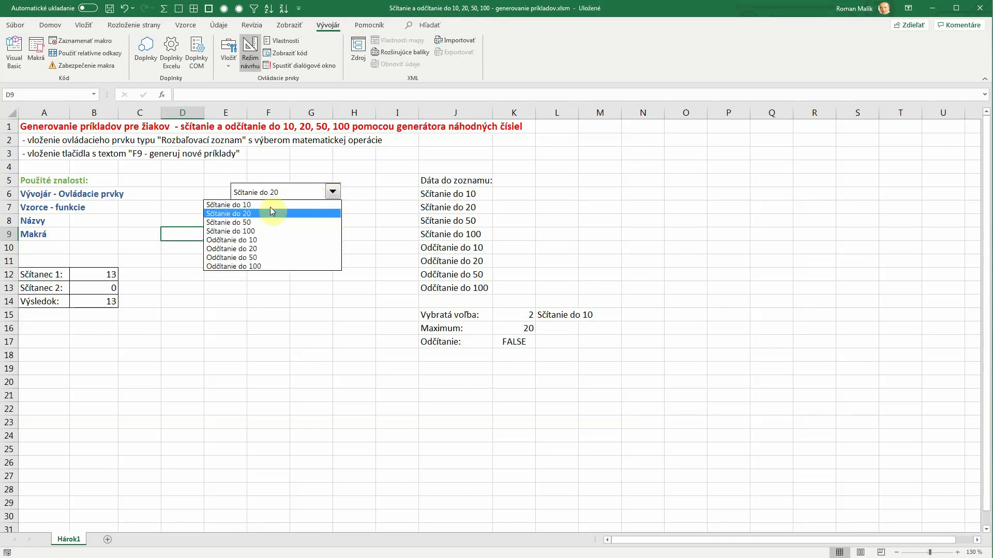
click(252, 231)
click(304, 235)
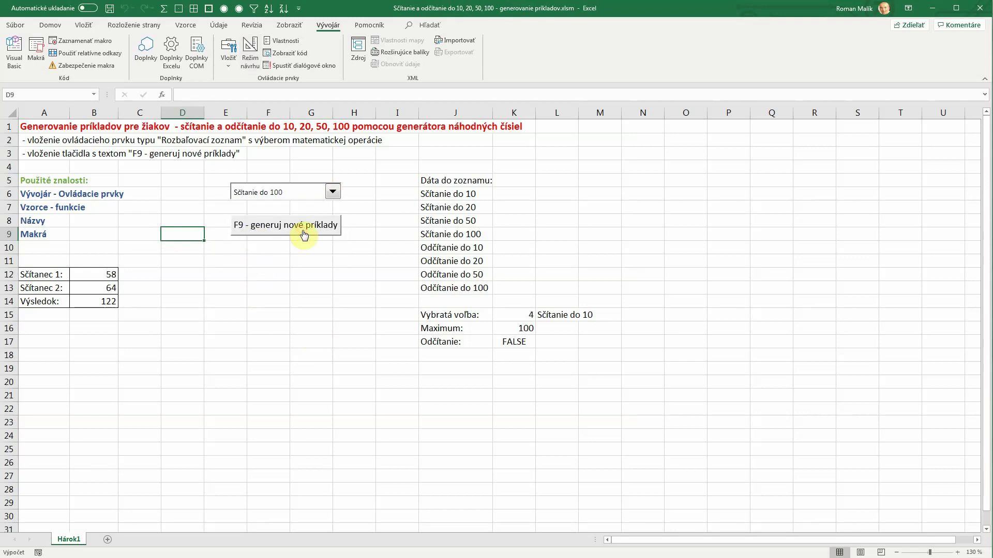
click(305, 233)
click(304, 233)
click(305, 233)
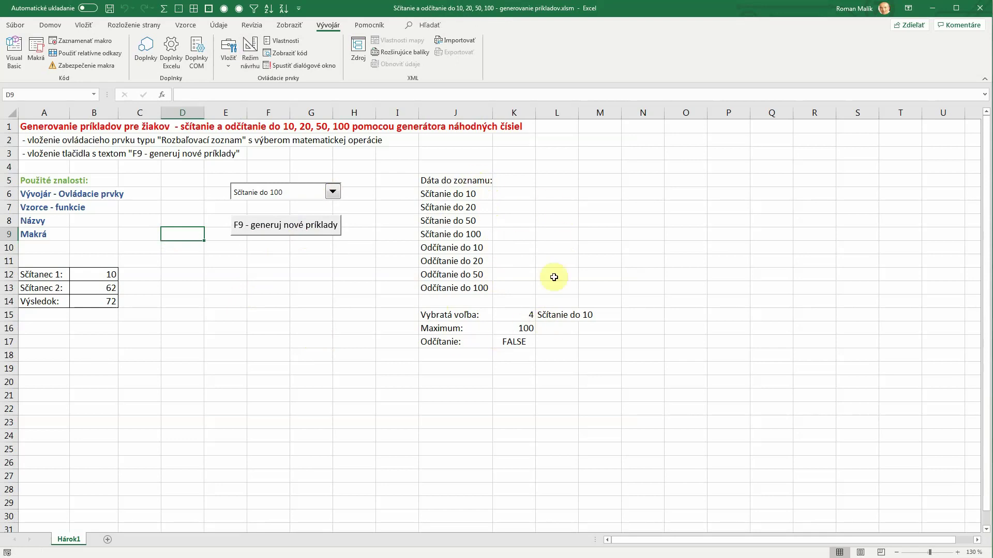
- Hide the helper columns J to L
drag(472, 113, 537, 114)
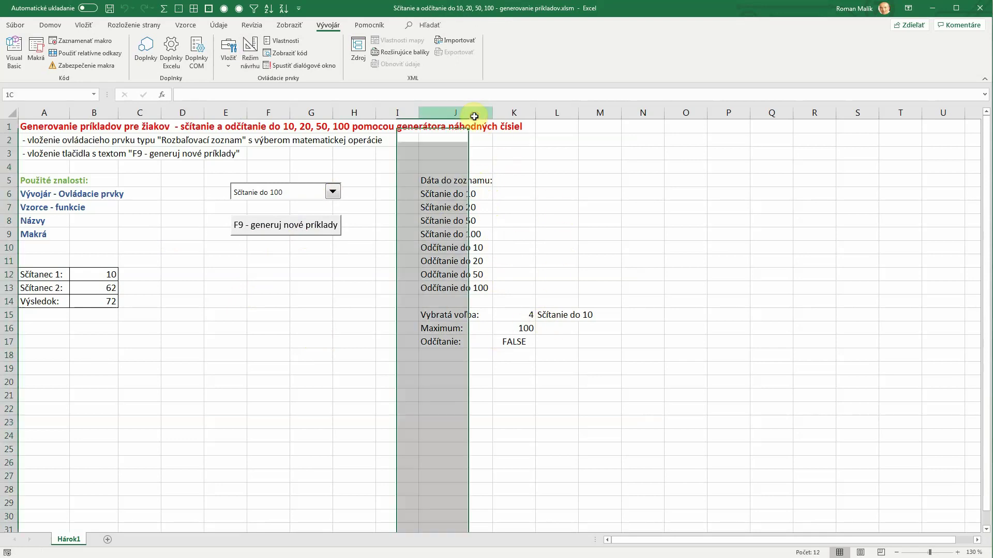
right_click(529, 114)
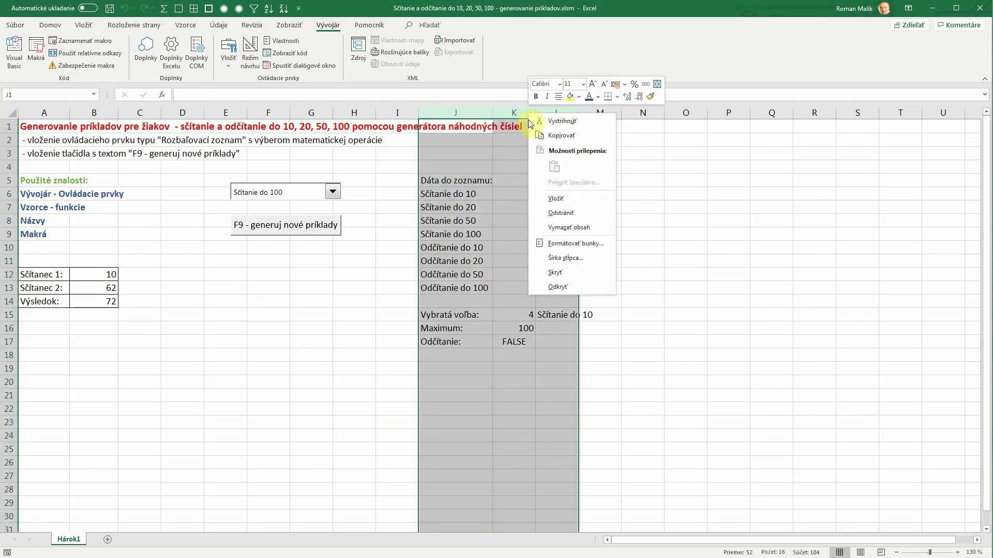
click(560, 277)
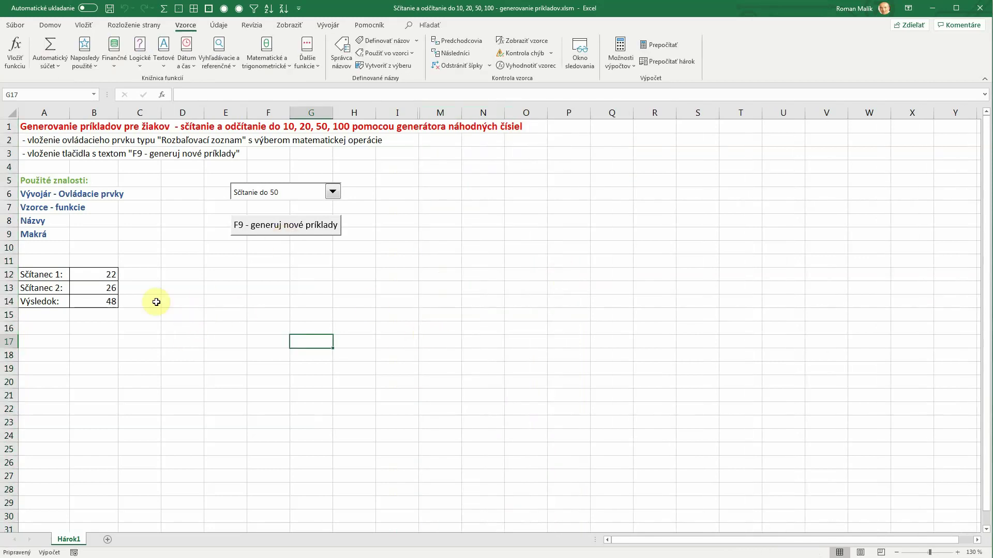
- Copy the exercise block B12:B14 into D12, F12 and H12
drag(104, 276, 102, 300)
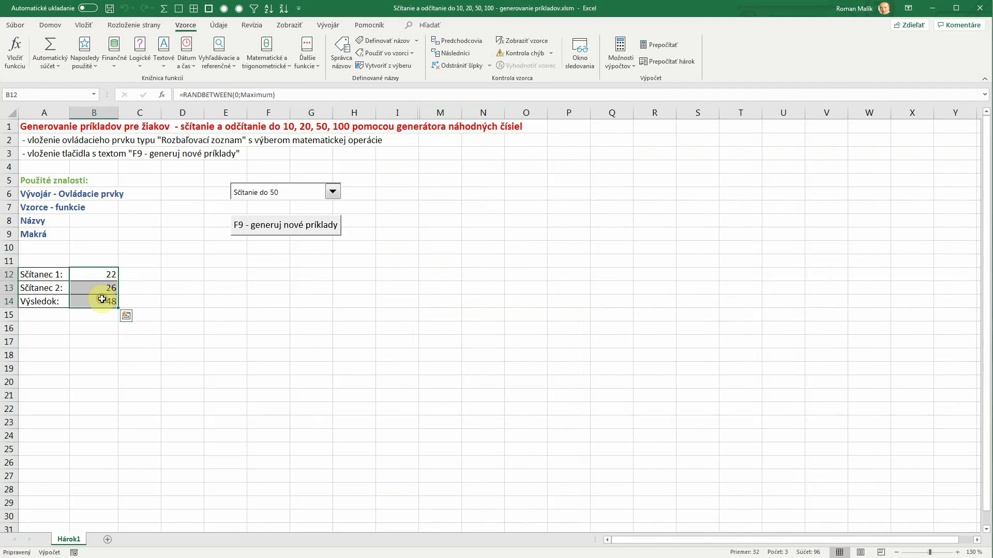
click(185, 277)
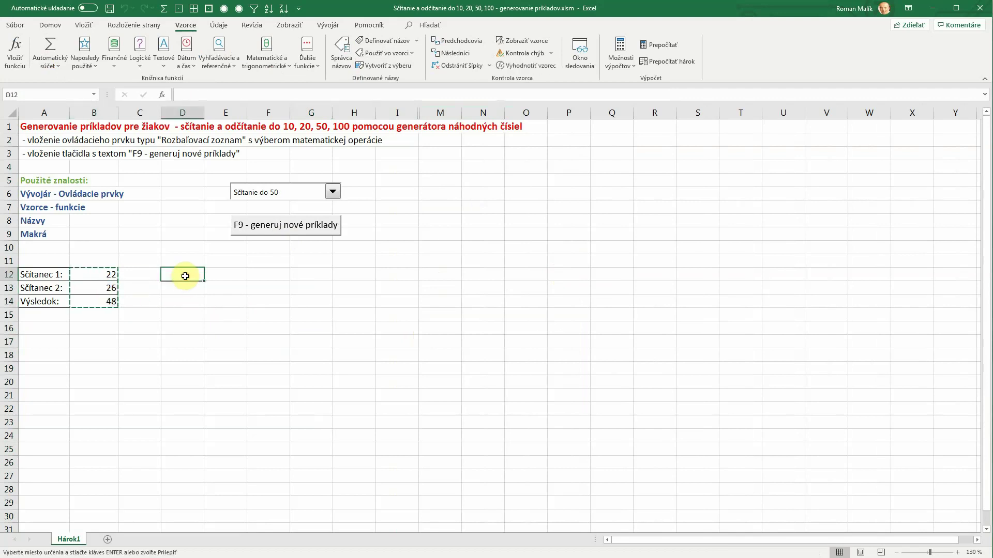
text(22 26 48)
click(266, 274)
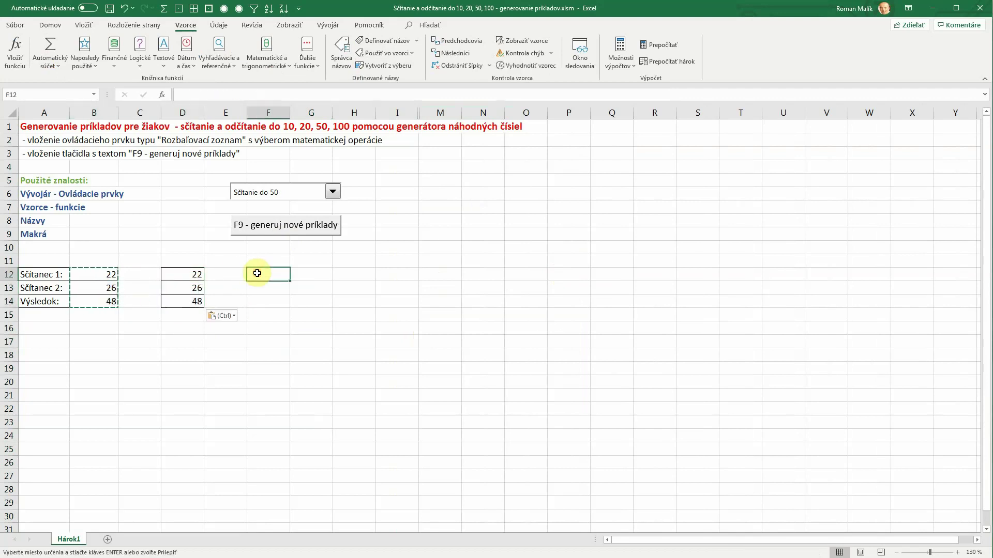
text(22 26 48)
click(355, 273)
text(22 26 48)
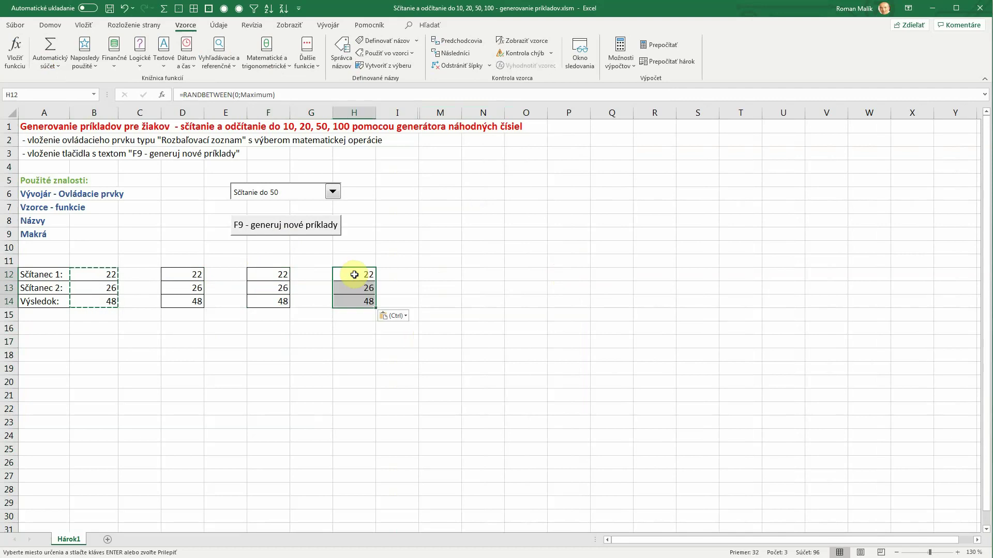
- Paste the block into B17, D17, F17 and H17, then regenerate all exercises twice
click(95, 341)
text(22 26 48)
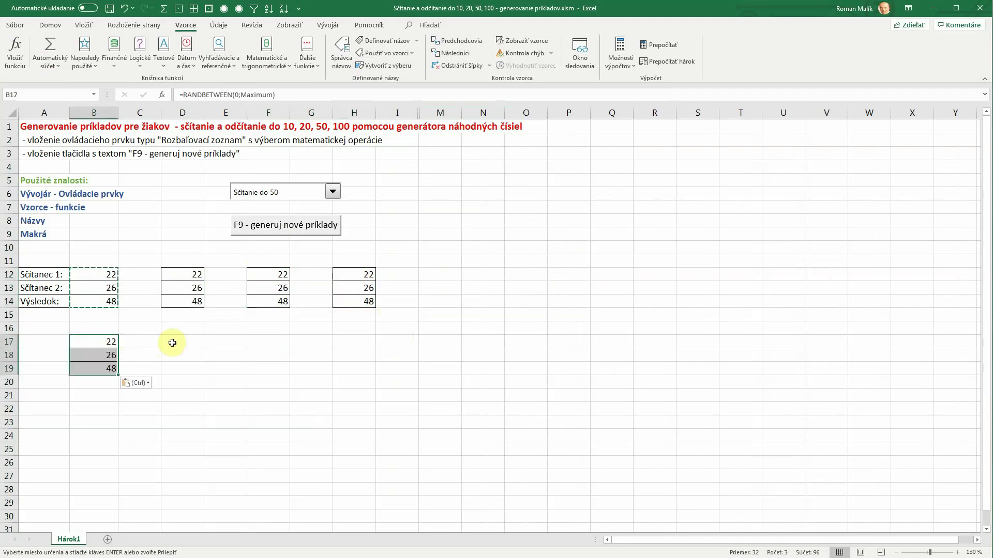
click(175, 342)
text(22 26 48)
click(266, 342)
text(22 26 48)
click(352, 342)
text(22 26 48)
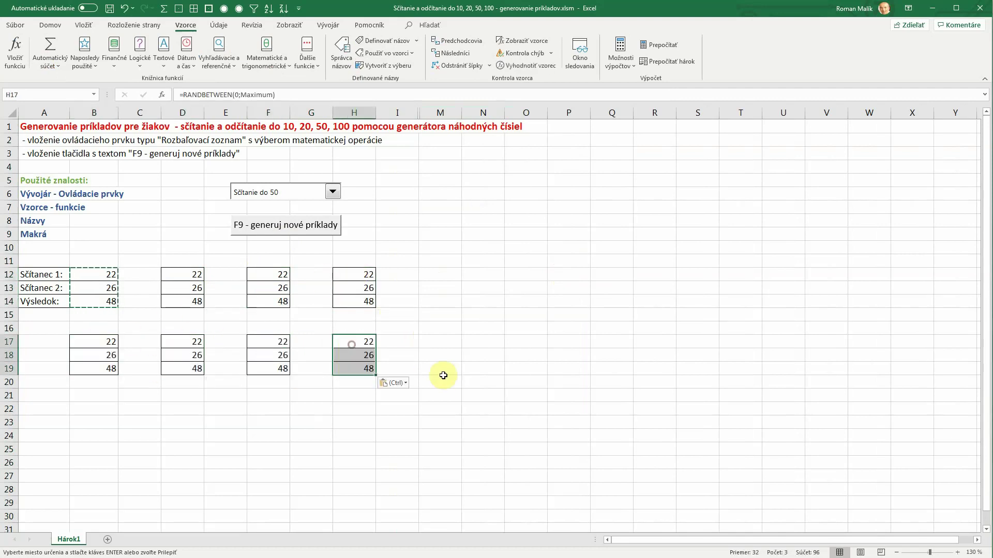
click(319, 231)
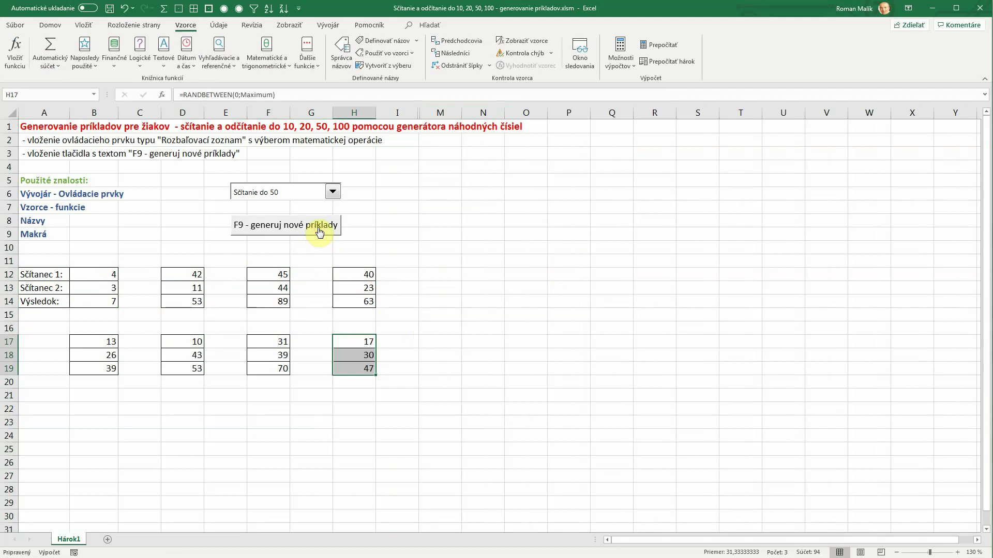
click(319, 232)
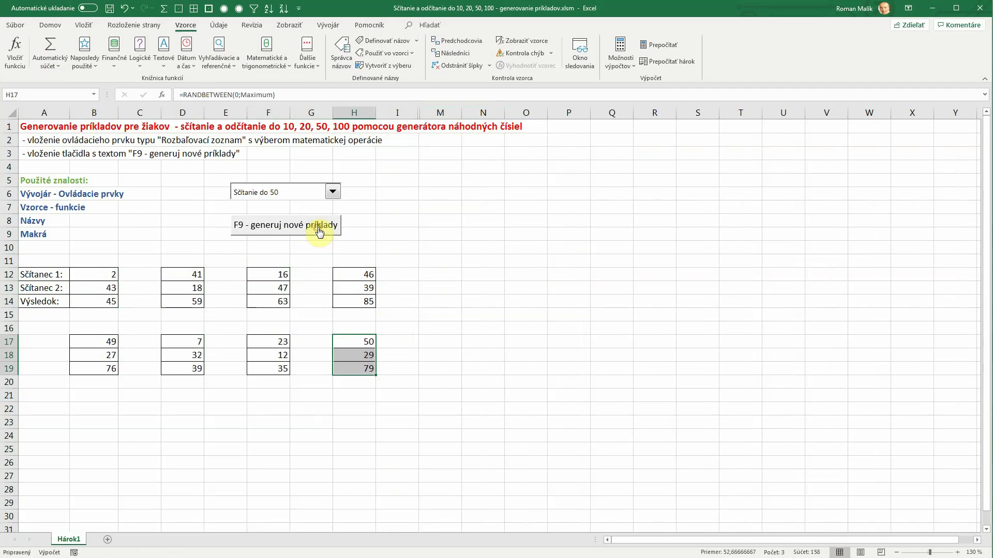